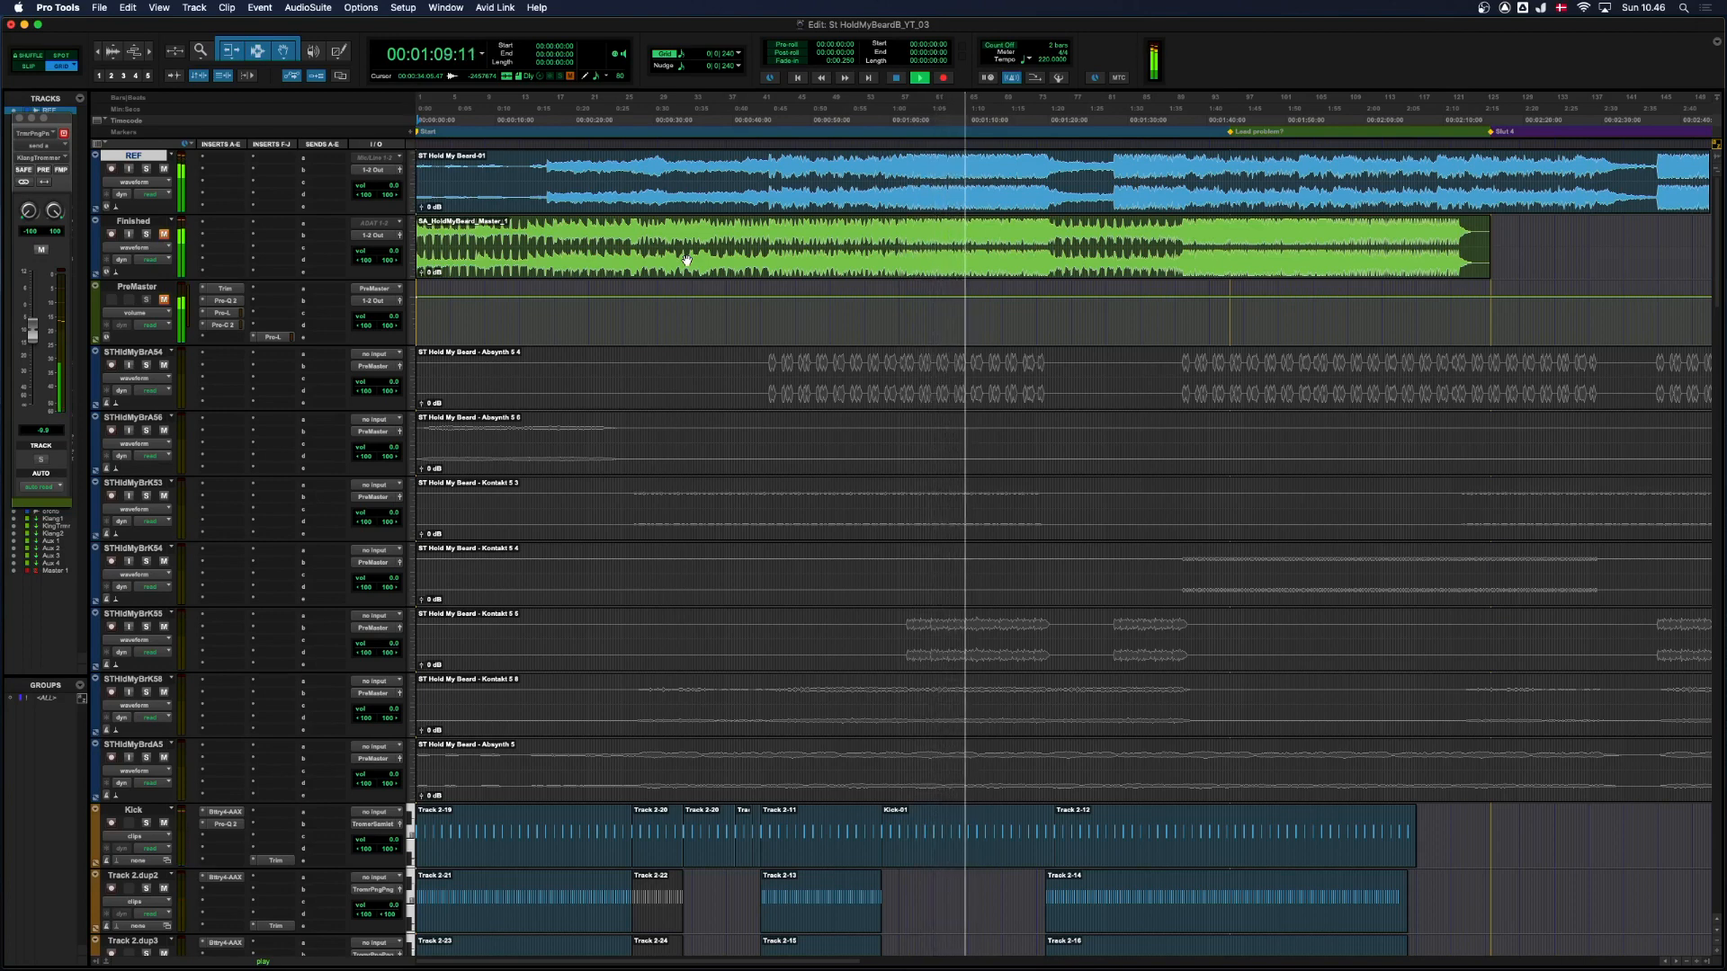
Compare the REF and Finished waveforms during playback, examining the break in the REF track around 1:23.
key("super+bracketleft")
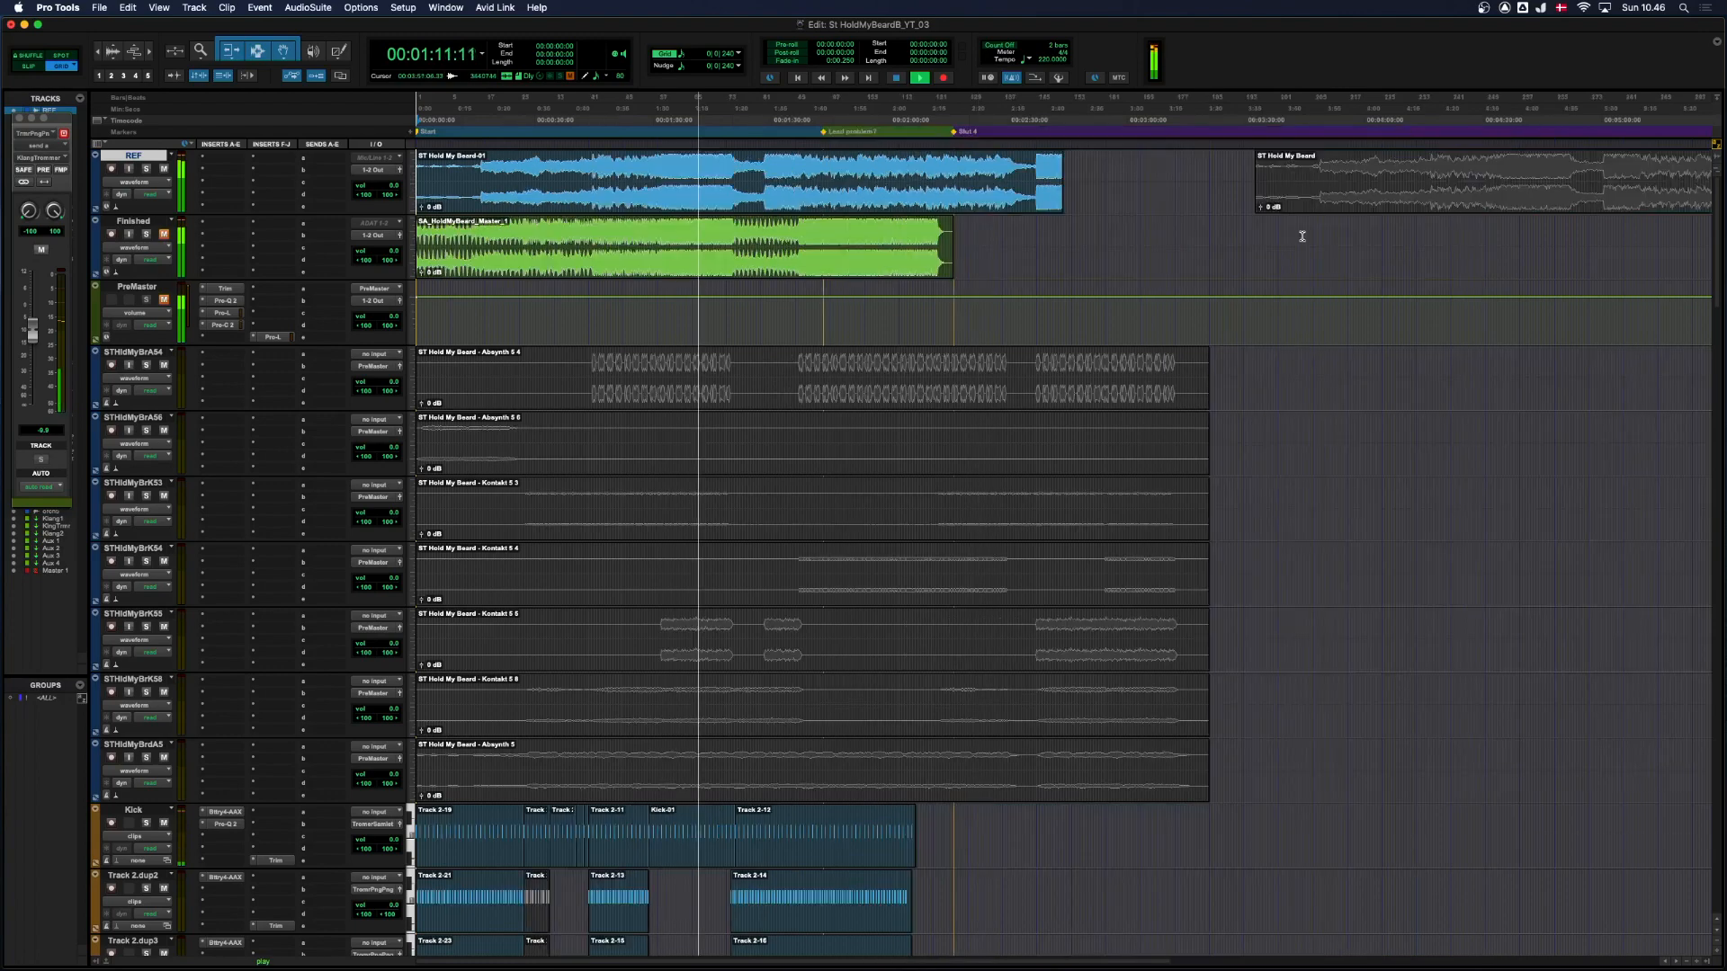
key("t")
key("t")
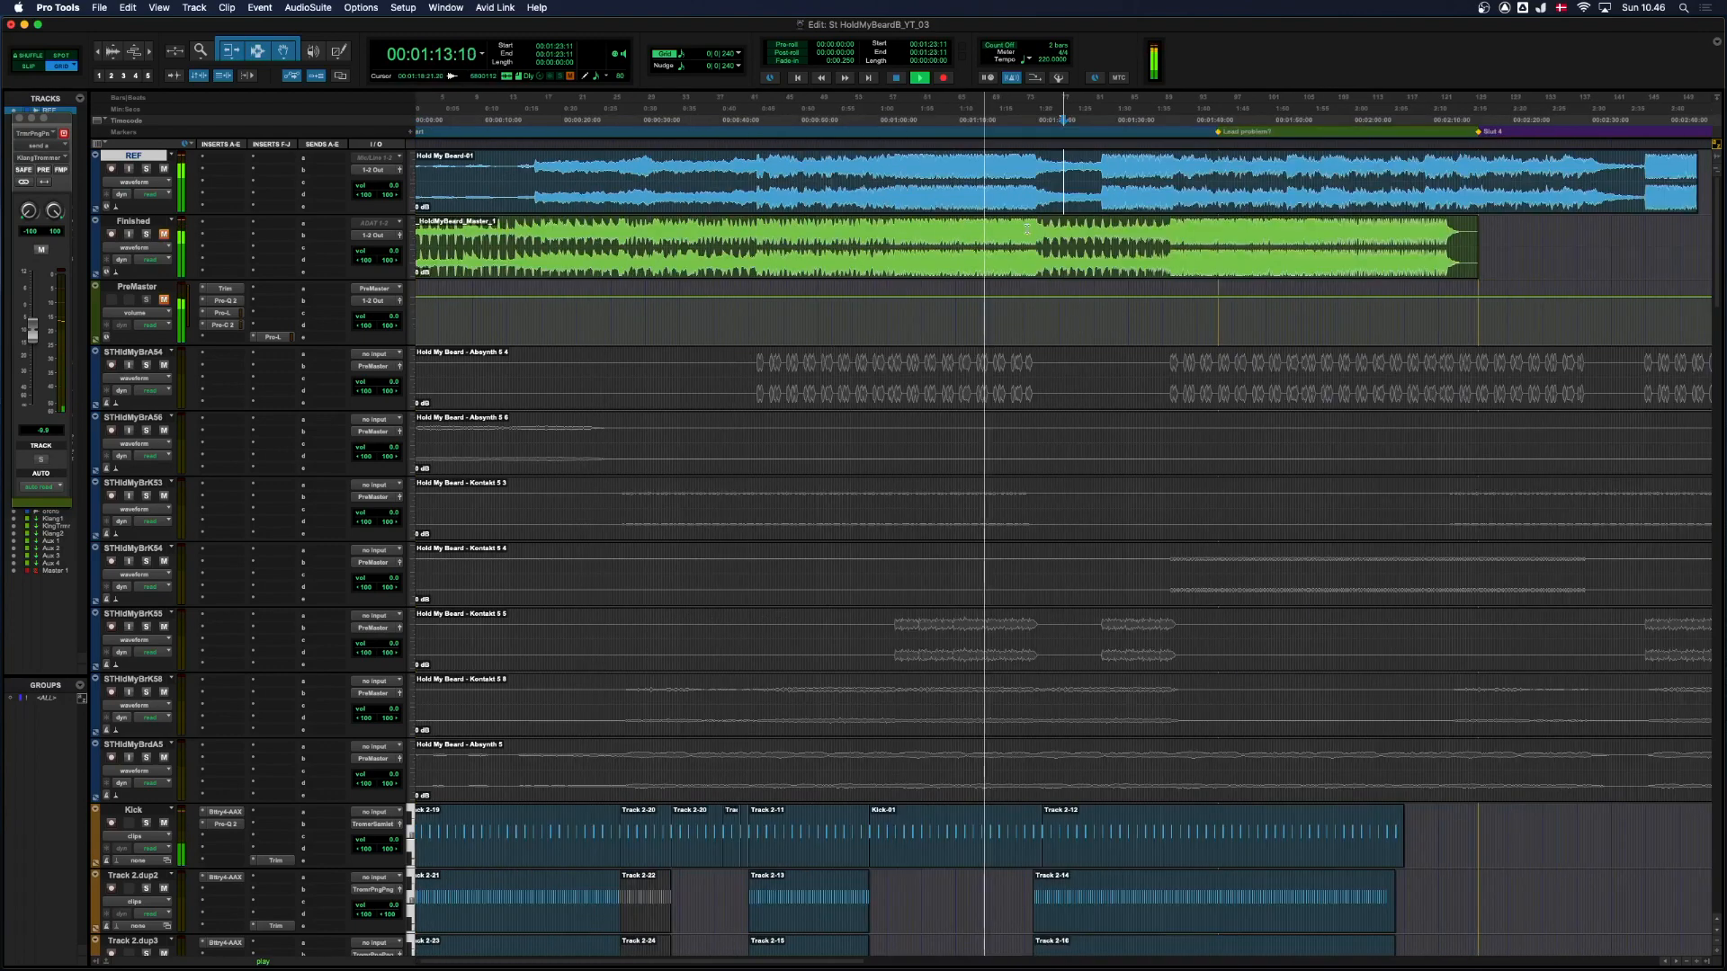
key("r")
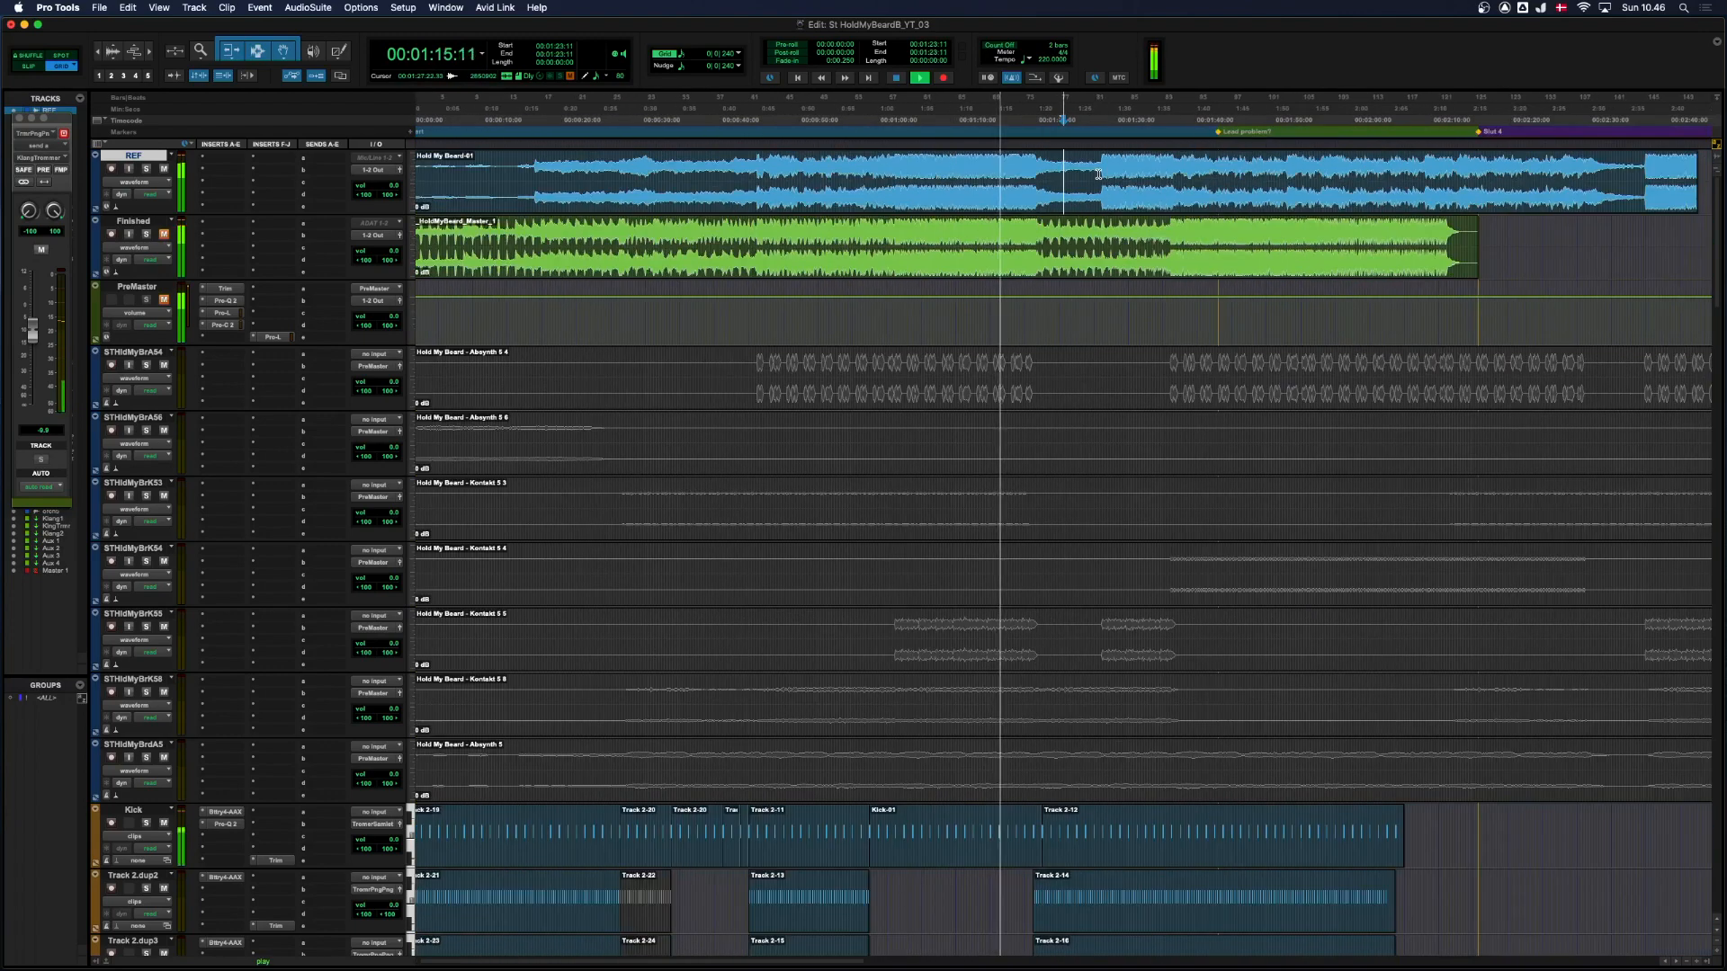
key("r")
key("t")
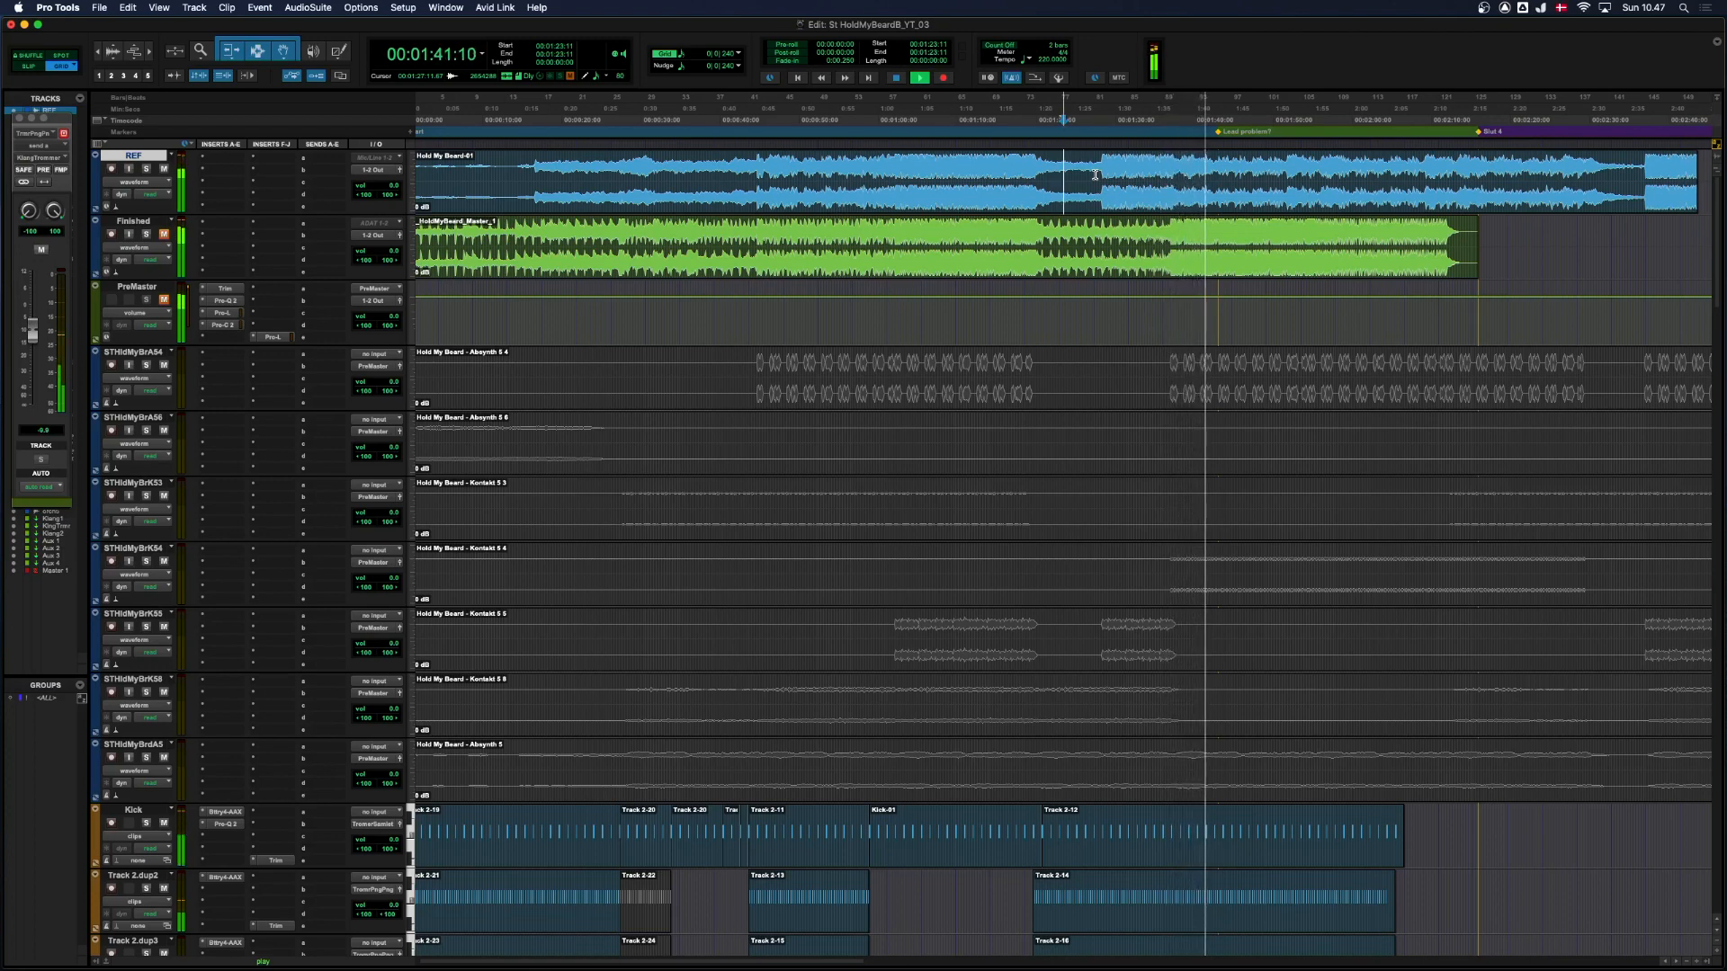
key("super+bracketleft")
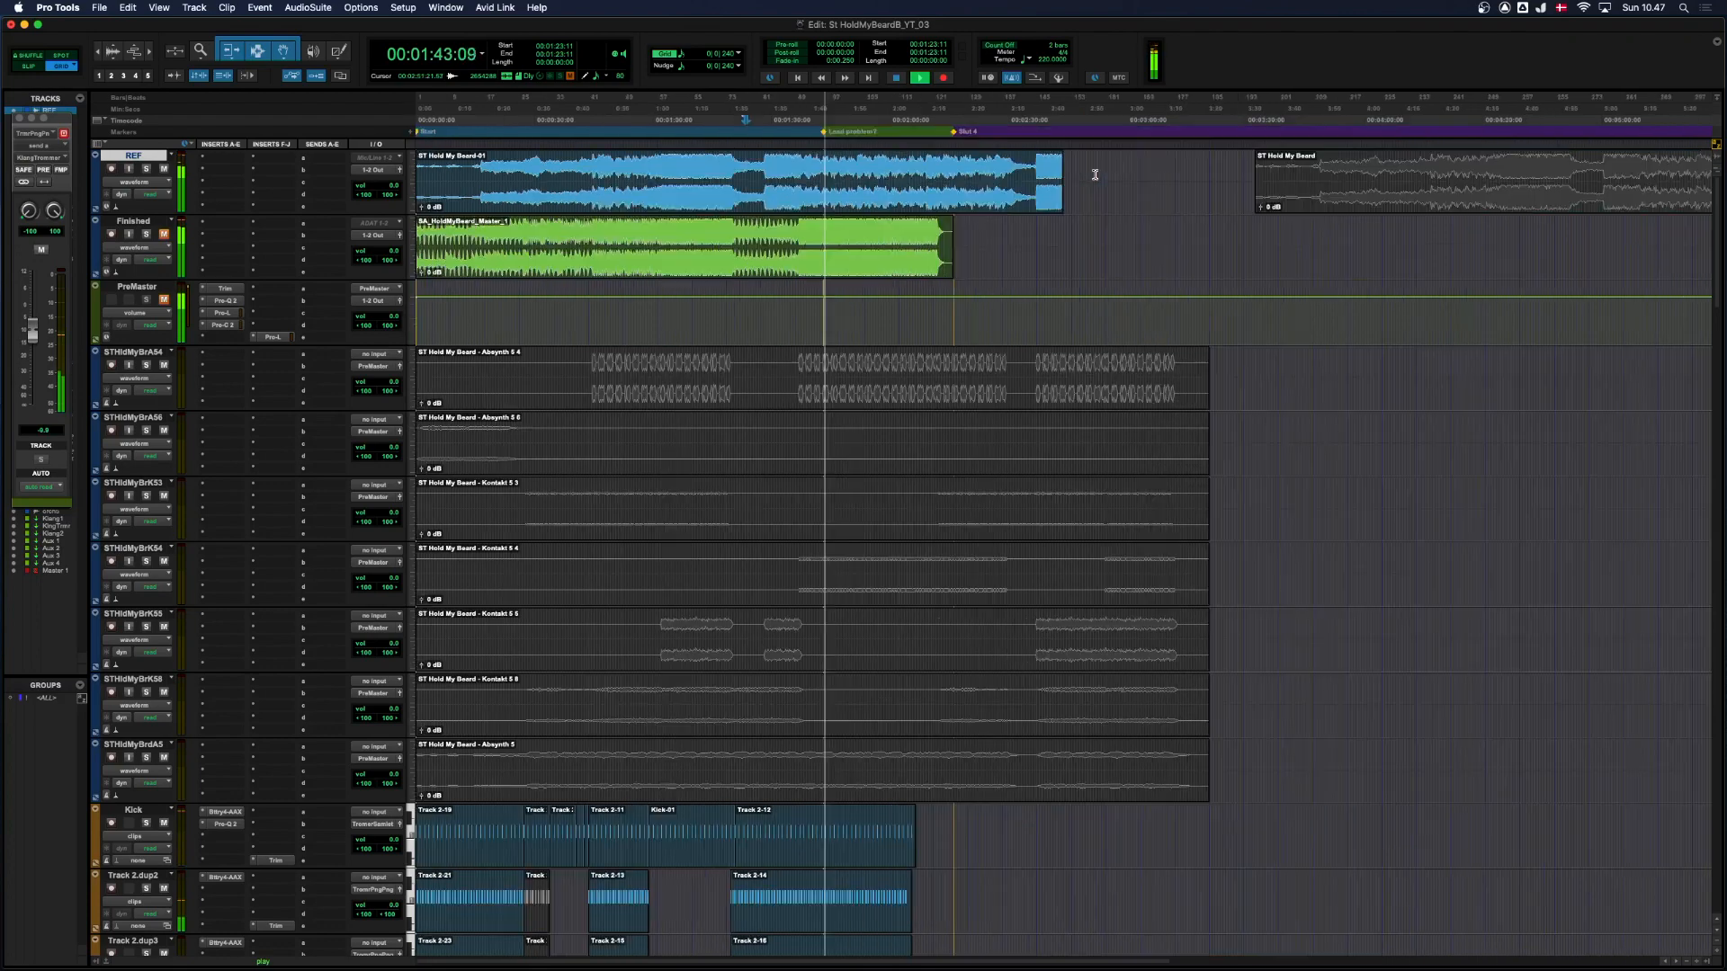
key("super+bracketright")
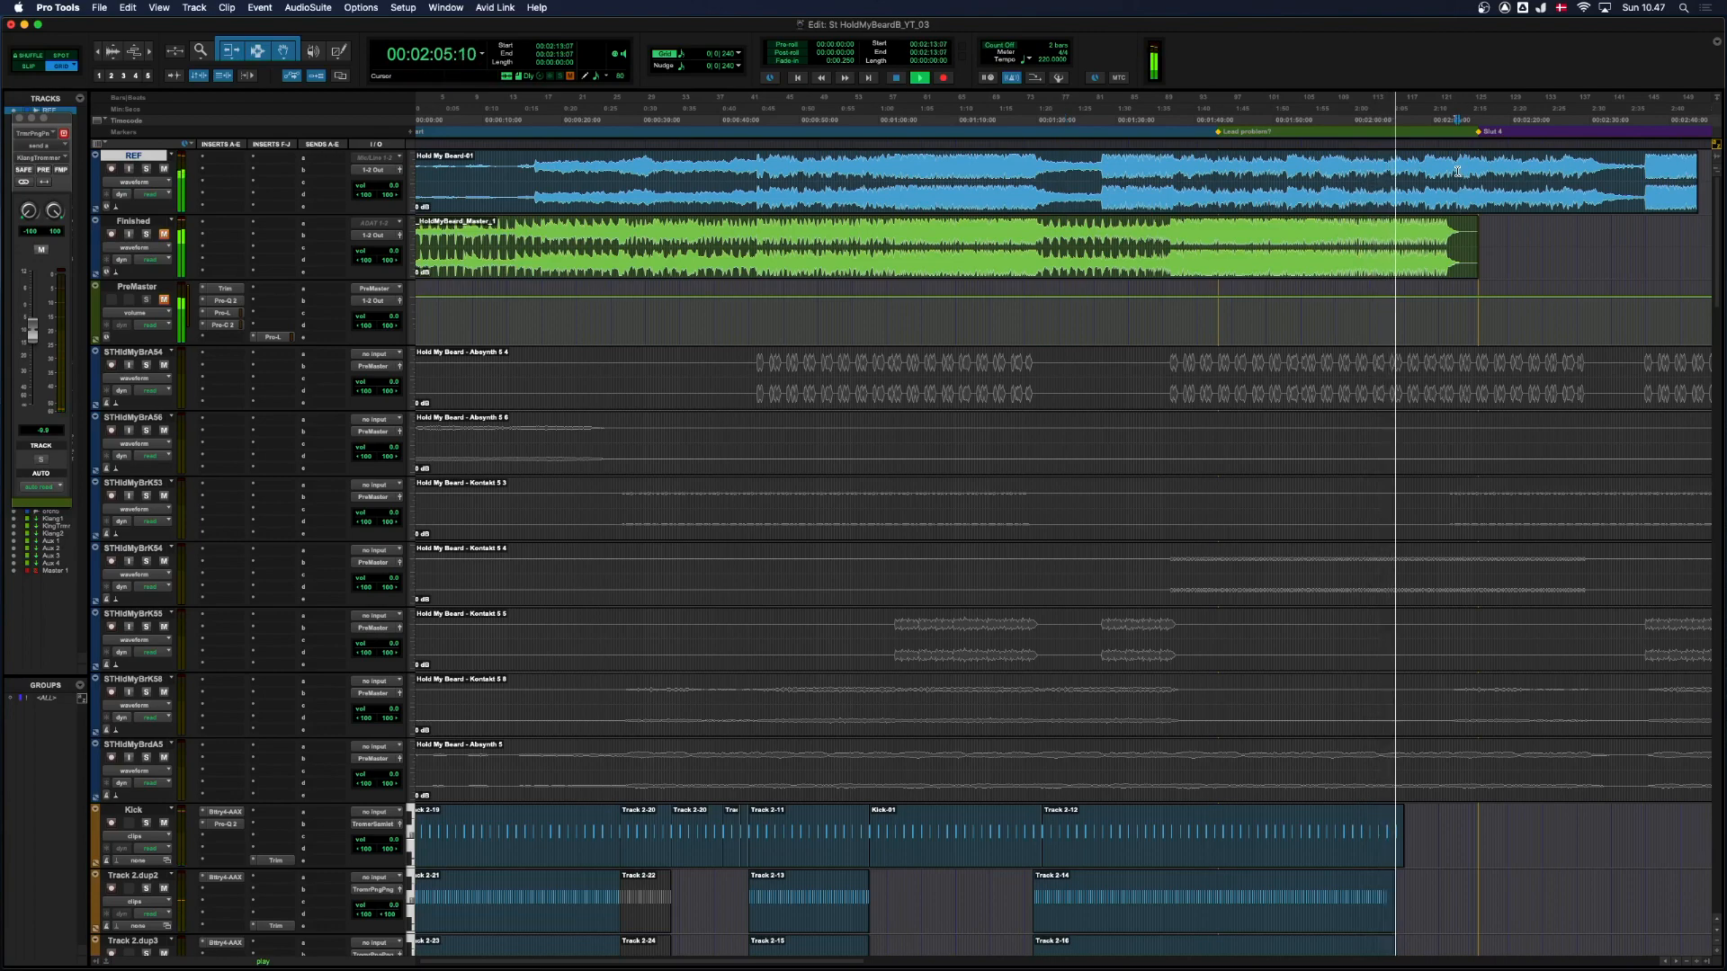
Examine the REF track's ending from about 2:13 onward, including the section past the end of the Finished master.
key("r")
key("t")
key("t")
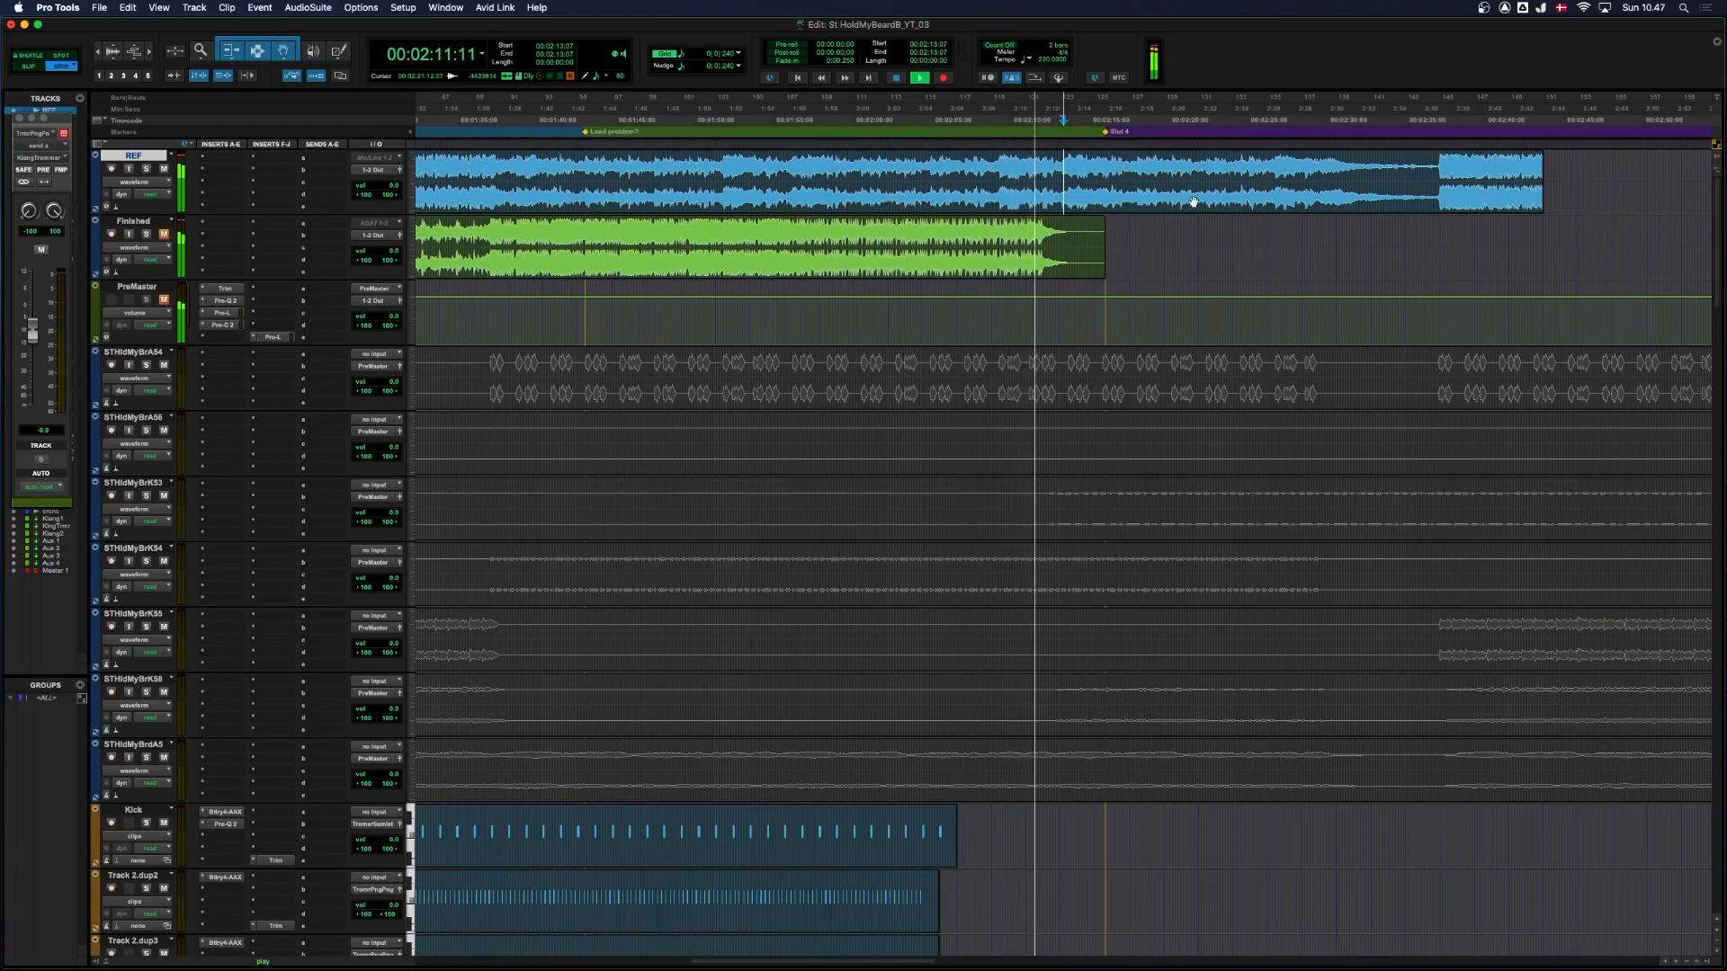
key("r")
key("r")
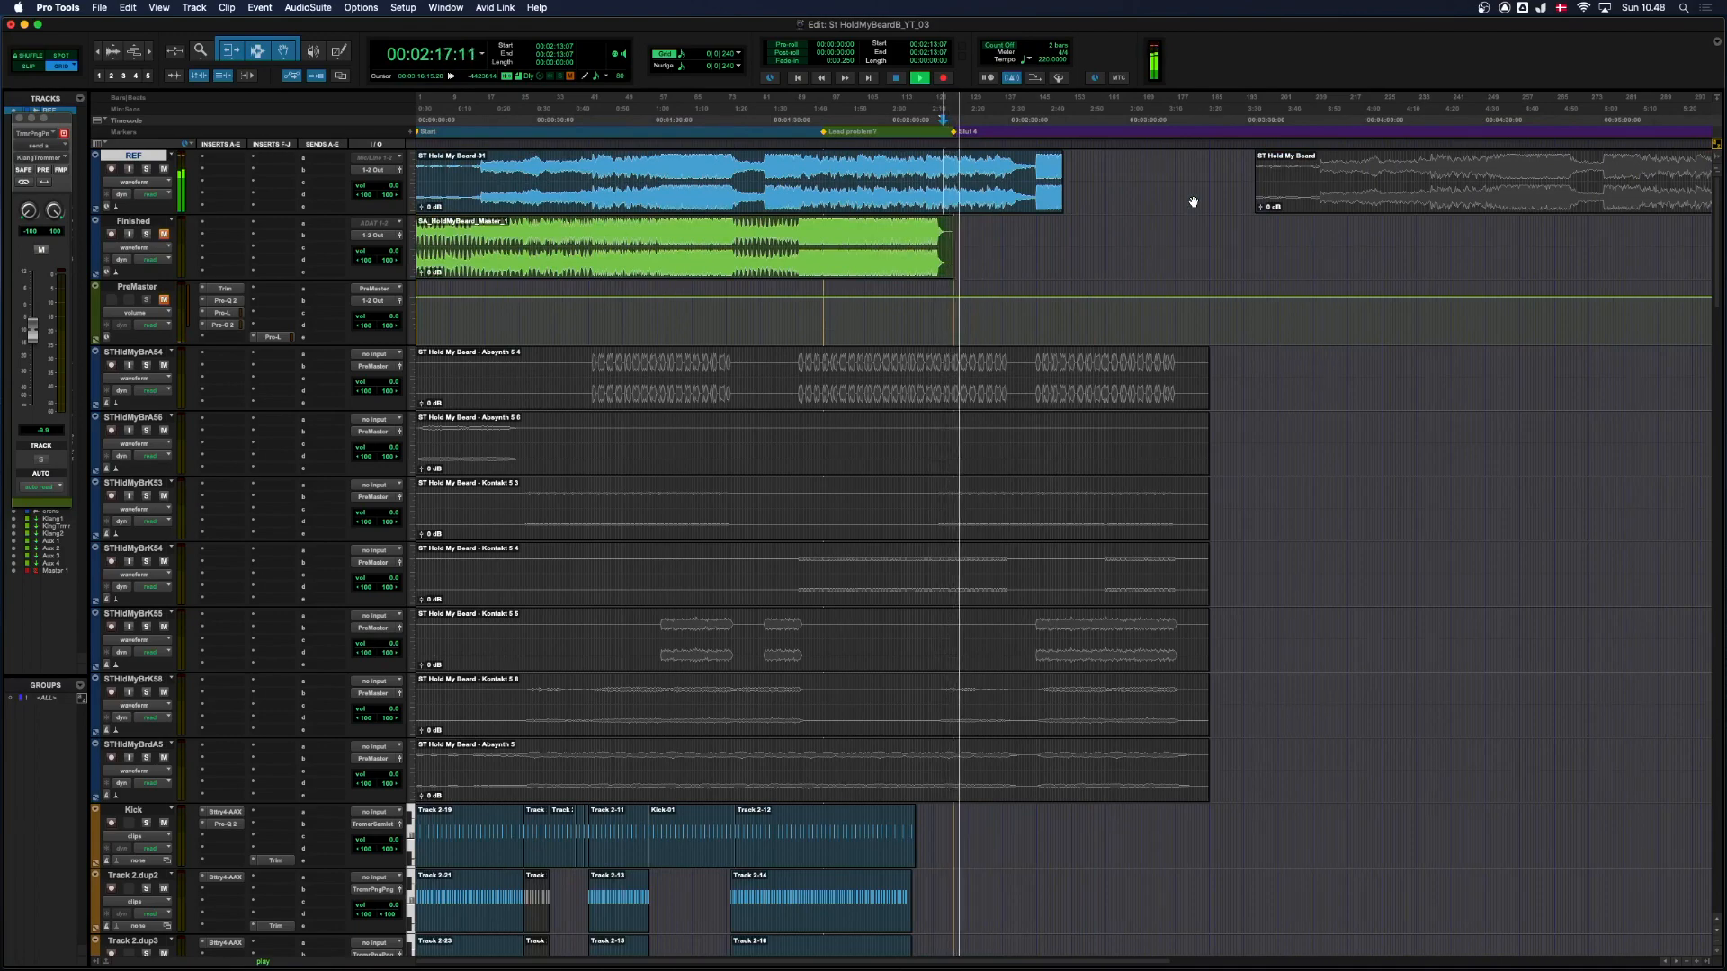
key("t")
key("r")
key("t")
key("t")
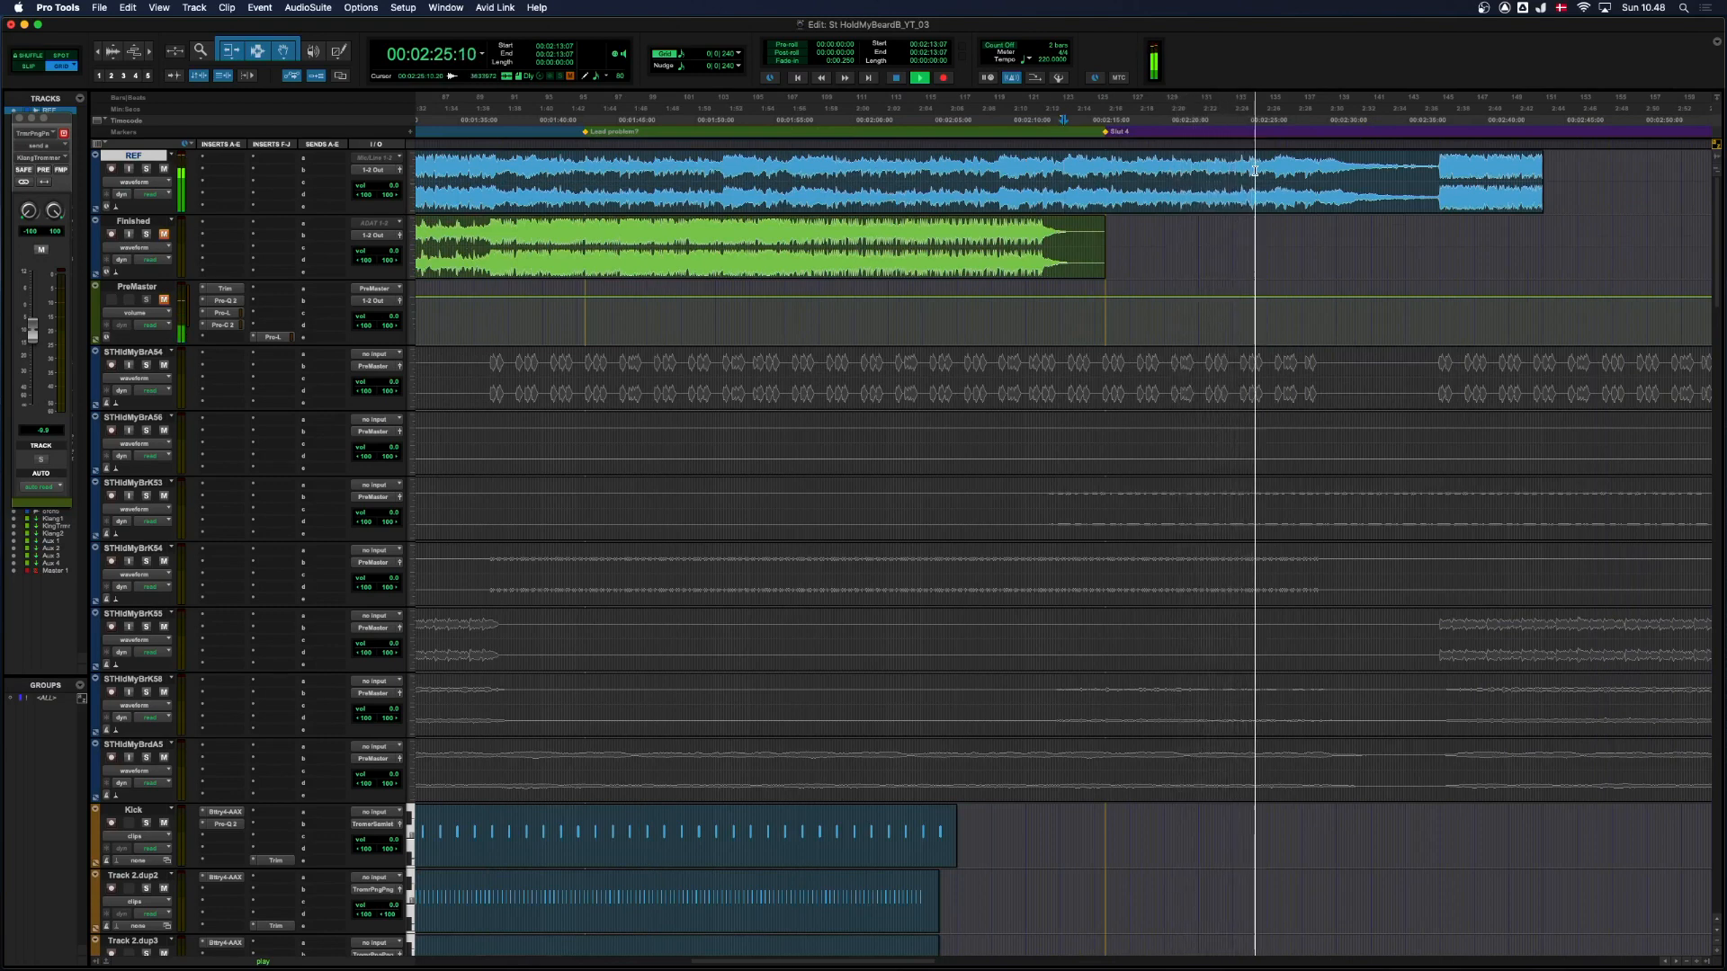
key("r")
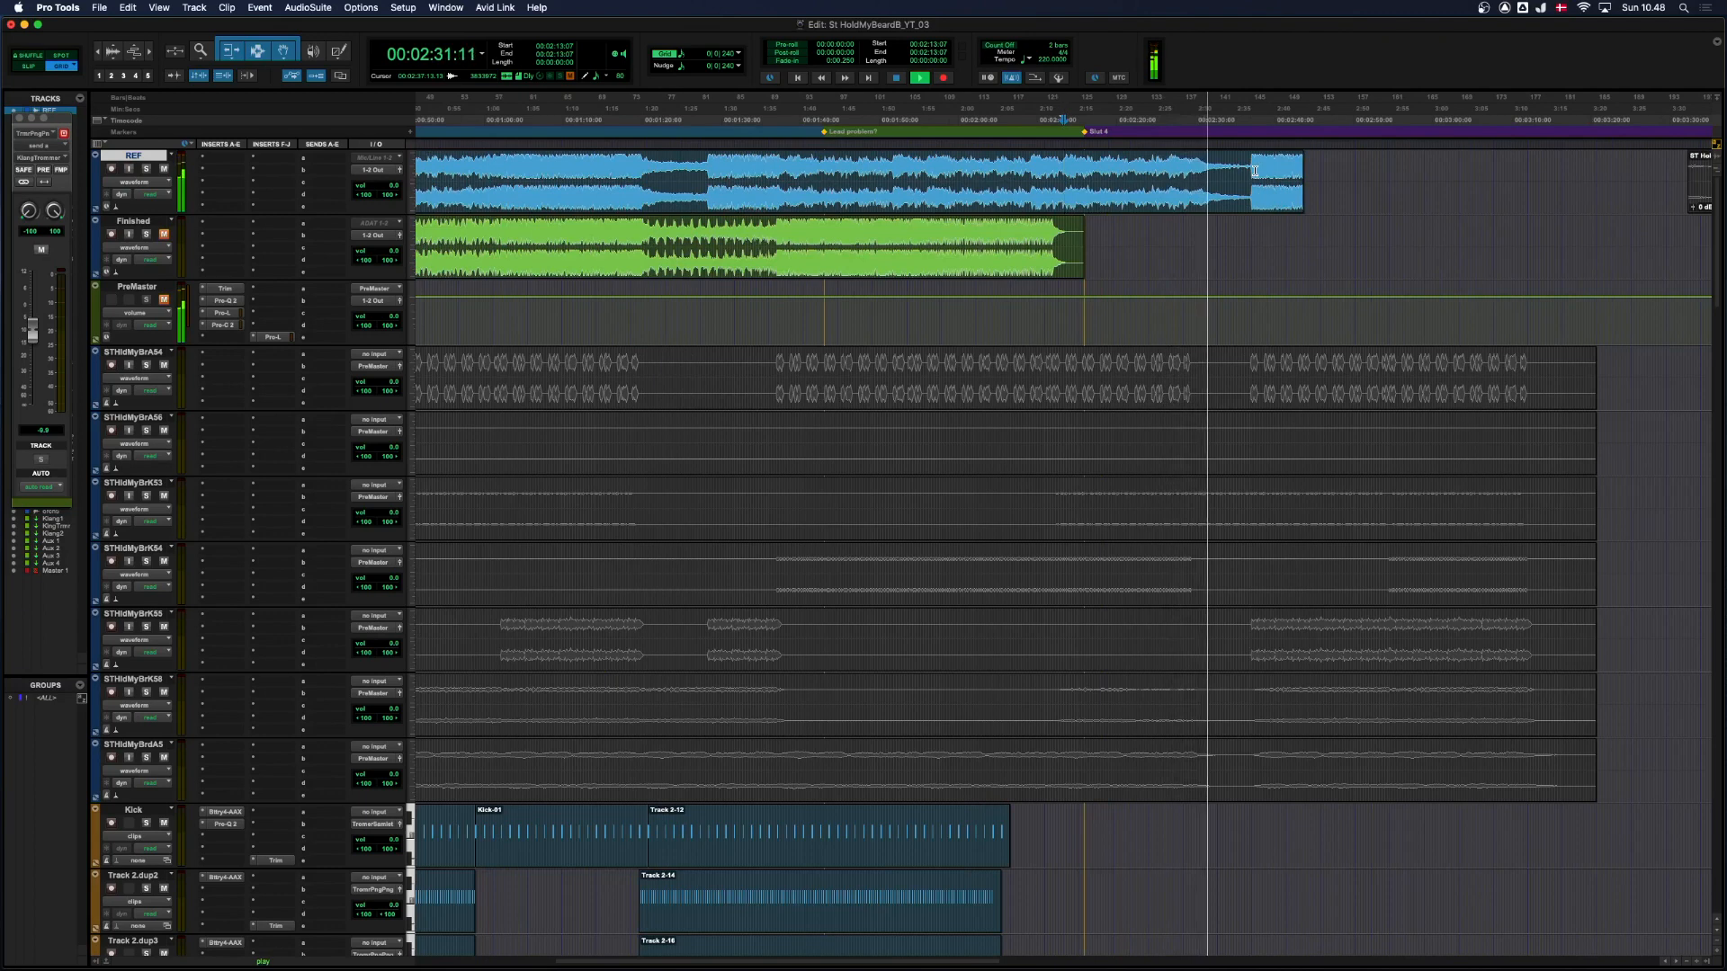
double_click(1301, 173)
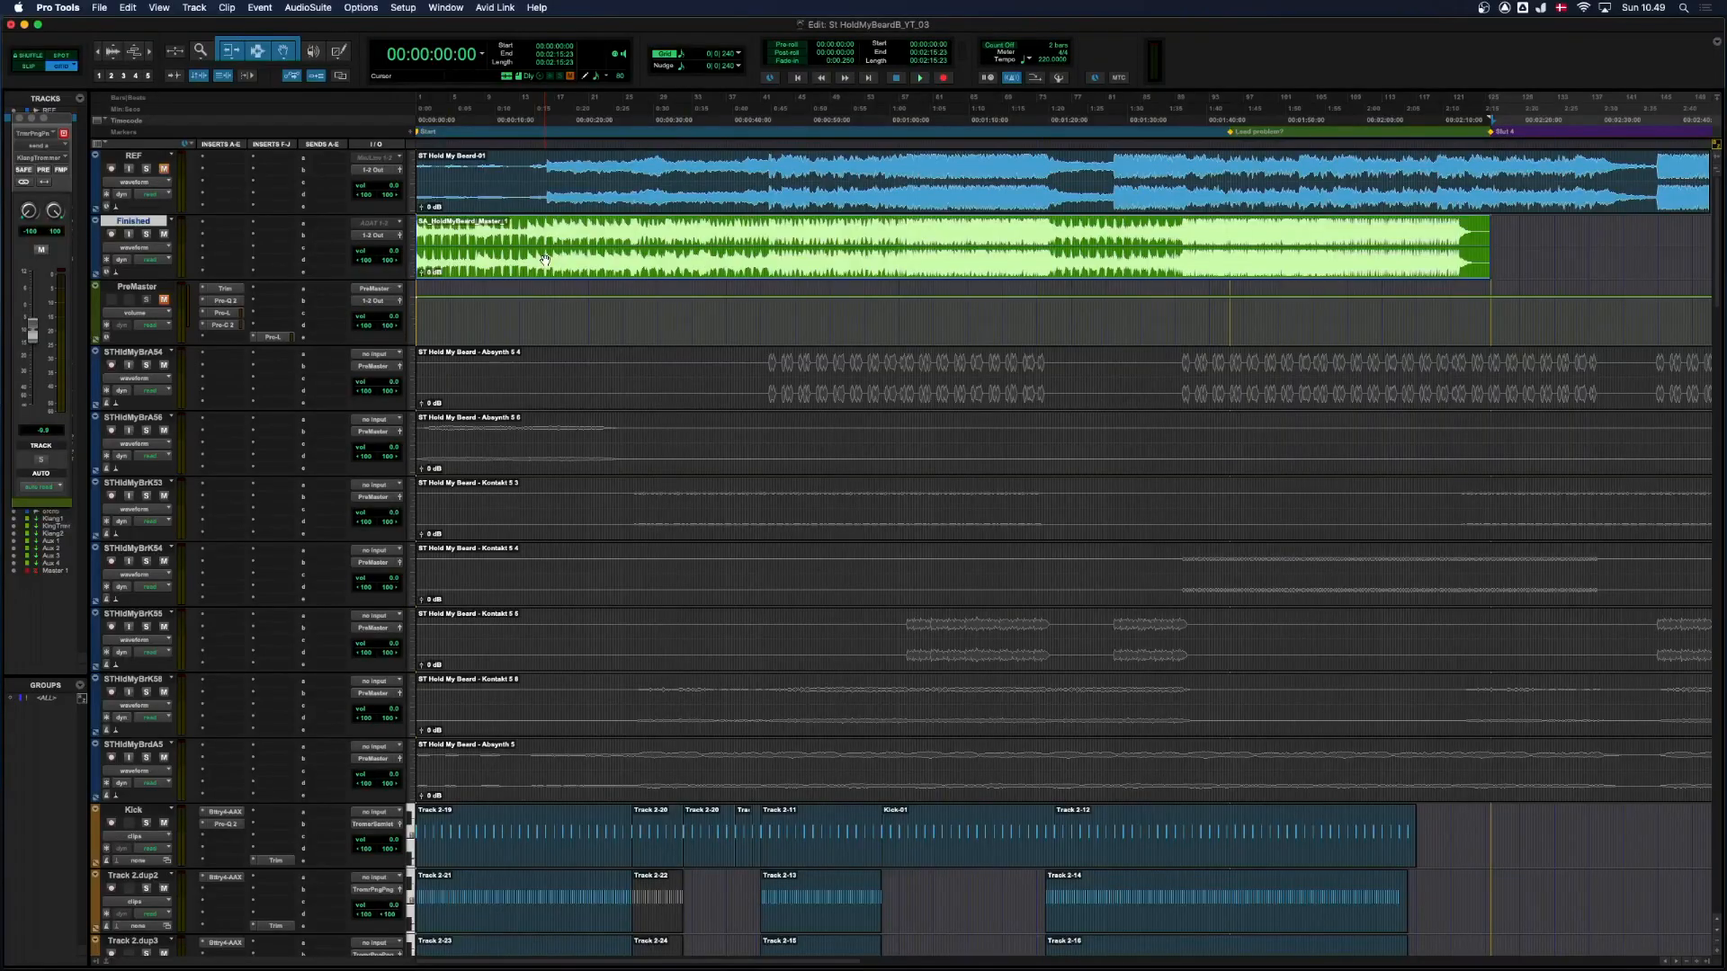
Play the Finished master from the start and examine its structure against REF around 1:07.
key("space")
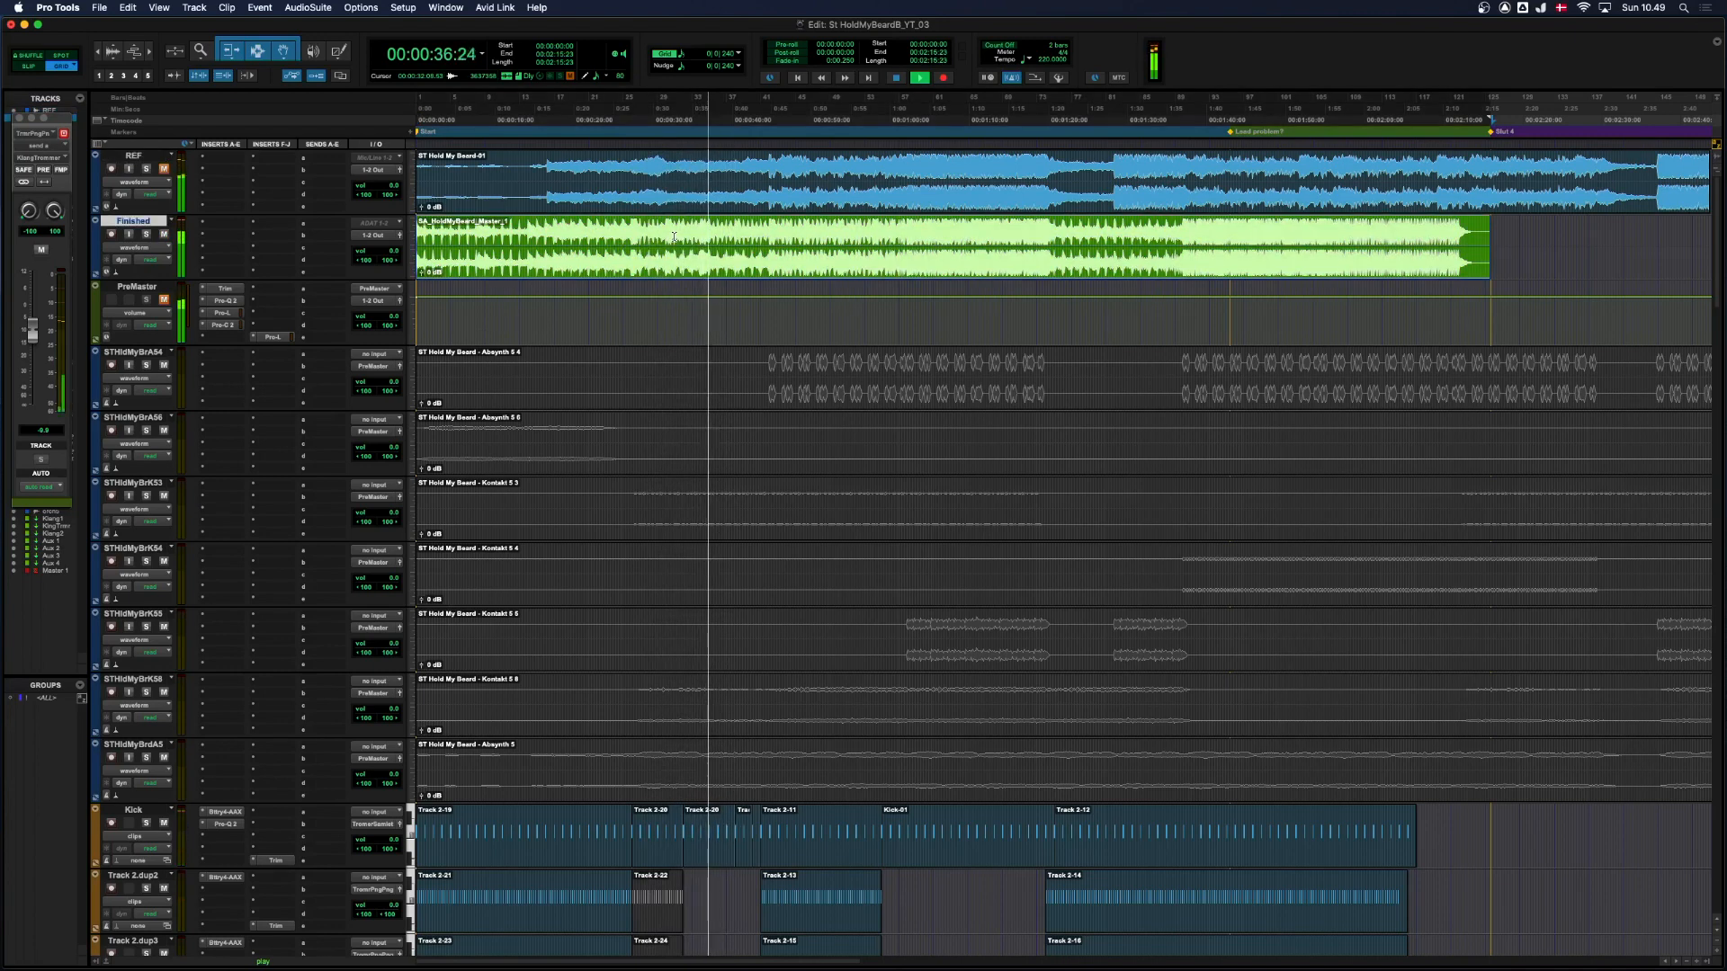
key("super+bracketleft")
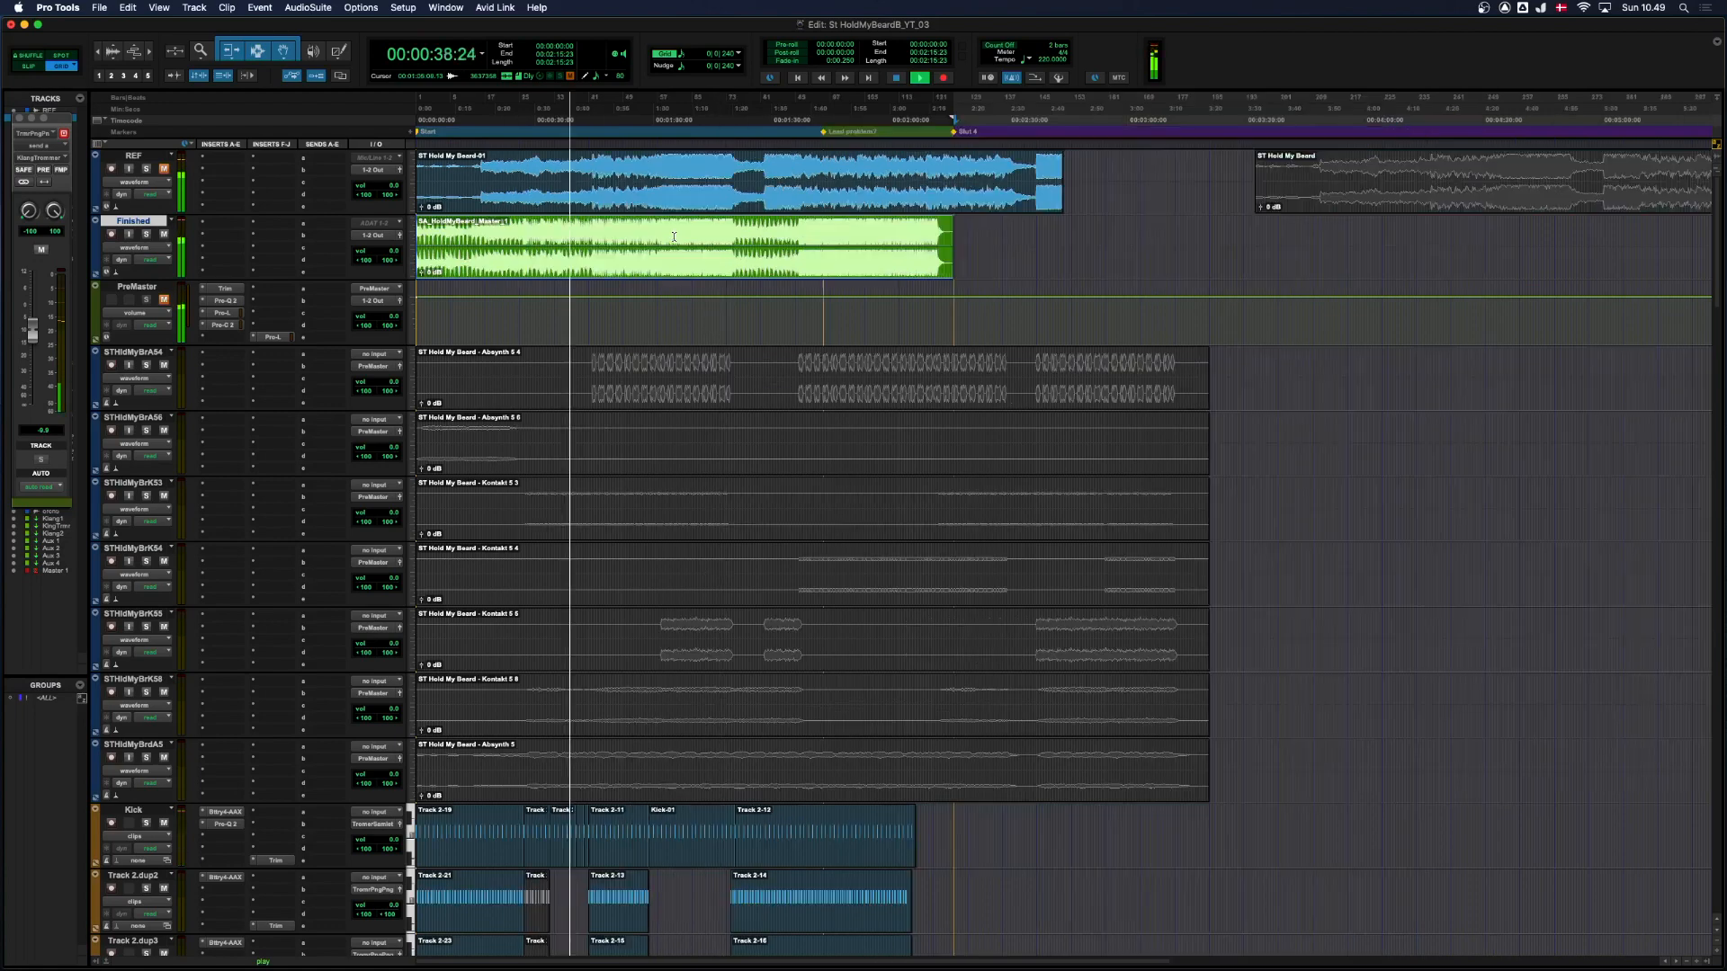
left_click(683, 245)
key("t")
key("t")
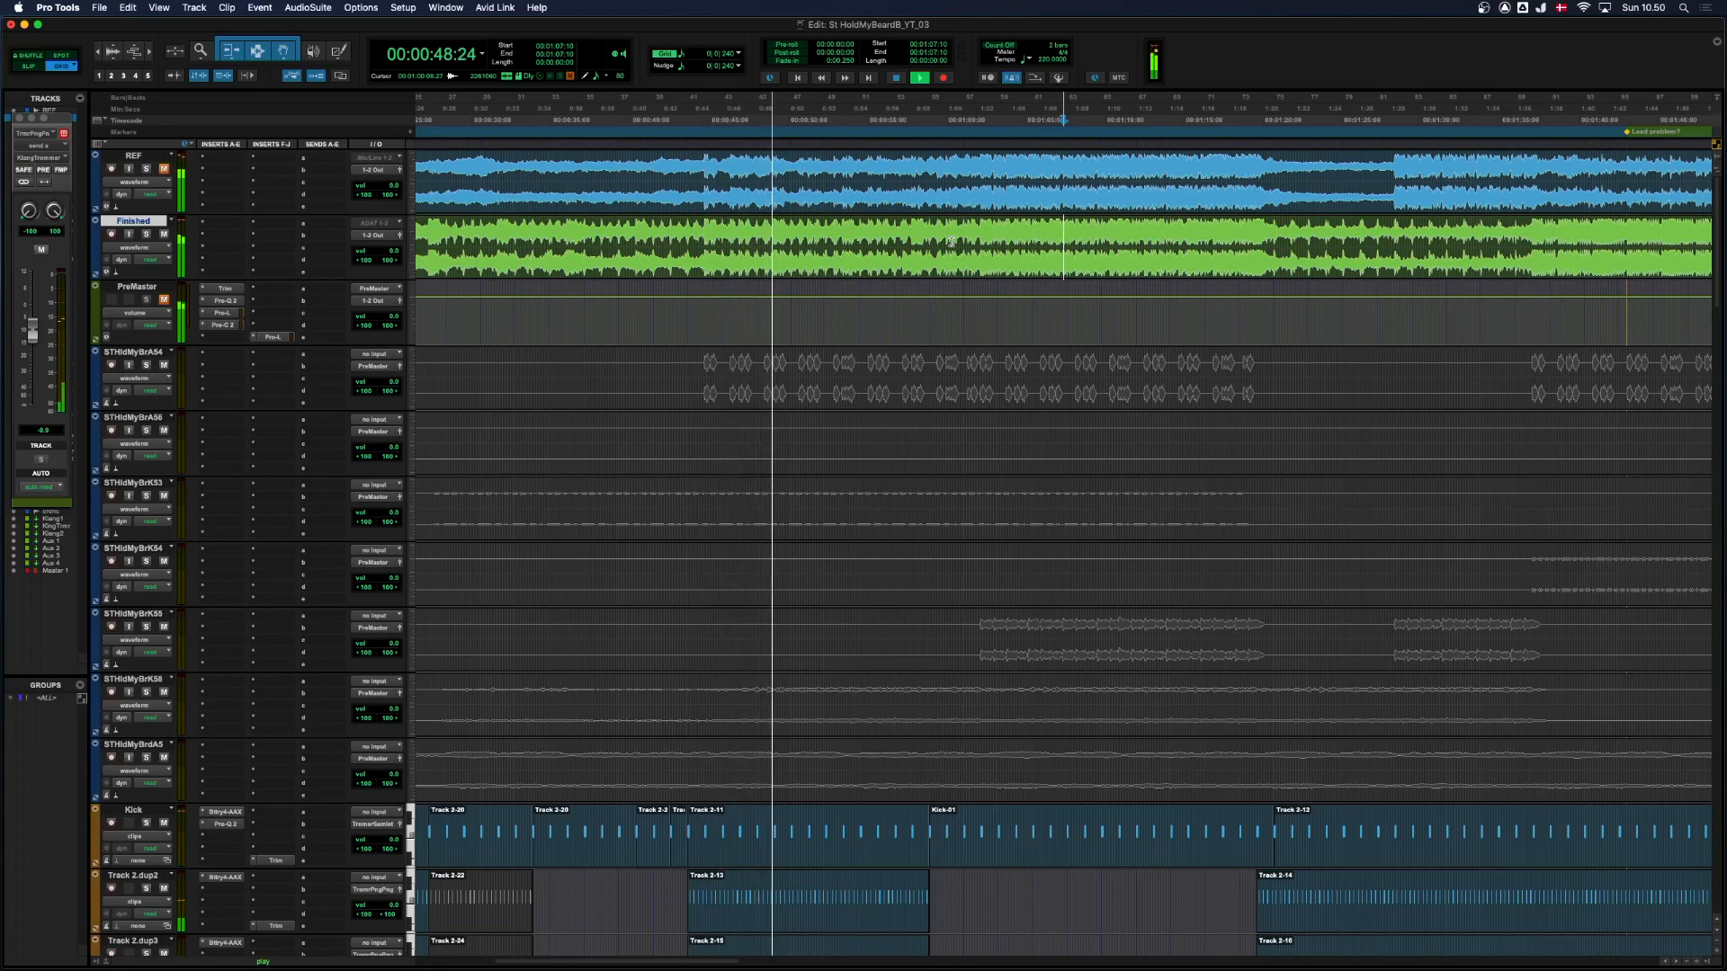
key("r")
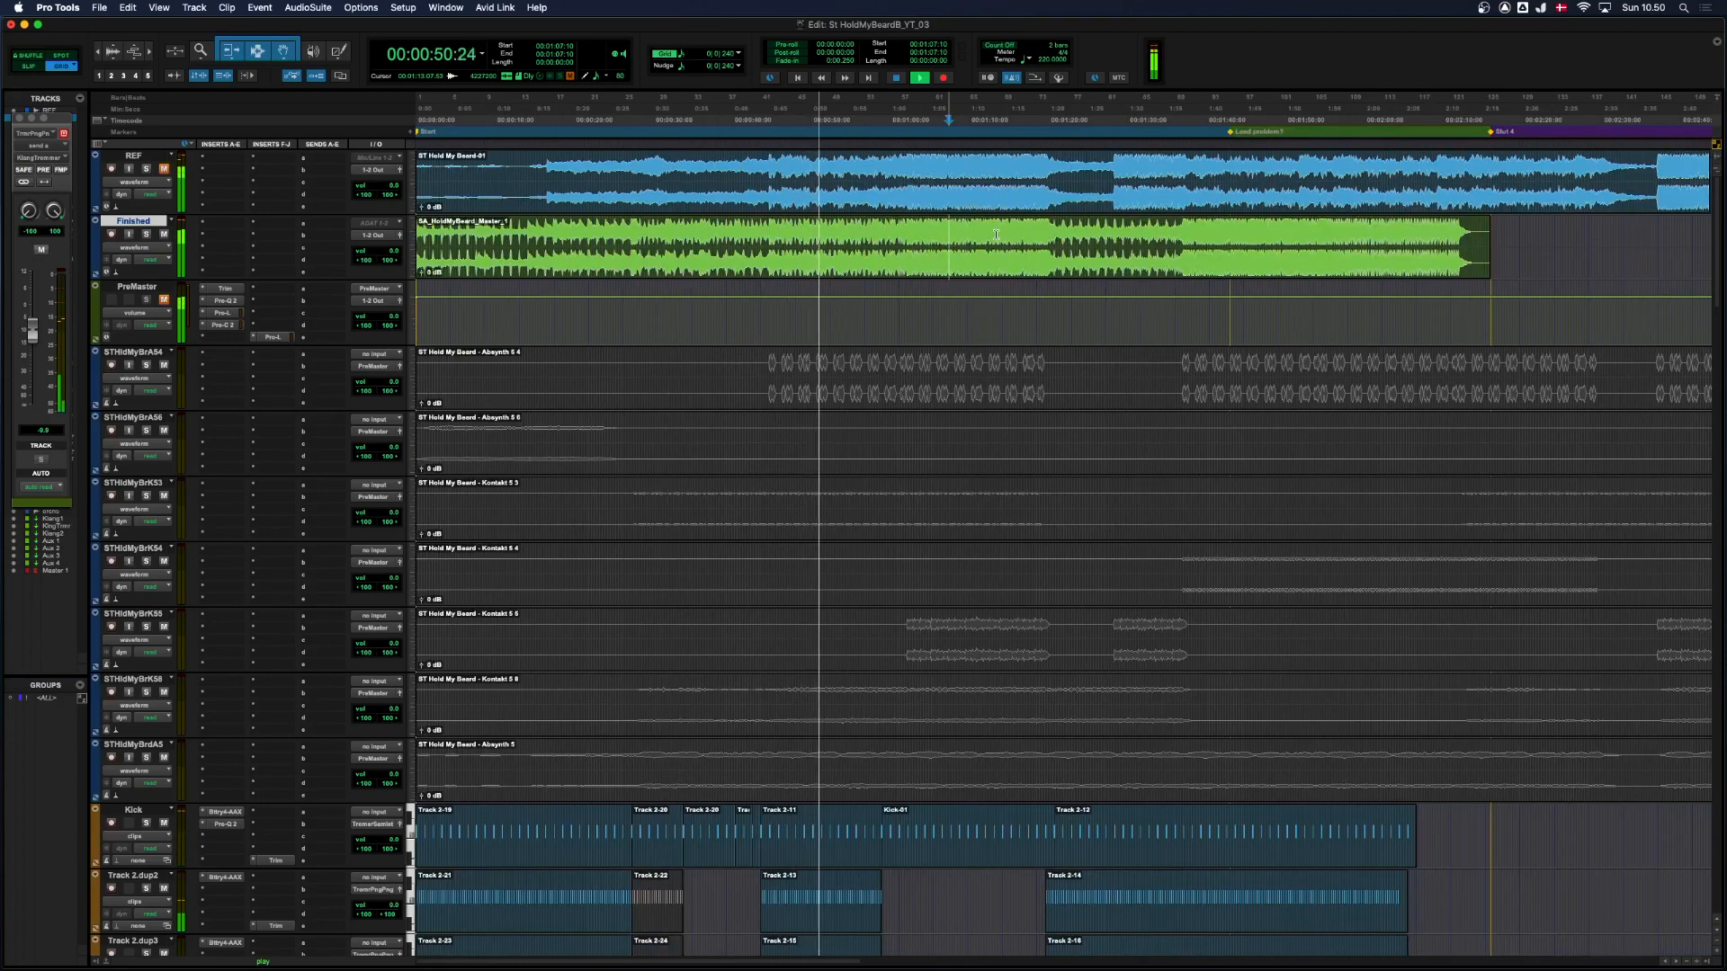
key("r")
key("t")
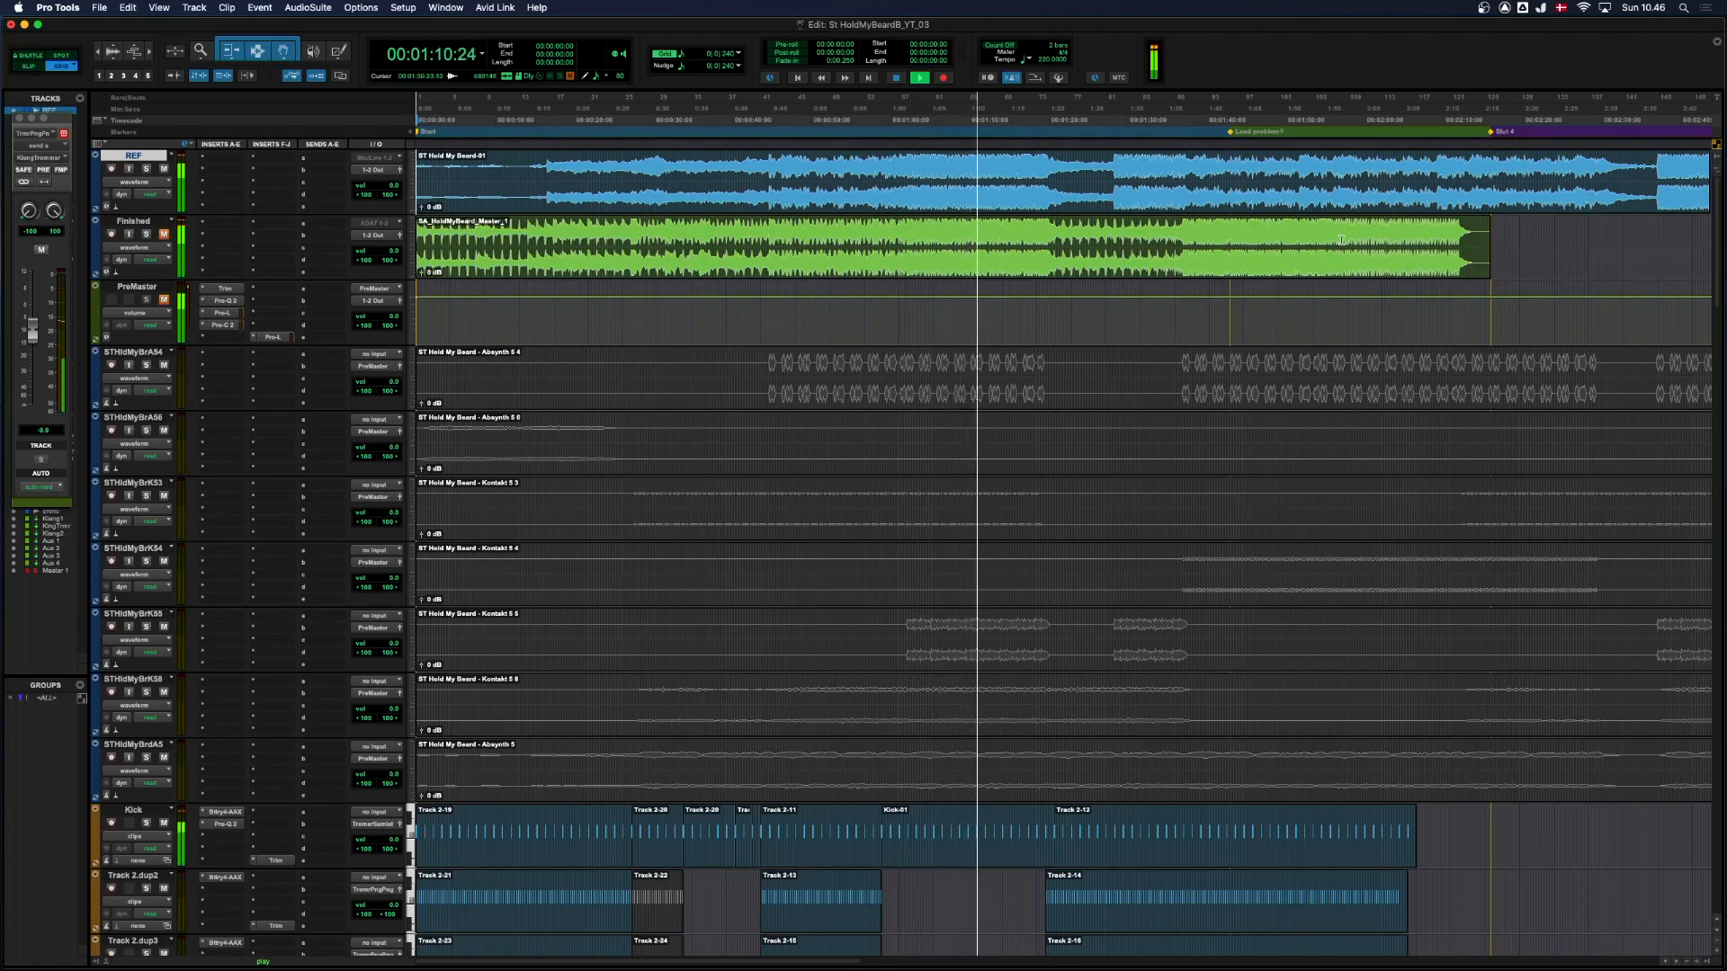
Examine the passage leading into the break after about 1:15 in the Finished and REF tracks.
key("r")
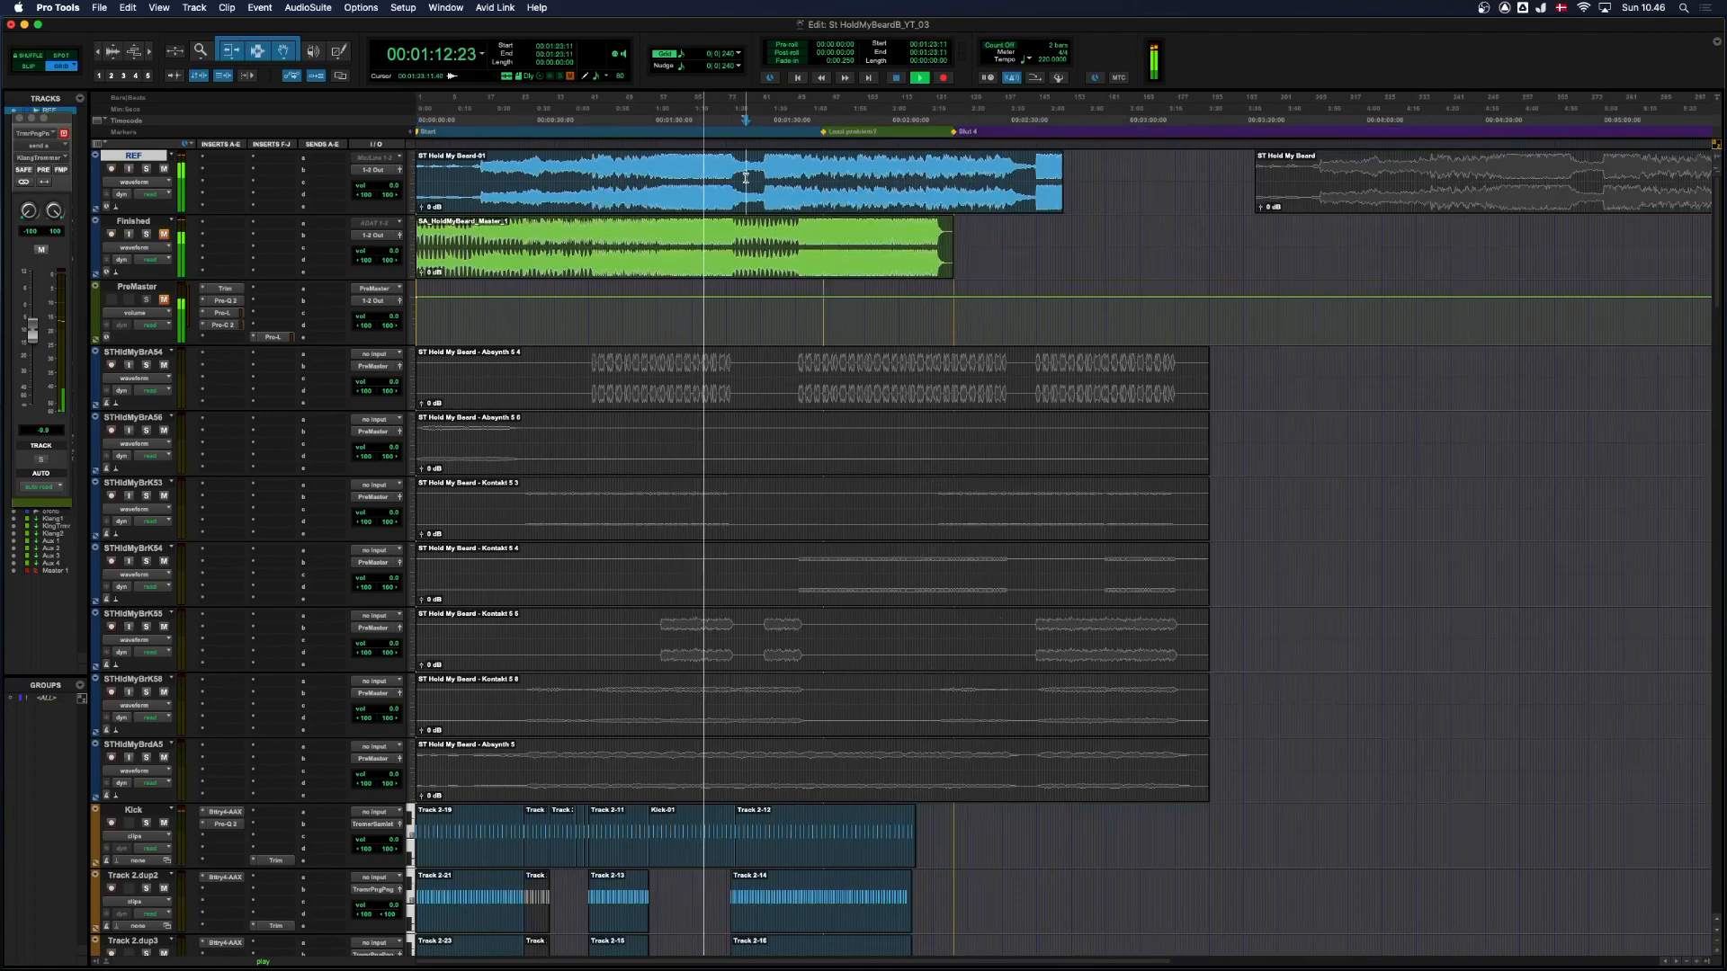
key("t")
key("t")
key("r")
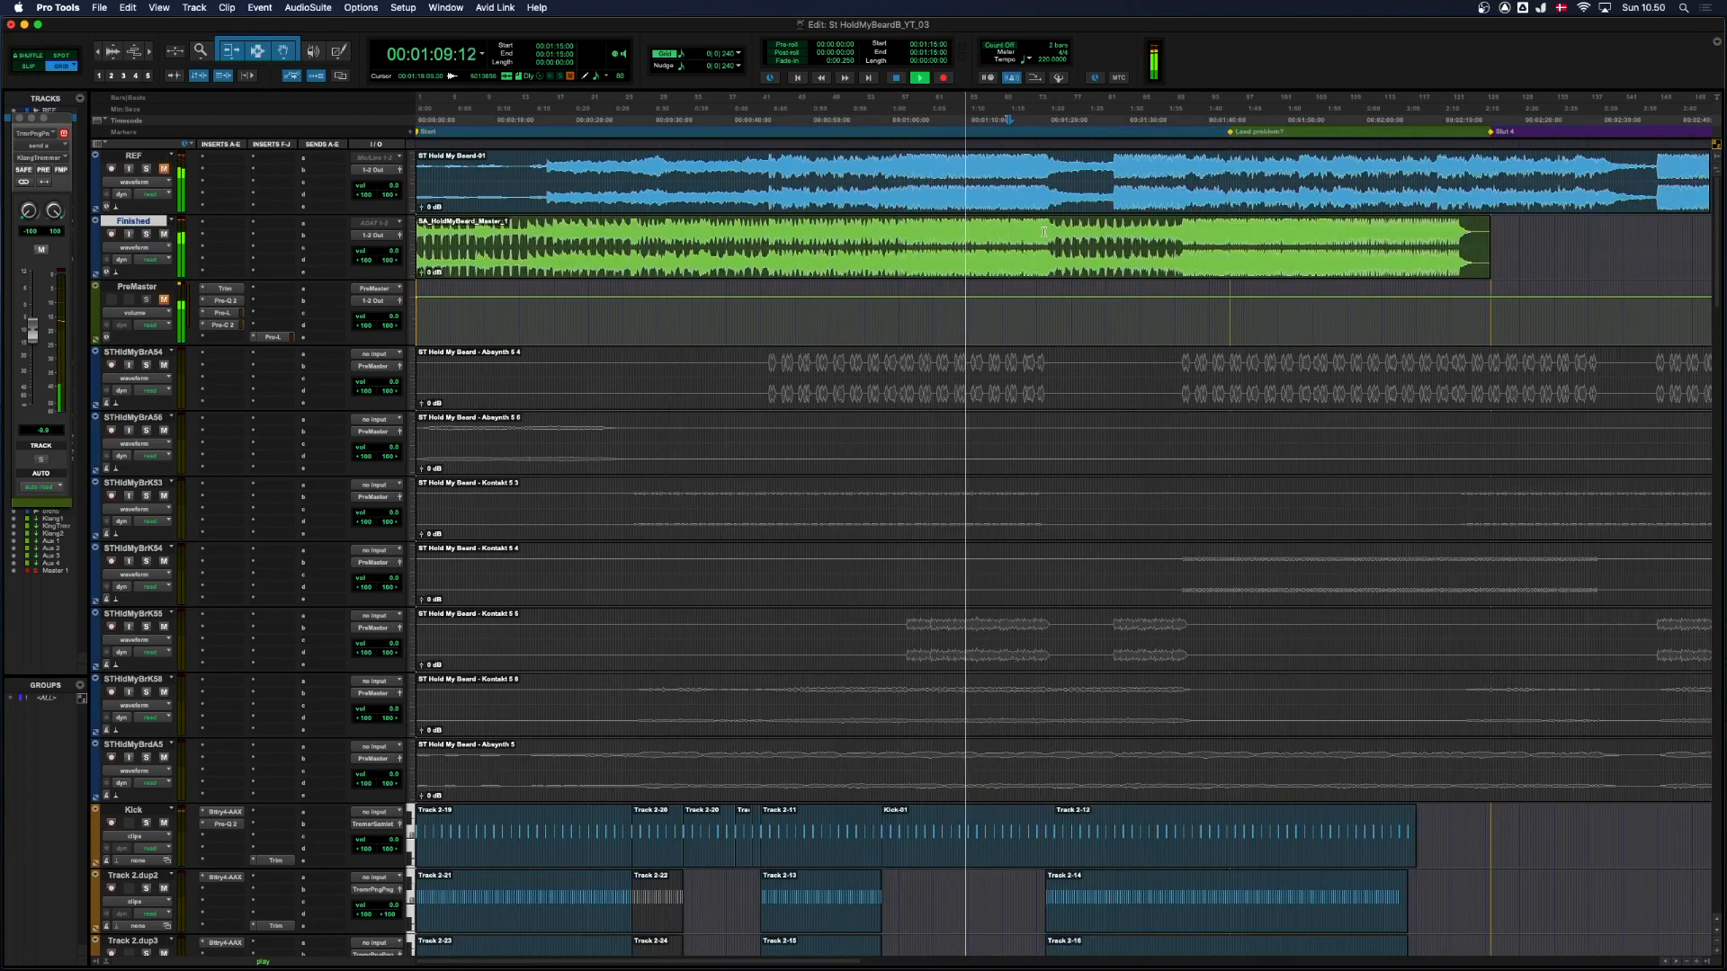
left_click(1043, 232)
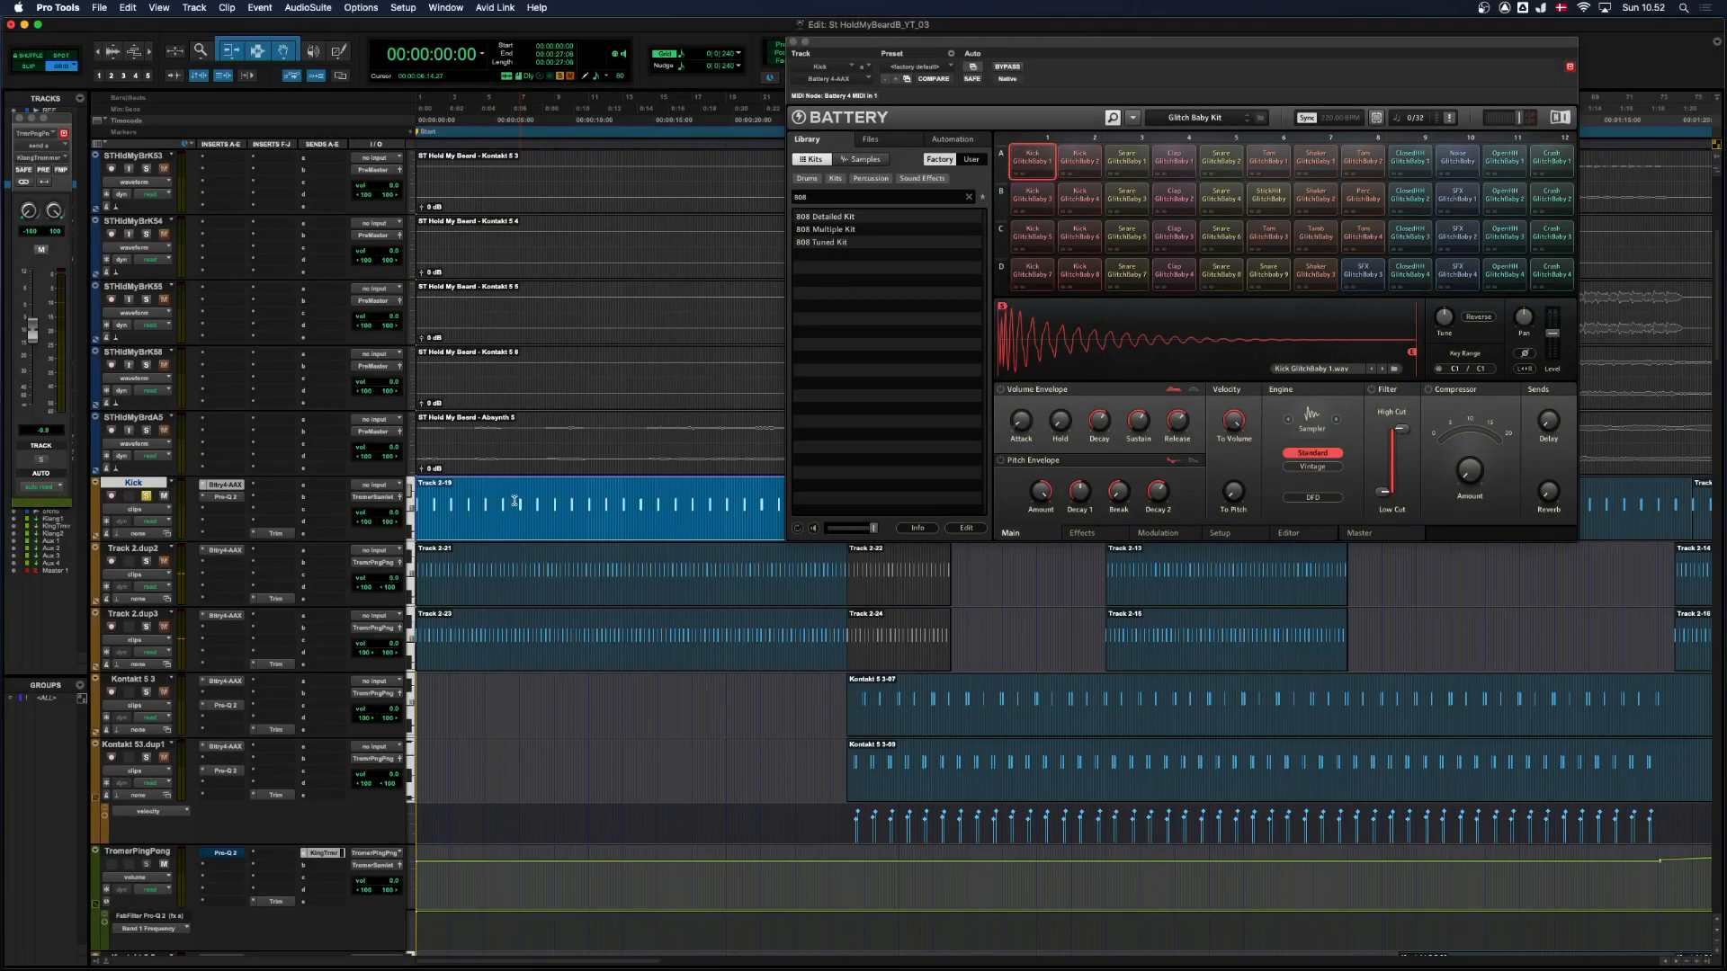
Audition the soloed Kick track and compare its sound with the Pro-Q 2 EQ bypassed and active.
key("space")
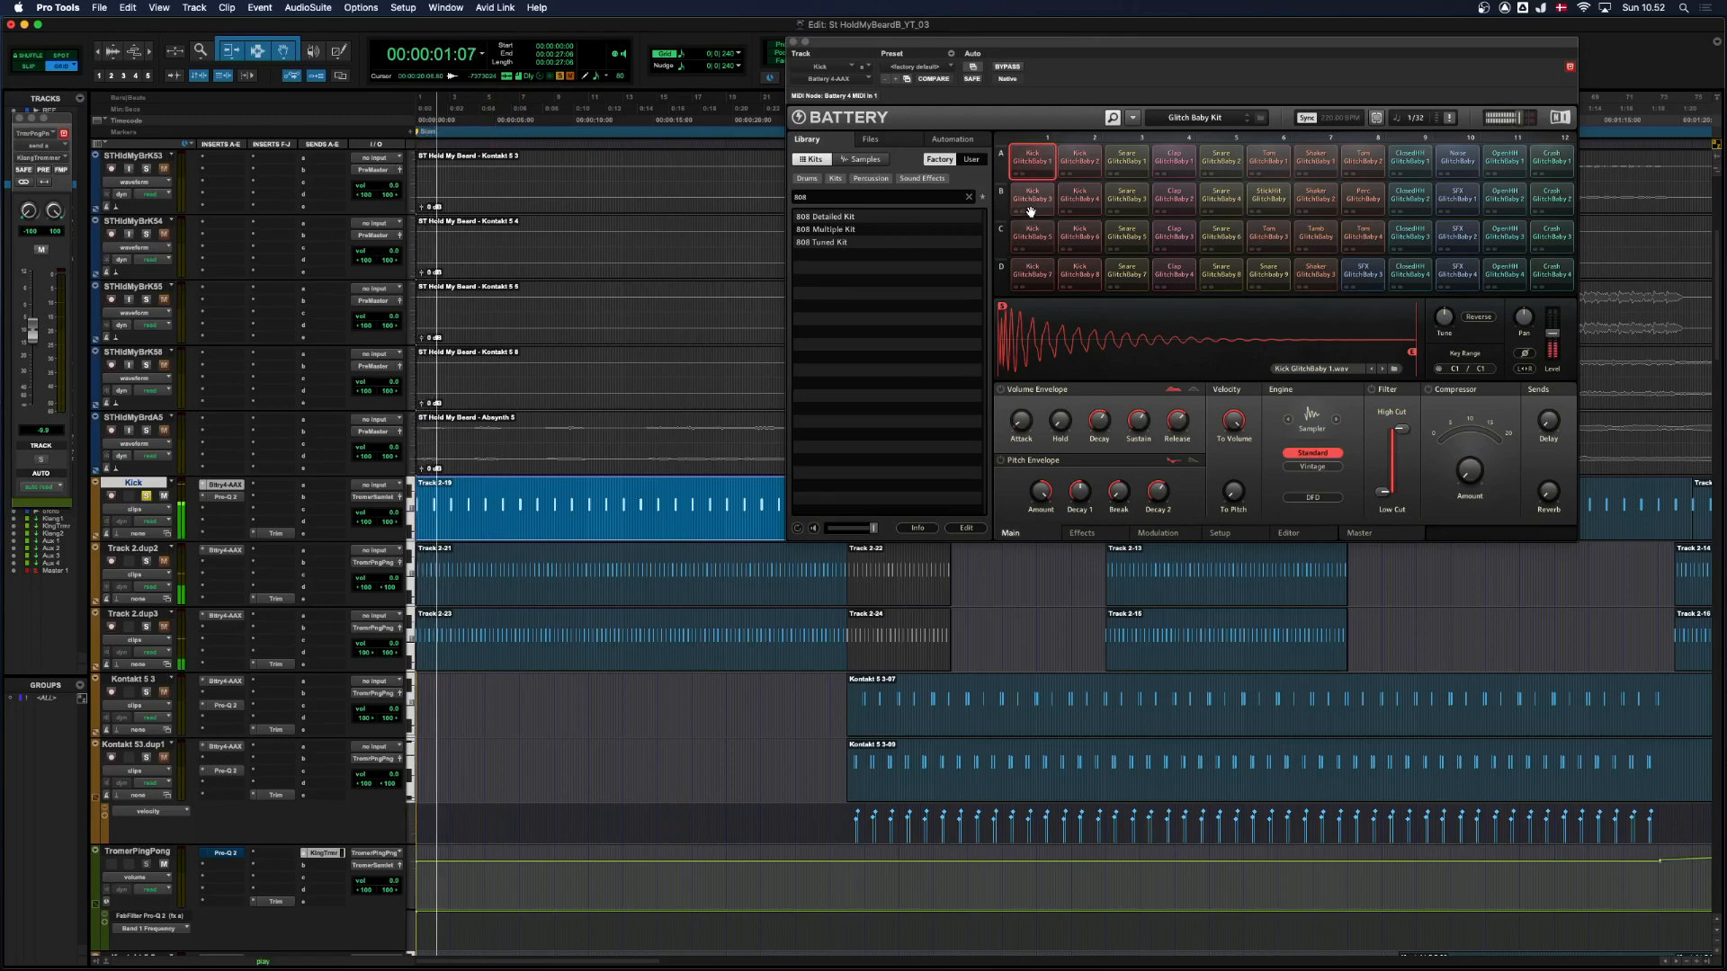
left_click(795, 42)
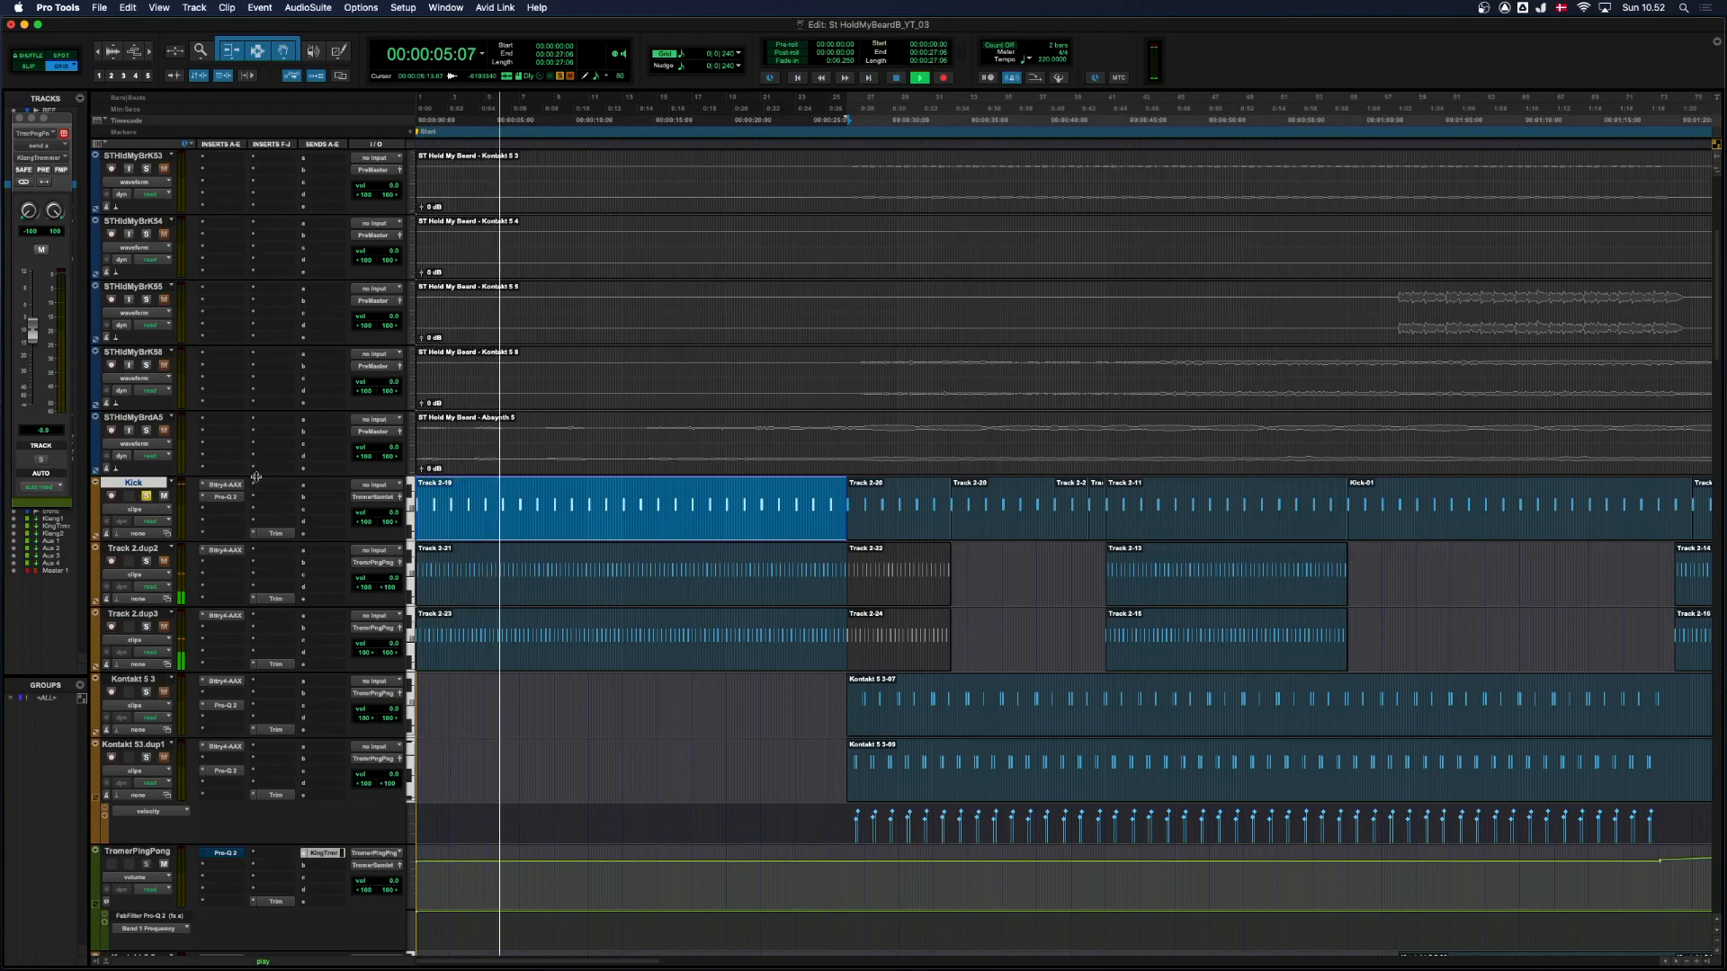
left_click(224, 497)
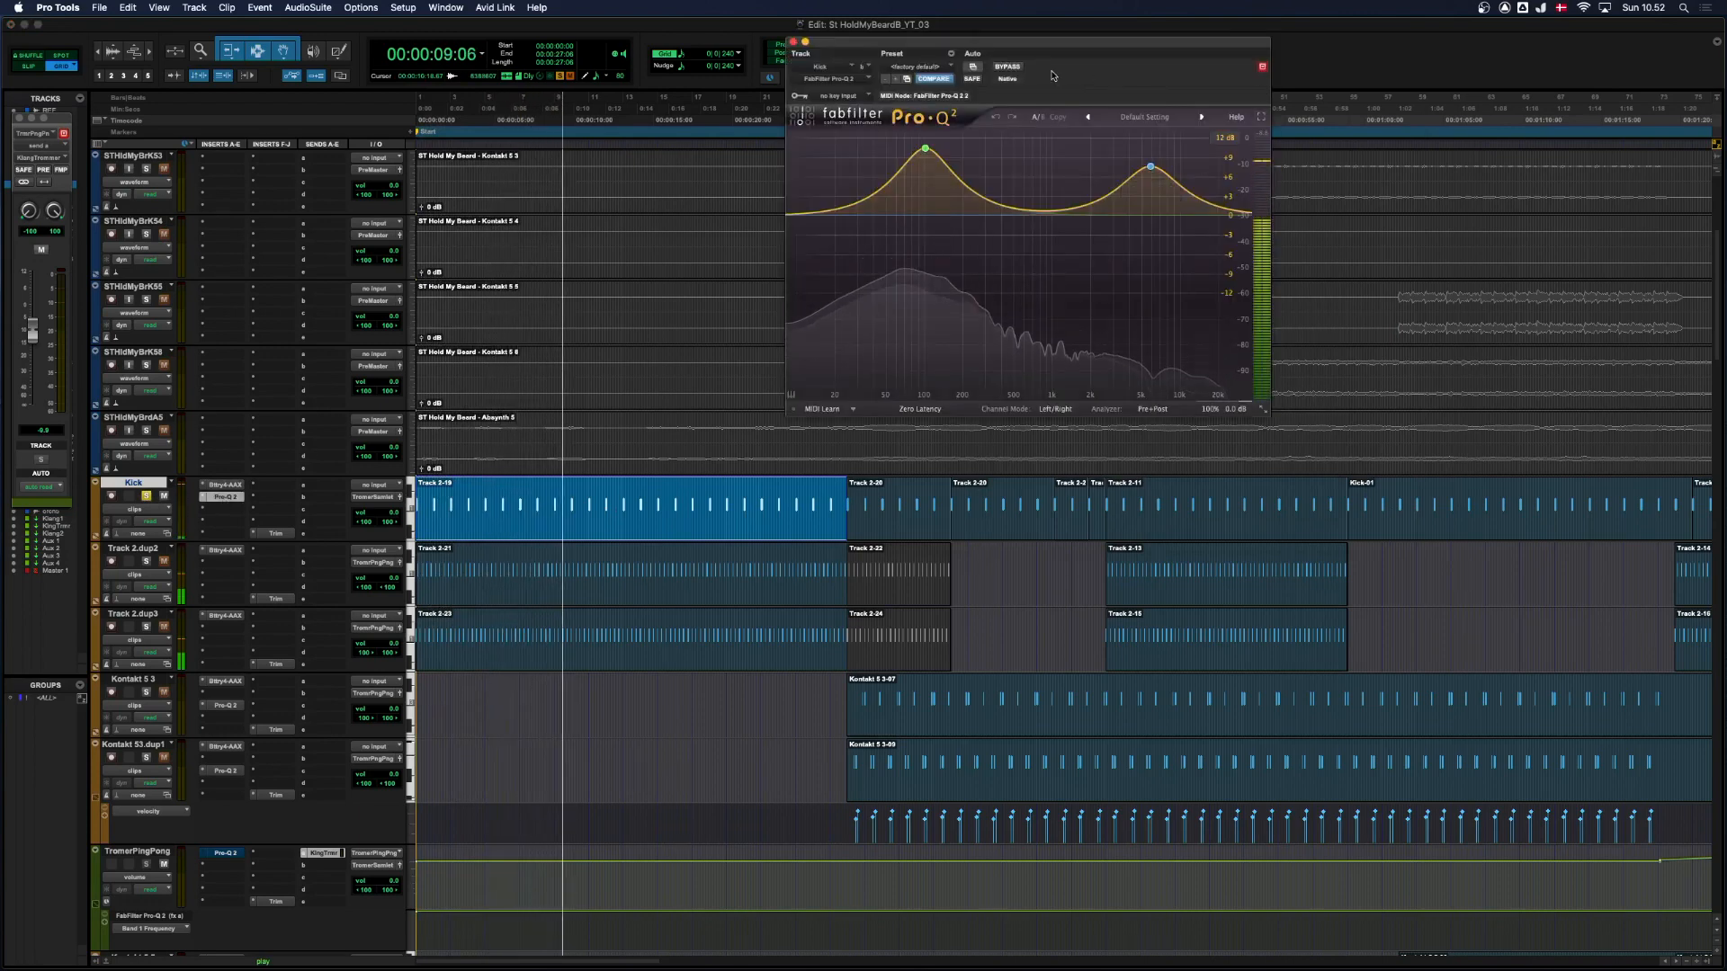
left_click(1007, 67)
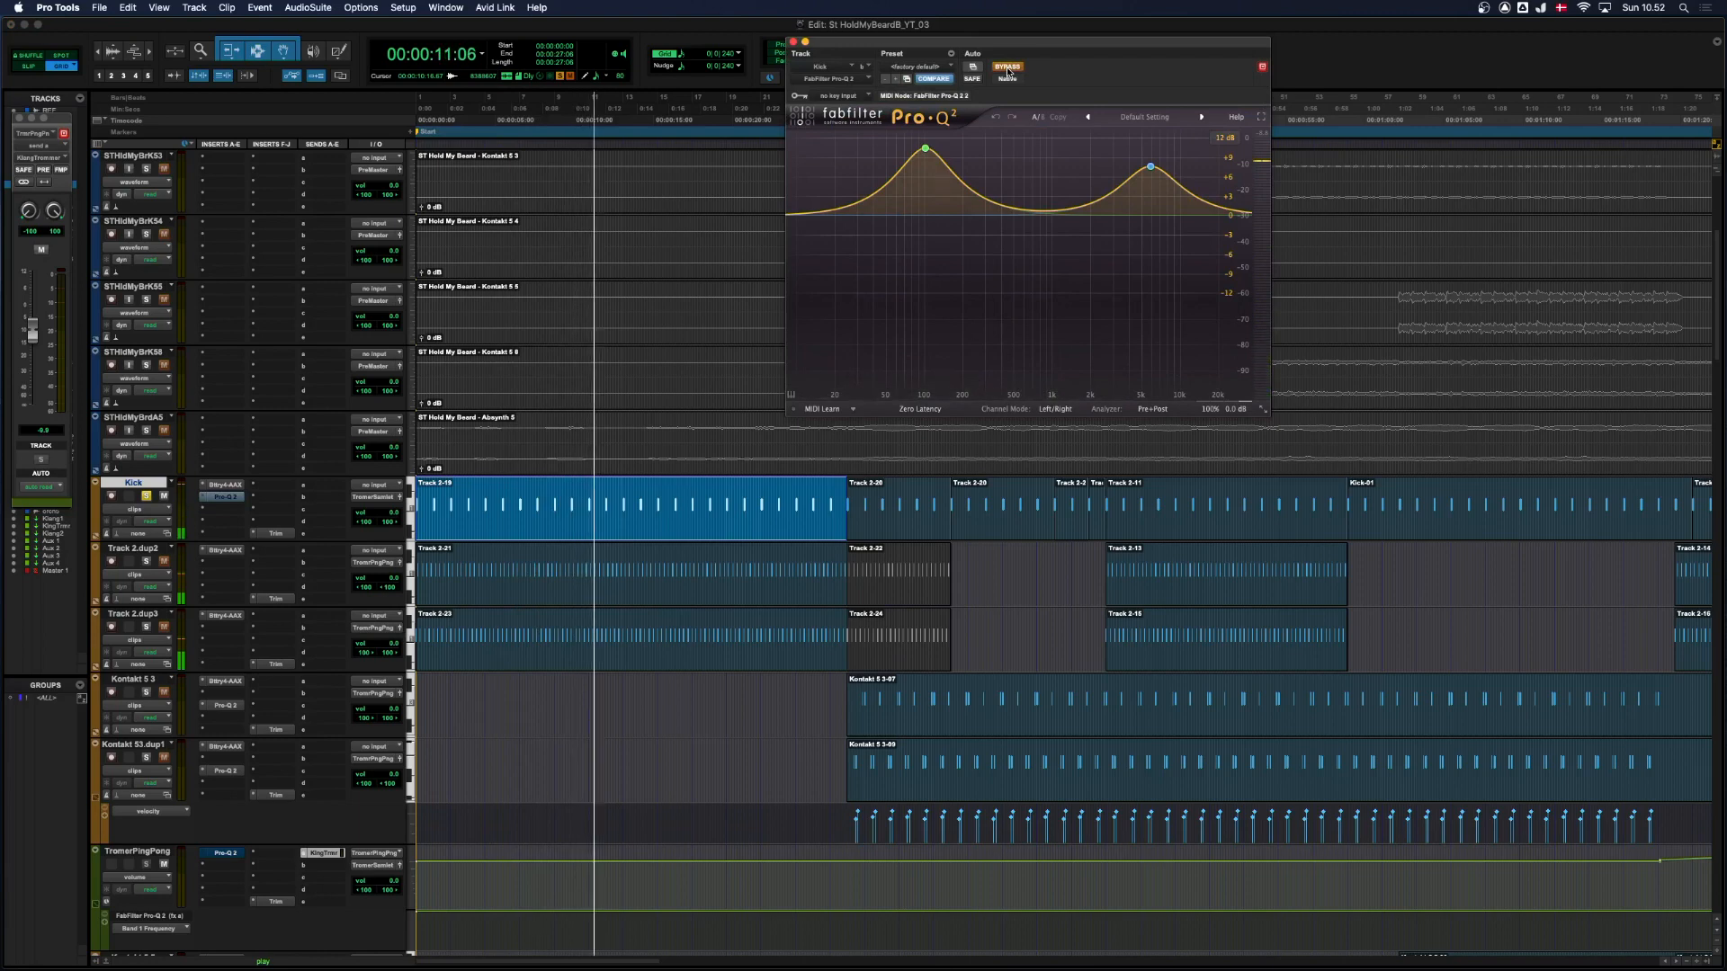
left_click(1007, 66)
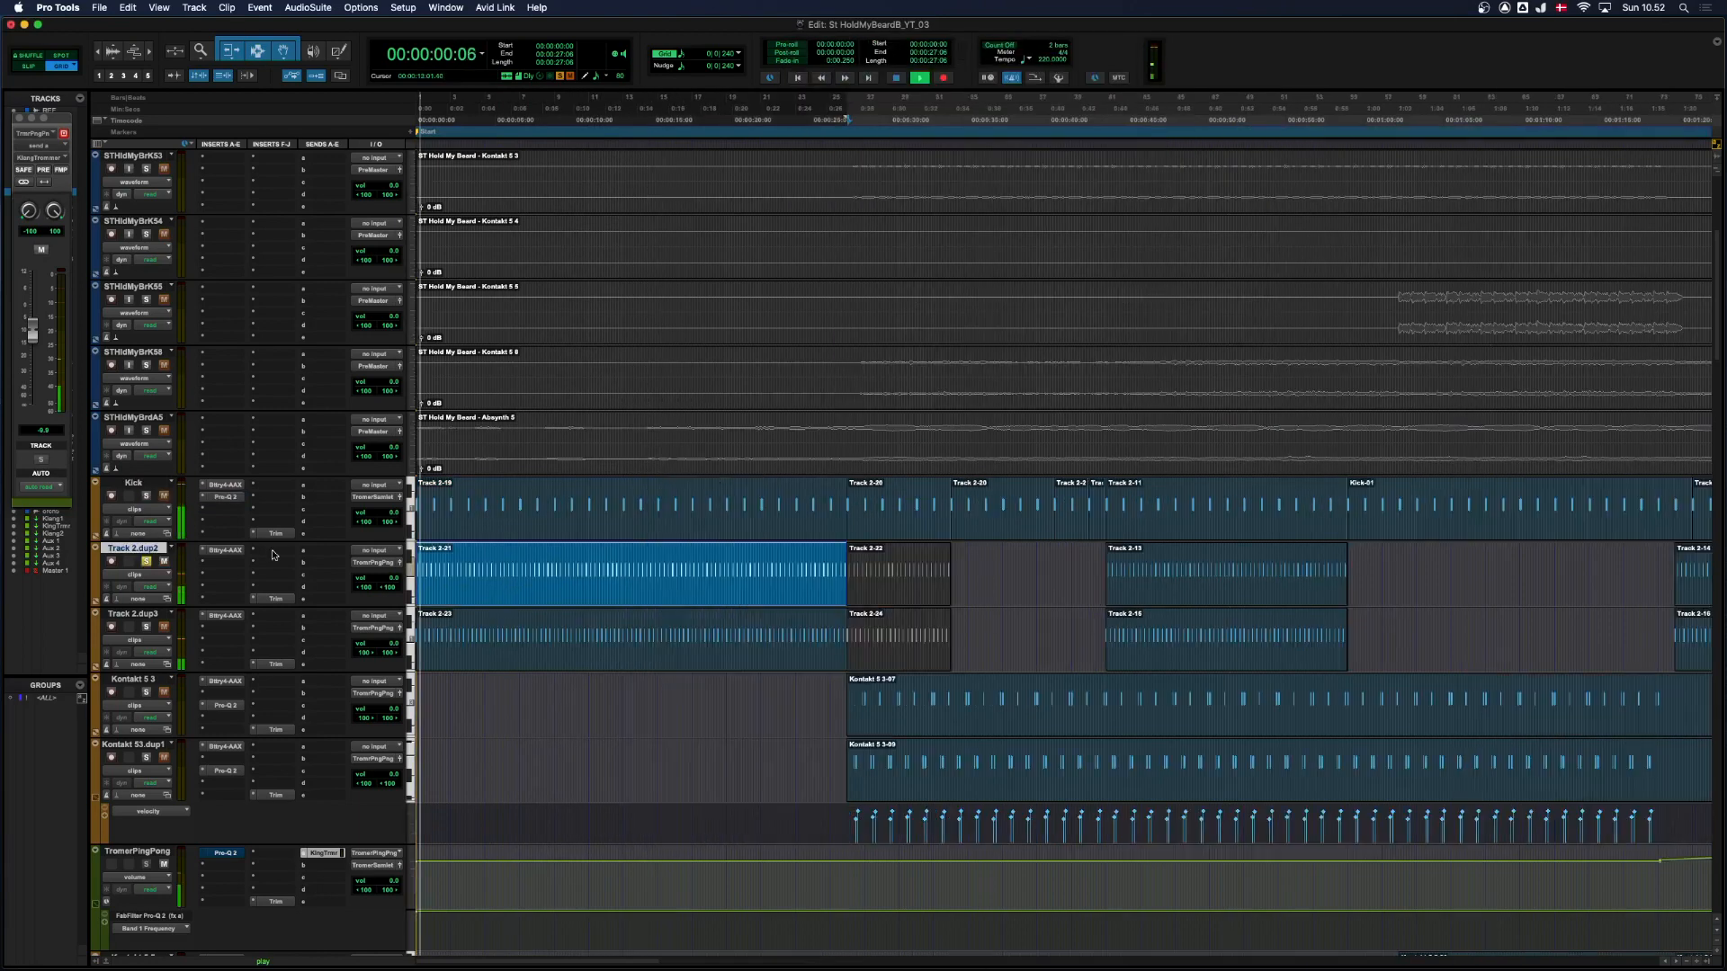
Inspect the Battery kit on Track 2.dup2 while its soloed part plays, and stop playback.
left_click(225, 550)
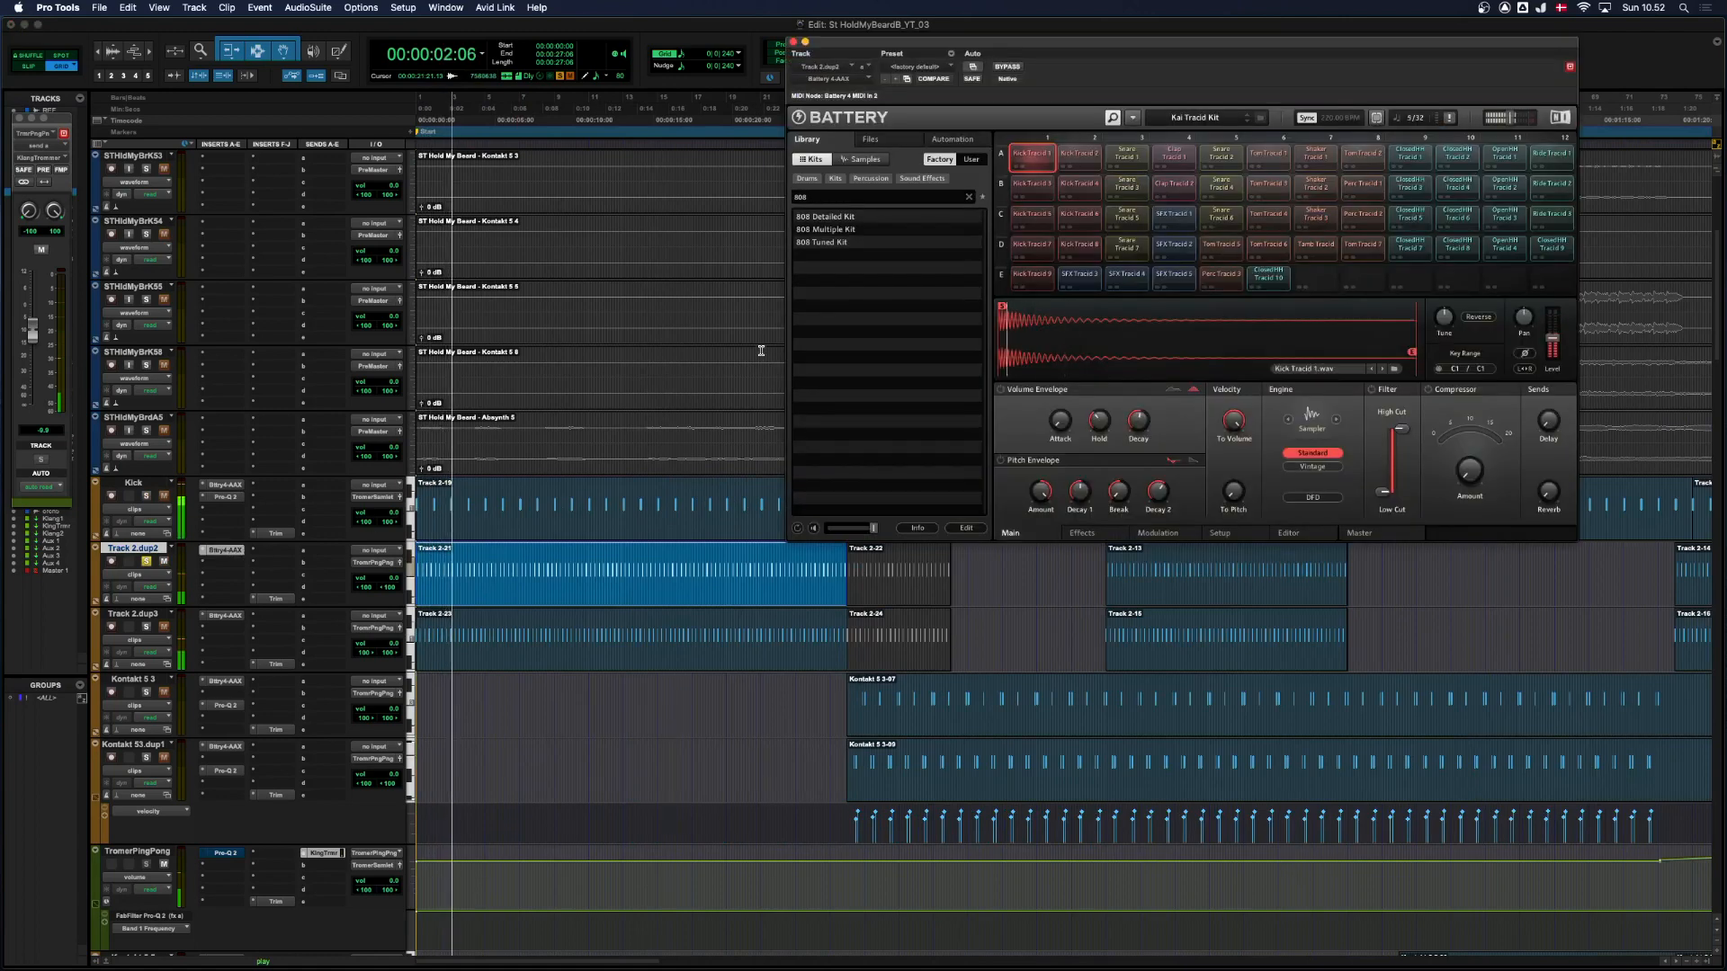
left_click(792, 42)
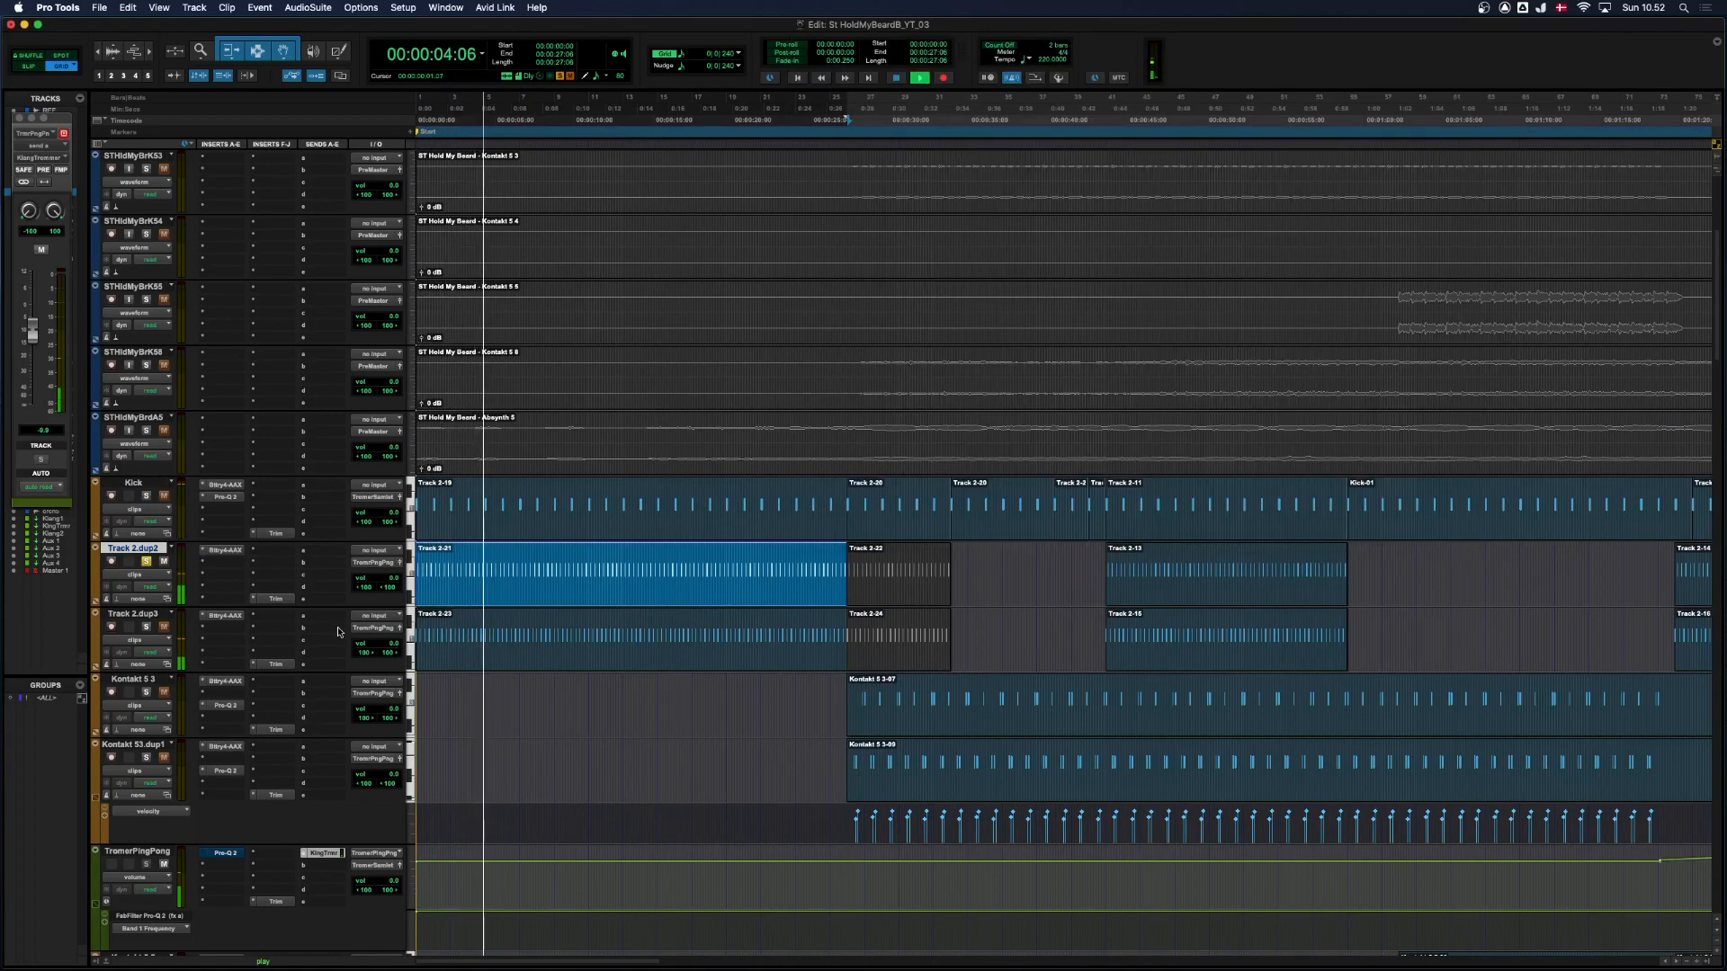
key("space")
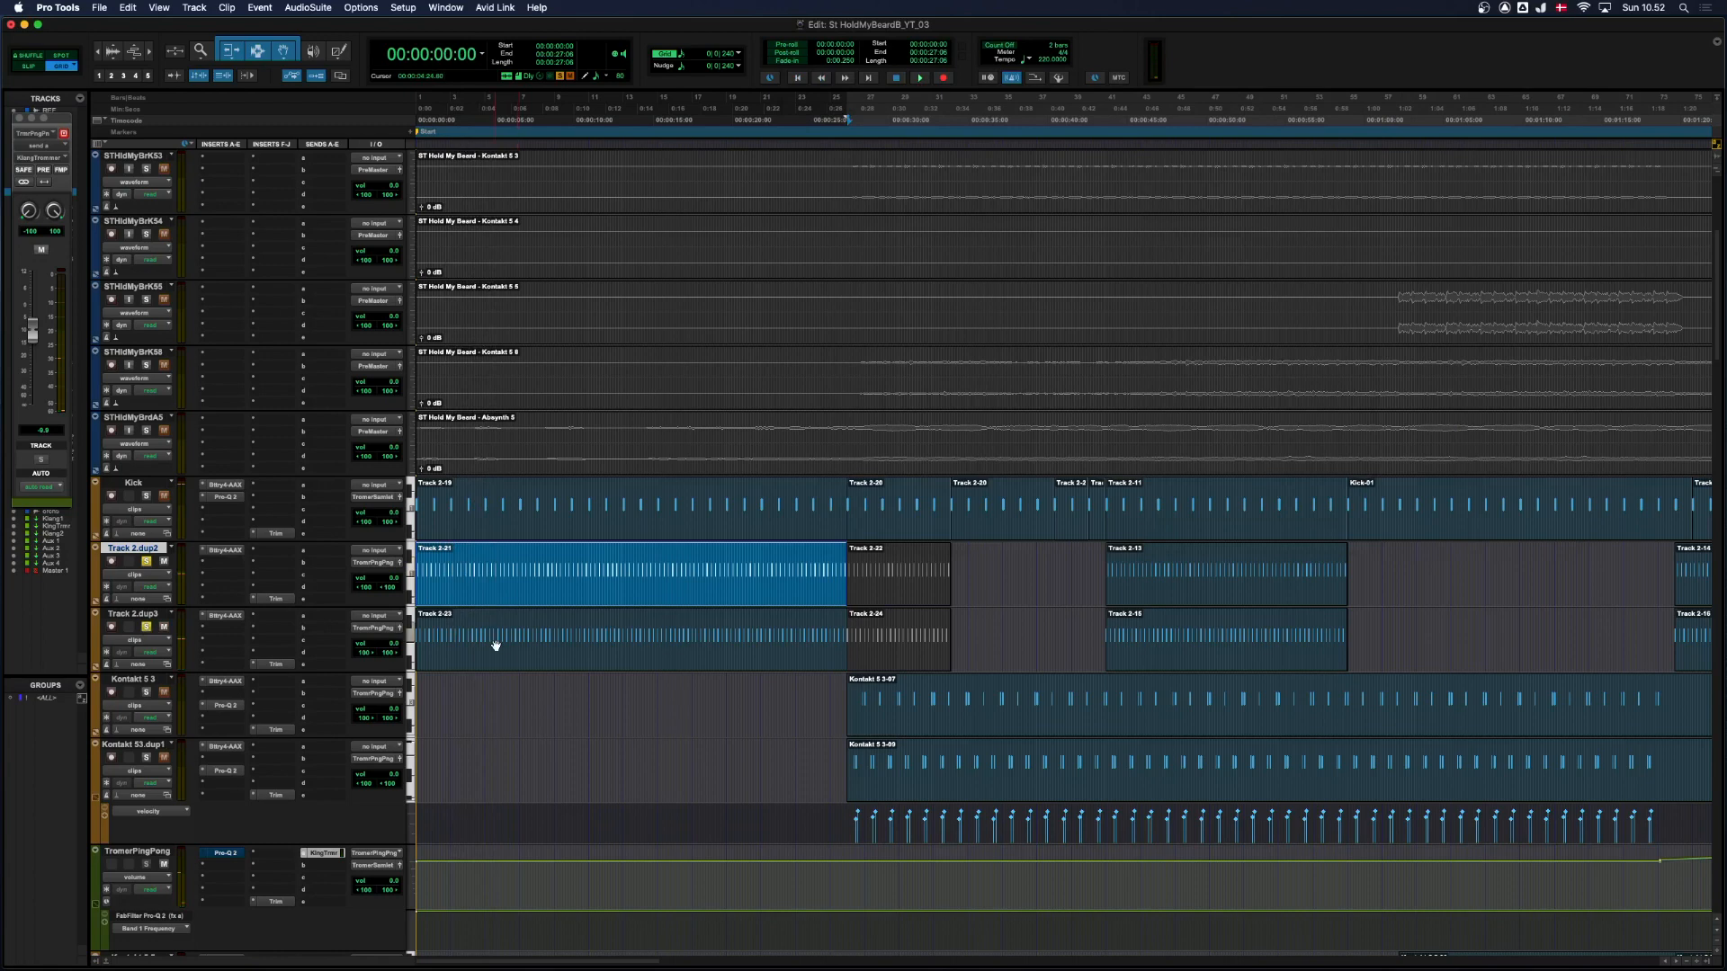
Select the Track 2-23 clip on Track 2.dup3 and inspect that track's Battery kit during playback.
left_click(496, 645)
left_click(225, 616)
key("space")
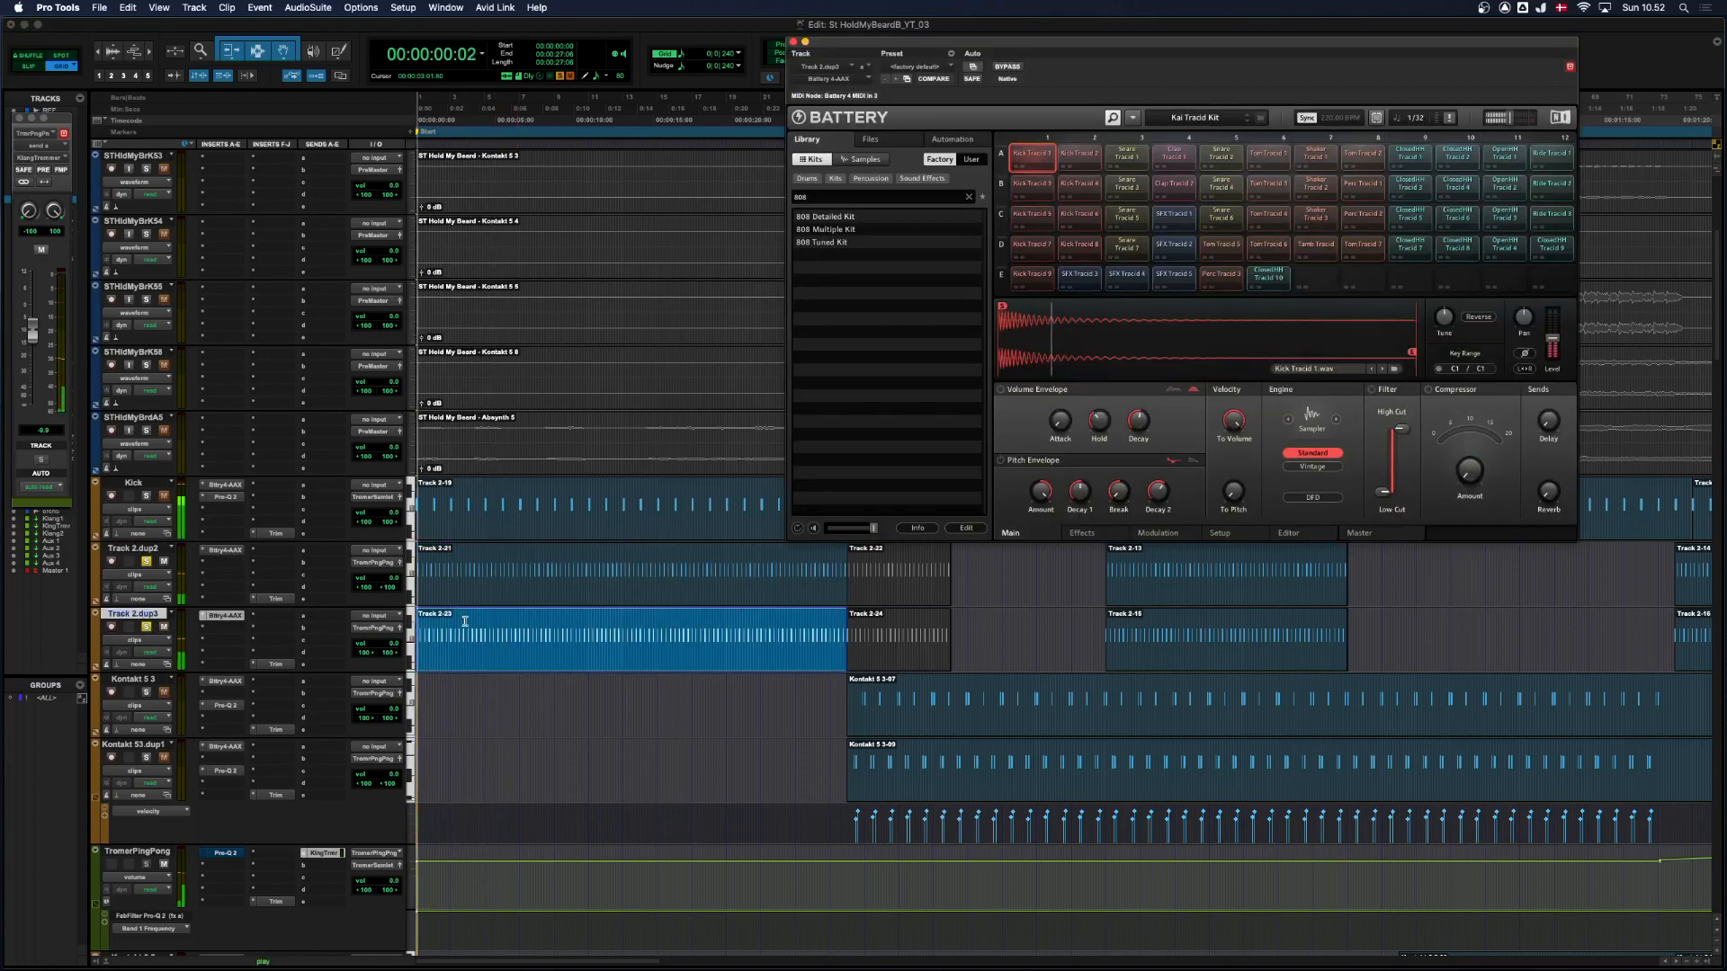
left_click(793, 41)
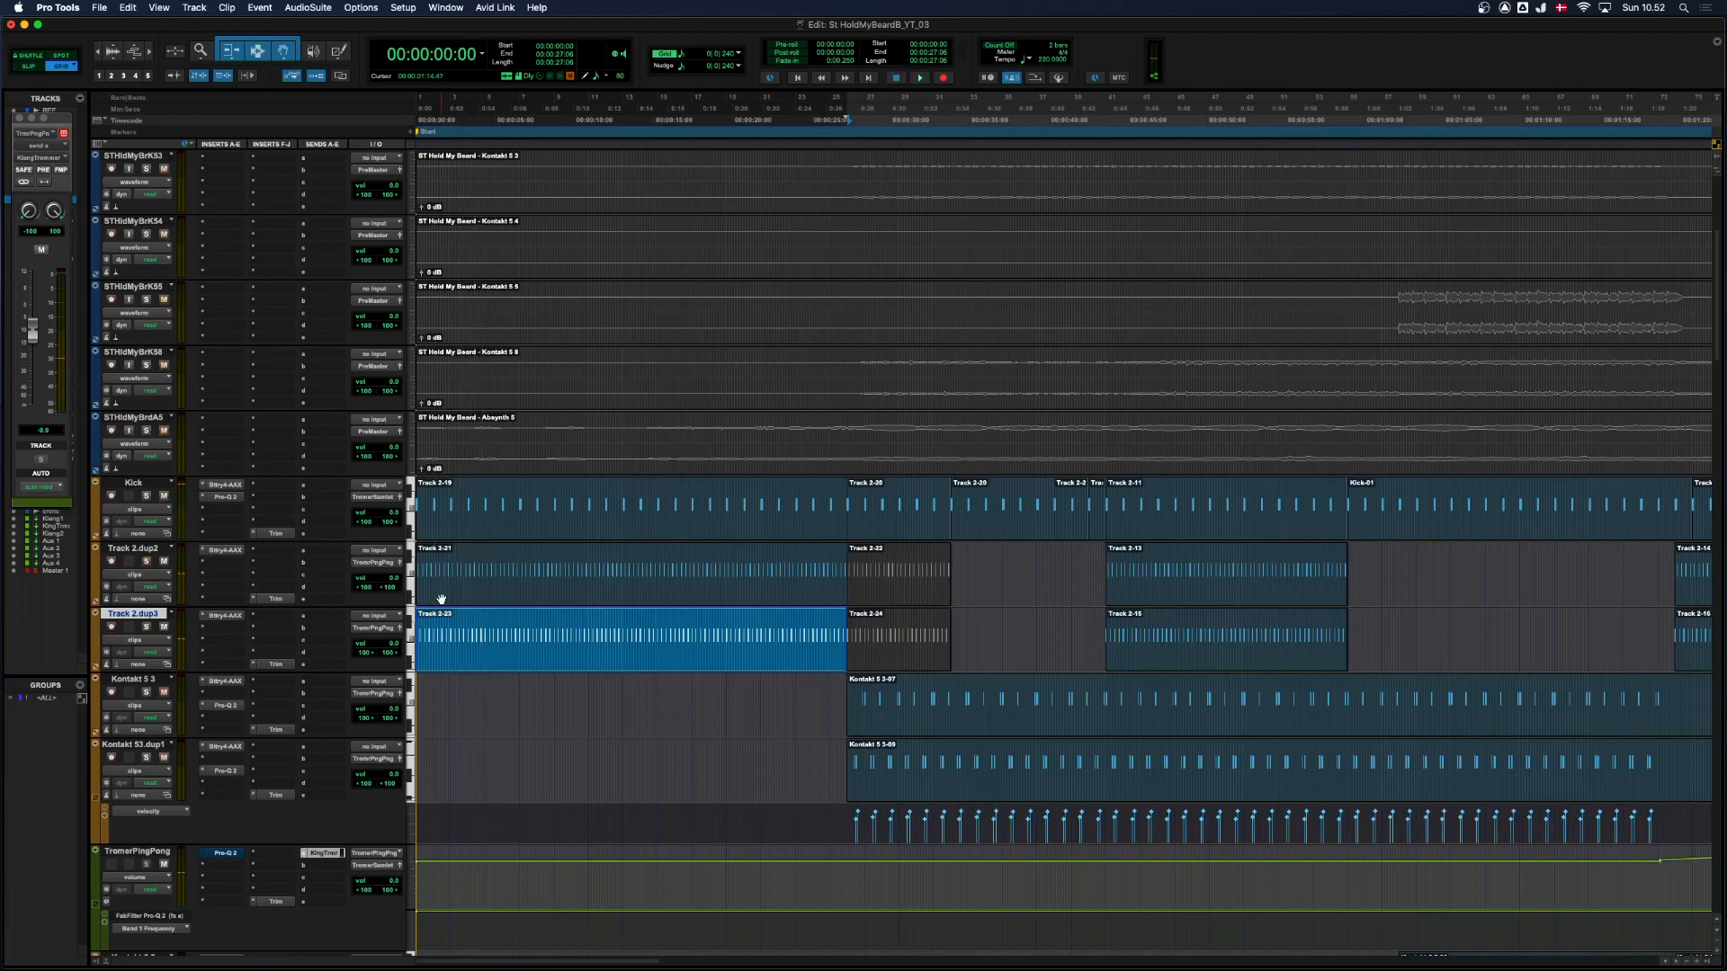
Play the drum tracks together and temporarily mute Track 2.dup2 and Track 2.dup3 to hear their contribution.
key("space")
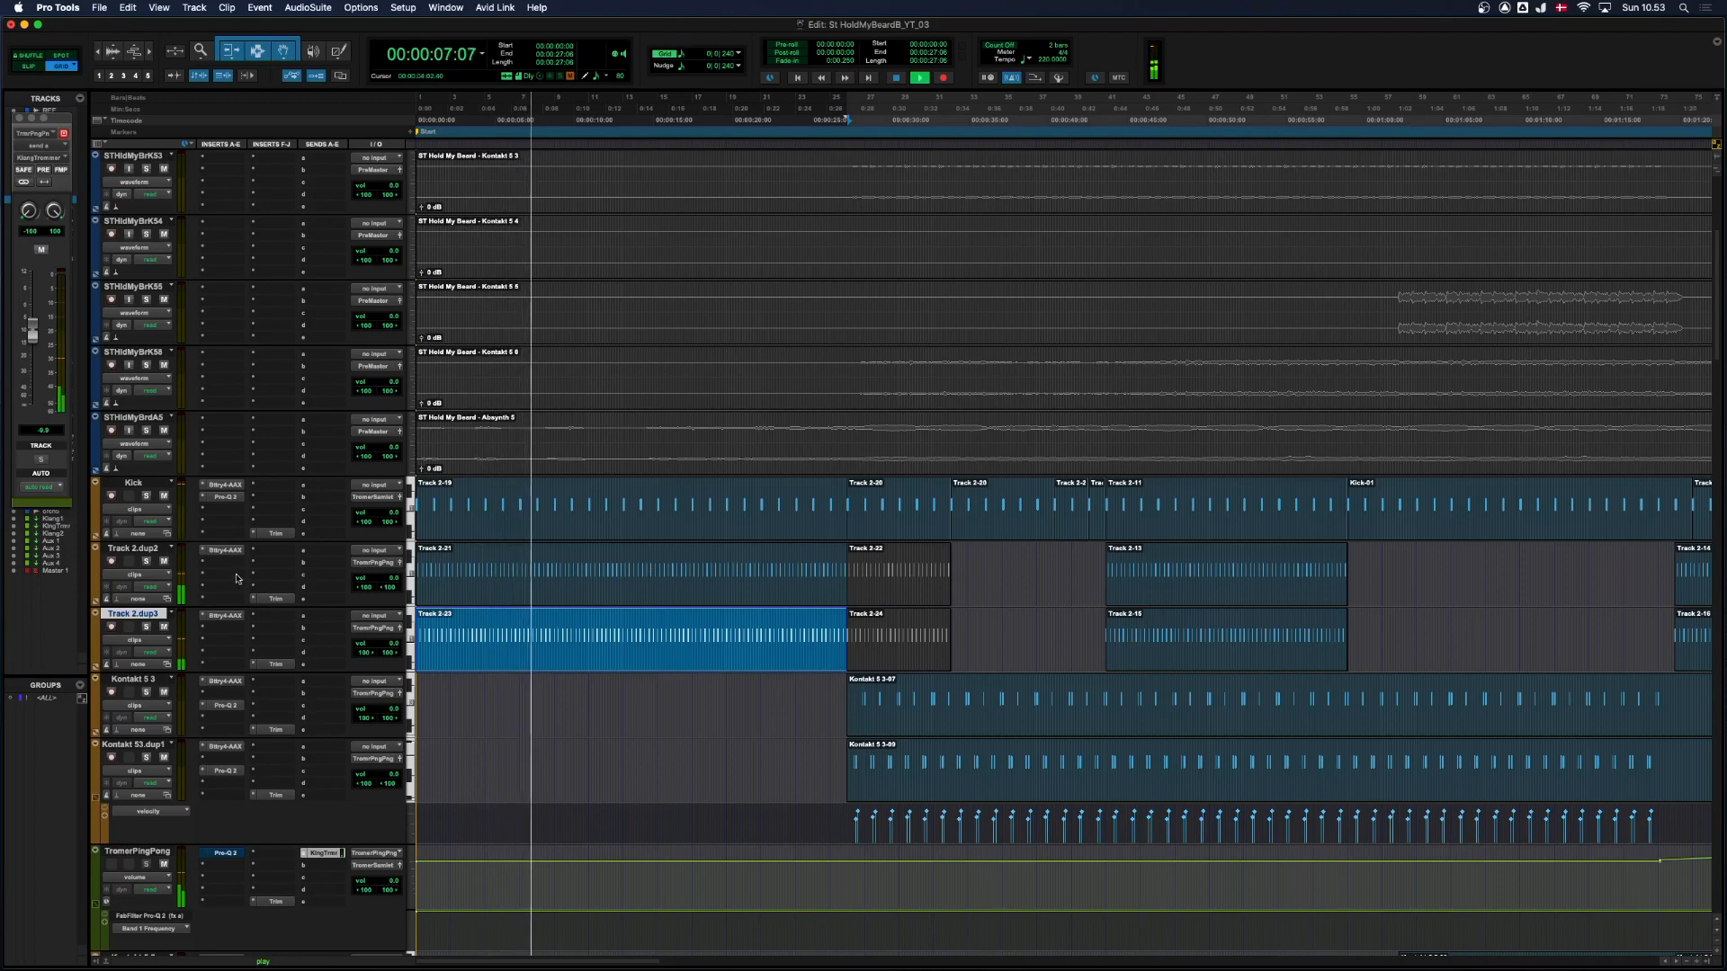
left_click(163, 561)
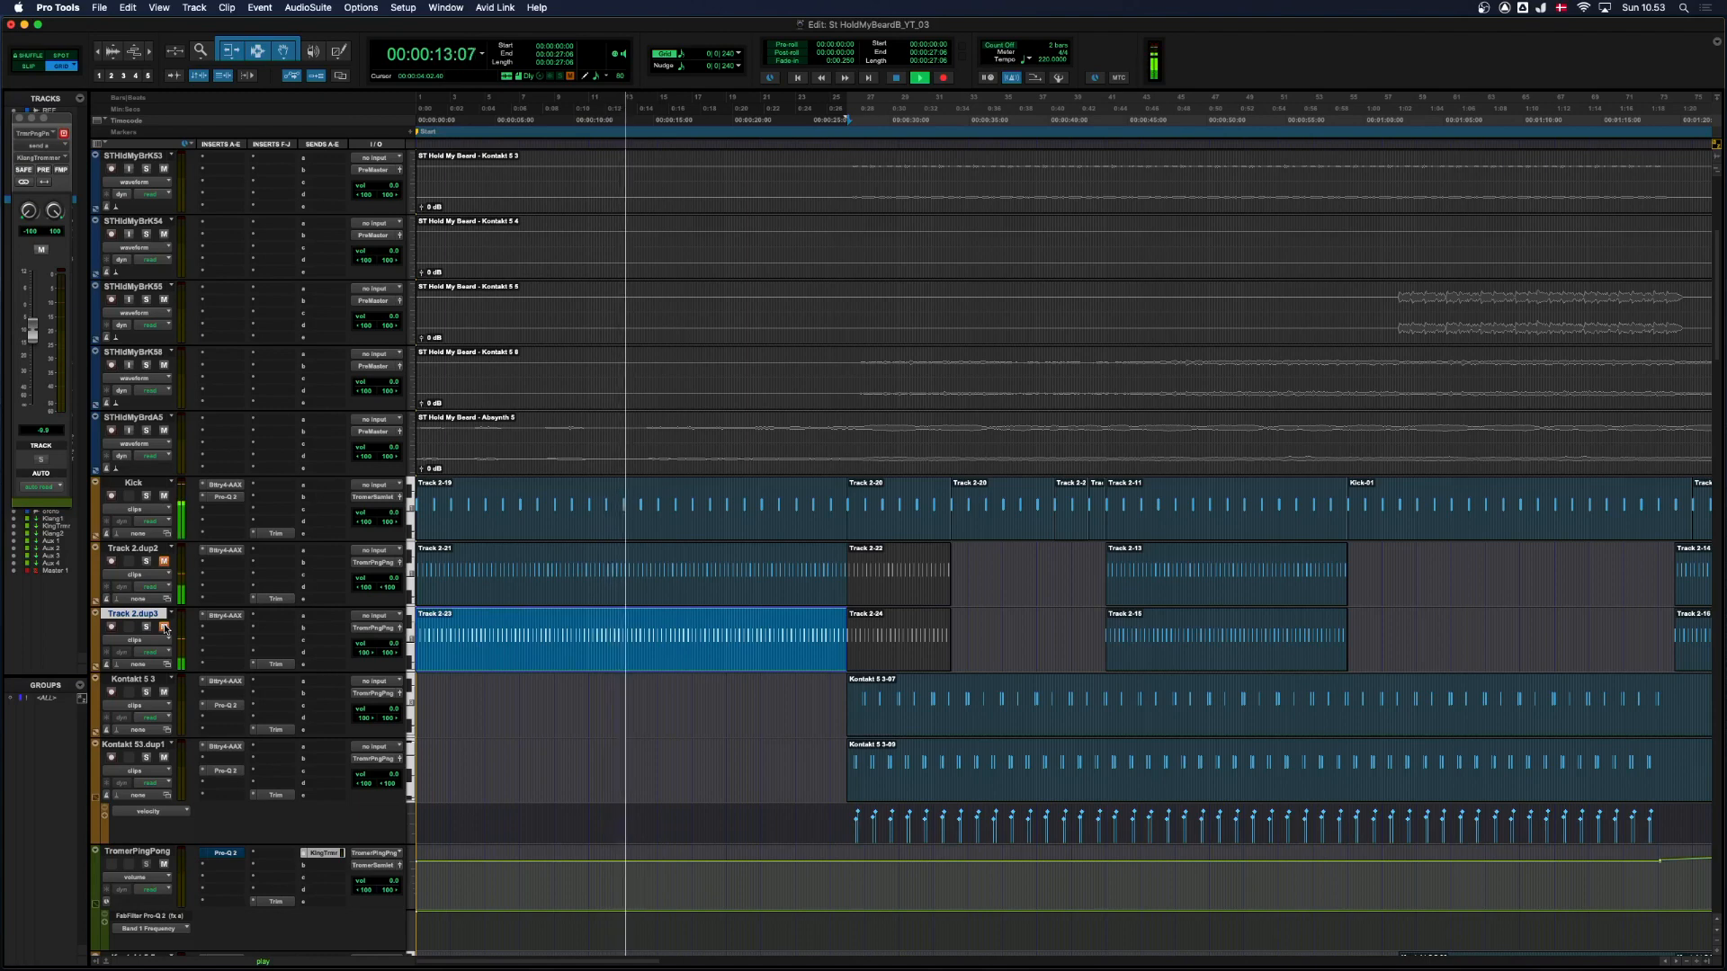
left_click(164, 627)
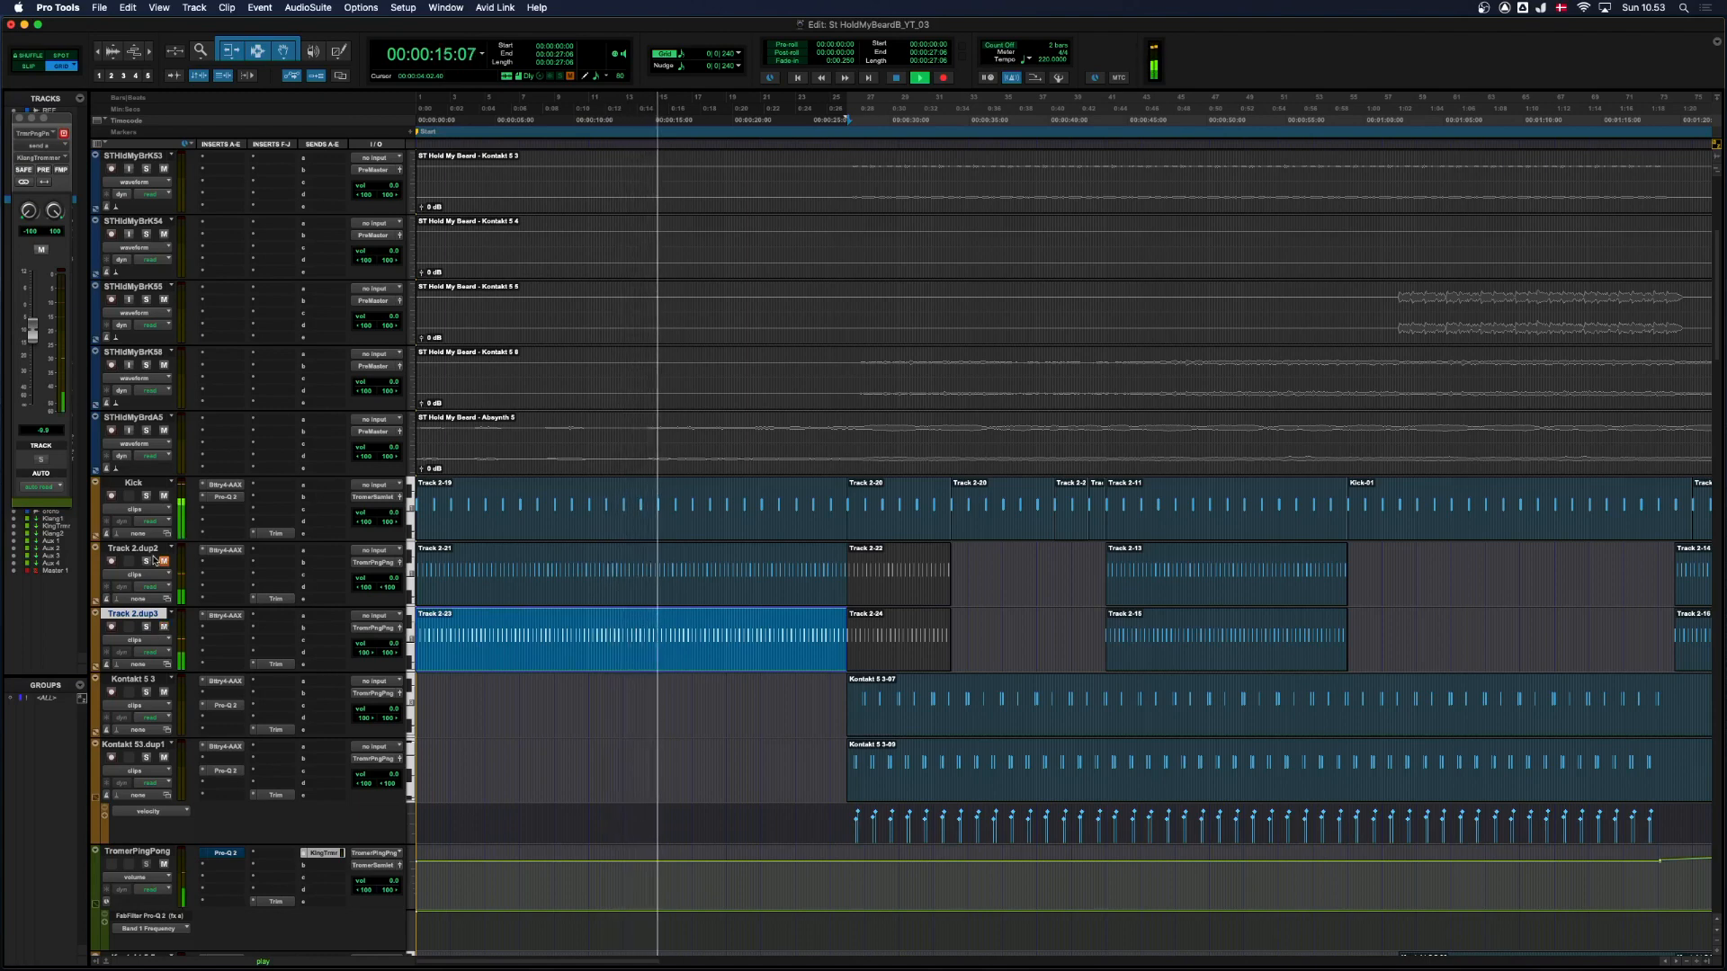
left_click(161, 563)
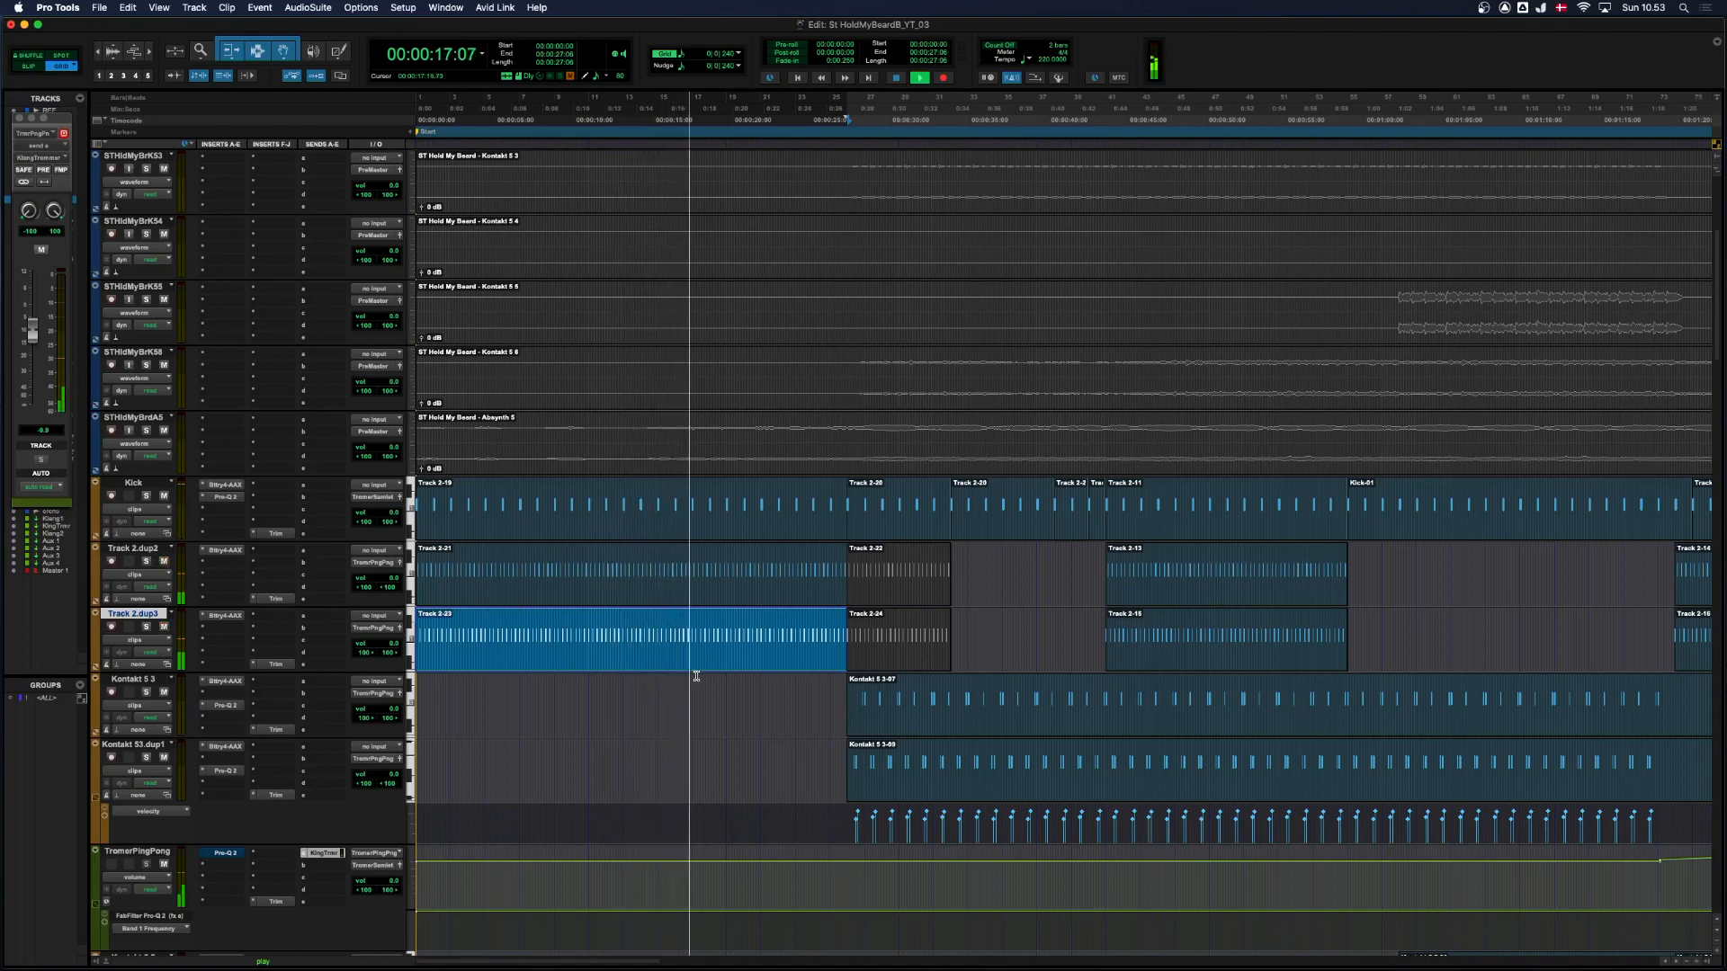
Select the Kontakt 5 3-07 clip on the Kontakt 5 3 track, play it soloed and inspect that track's Battery kit.
scroll(758, 674, "down", 2)
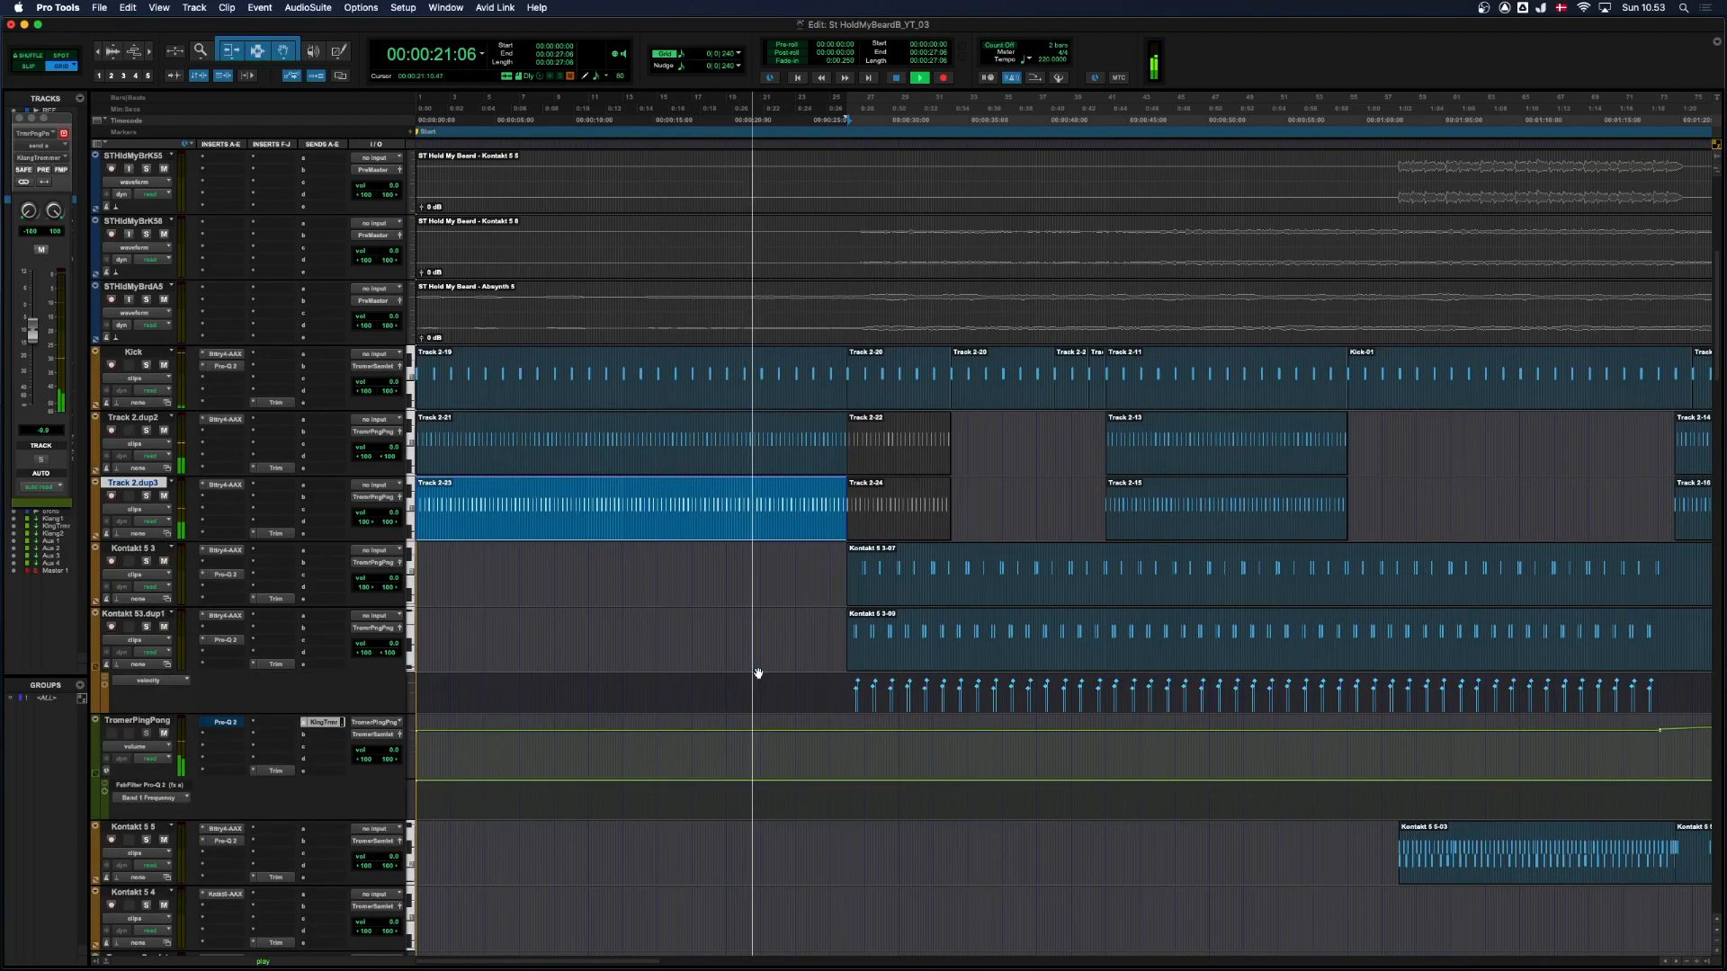
key("r")
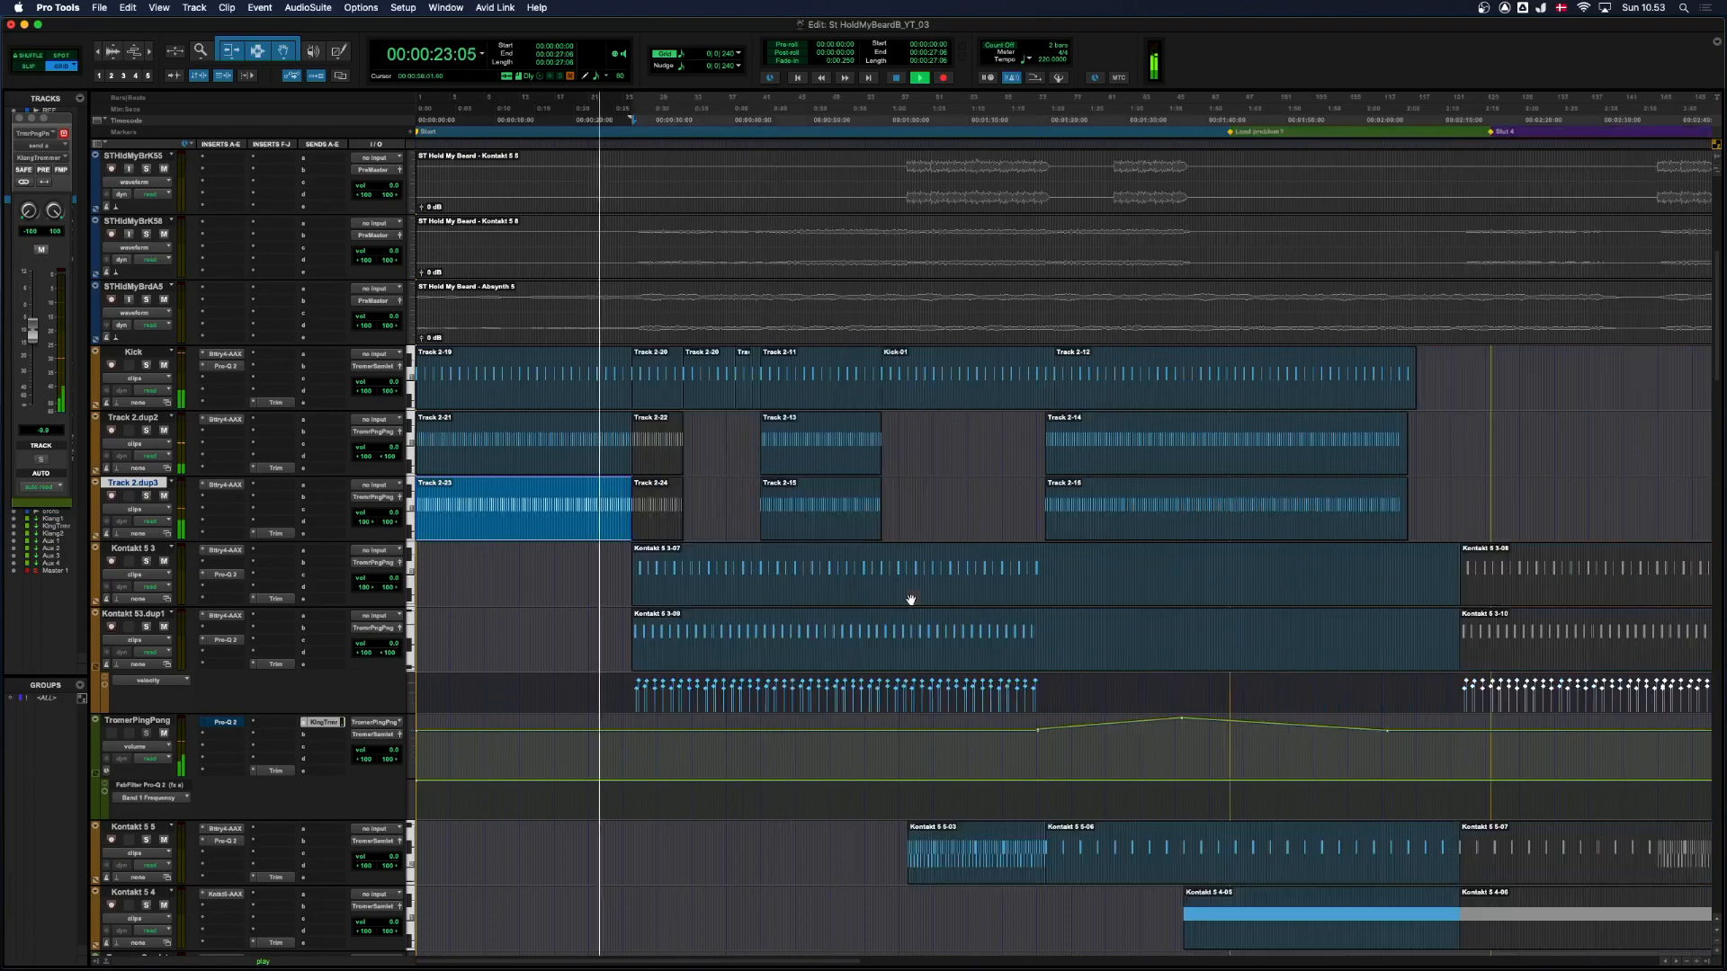
key("t")
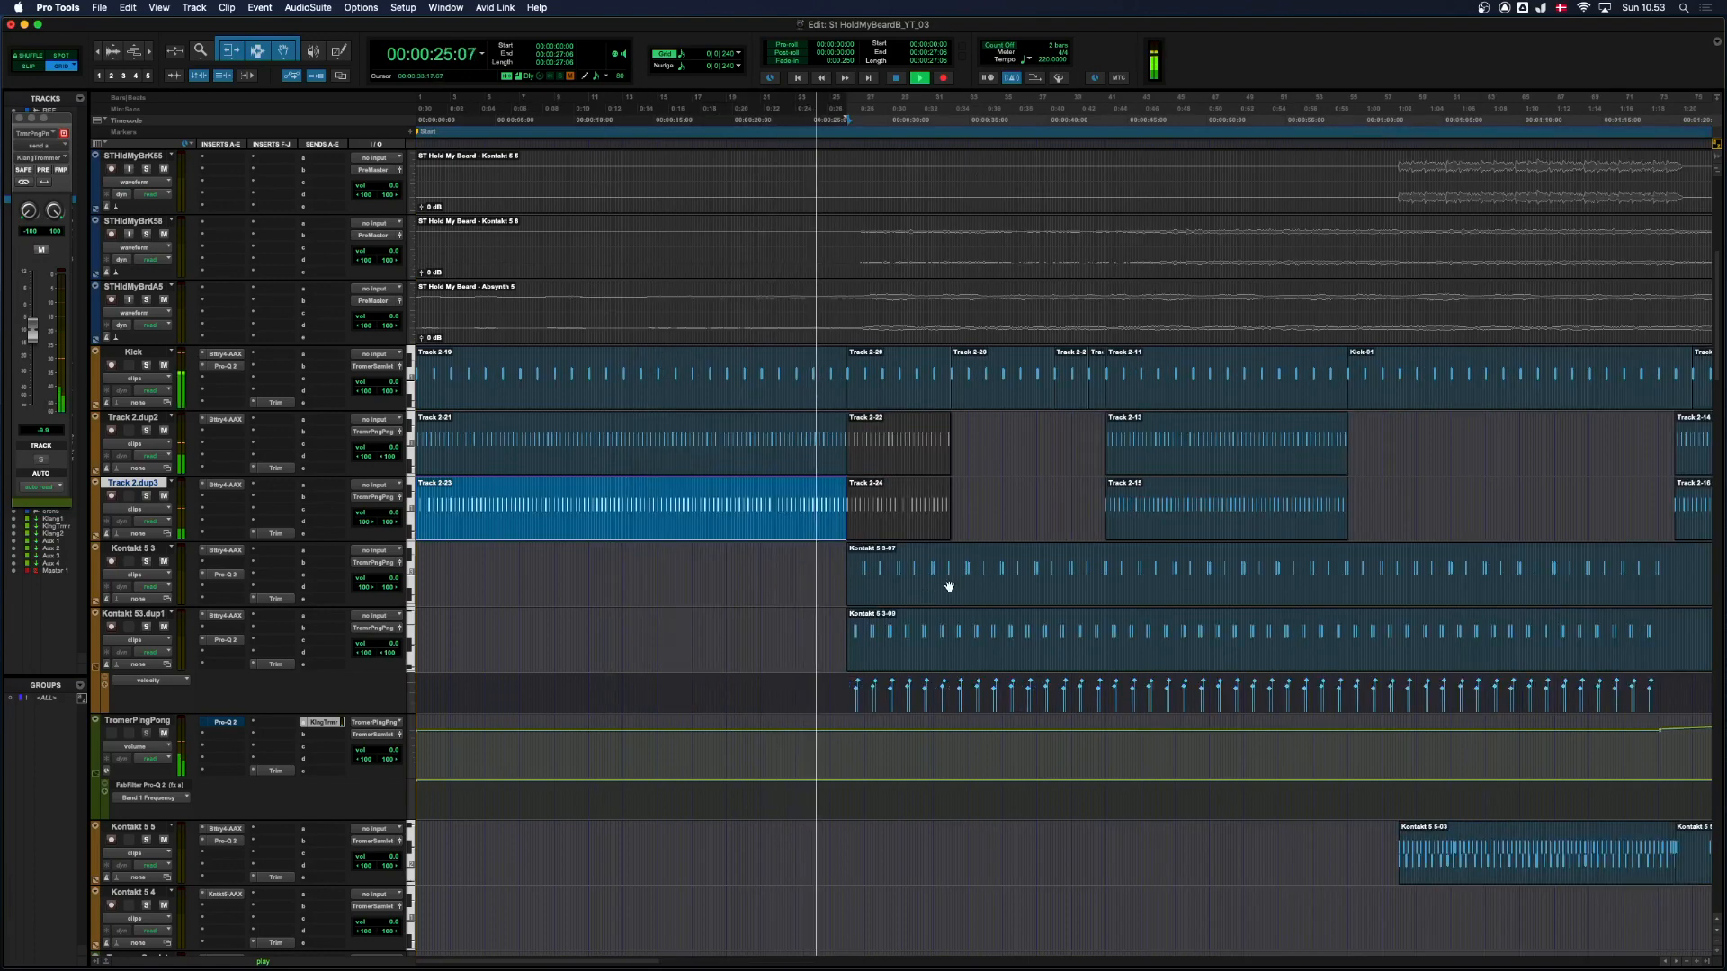
key("r")
left_click(898, 588)
key("space")
key("t")
key("t")
key("t")
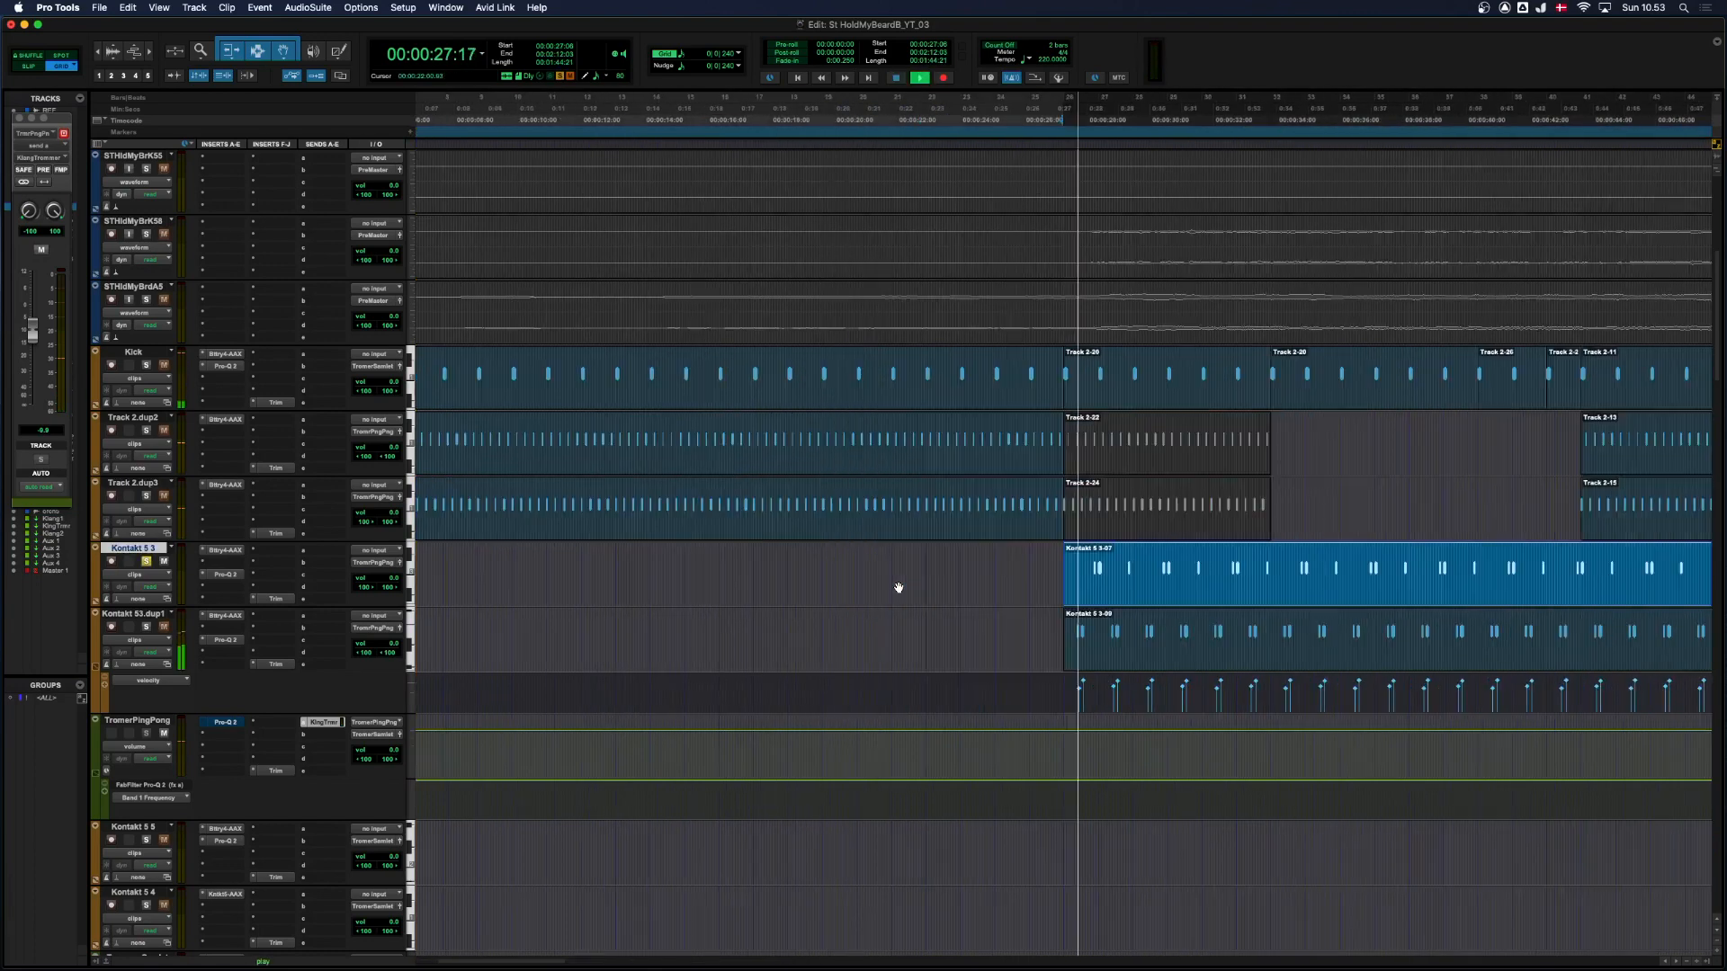
left_click(221, 550)
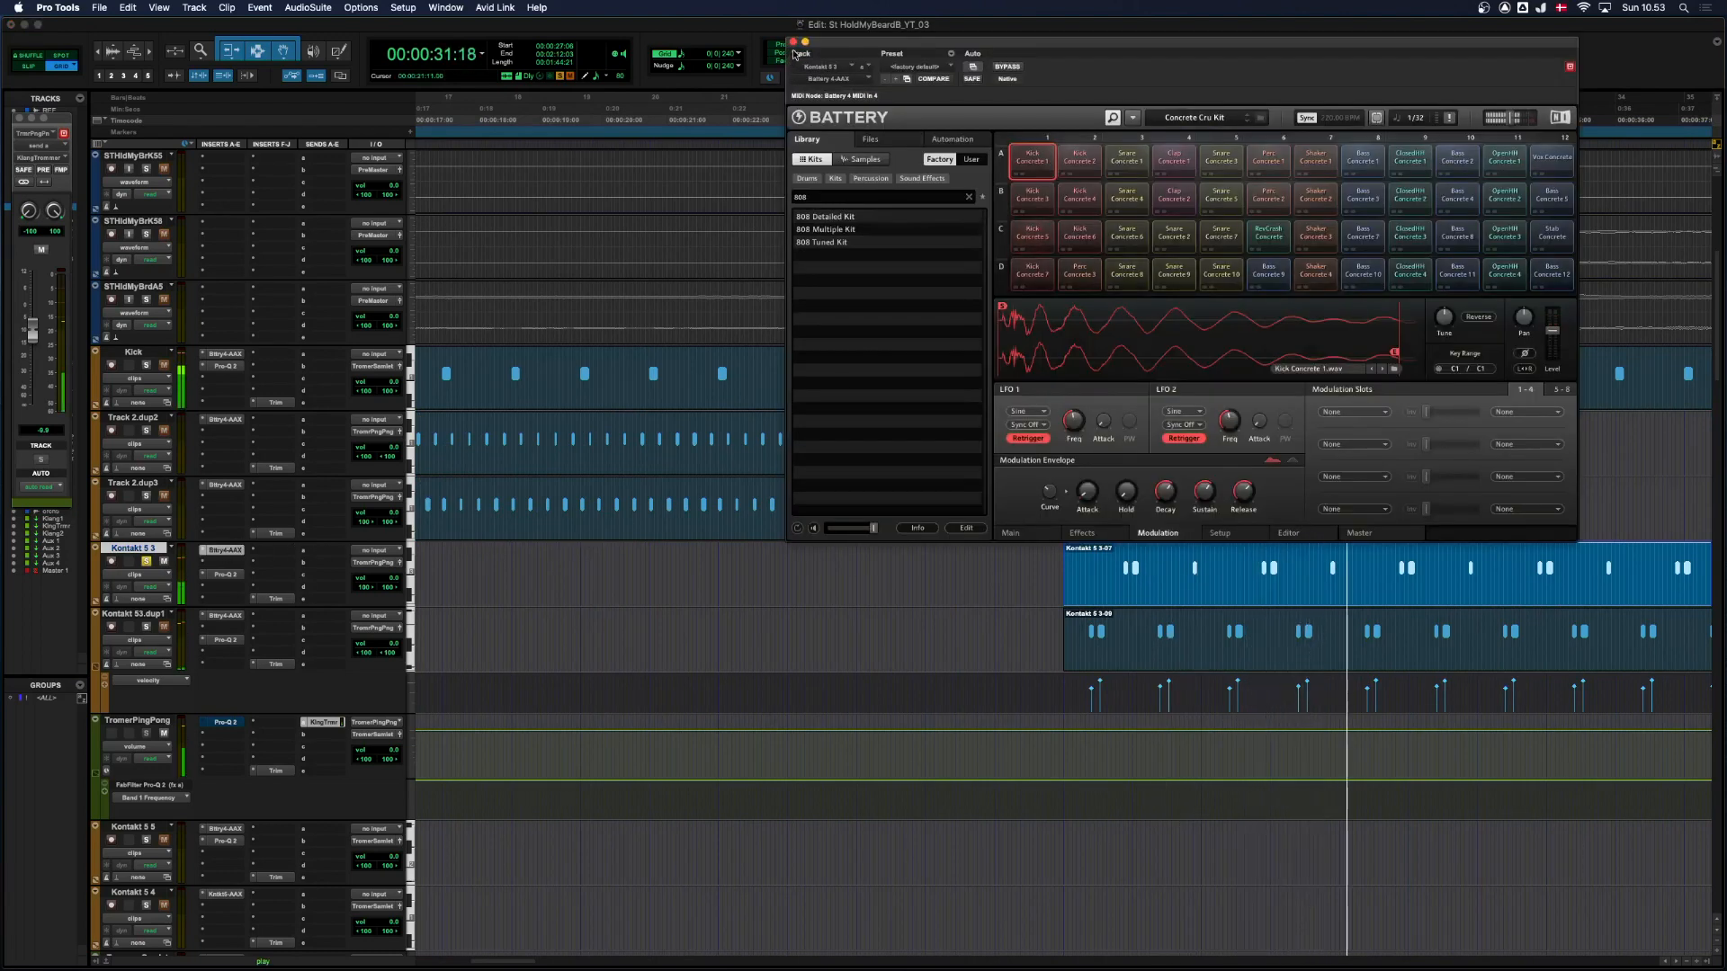
Compare the Kontakt 5 3 track's sound with its Pro-Q 2 EQ bypassed and active, and stop playback.
left_click(225, 574)
left_click(1006, 68)
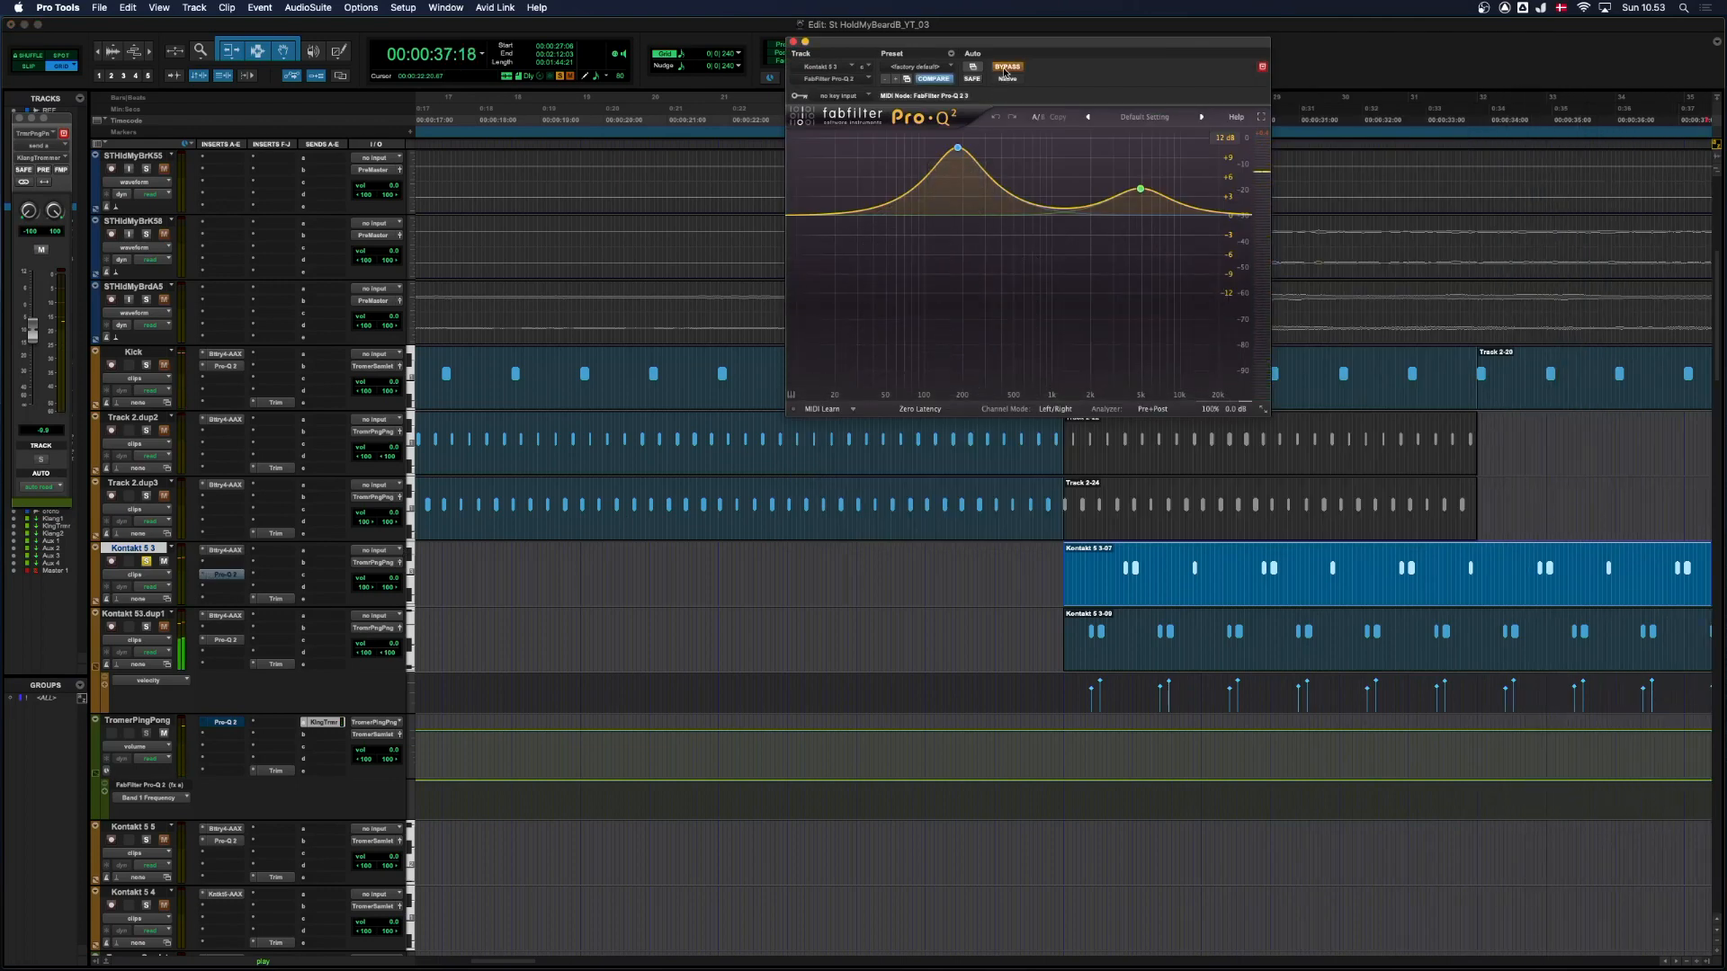
left_click(1005, 68)
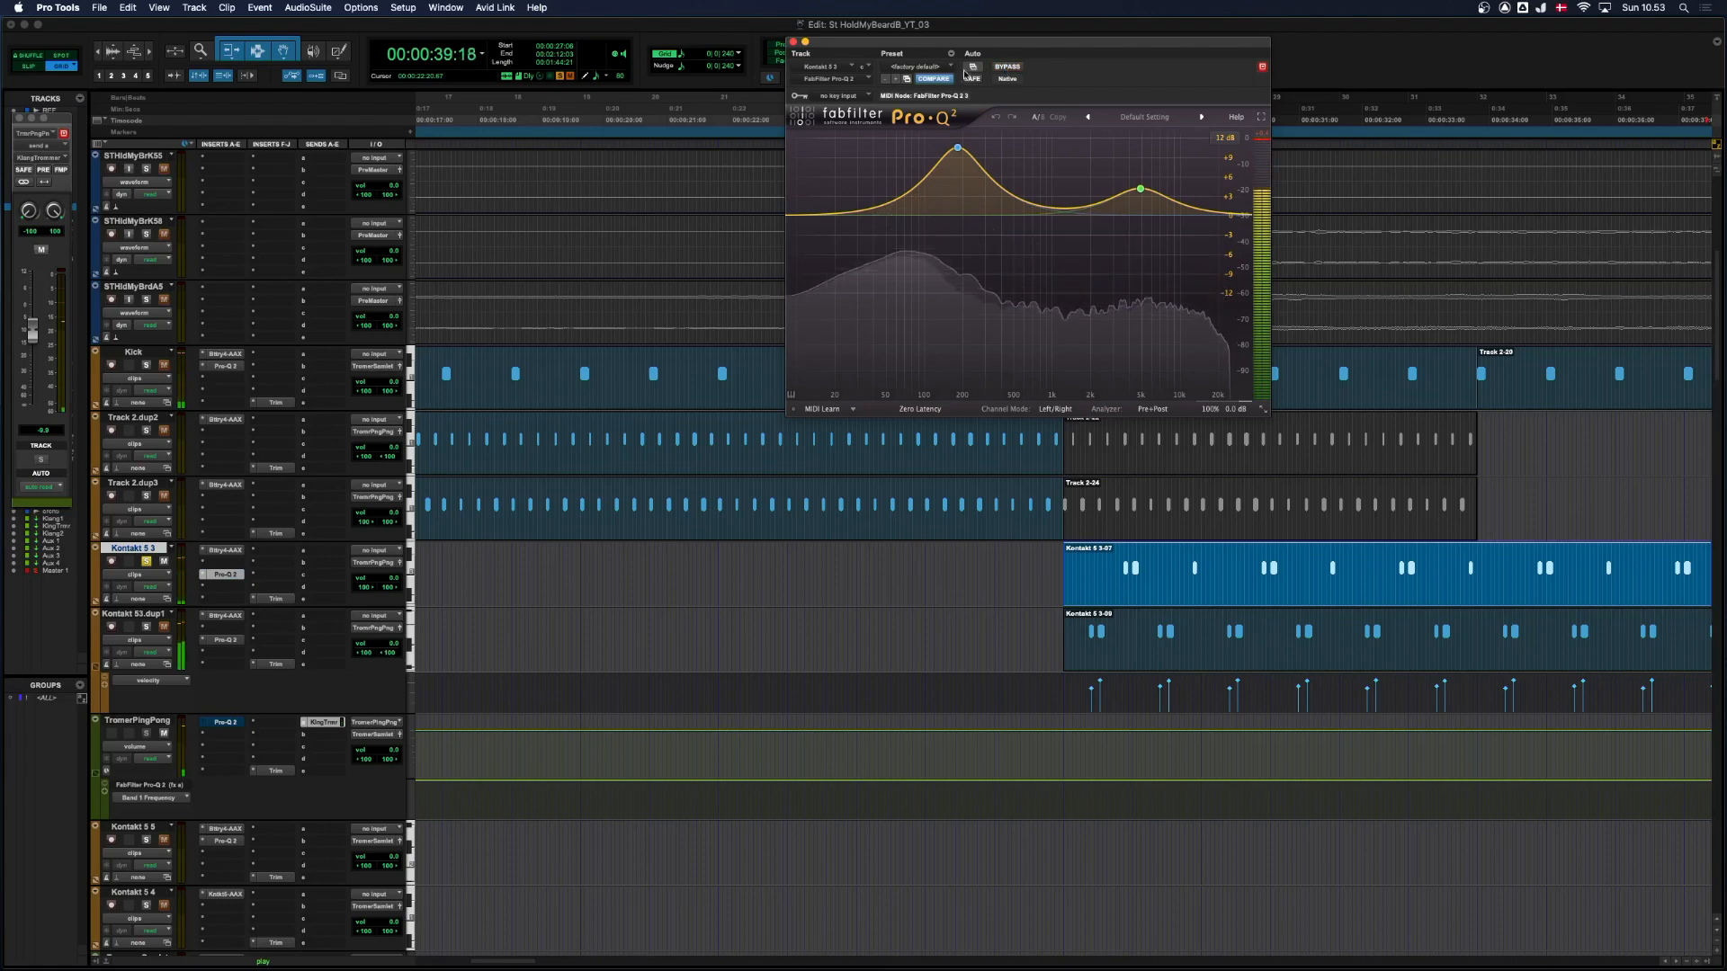
left_click(792, 42)
key("r")
key("r")
key("r")
key("space")
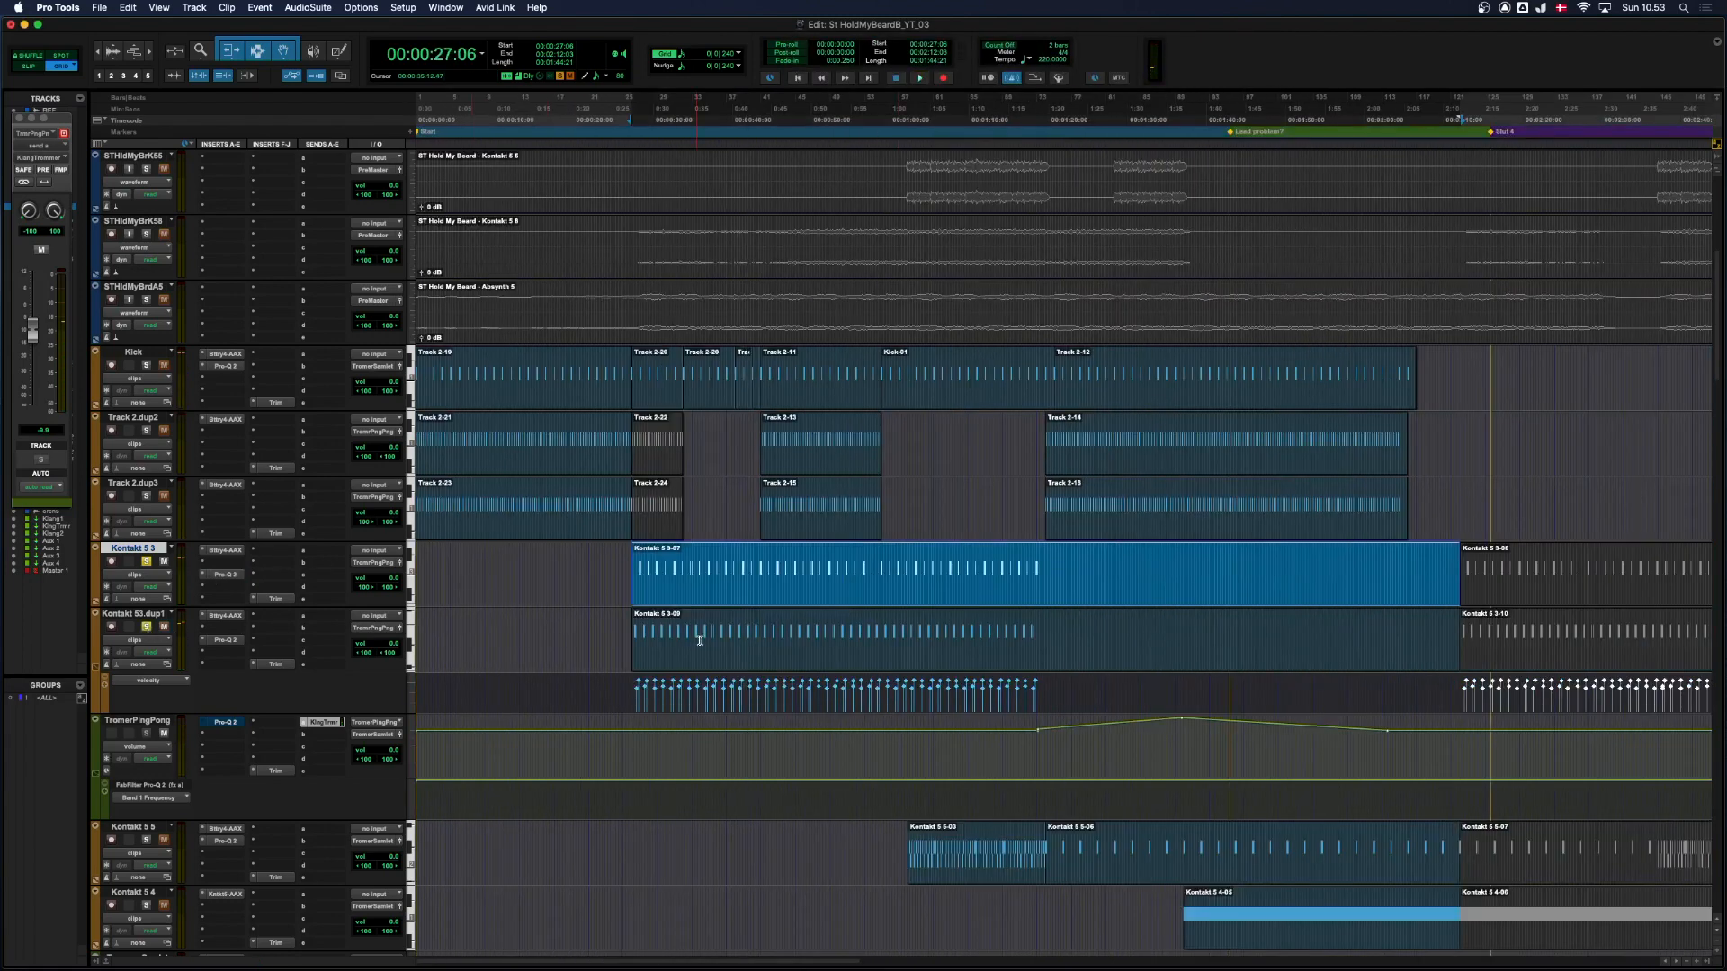
Play the first clip on Kontakt 53.dup1, inspect its Battery kit, and compare its Pro-Q 2 EQ bypassed and active.
left_click(689, 669)
key("t")
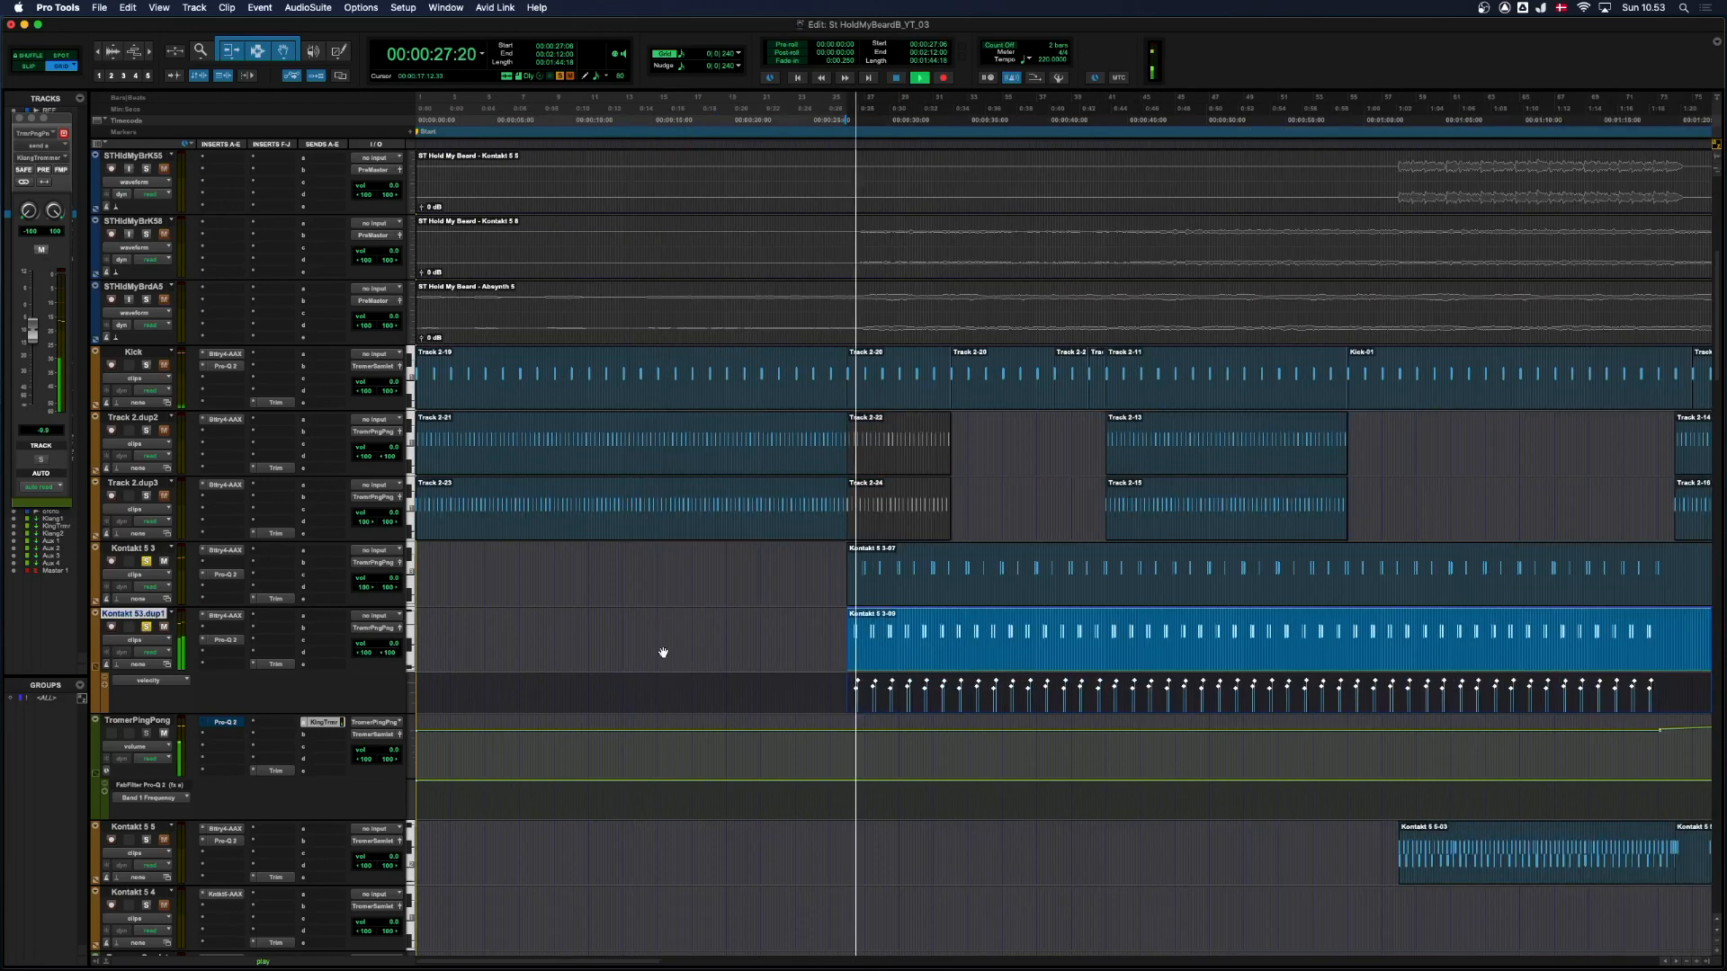
left_click(224, 616)
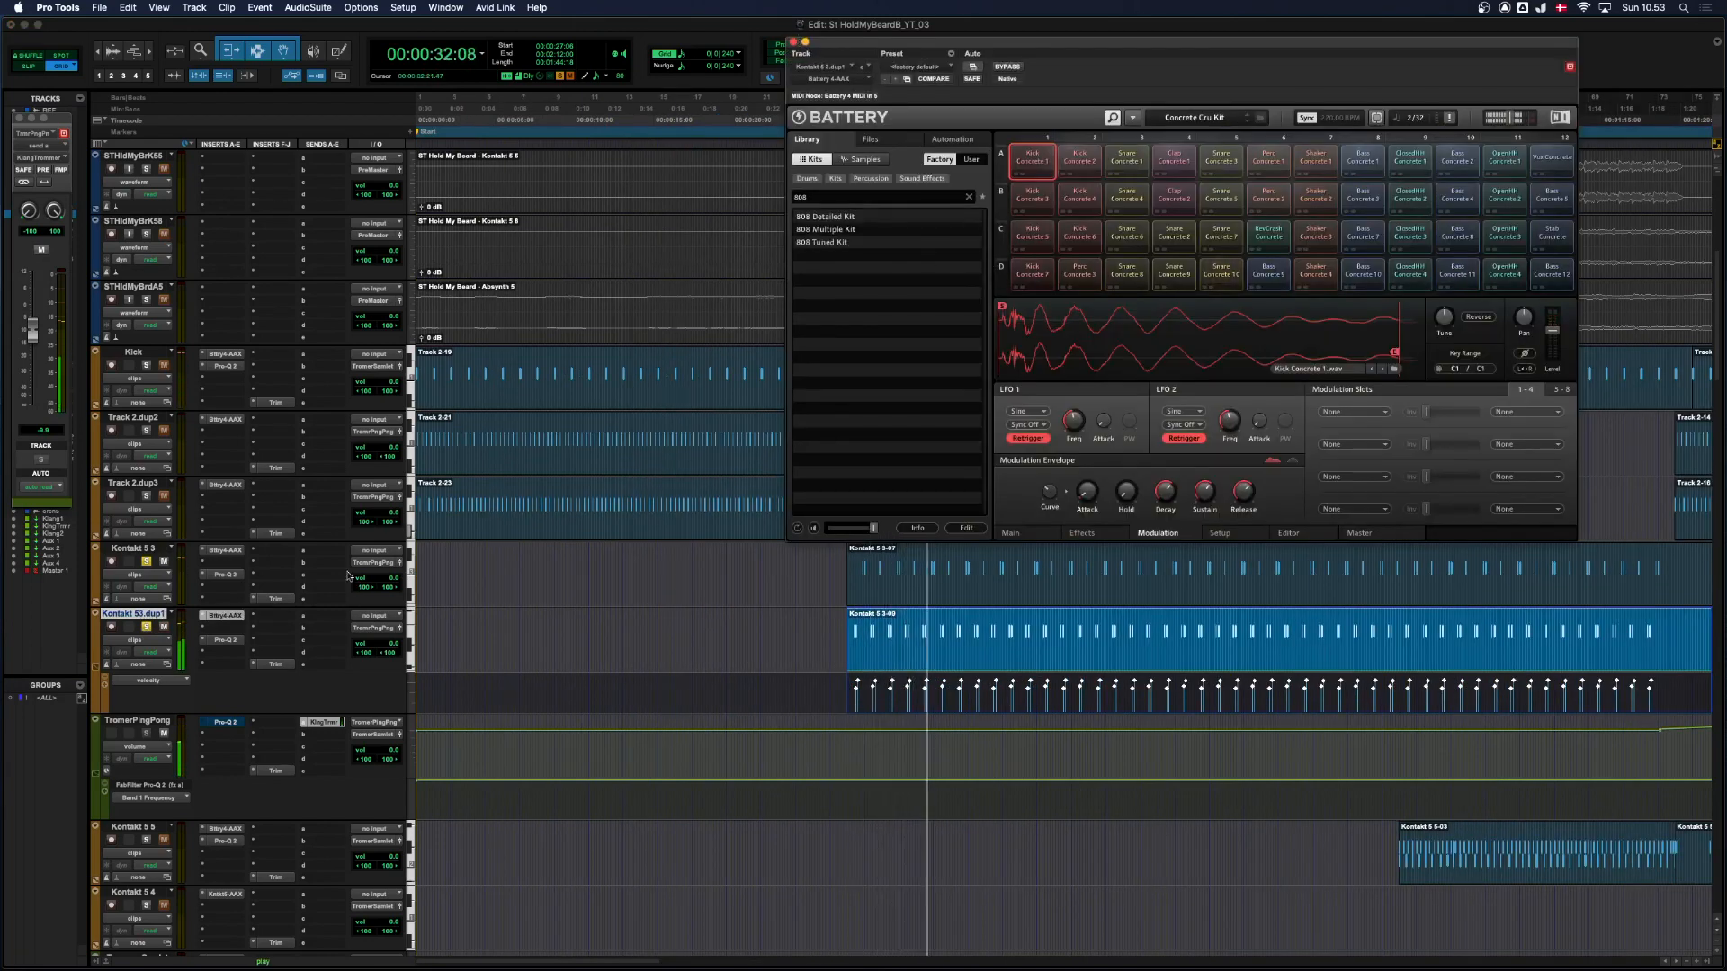
left_click(225, 641)
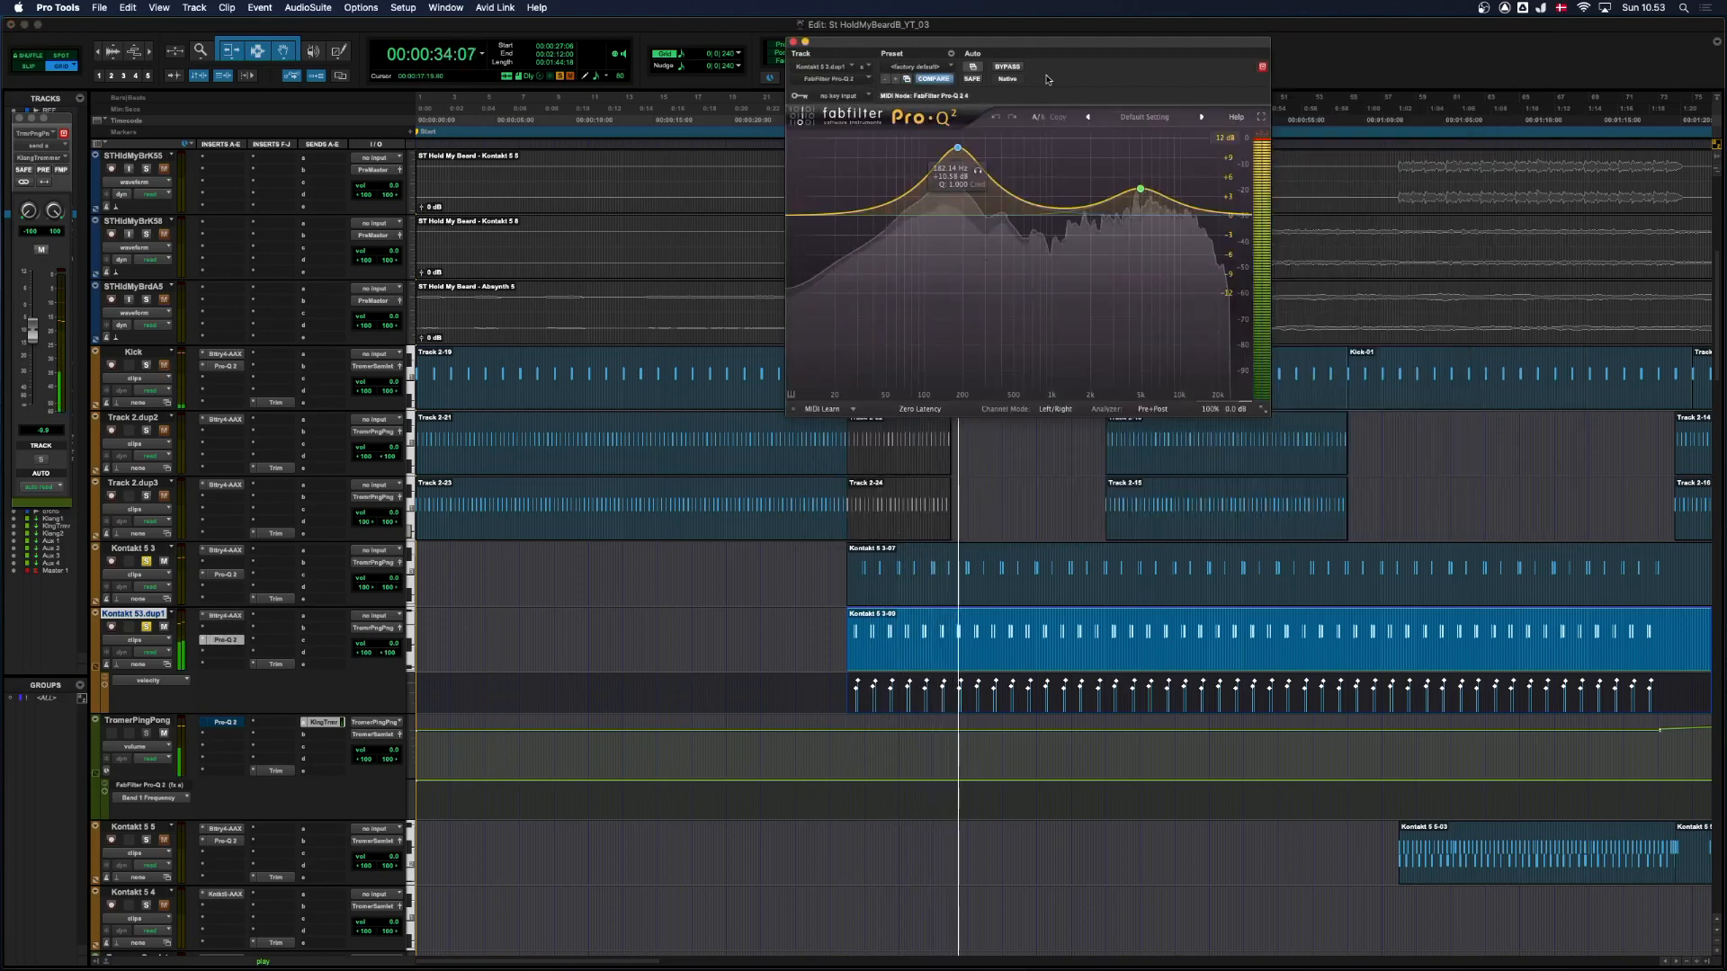
left_click(1009, 68)
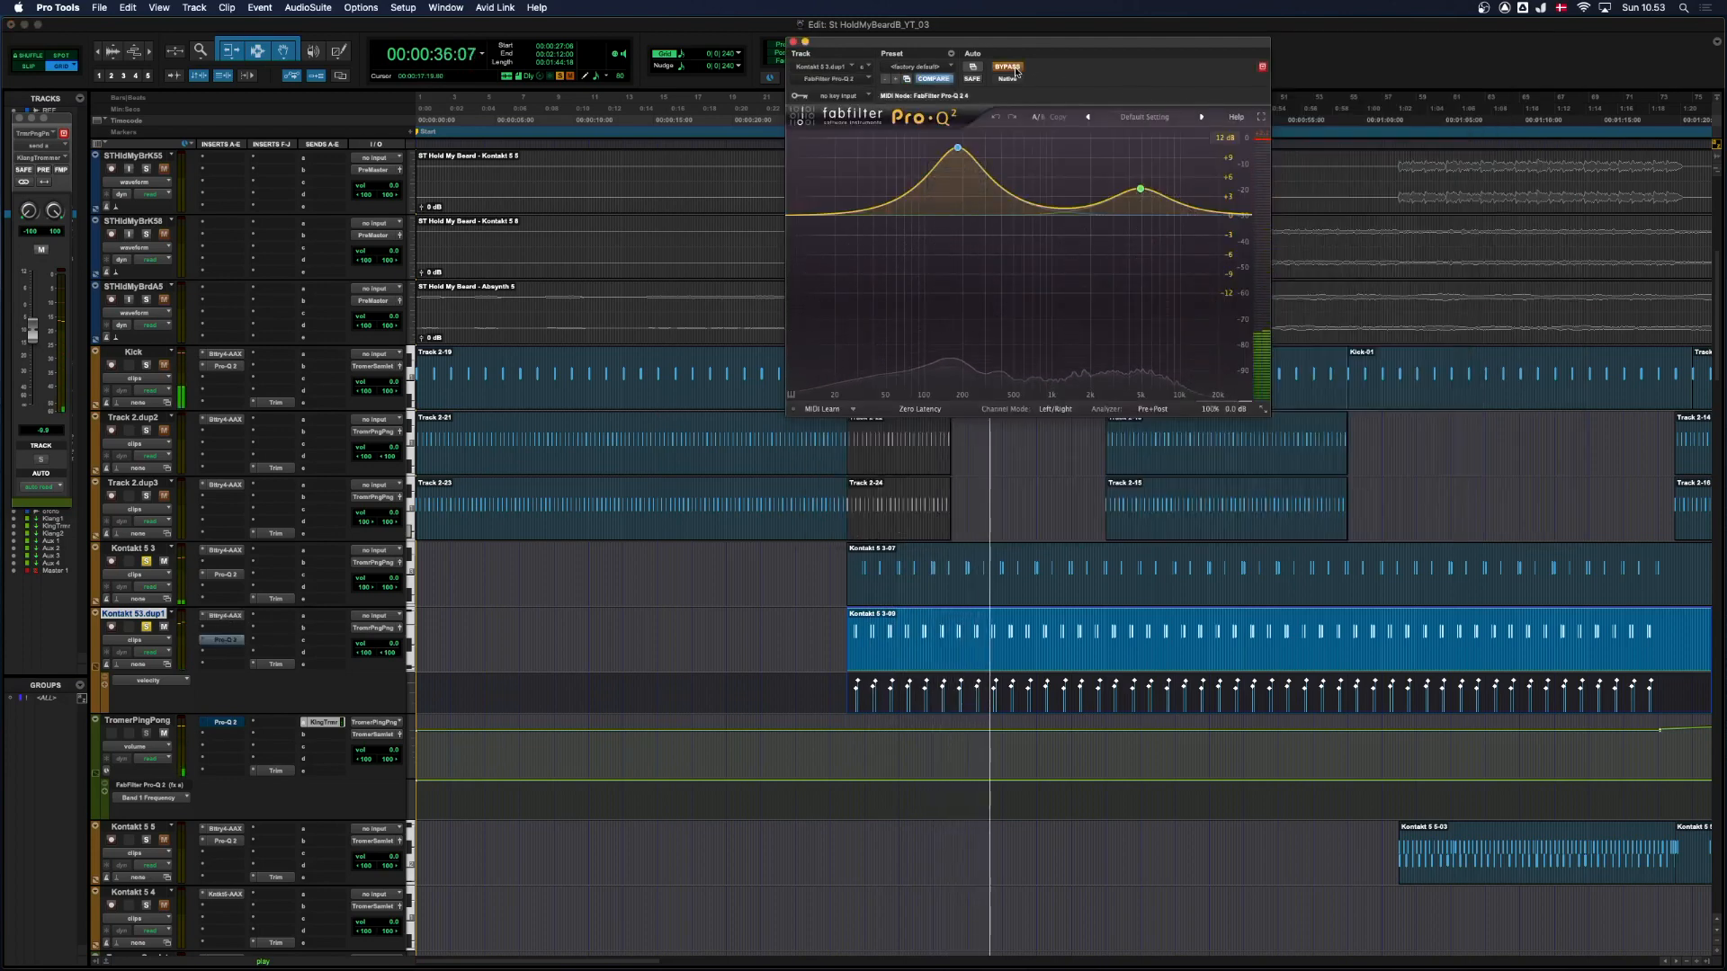
left_click(1007, 67)
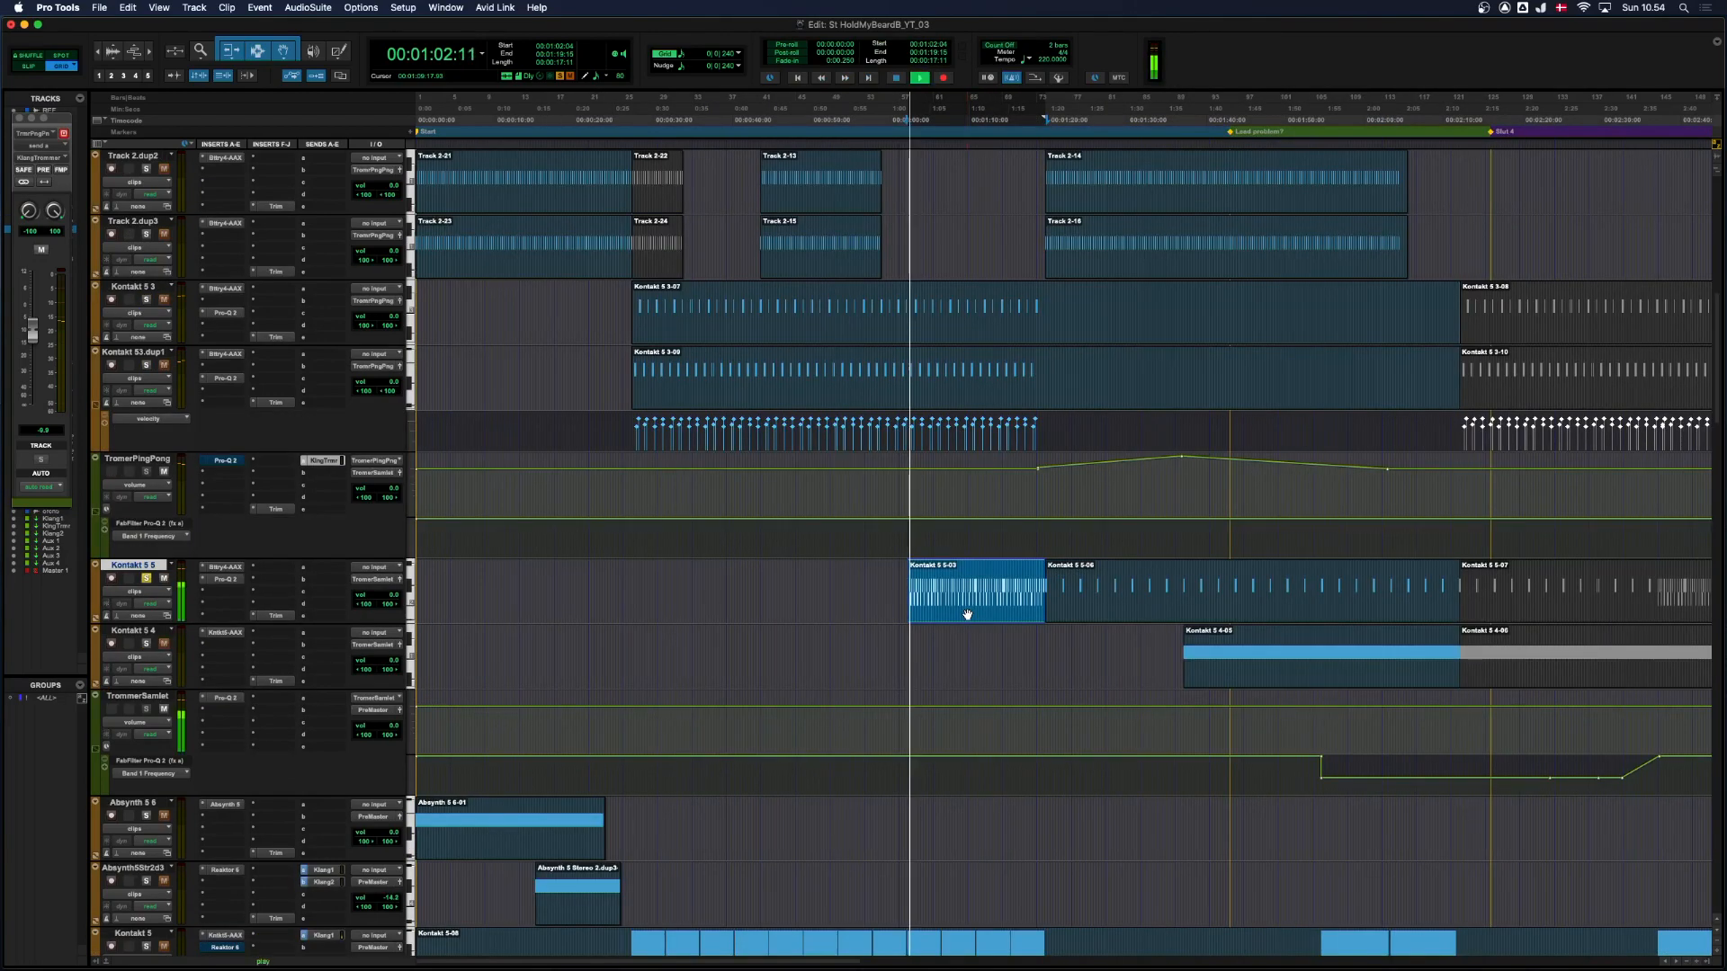
Audition the soloed Kontakt 5 5-03 clip on the Kontakt 5 5 track and inspect that track's Battery kit.
key("t")
key("t")
key("r")
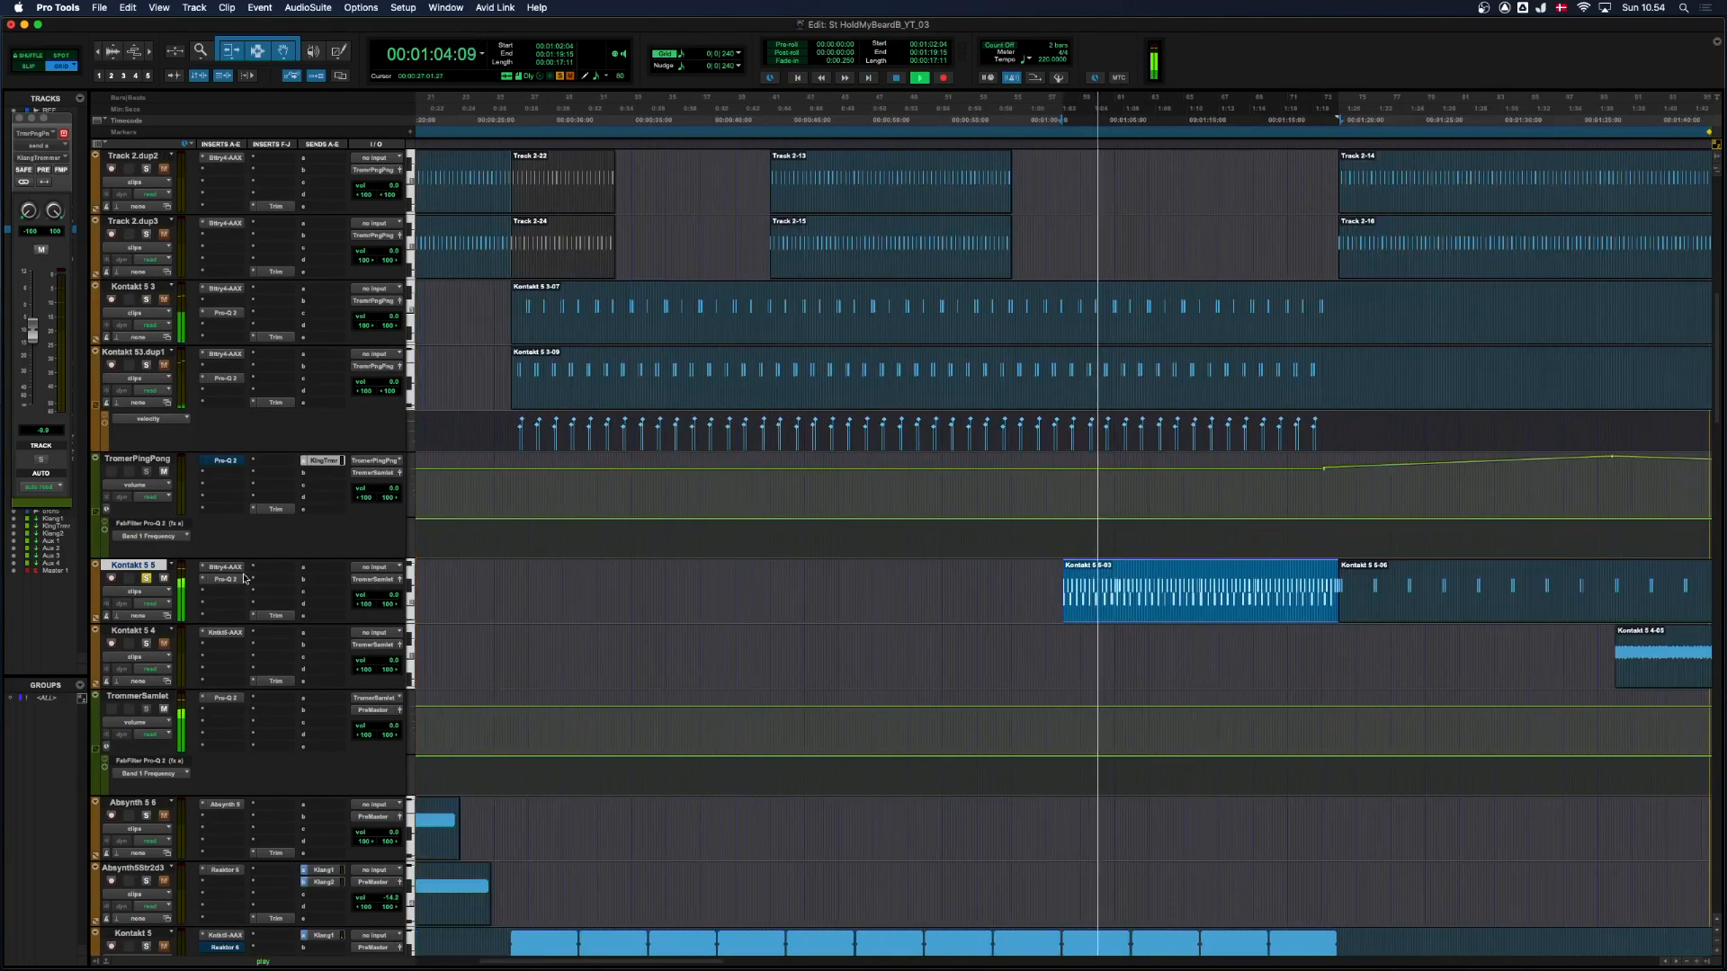
key("r")
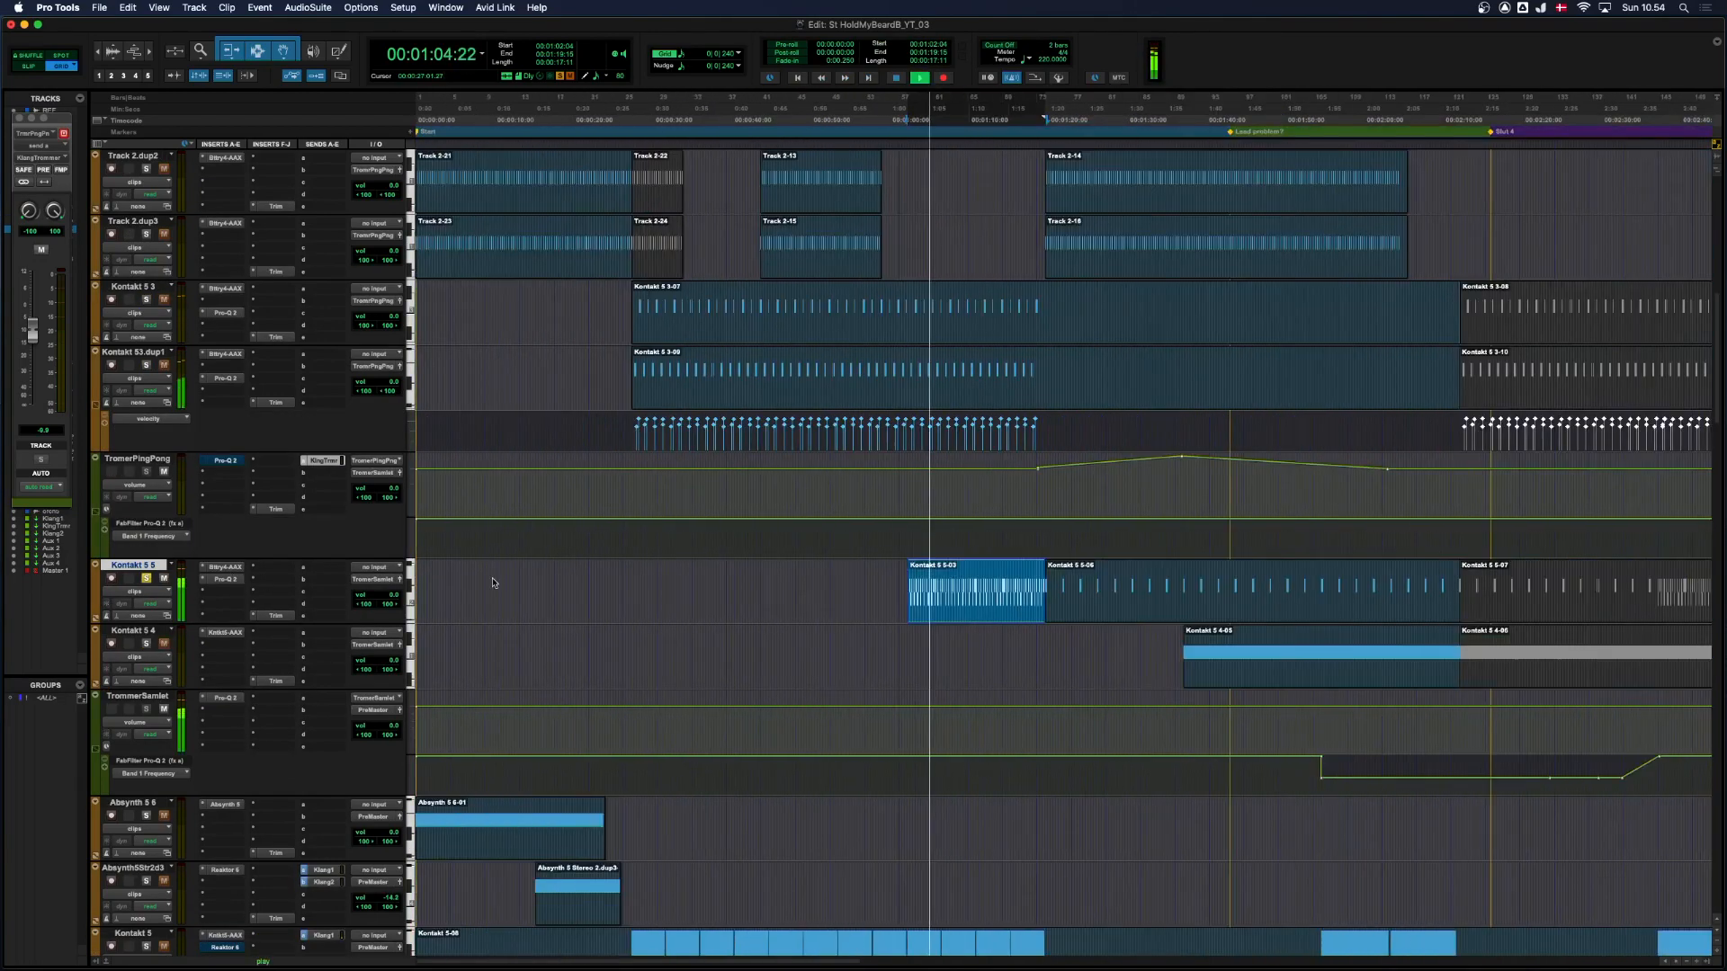
left_click(226, 568)
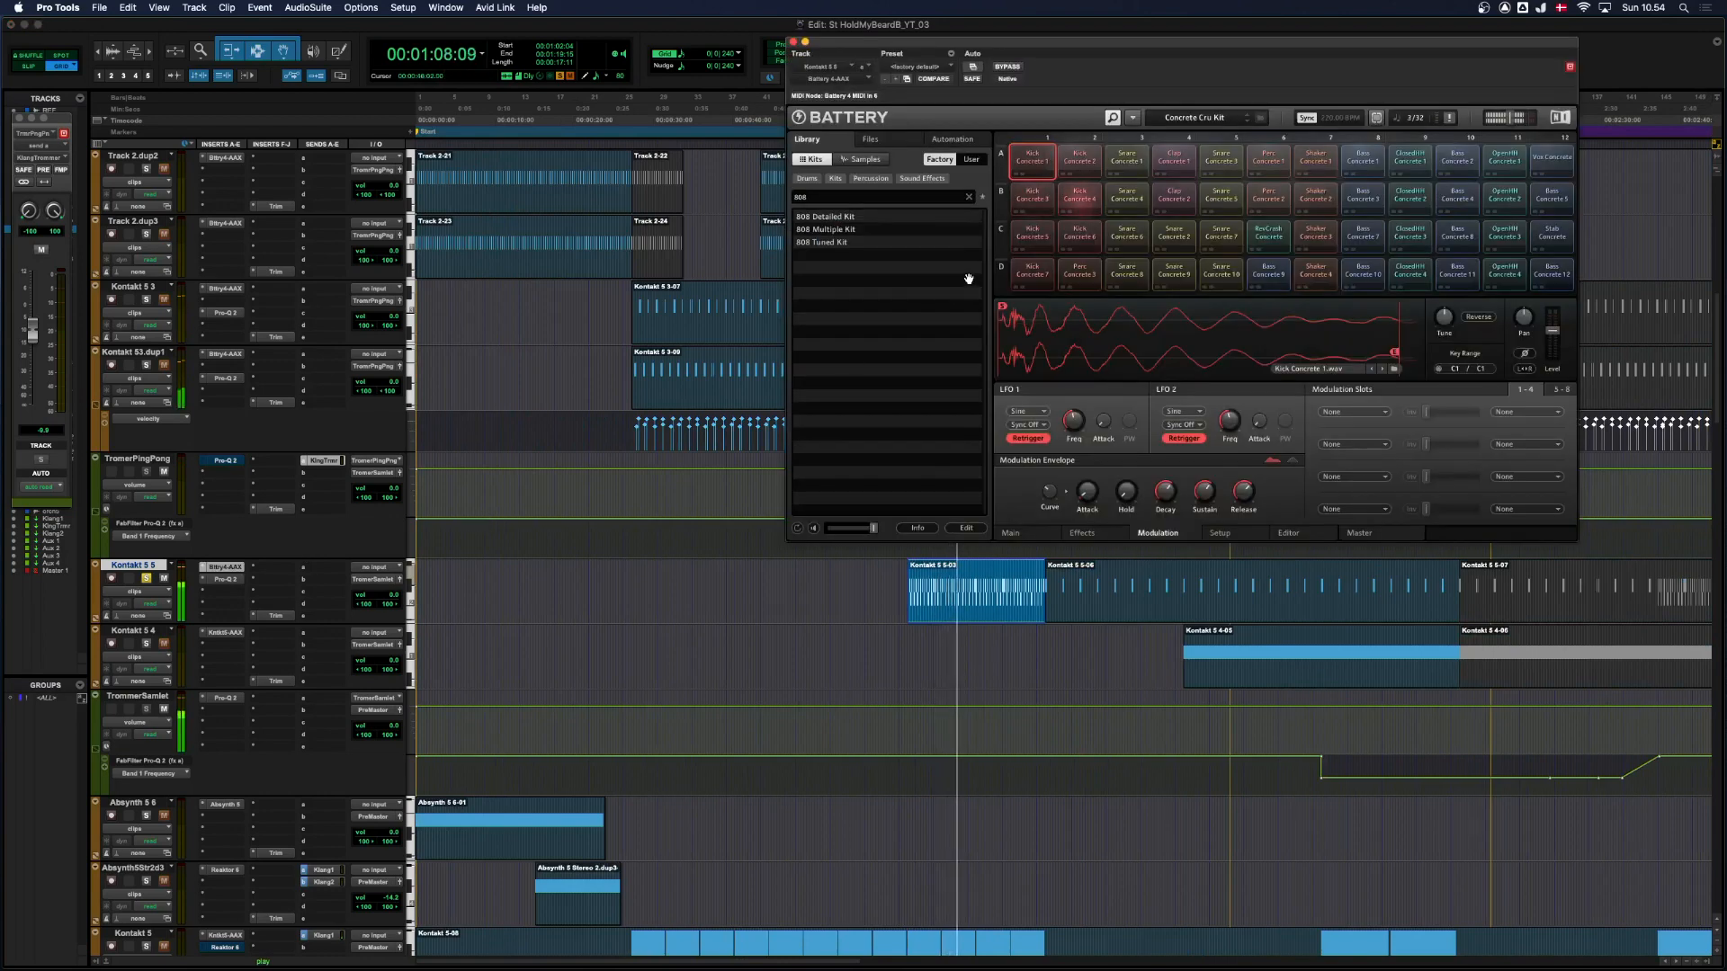
left_click(793, 41)
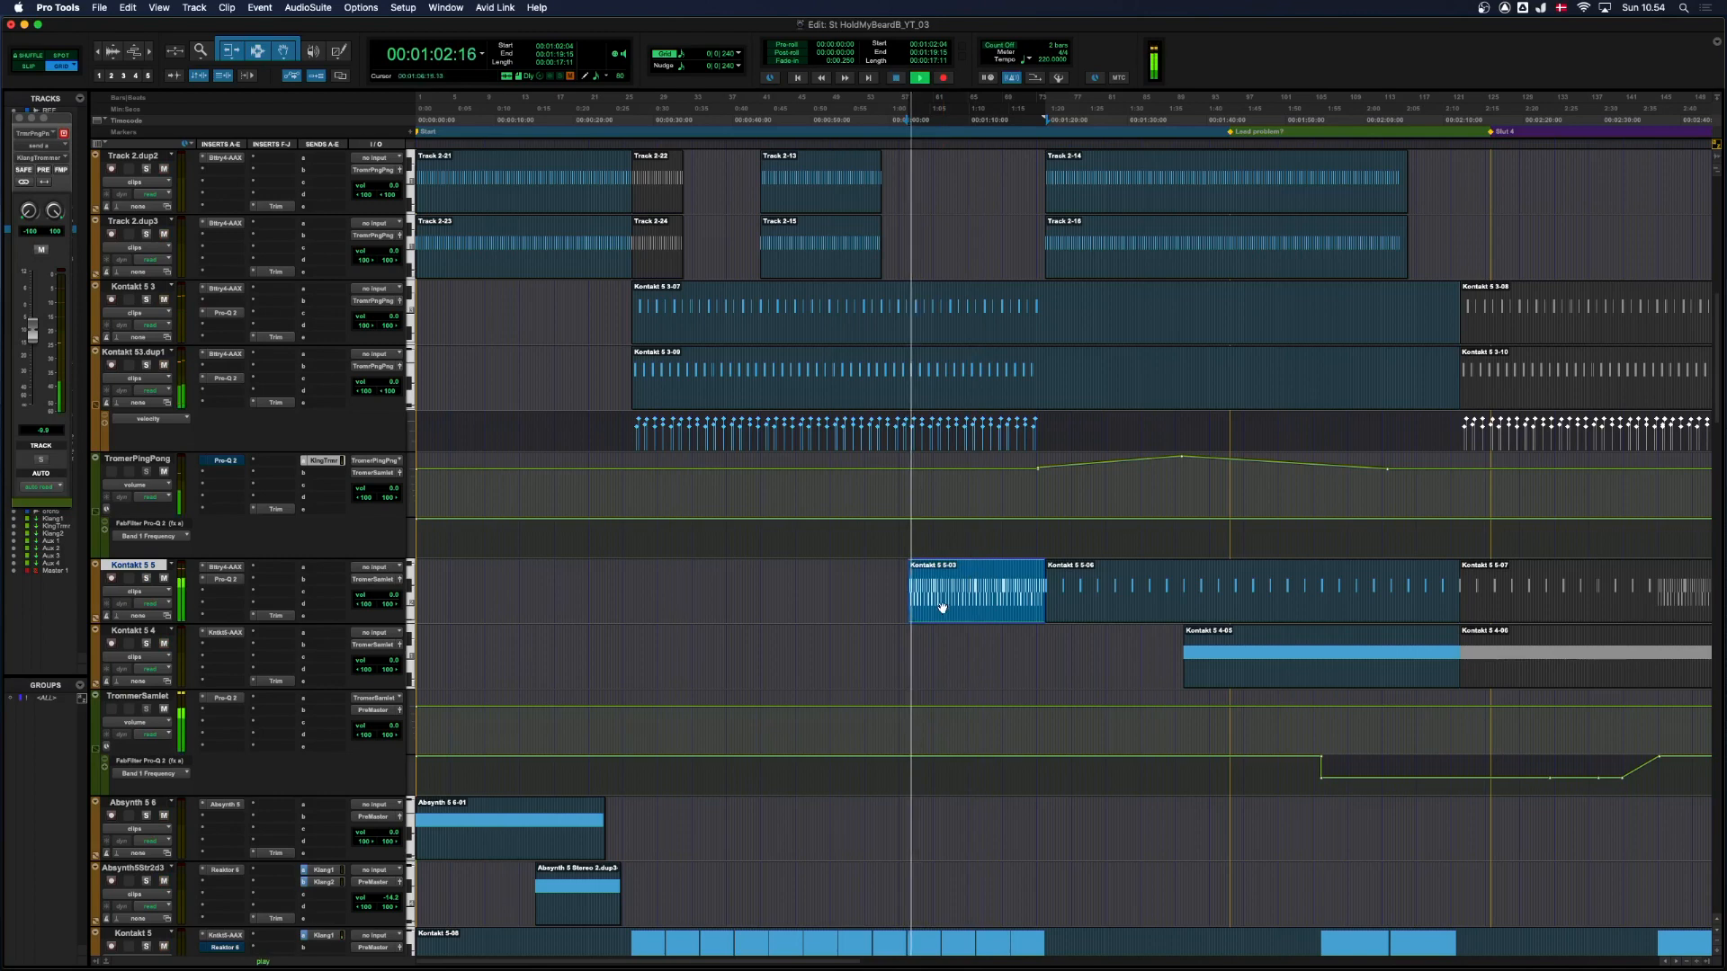
Solo Kontakt 53.dup1, Kontakt 5 3, Track 2.dup3, Track 2.dup2 and Kick together with Kontakt 5 5 during playback.
left_click(147, 578)
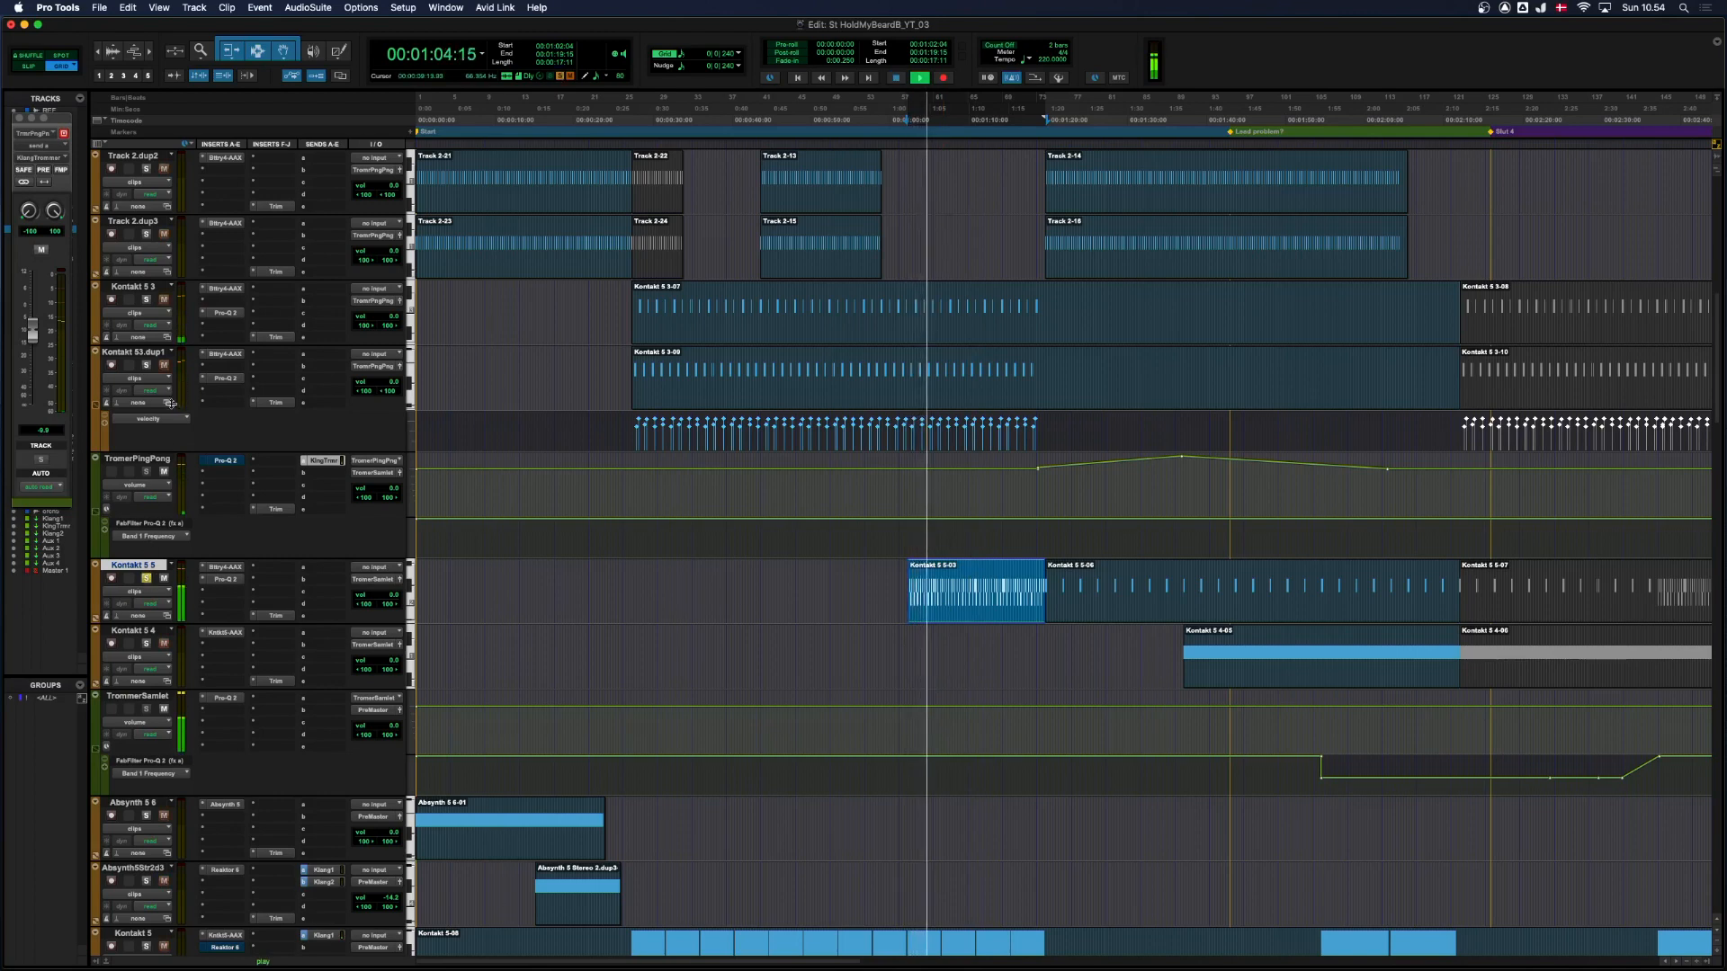
left_click(147, 366)
left_click(147, 301)
left_click(147, 235)
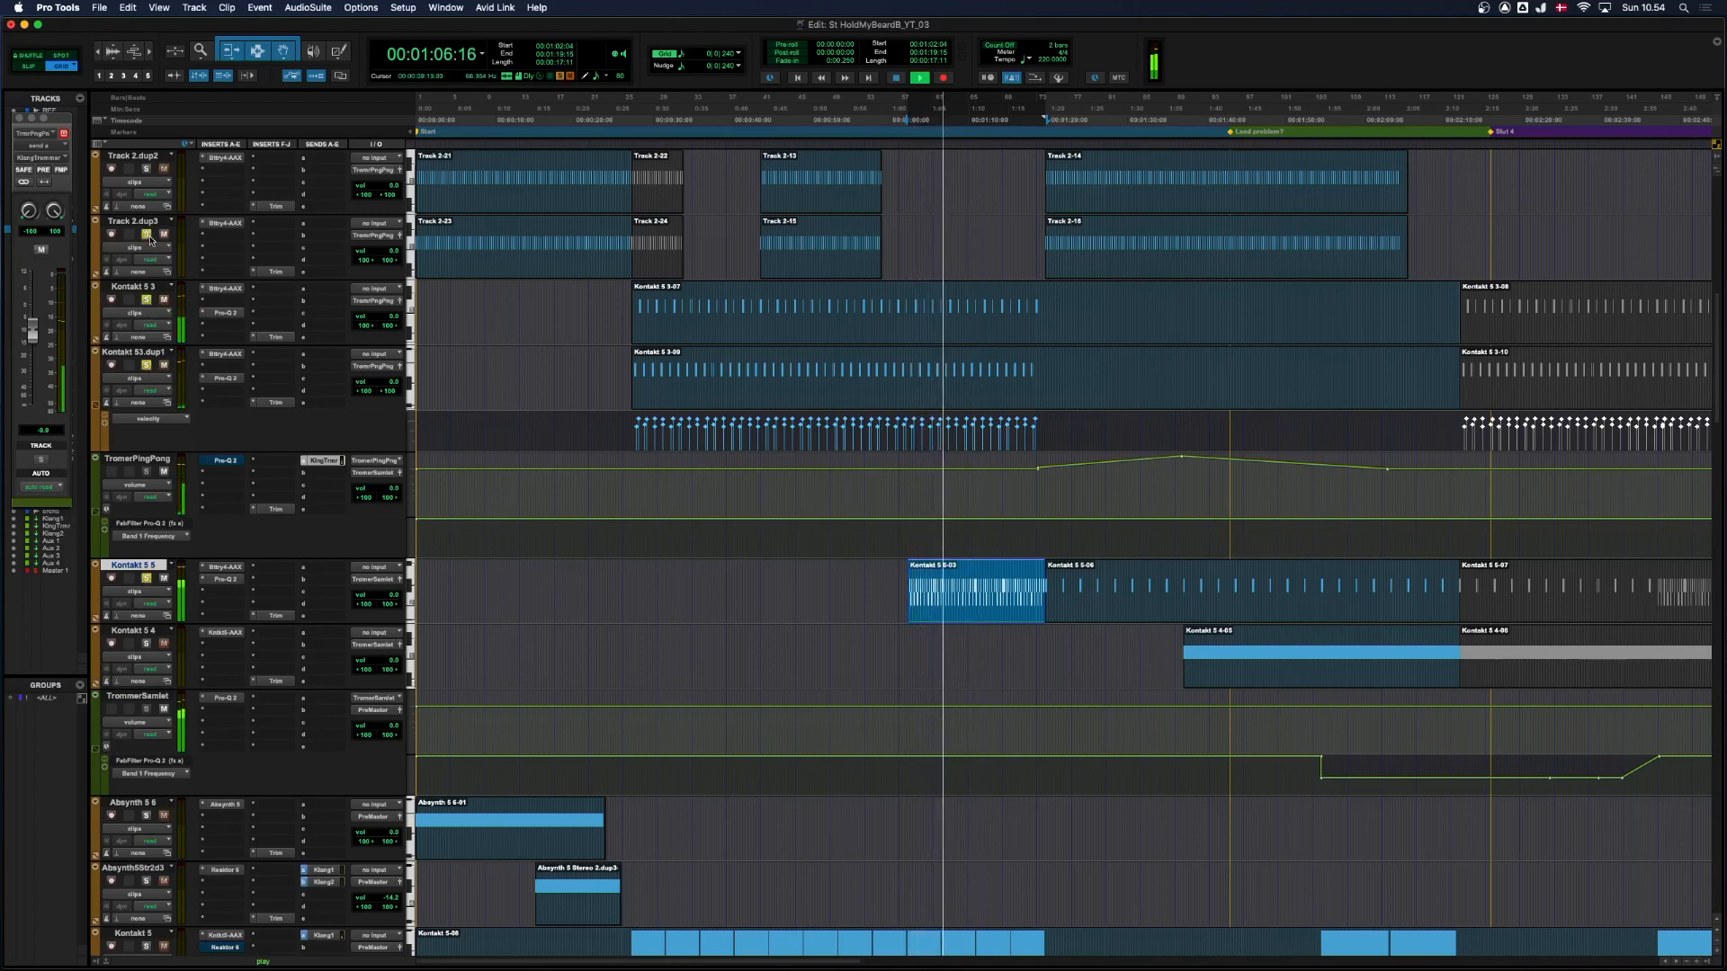
left_click(147, 169)
scroll(151, 169, "up", 4)
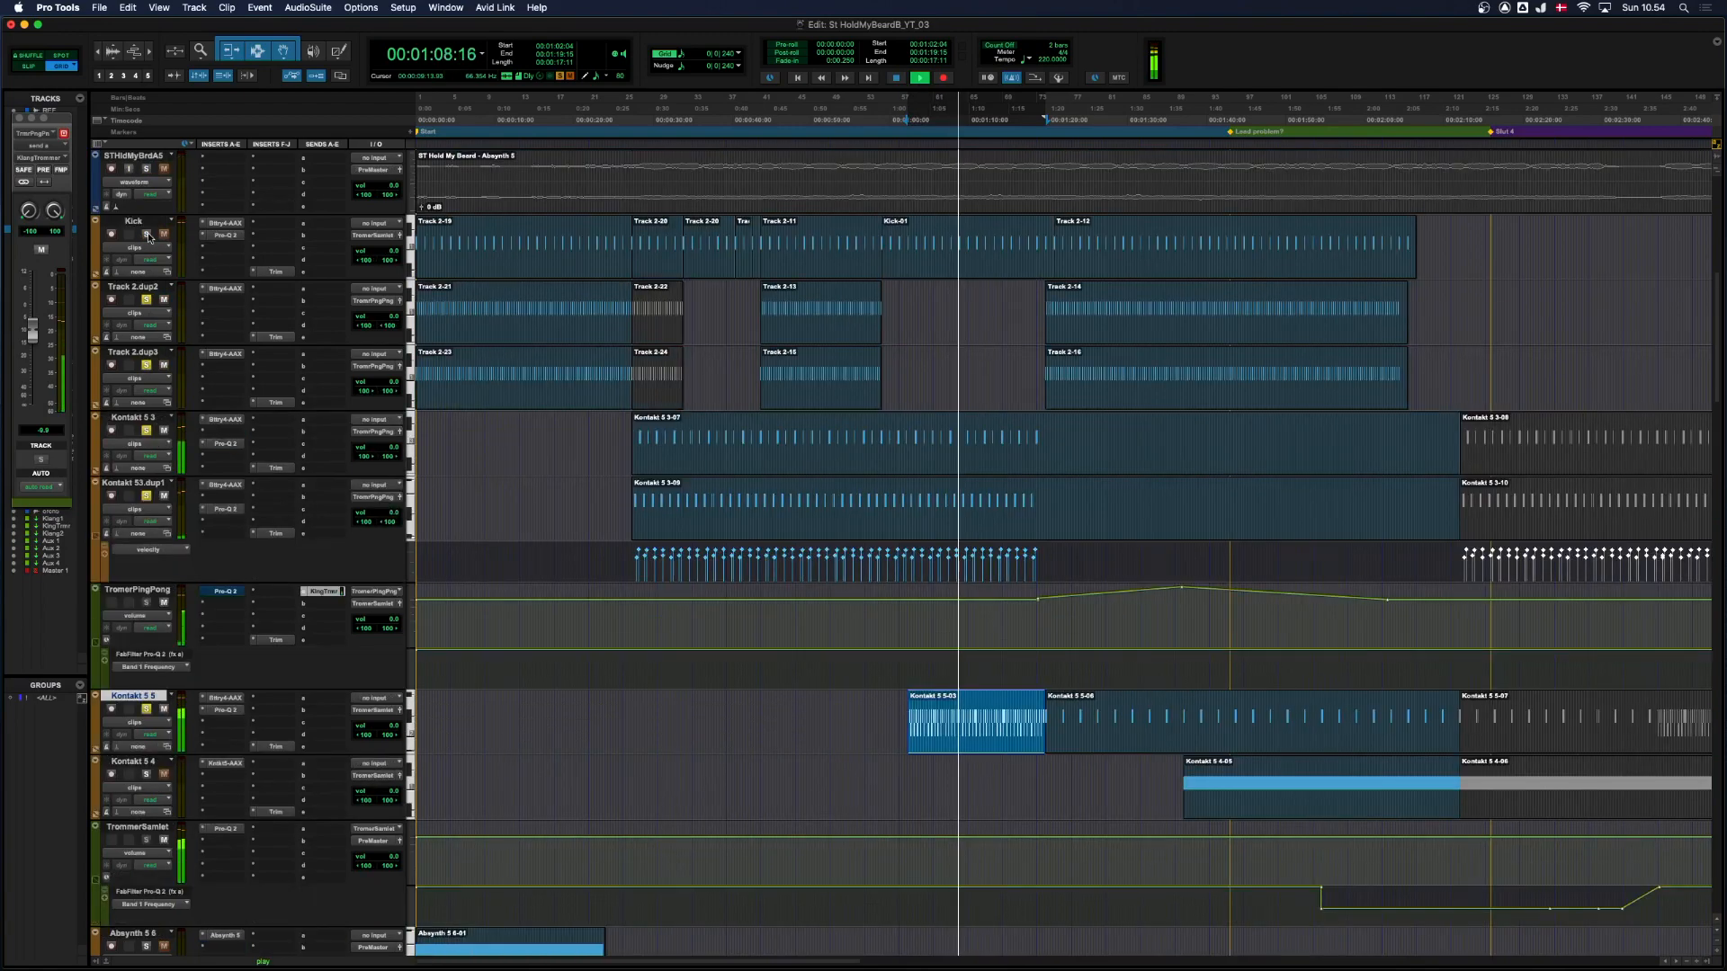
scroll(746, 417, "down", 4)
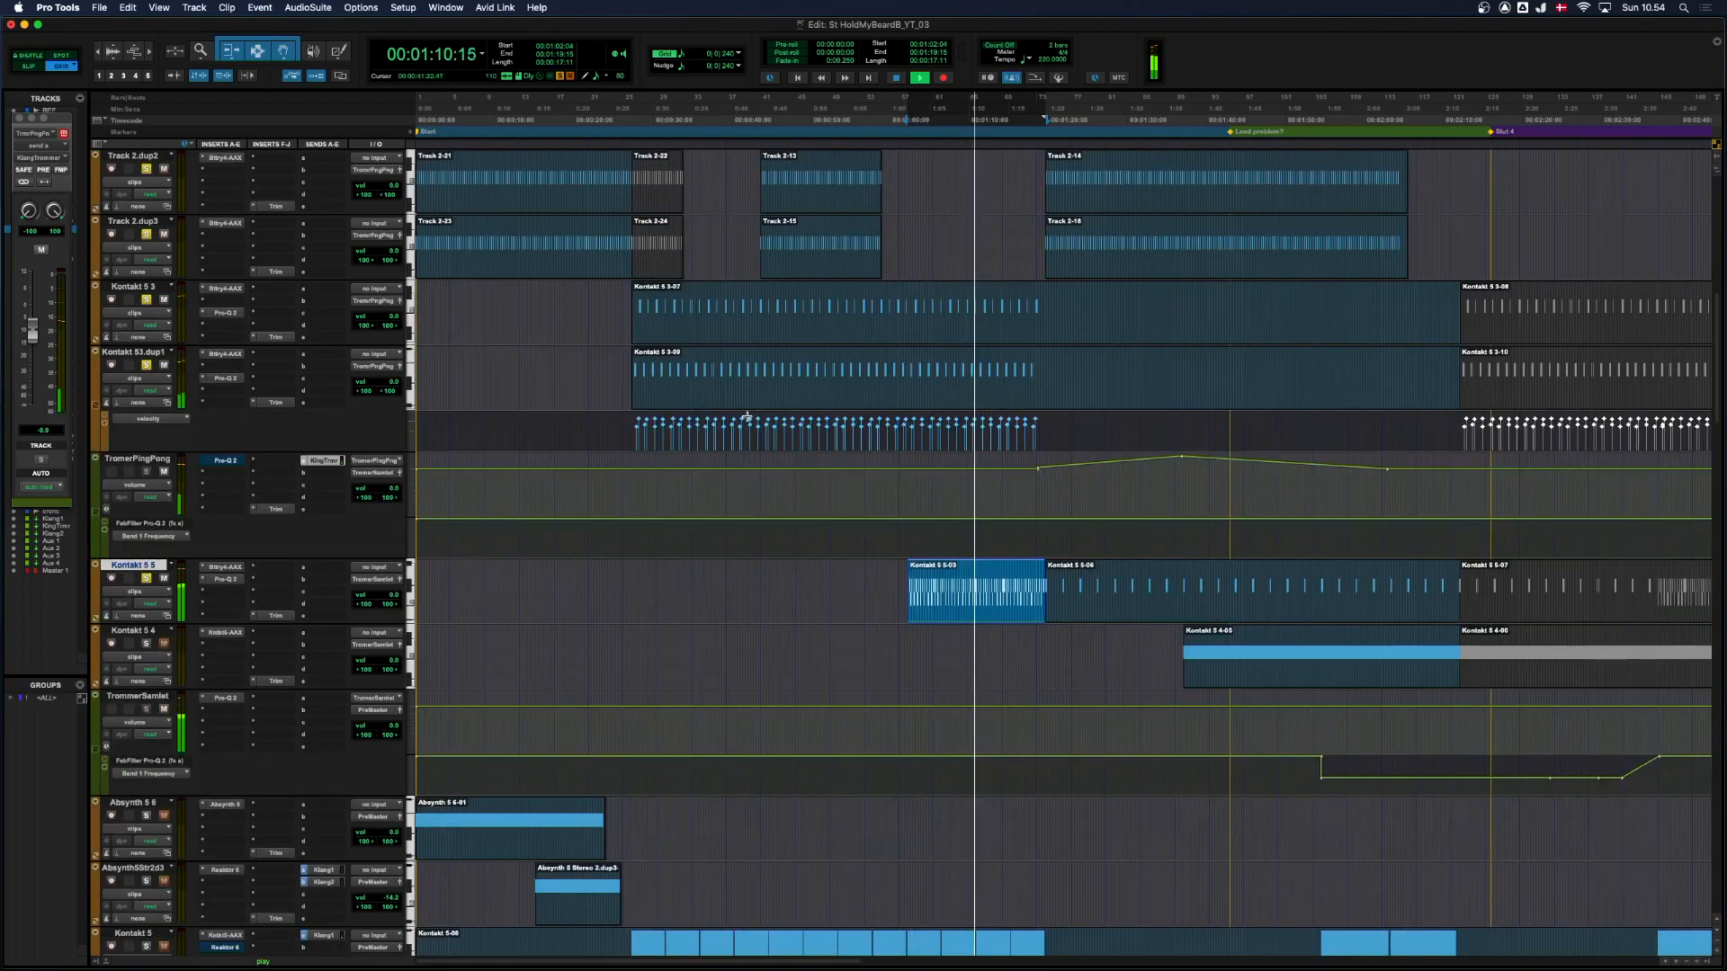
scroll(746, 417, "up", 4)
Play the soloed drums from the start of the Kontakt 5 5-06 clip and examine the TromerPingPong send a level automation.
scroll(746, 418, "down", 2)
scroll(747, 417, "up", 1)
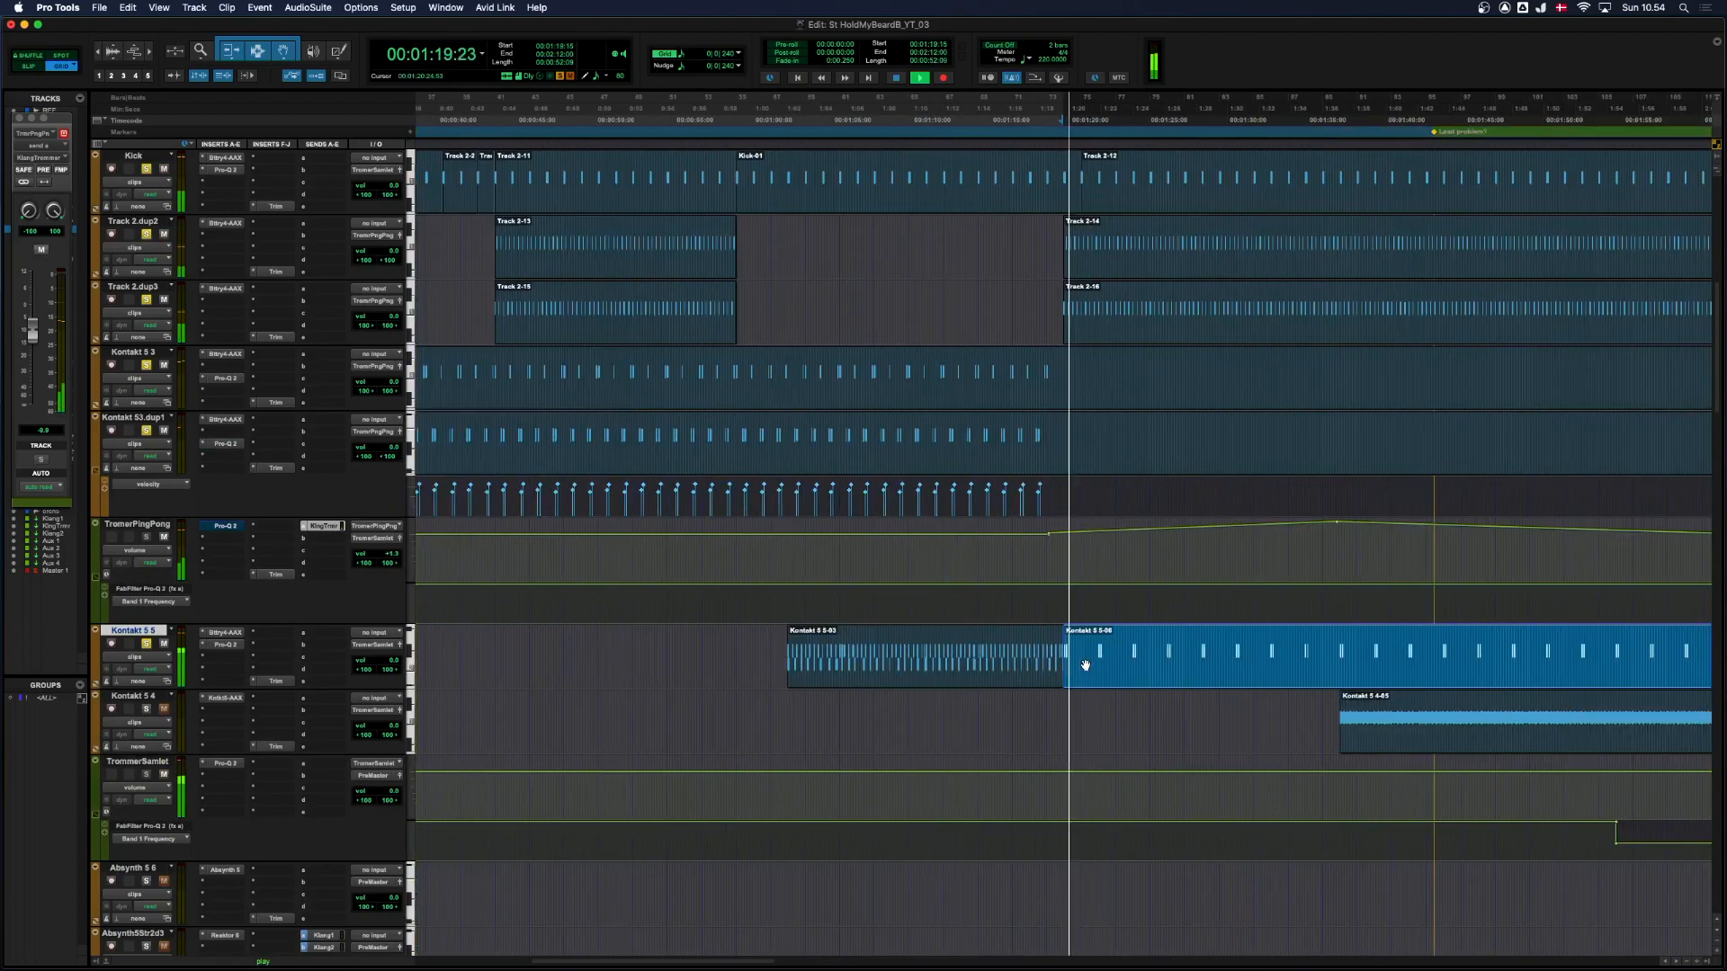
scroll(1209, 619, "down", 1)
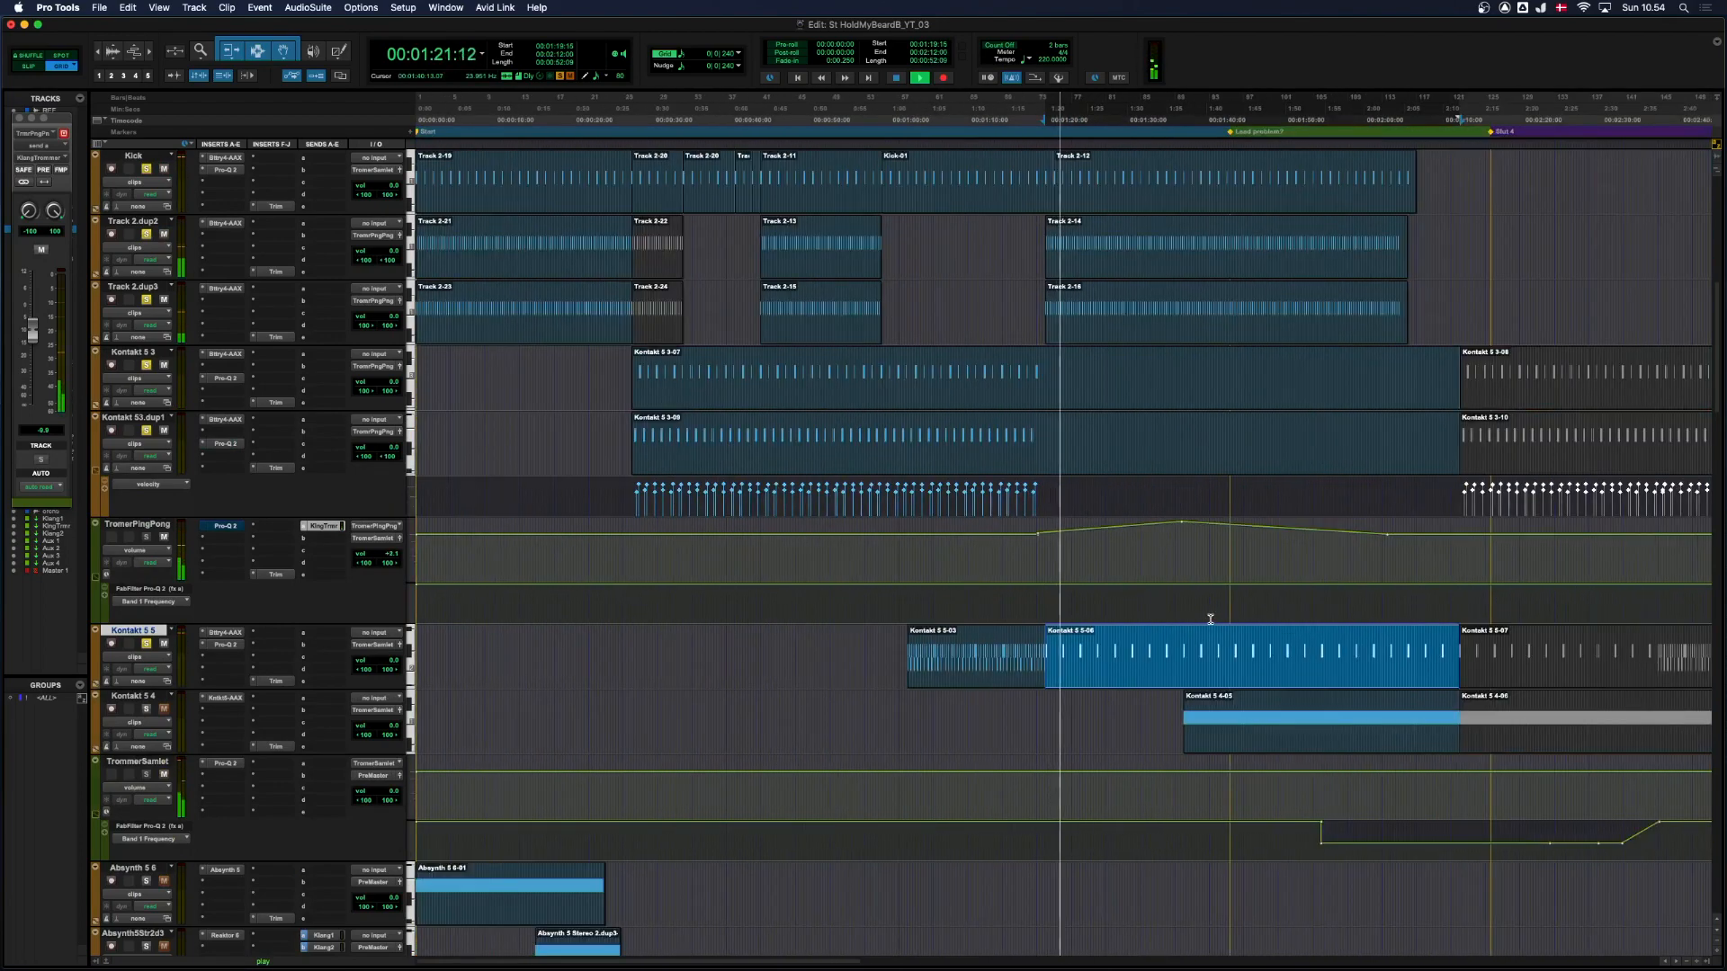
scroll(1209, 619, "up", 1)
scroll(1210, 619, "down", 1)
scroll(1210, 619, "down", 5)
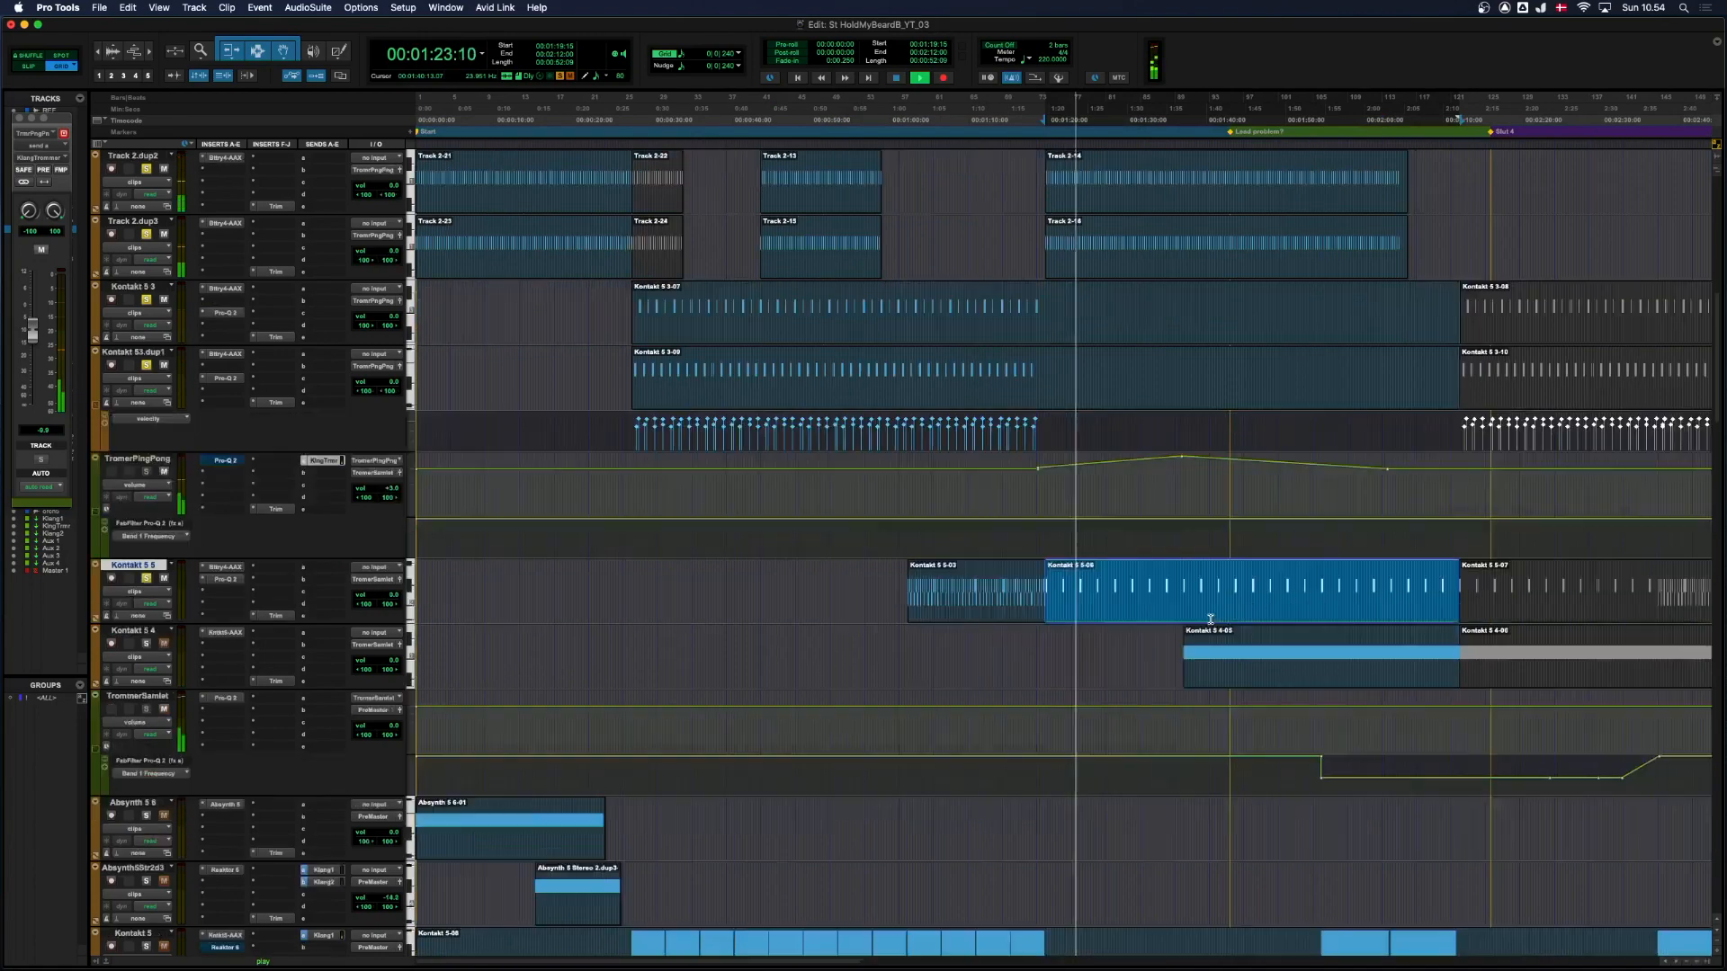
scroll(1209, 618, "up", 3)
scroll(1209, 618, "up", 1)
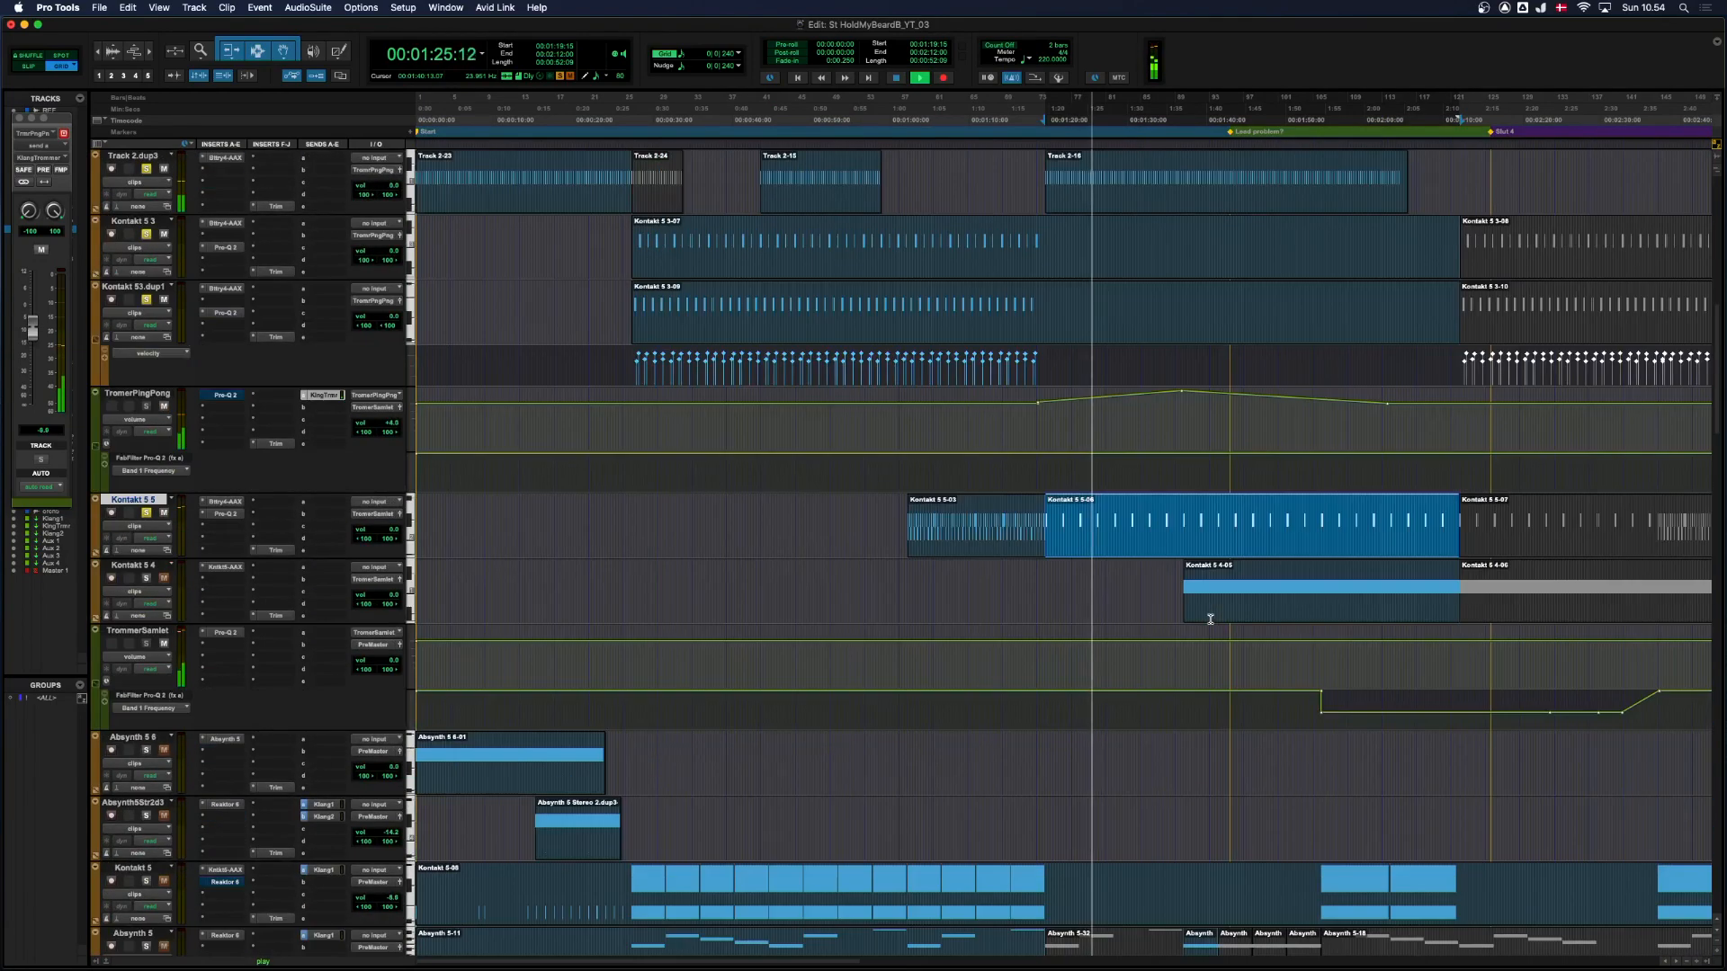
scroll(1209, 619, "up", 2)
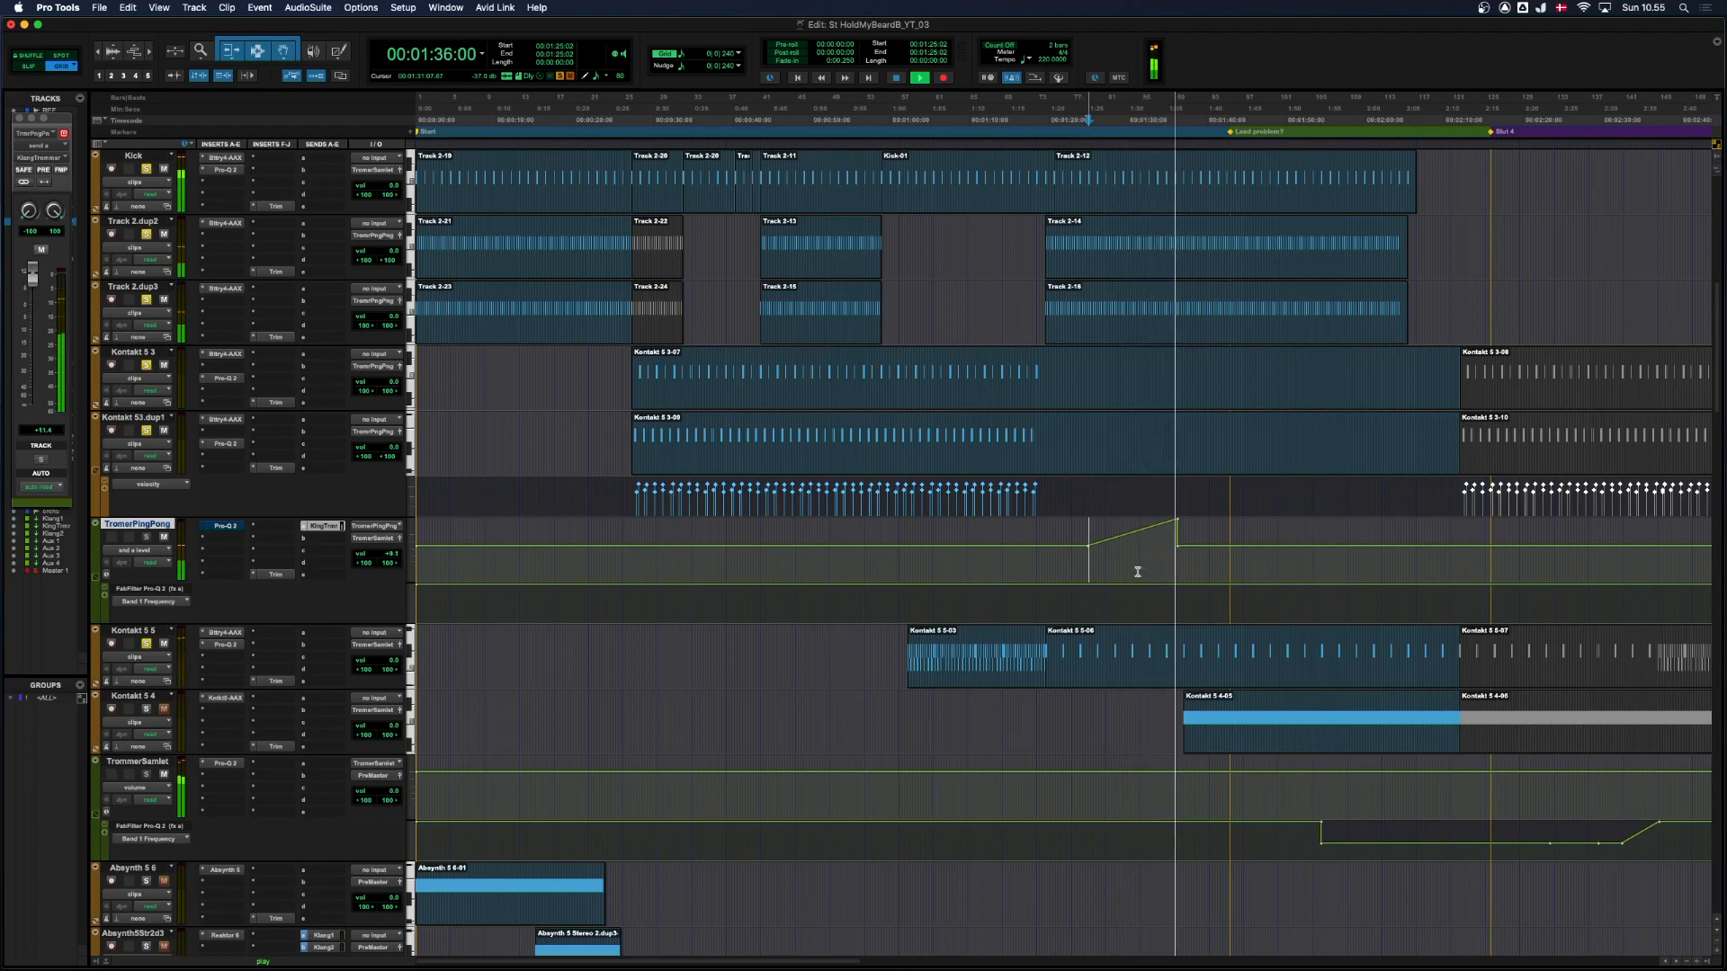
Audition the first clip on the Kontakt 5 4 track with only that track soloed.
key("space")
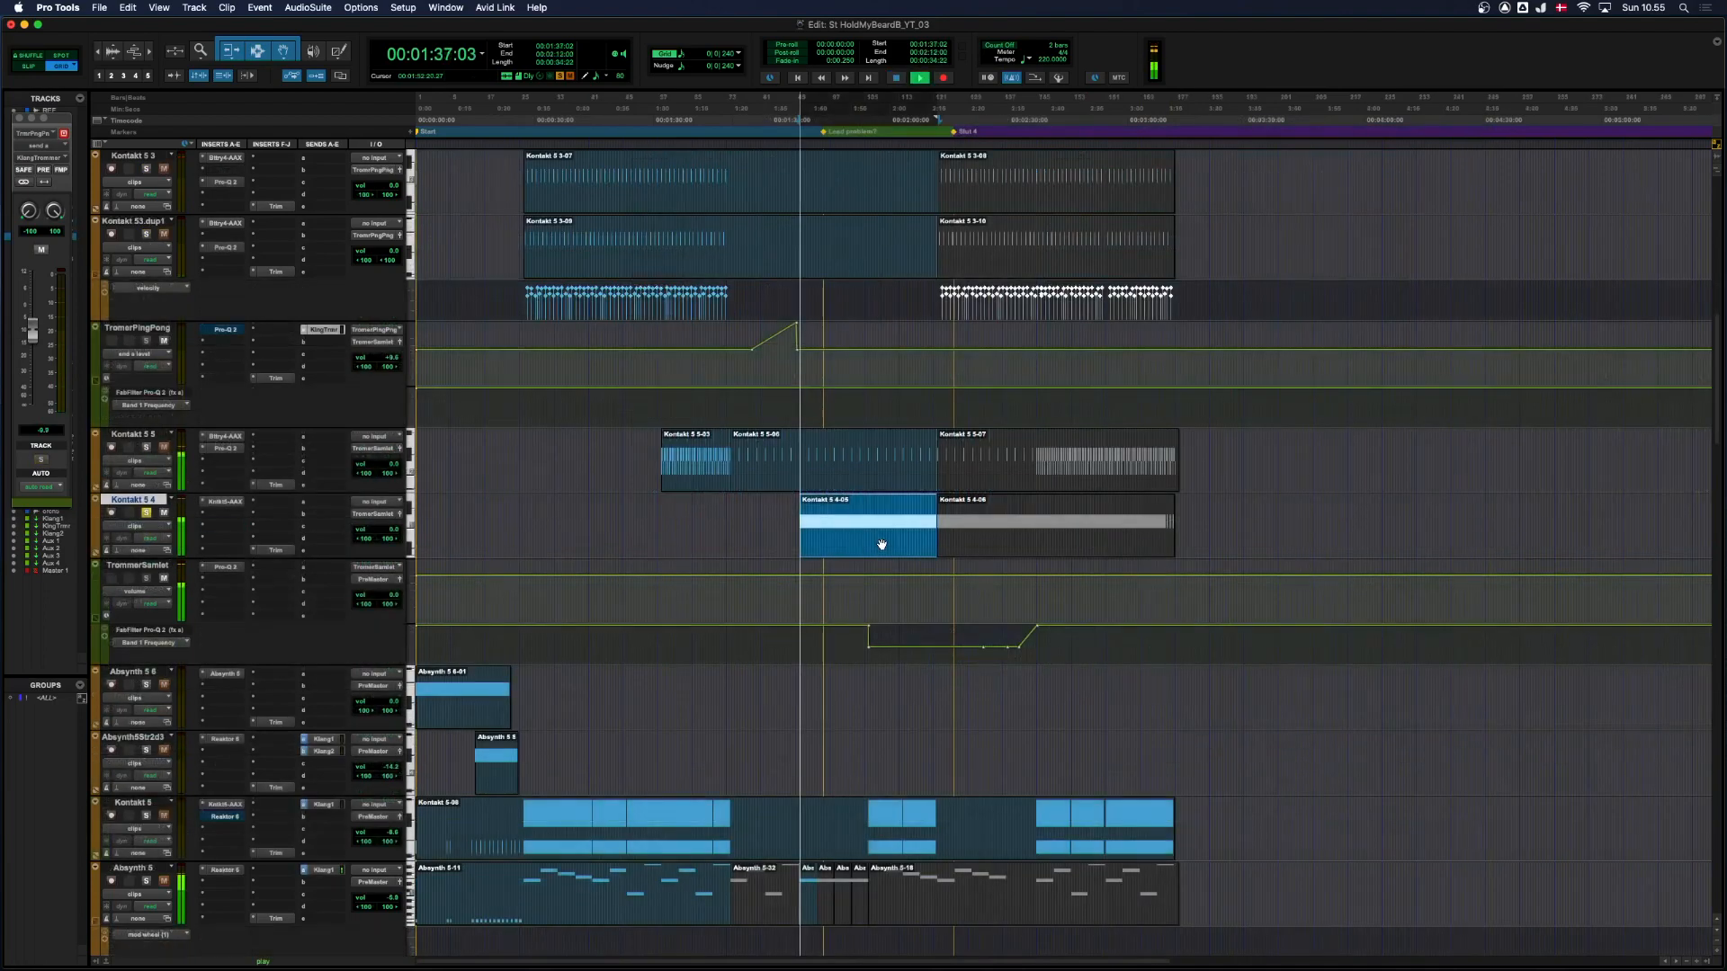
key("t")
key("t")
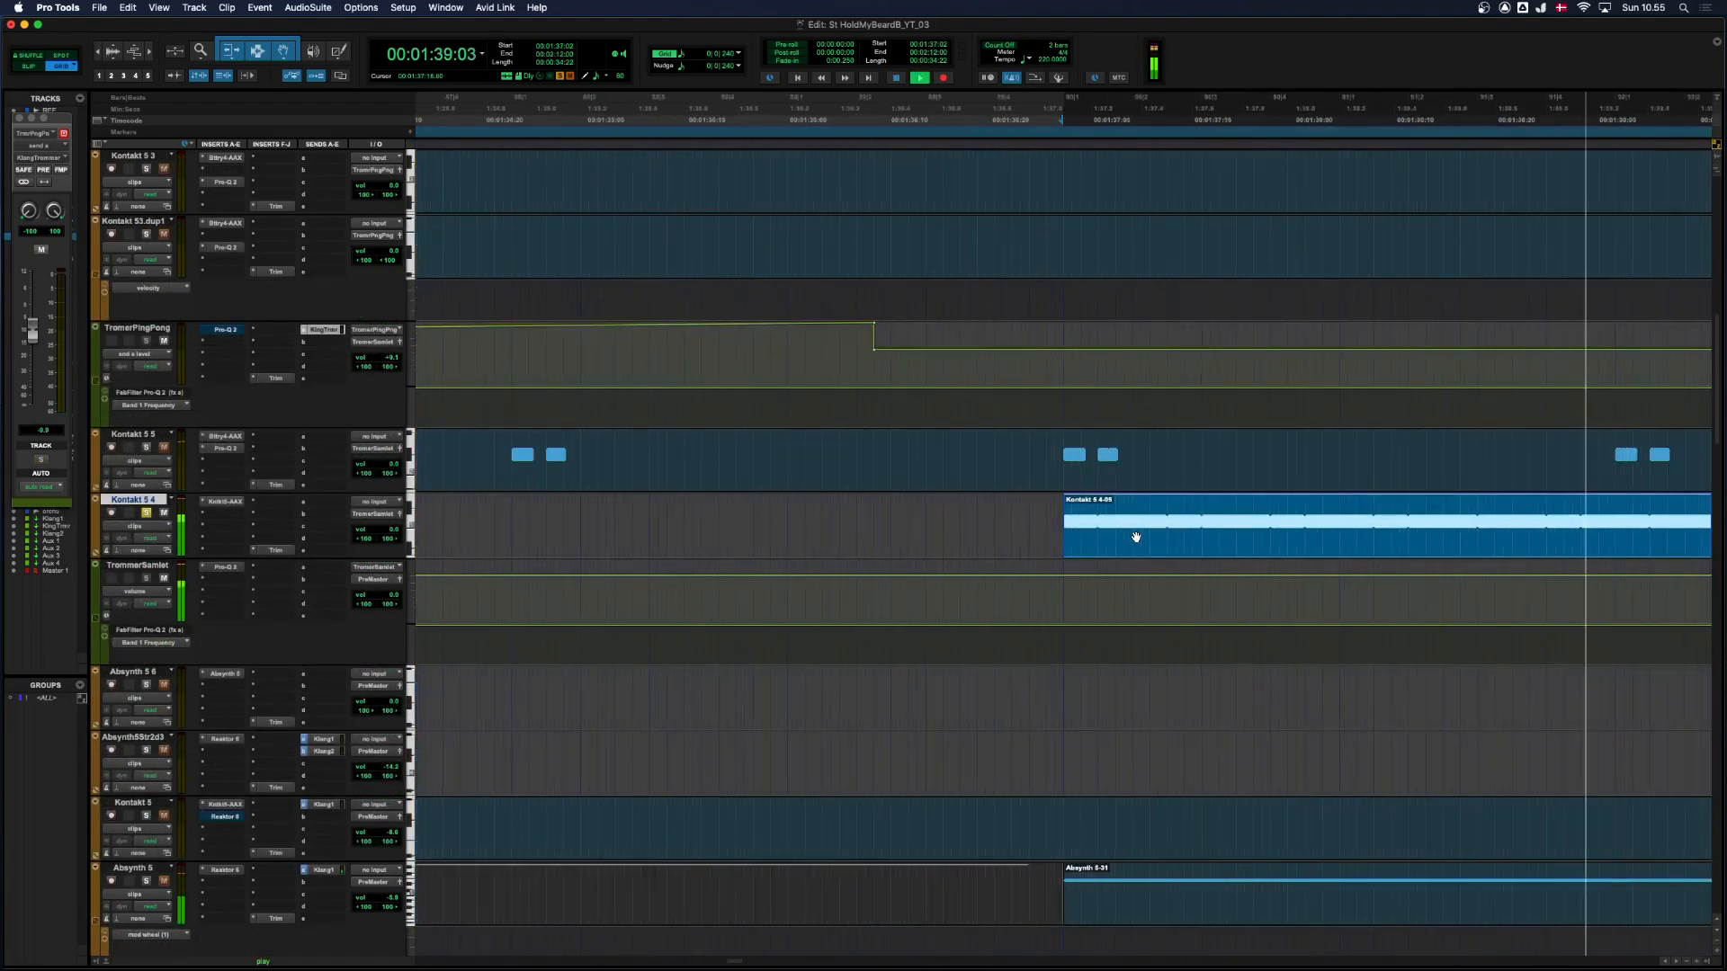
key("r")
key("r")
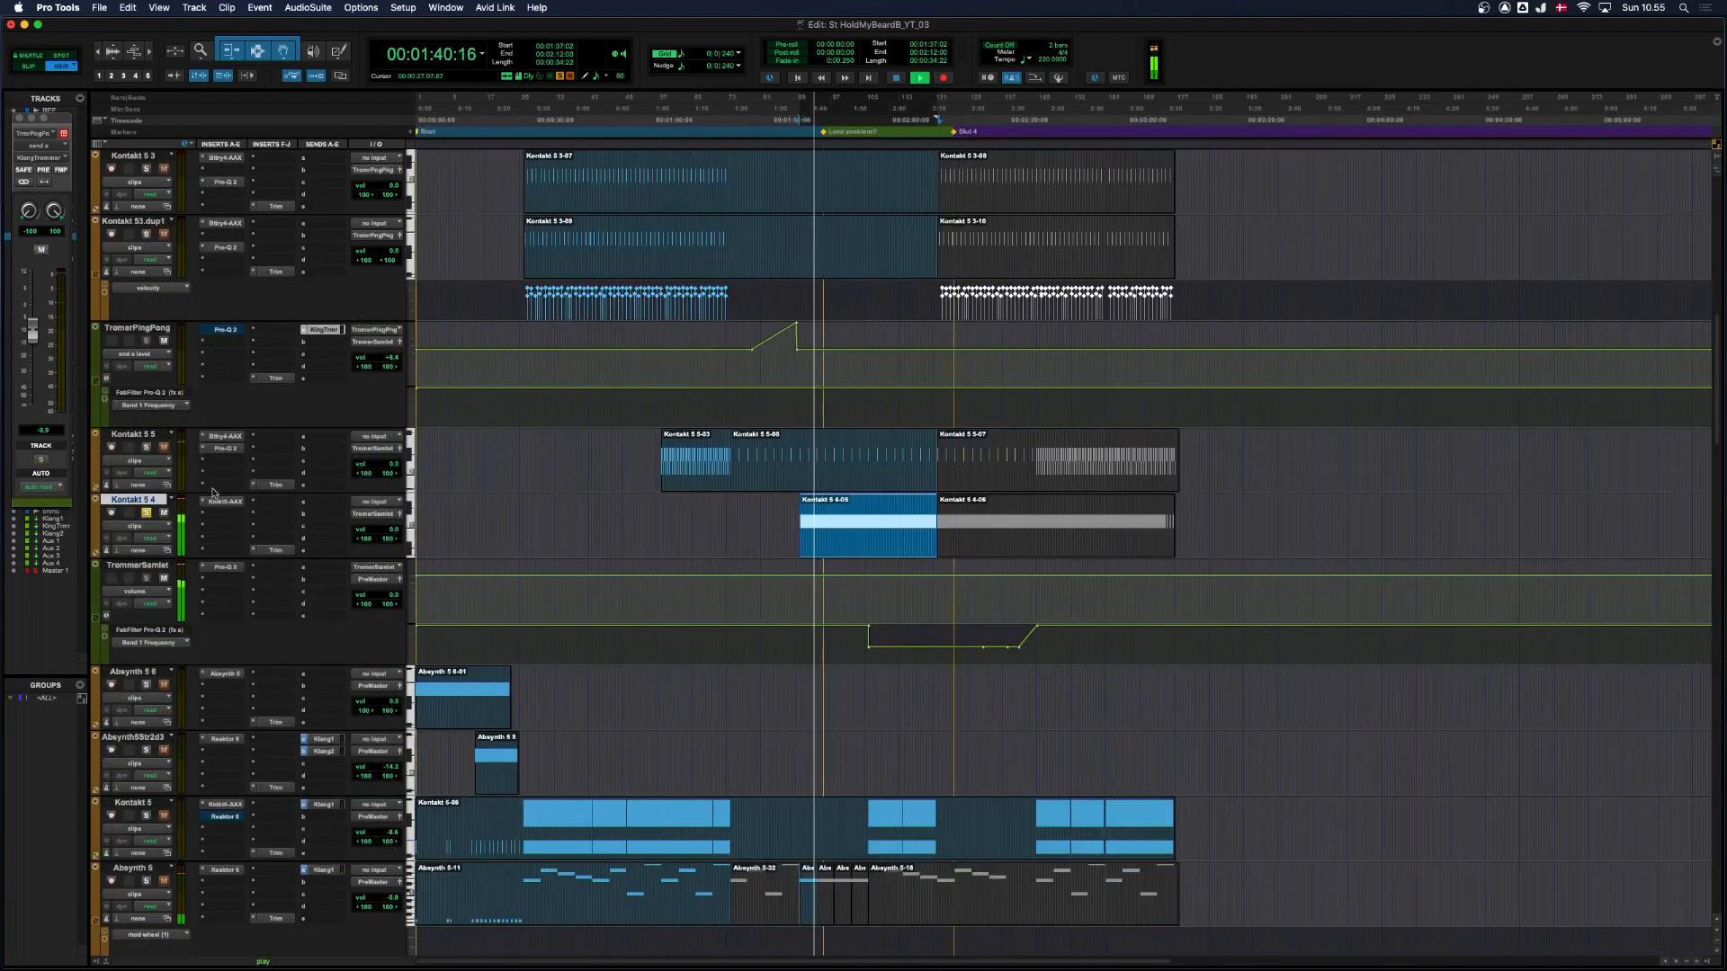
Solo Kontakt 5 5, Kontakt 53.dup1, Kontakt 5 3, Track 2.dup3, Track 2.dup2 and Kick alongside Kontakt 5 4.
left_click(147, 448)
scroll(149, 338, "up", 3)
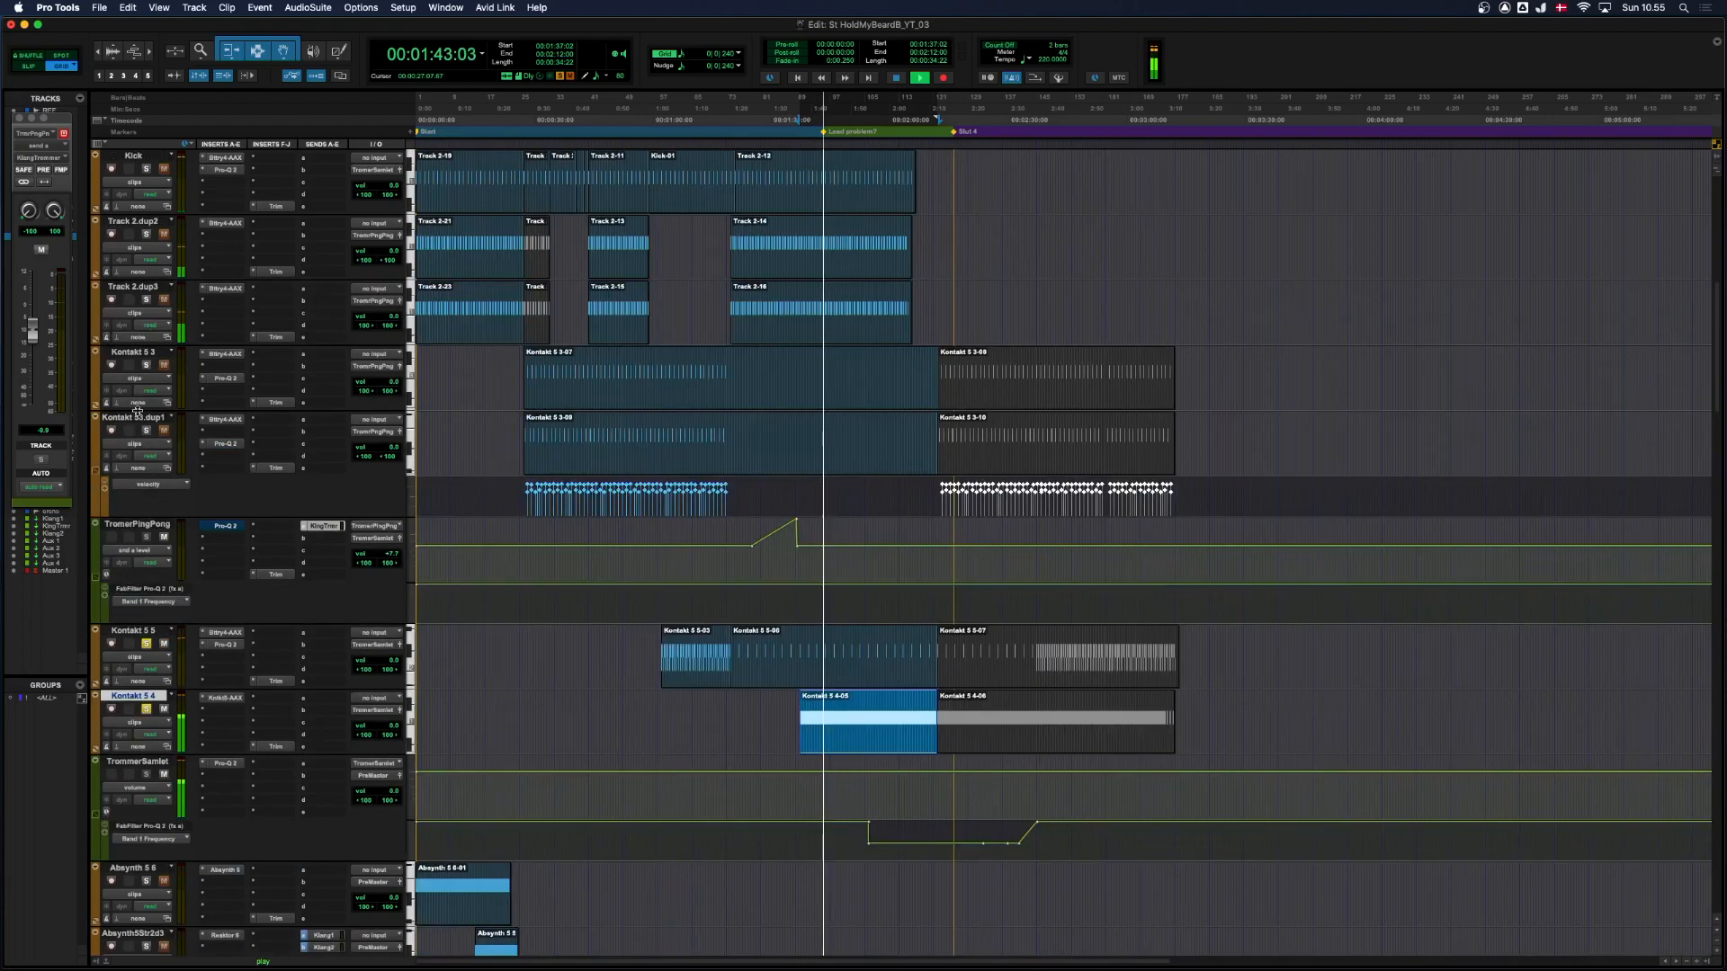
left_click(148, 301)
left_click(149, 235)
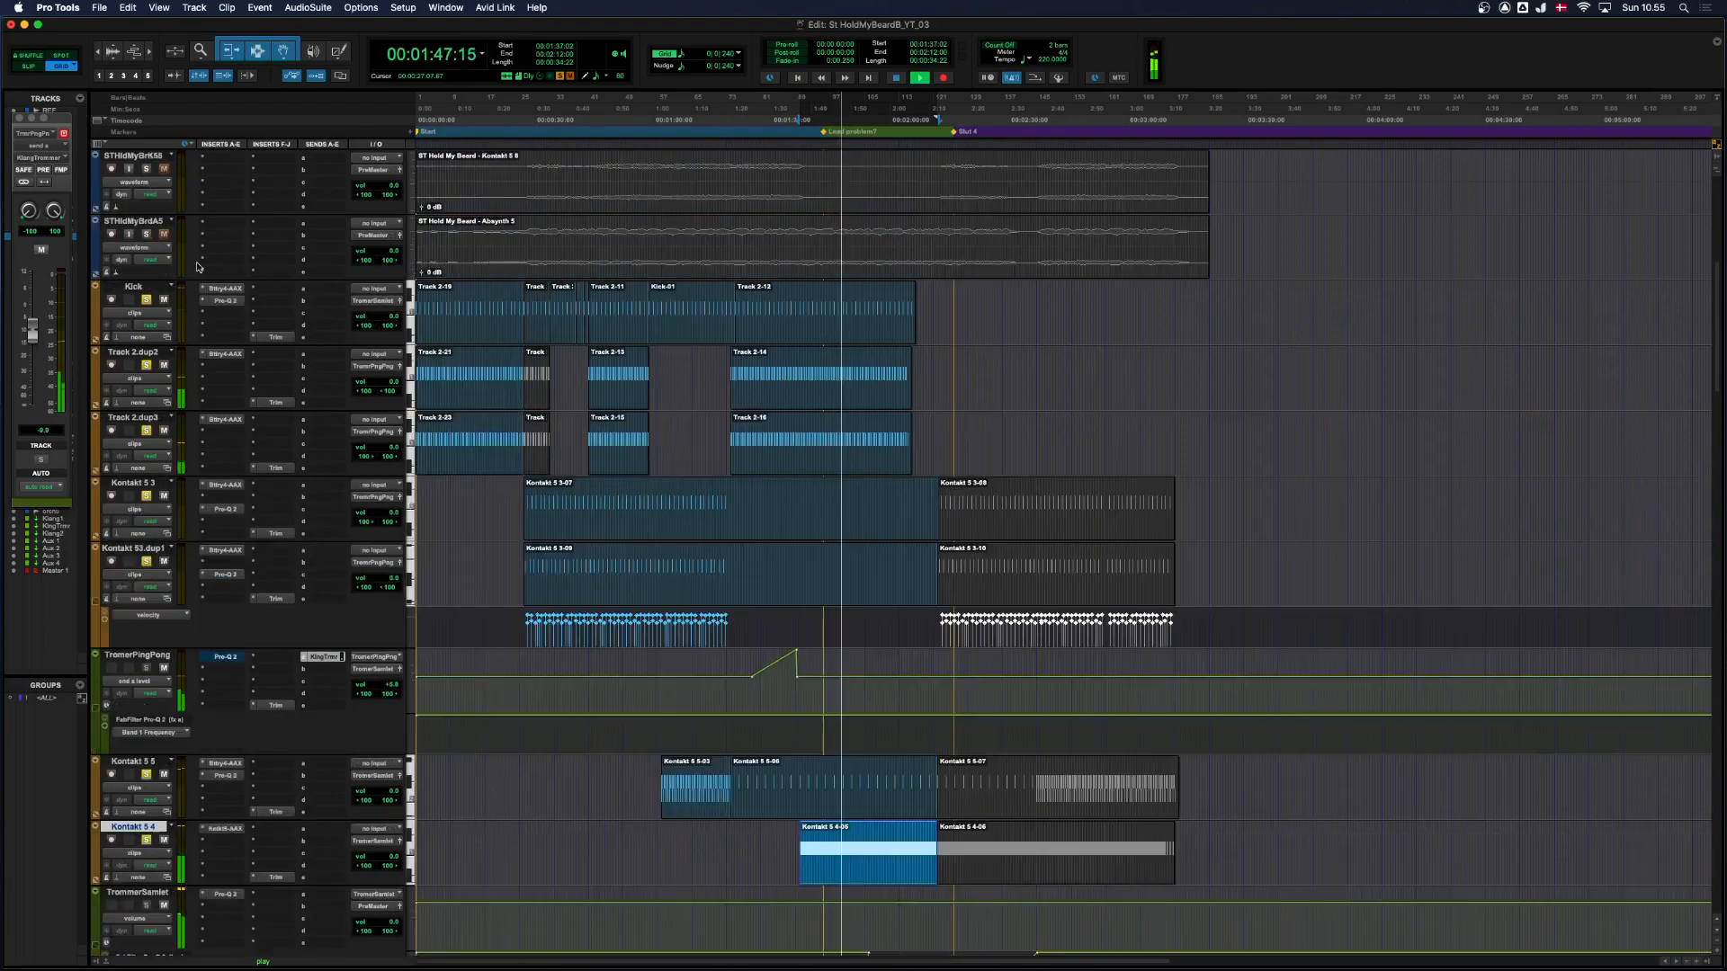
left_click(147, 169)
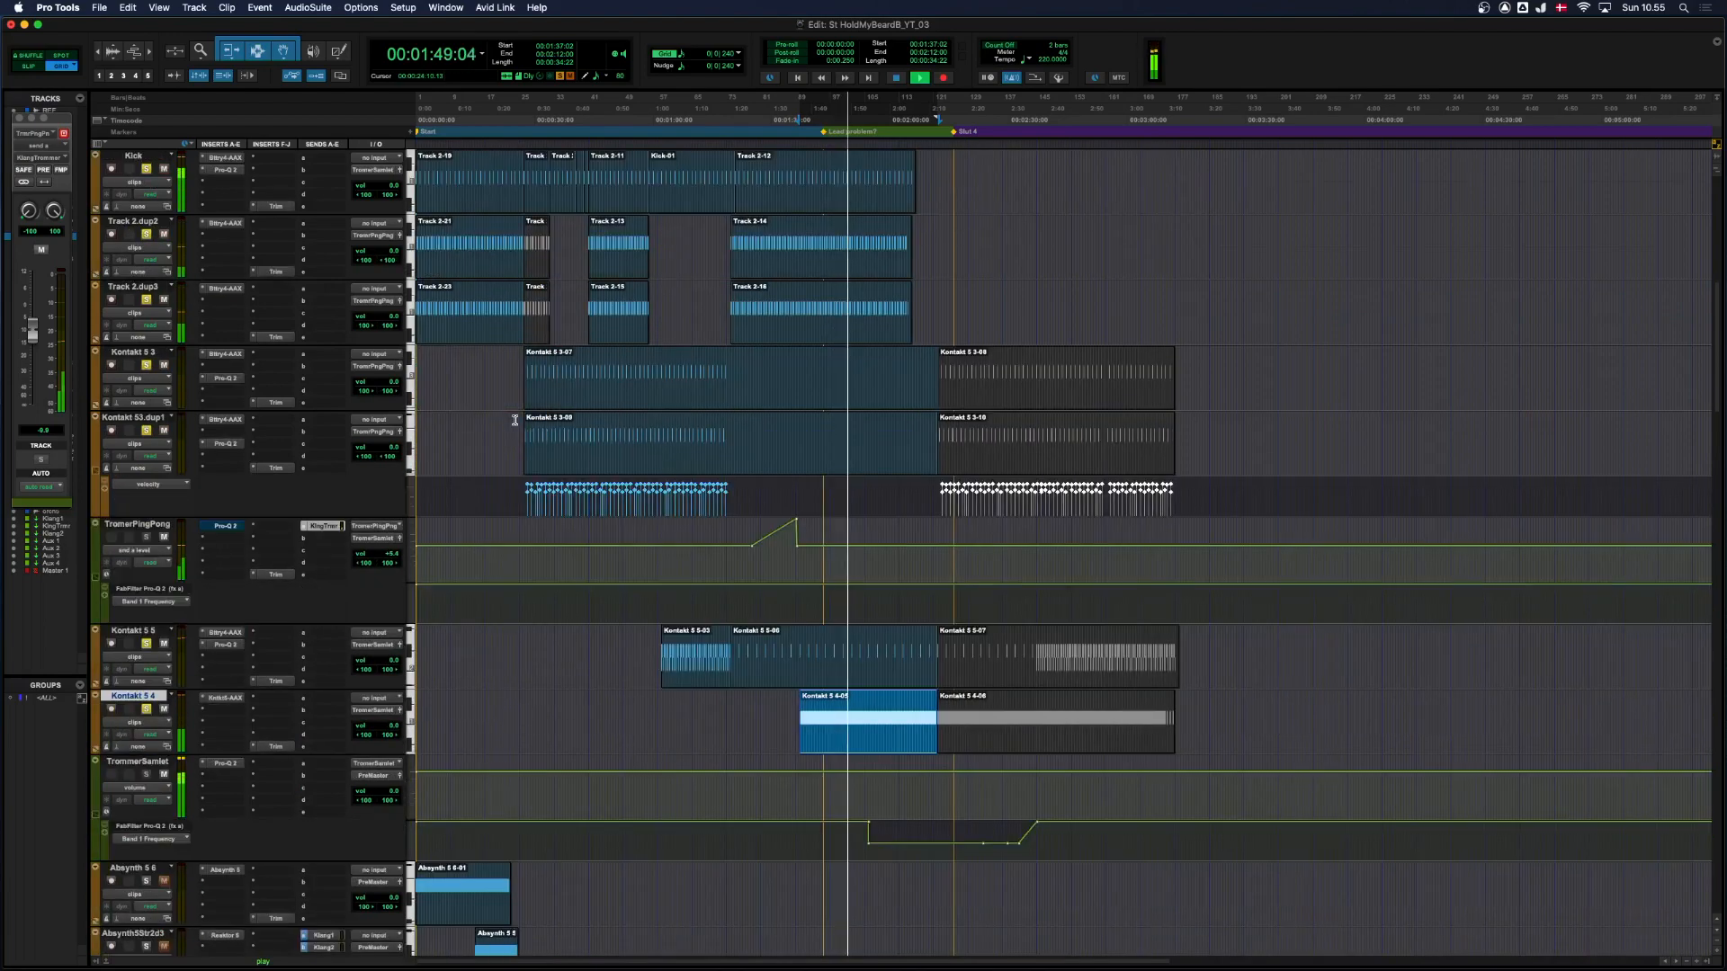
Inspect the TrommerSamlet track's Pro-Q 2 filter during playback around the drop in its Band 1 Frequency automation.
key("t")
scroll(894, 467, "down", 2)
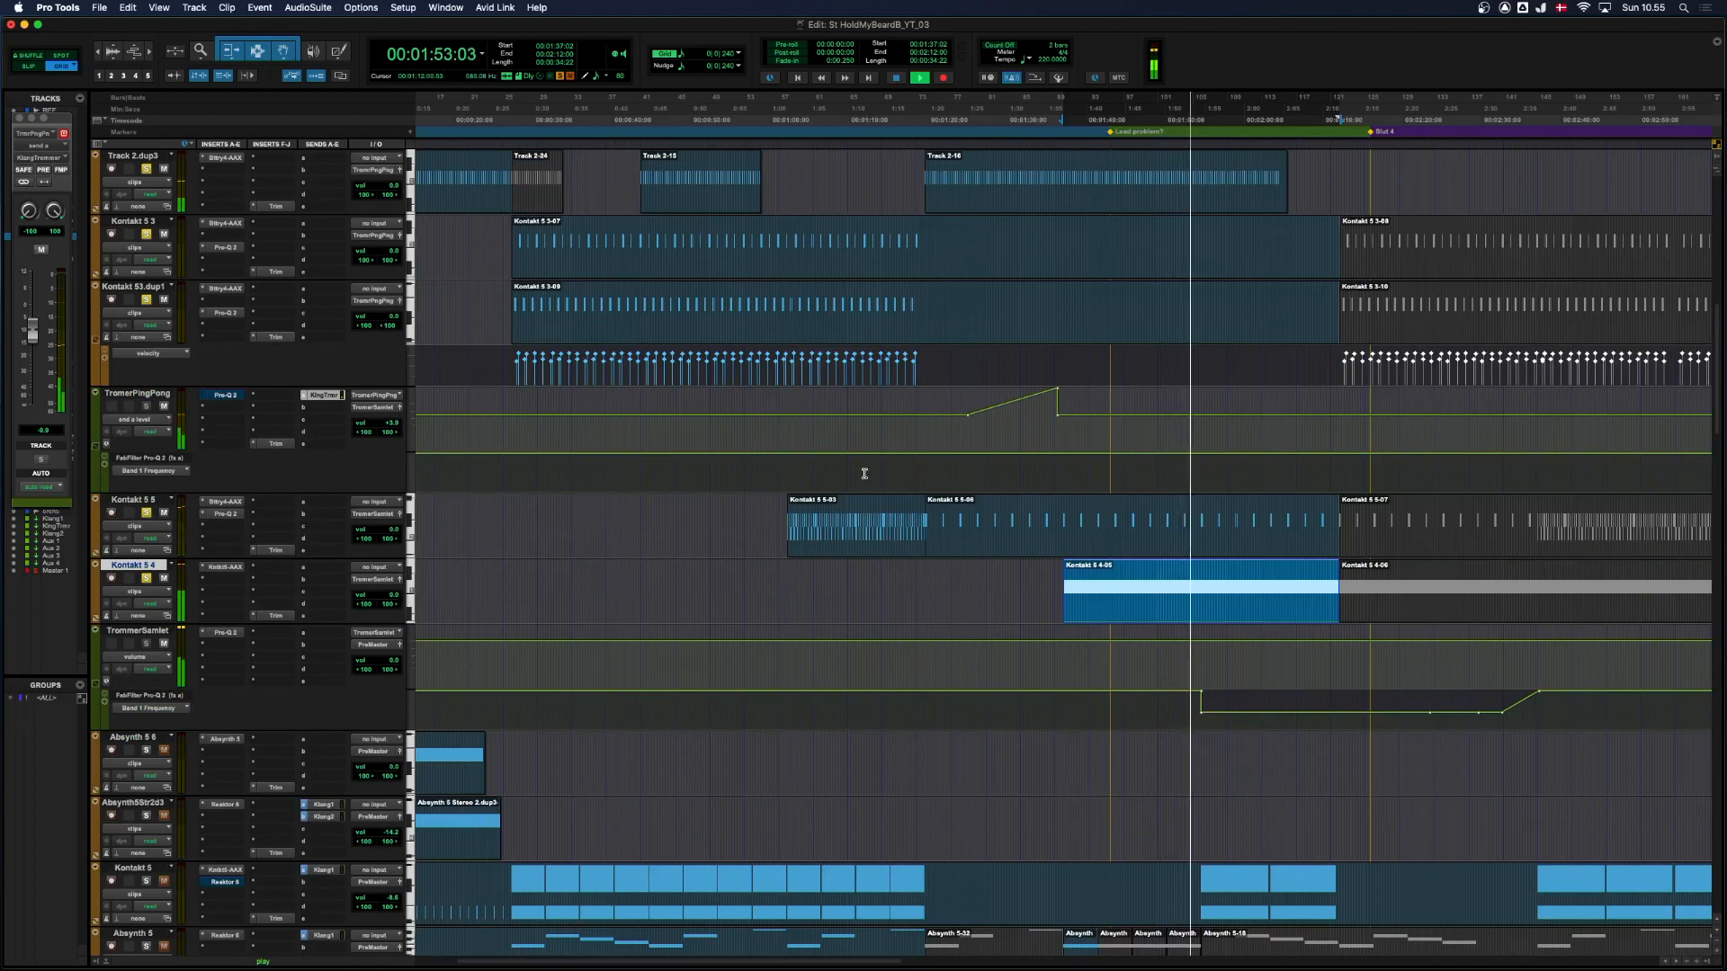
left_click(225, 632)
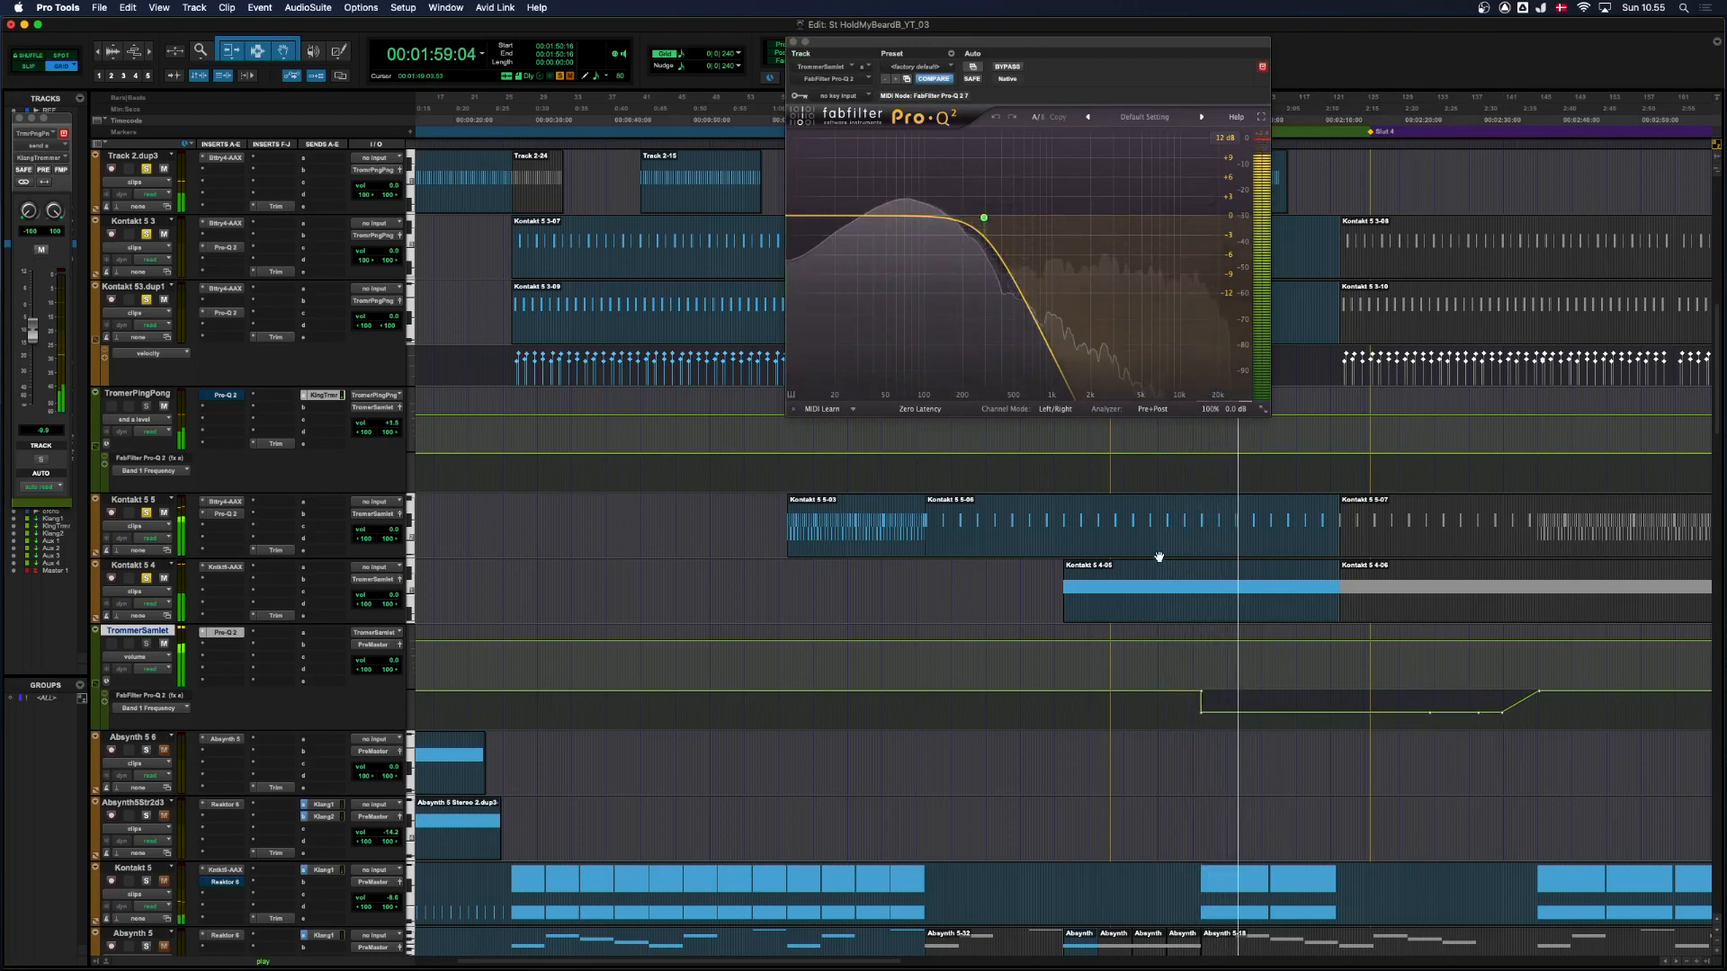
key("space")
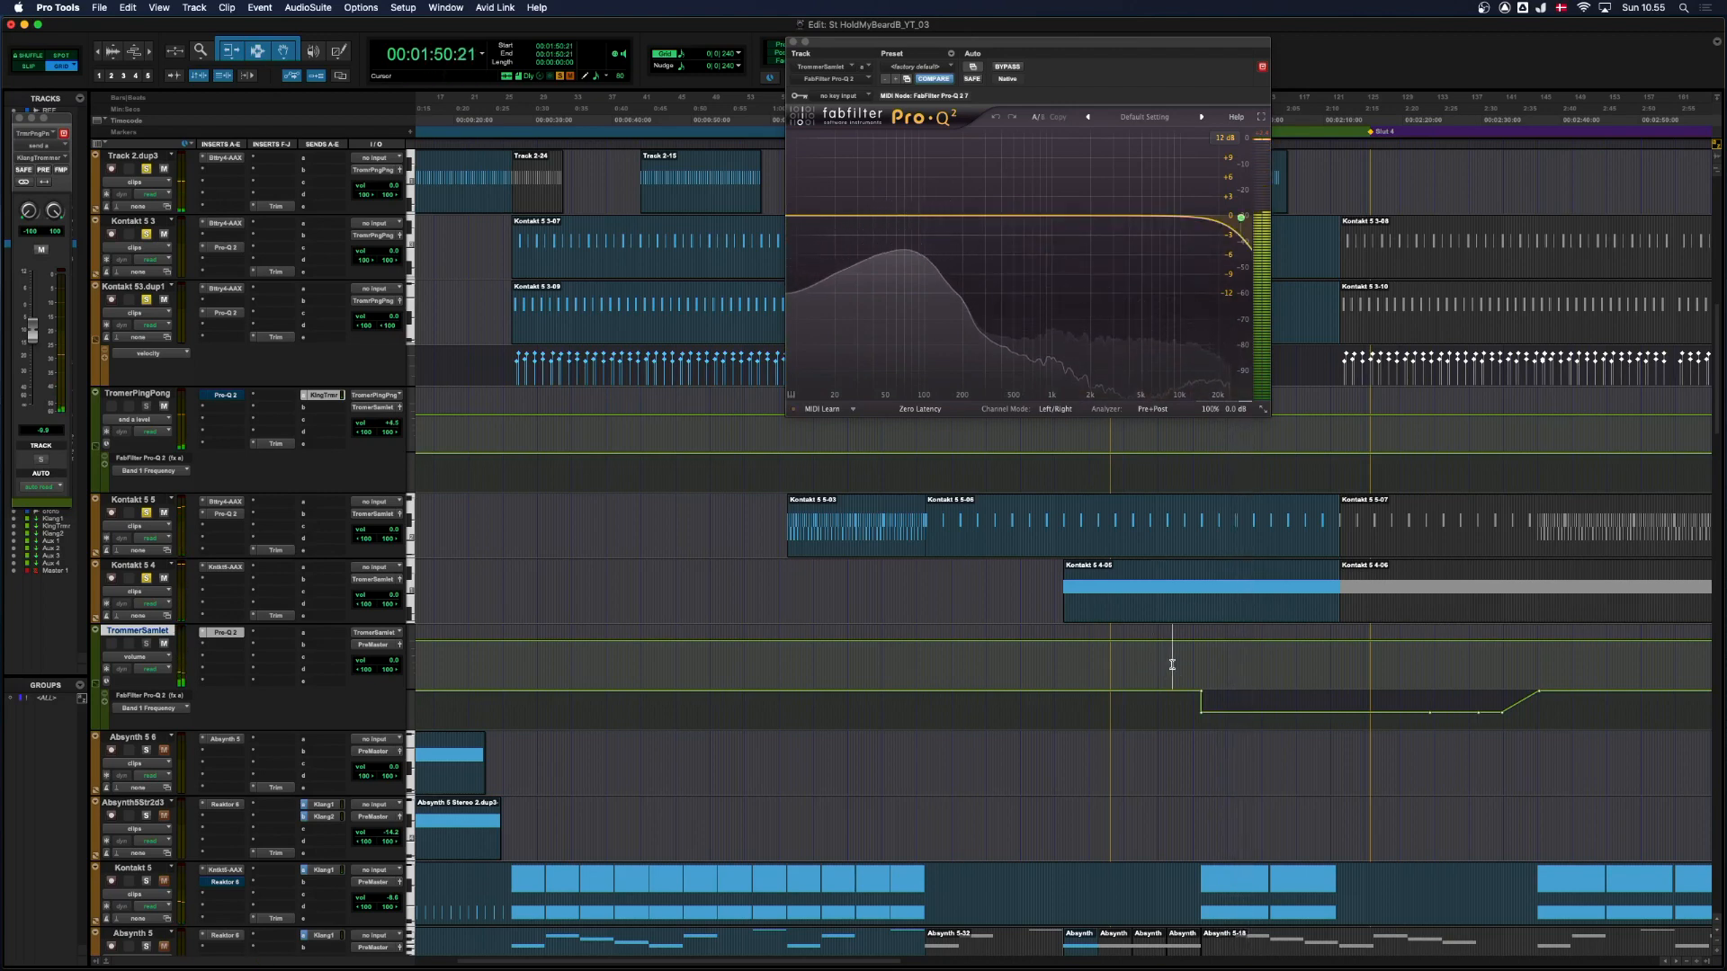
Play the soloed drums through the TrommerSamlet filter drop and compare them with the track's Pro-Q 2 bypassed.
left_click(1113, 662)
key("space")
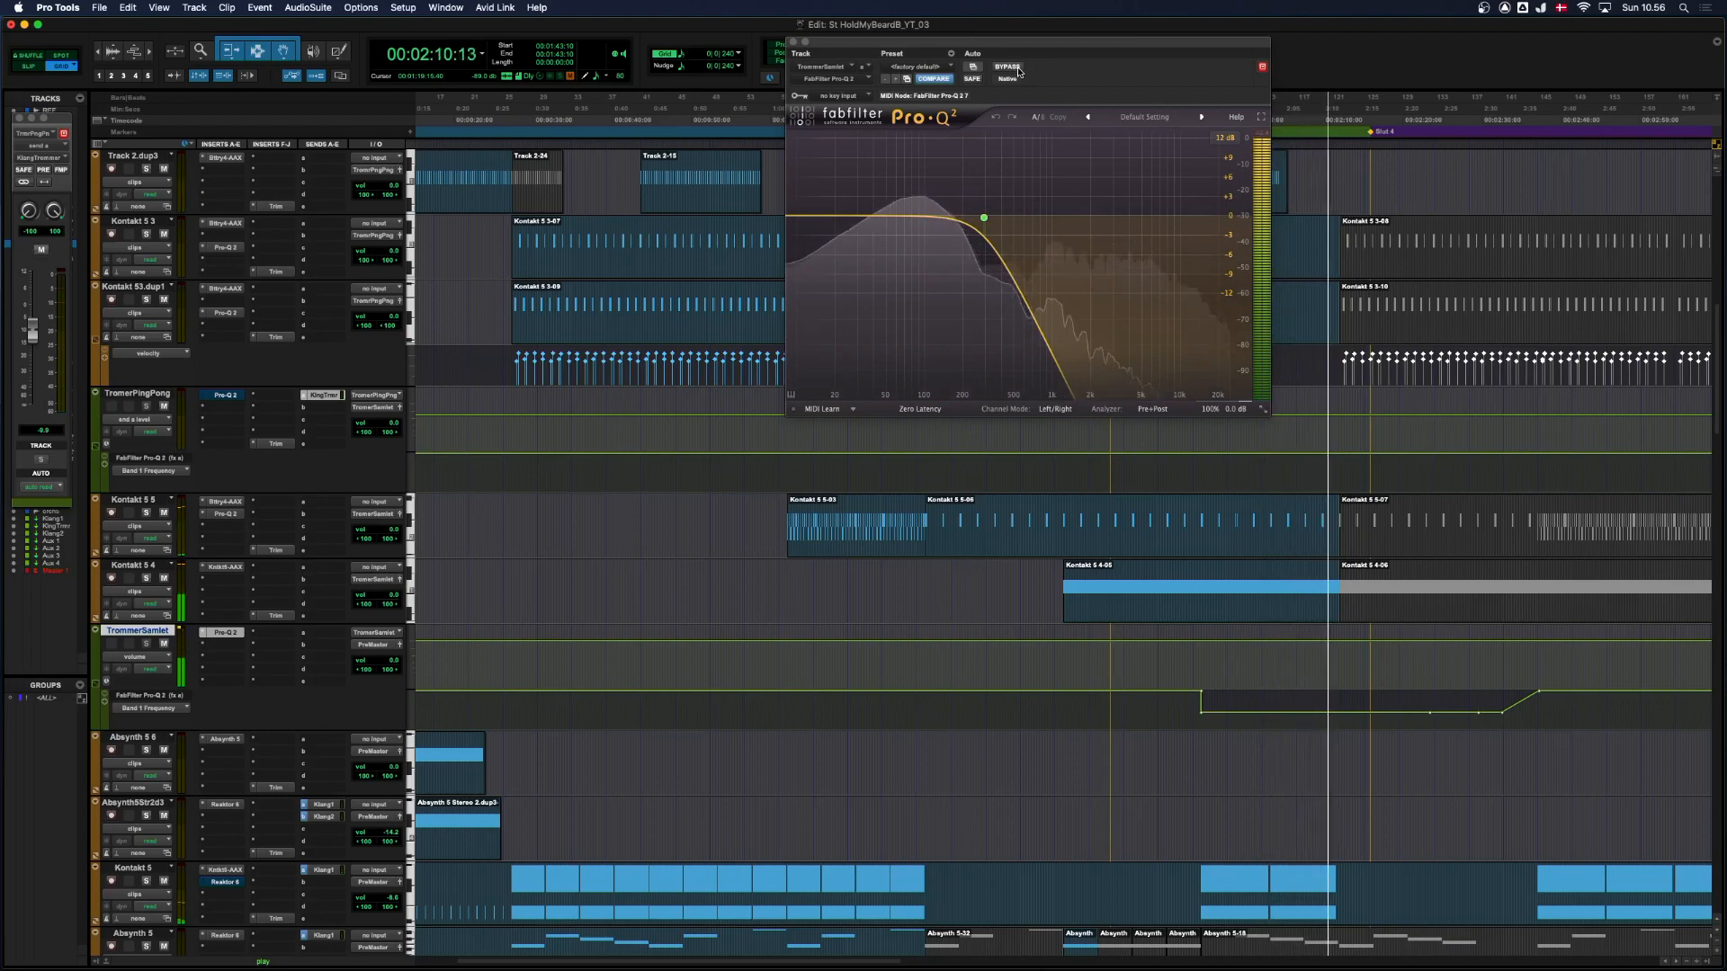
key("space")
left_click(1011, 69)
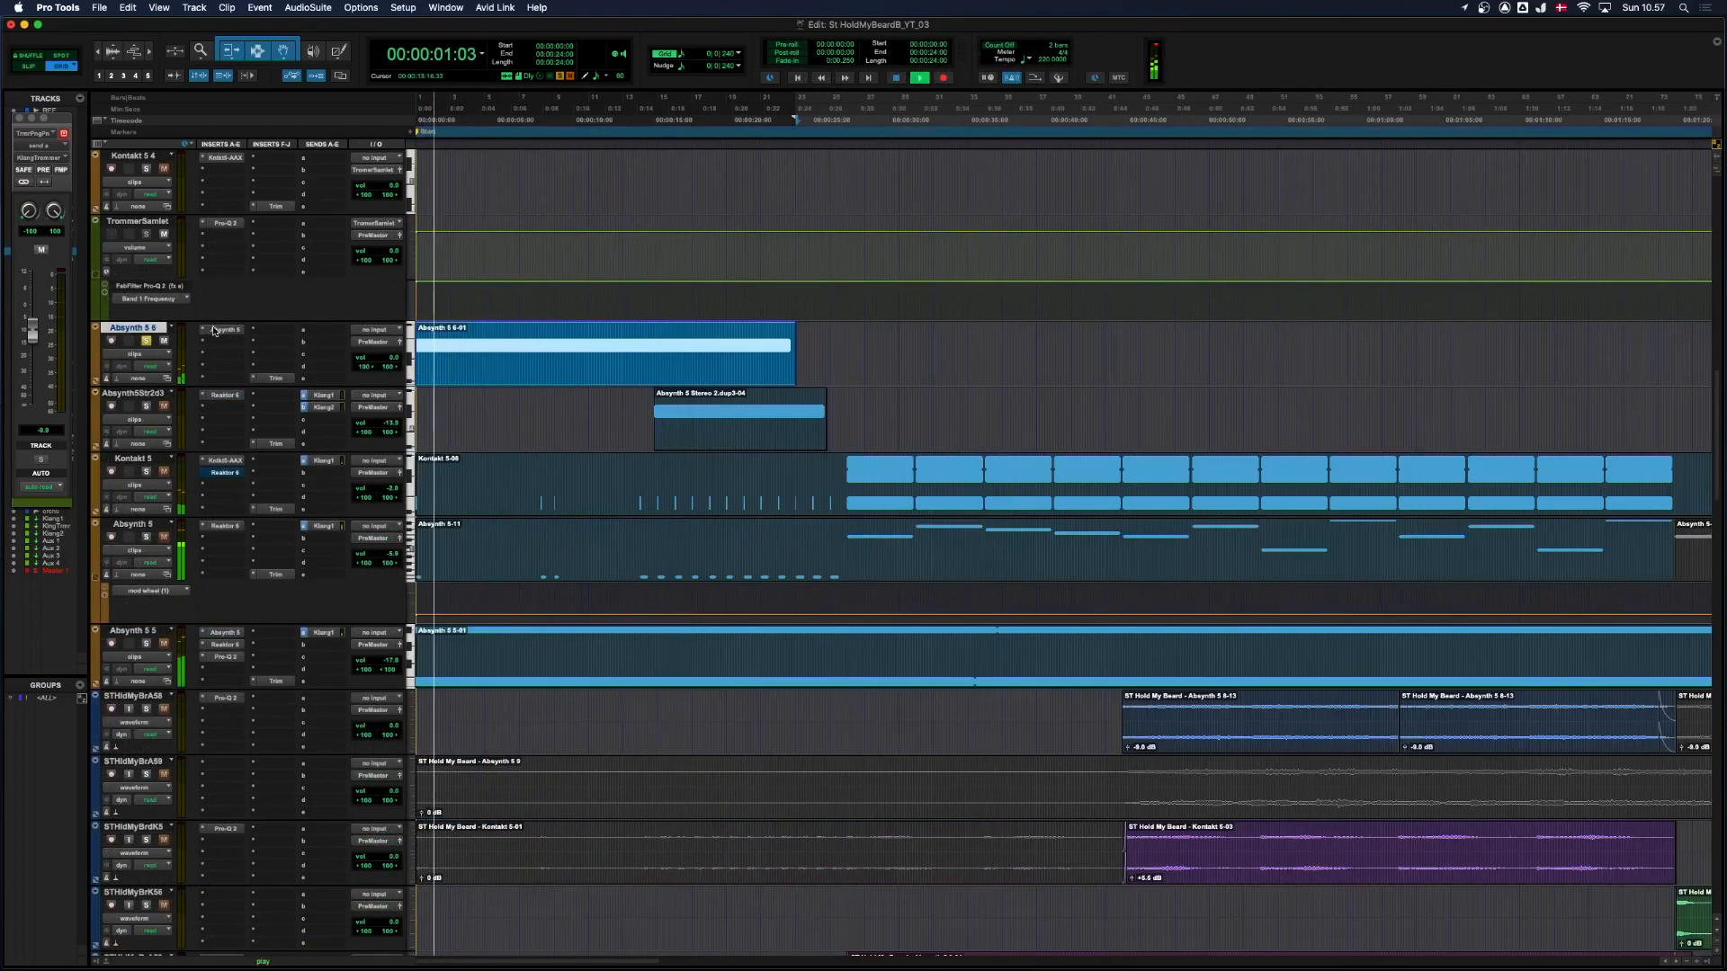
Inspect the Absynth 5 patch on the soloed Absynth 5 6 track during playback of the opening.
left_click(220, 330)
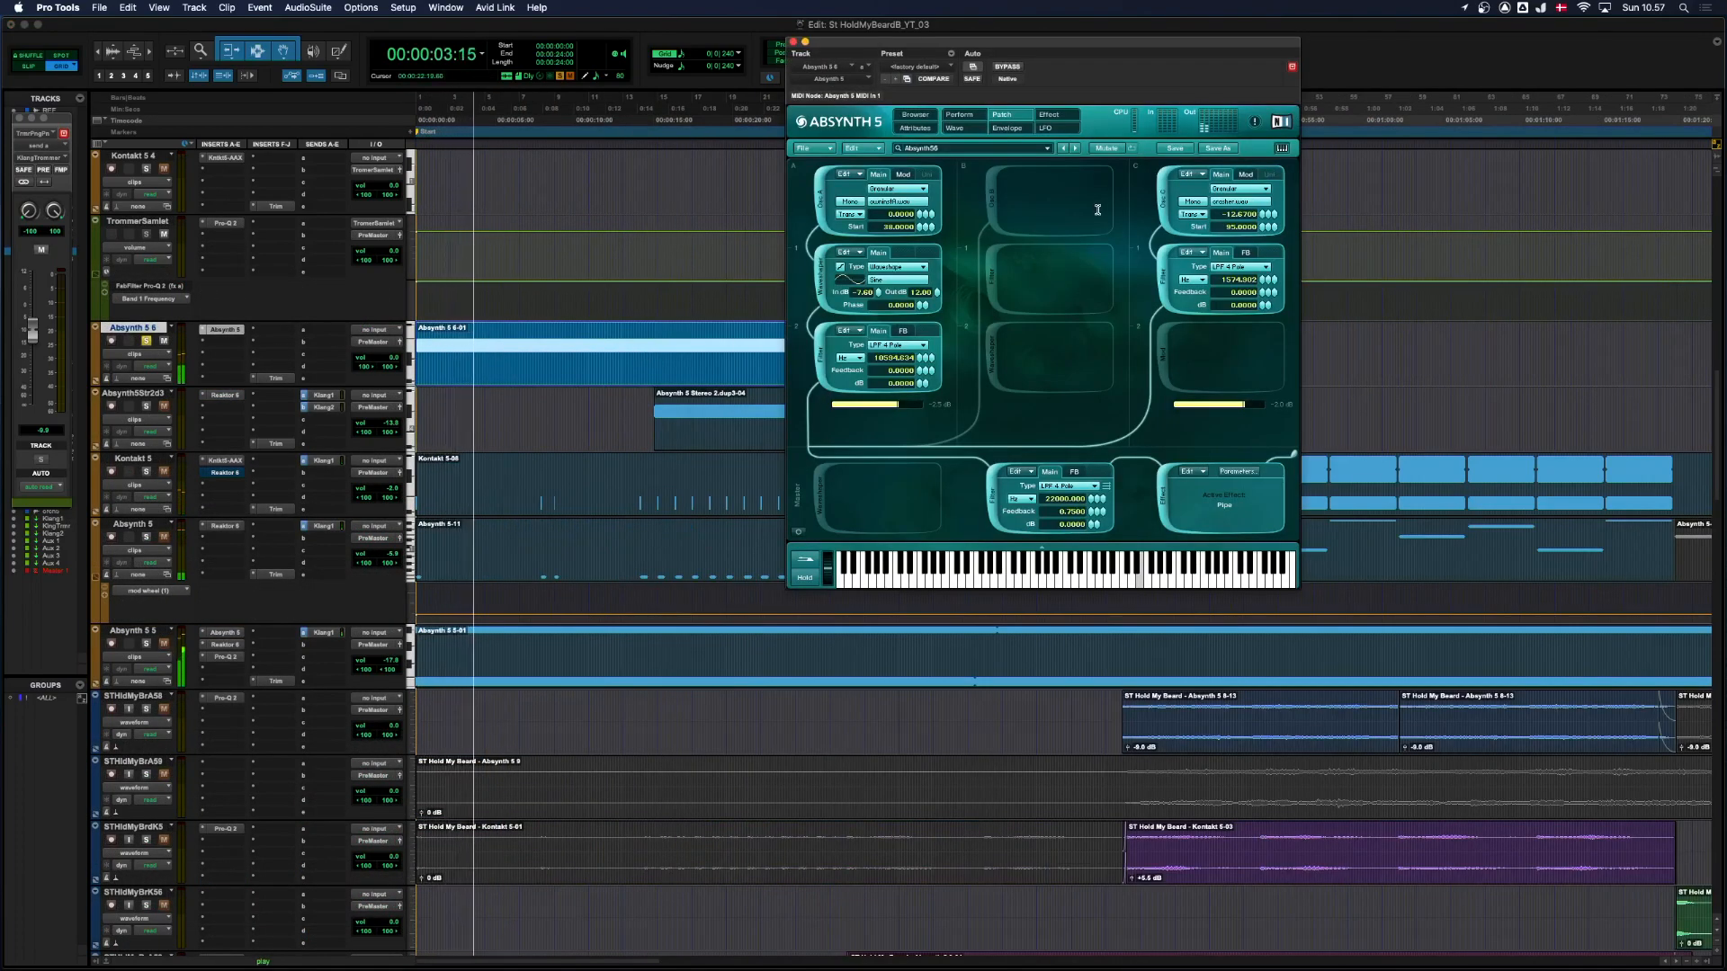
left_click(794, 41)
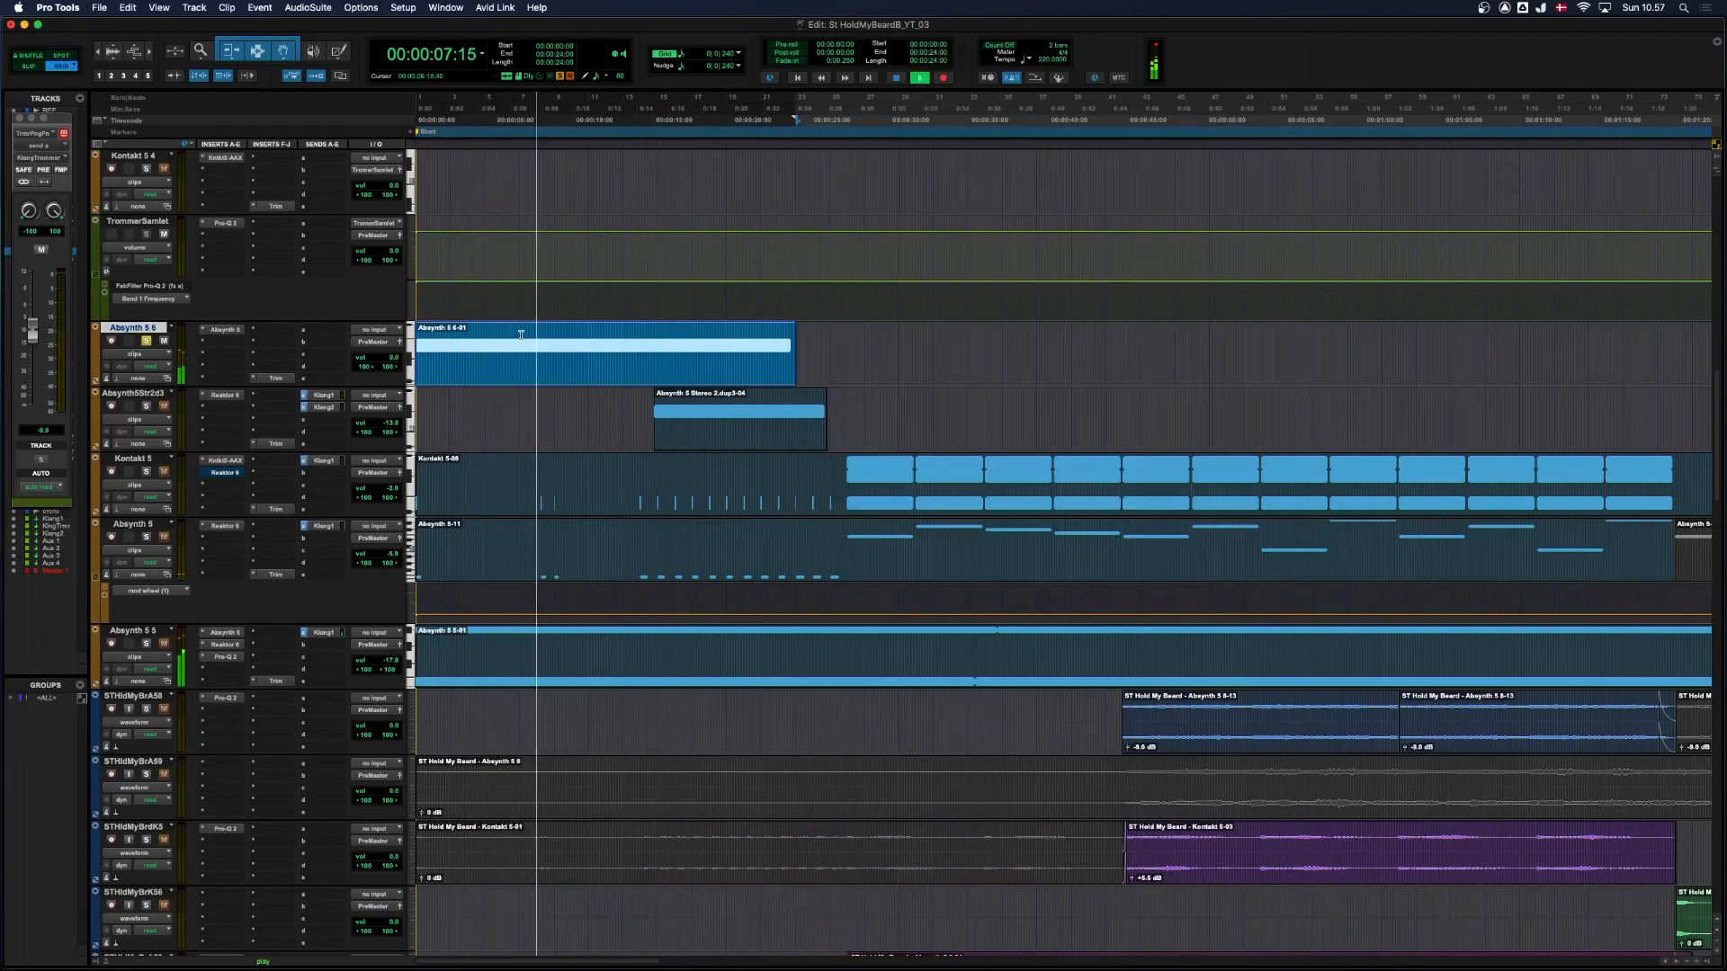
key("space")
Look over the Klang and Aux tracks, and replay the soloed Absynth 5 6-01 clip from the start.
scroll(503, 369, "down", 15)
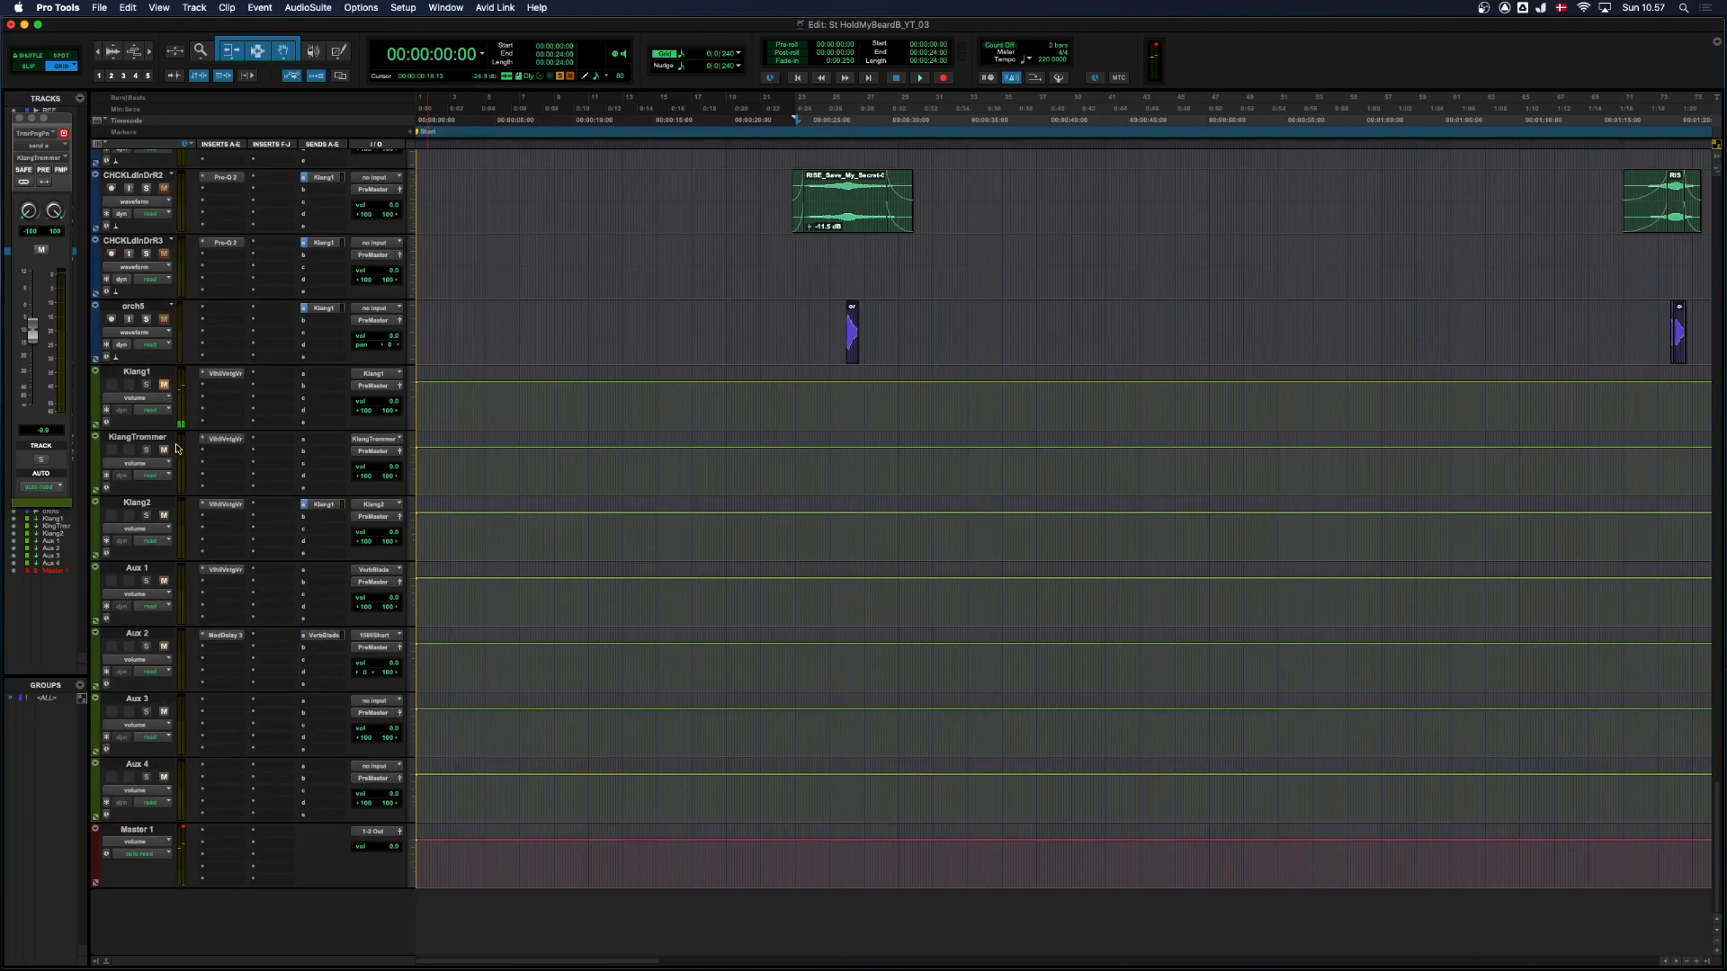
scroll(274, 692, "up", 20)
key("space")
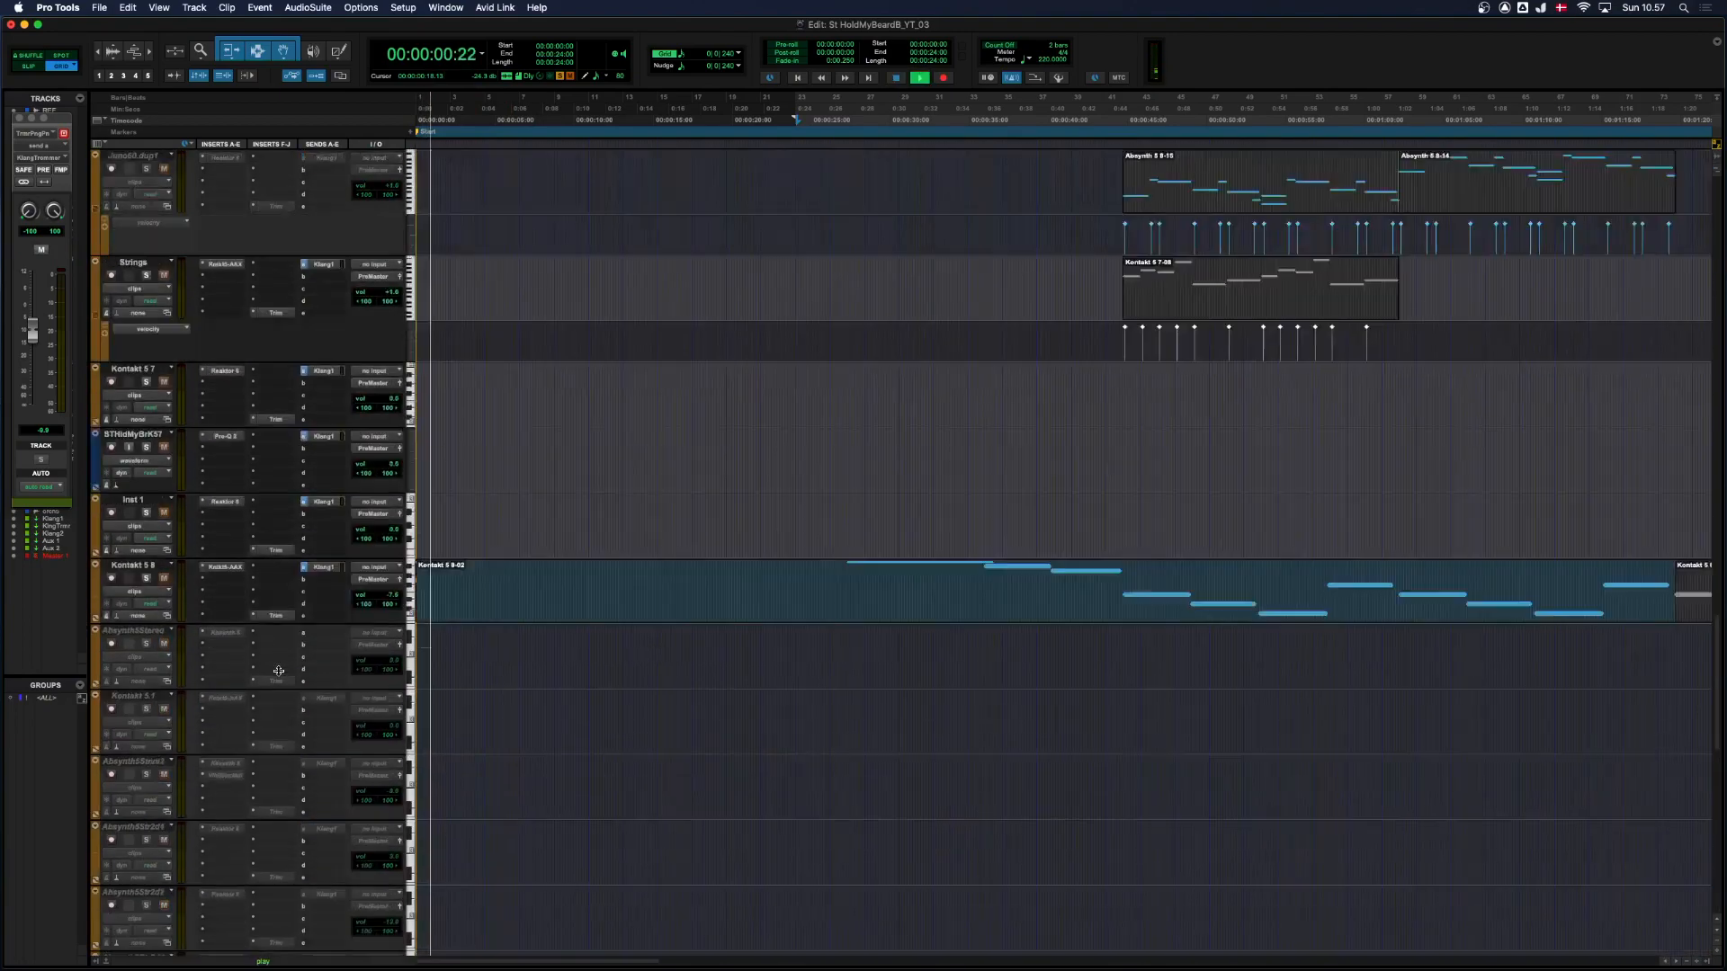
scroll(279, 671, "down", 10)
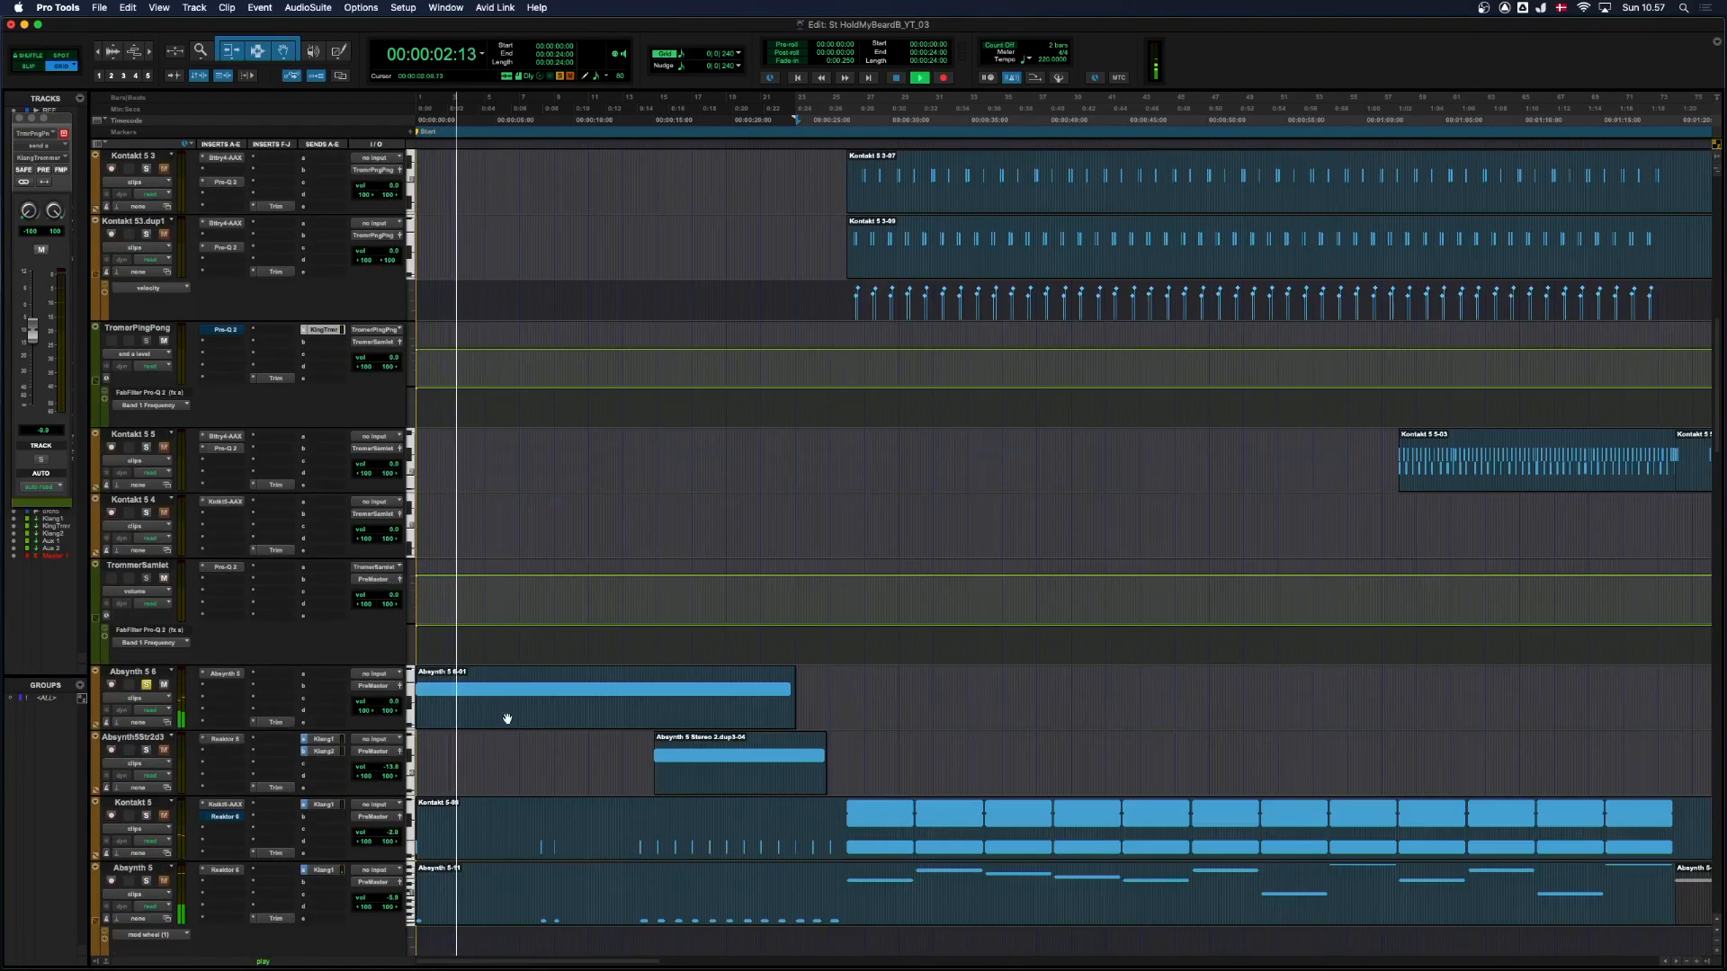
left_click(521, 718)
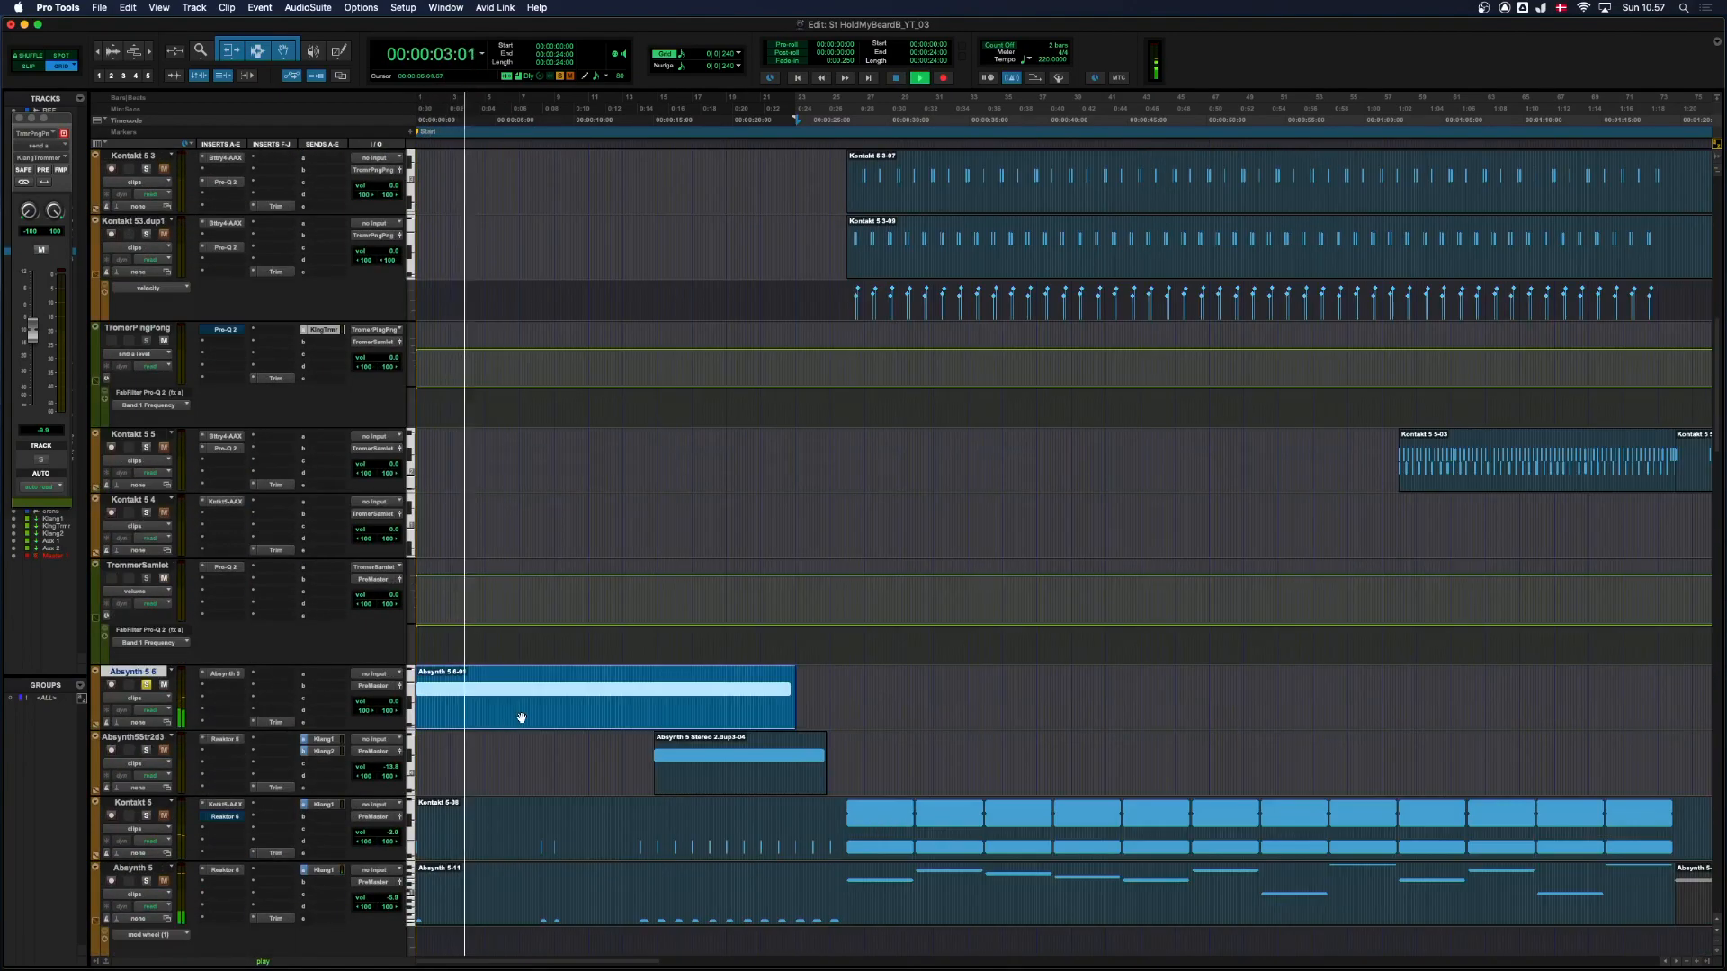
key("r")
key("t")
key("t")
key("r")
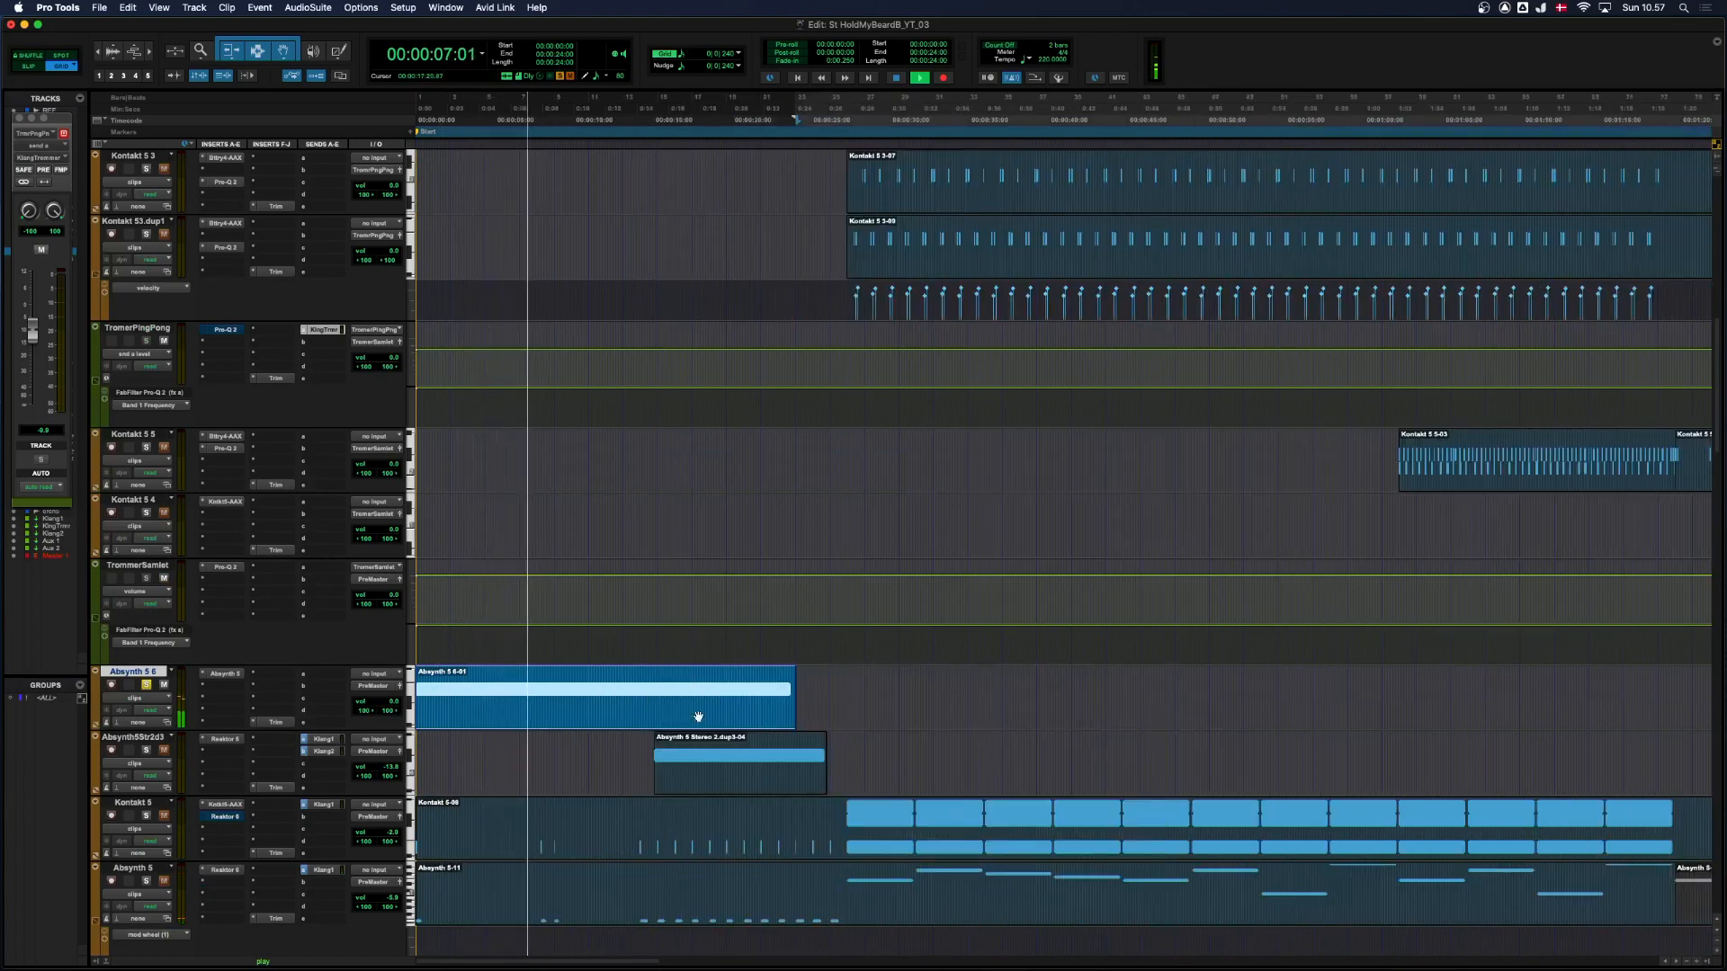
Audition the Absynth 5 Stereo 2.dup3-04 clip with its track soloed, checking its Reaktor 6 instrument and the Klang aux tracks it feeds.
left_click(699, 773)
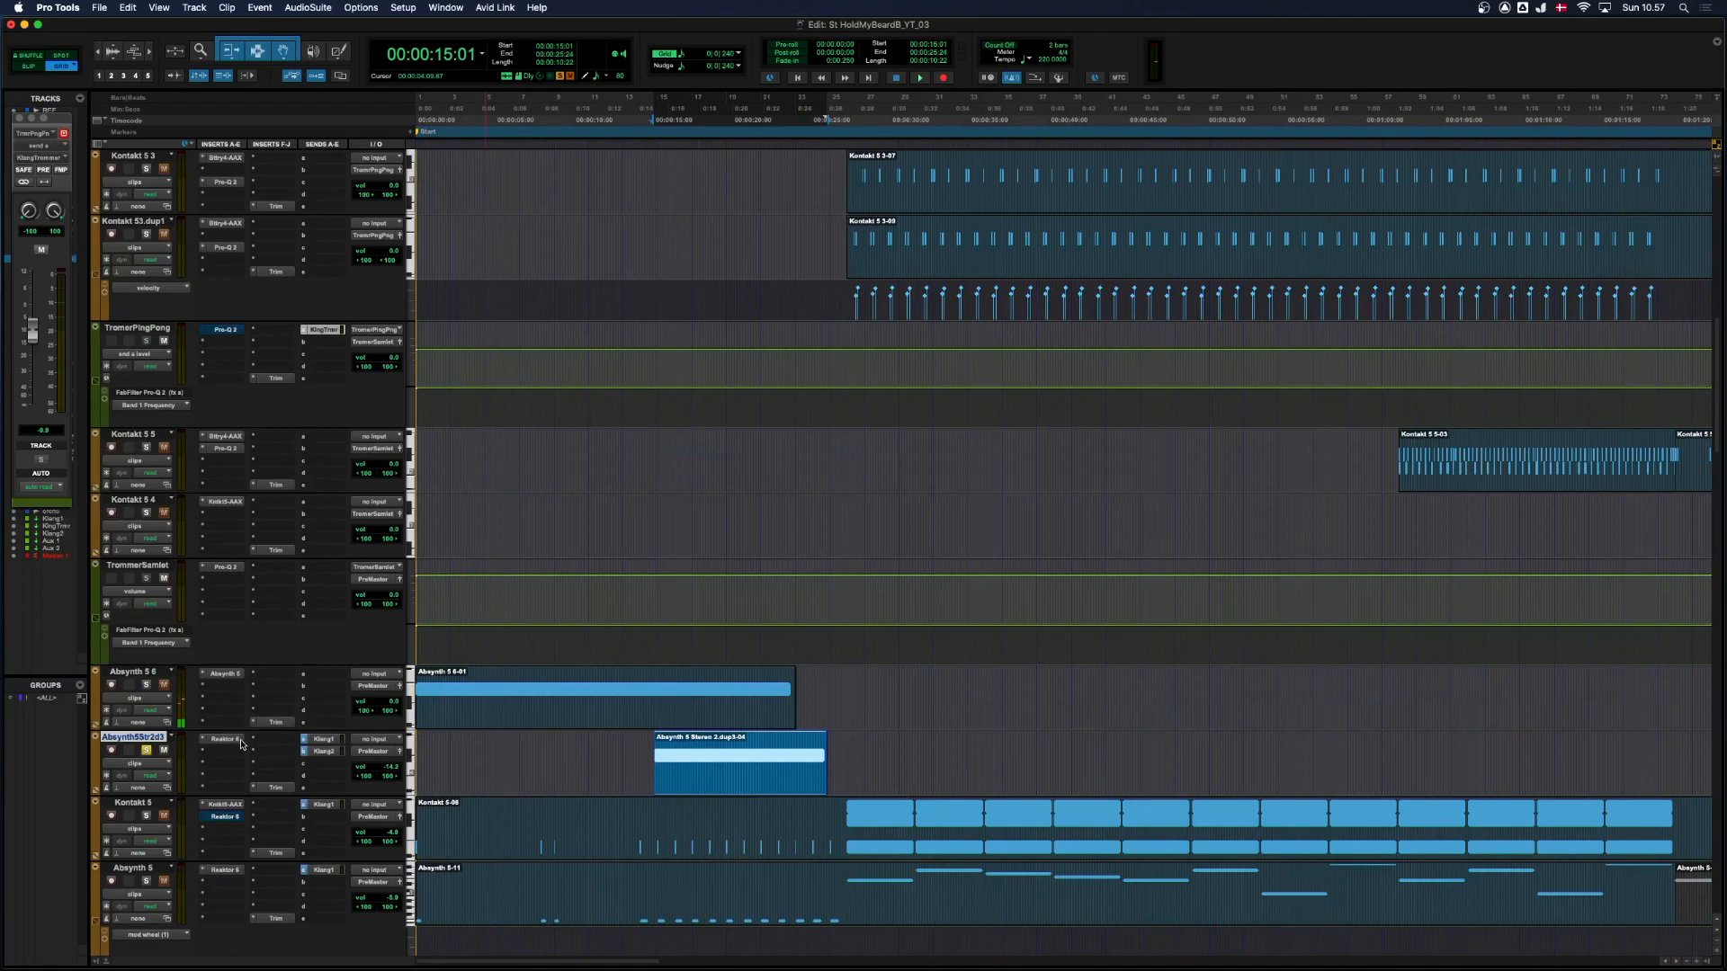
left_click(224, 739)
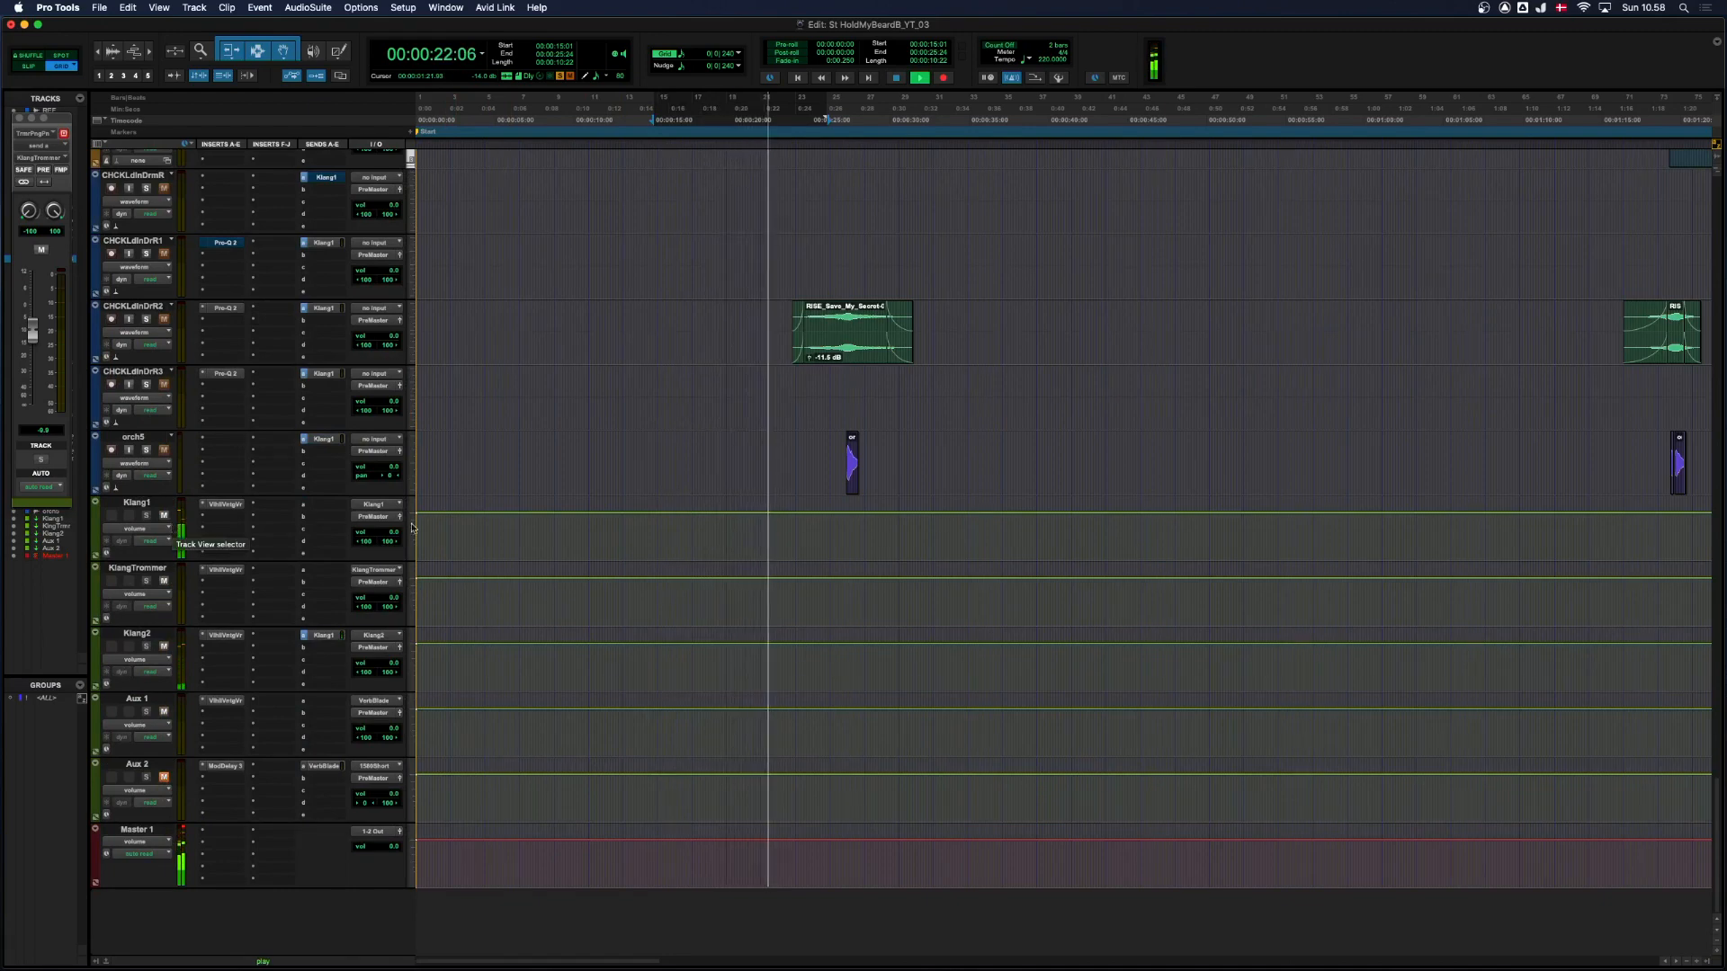
scroll(644, 454, "up", 15)
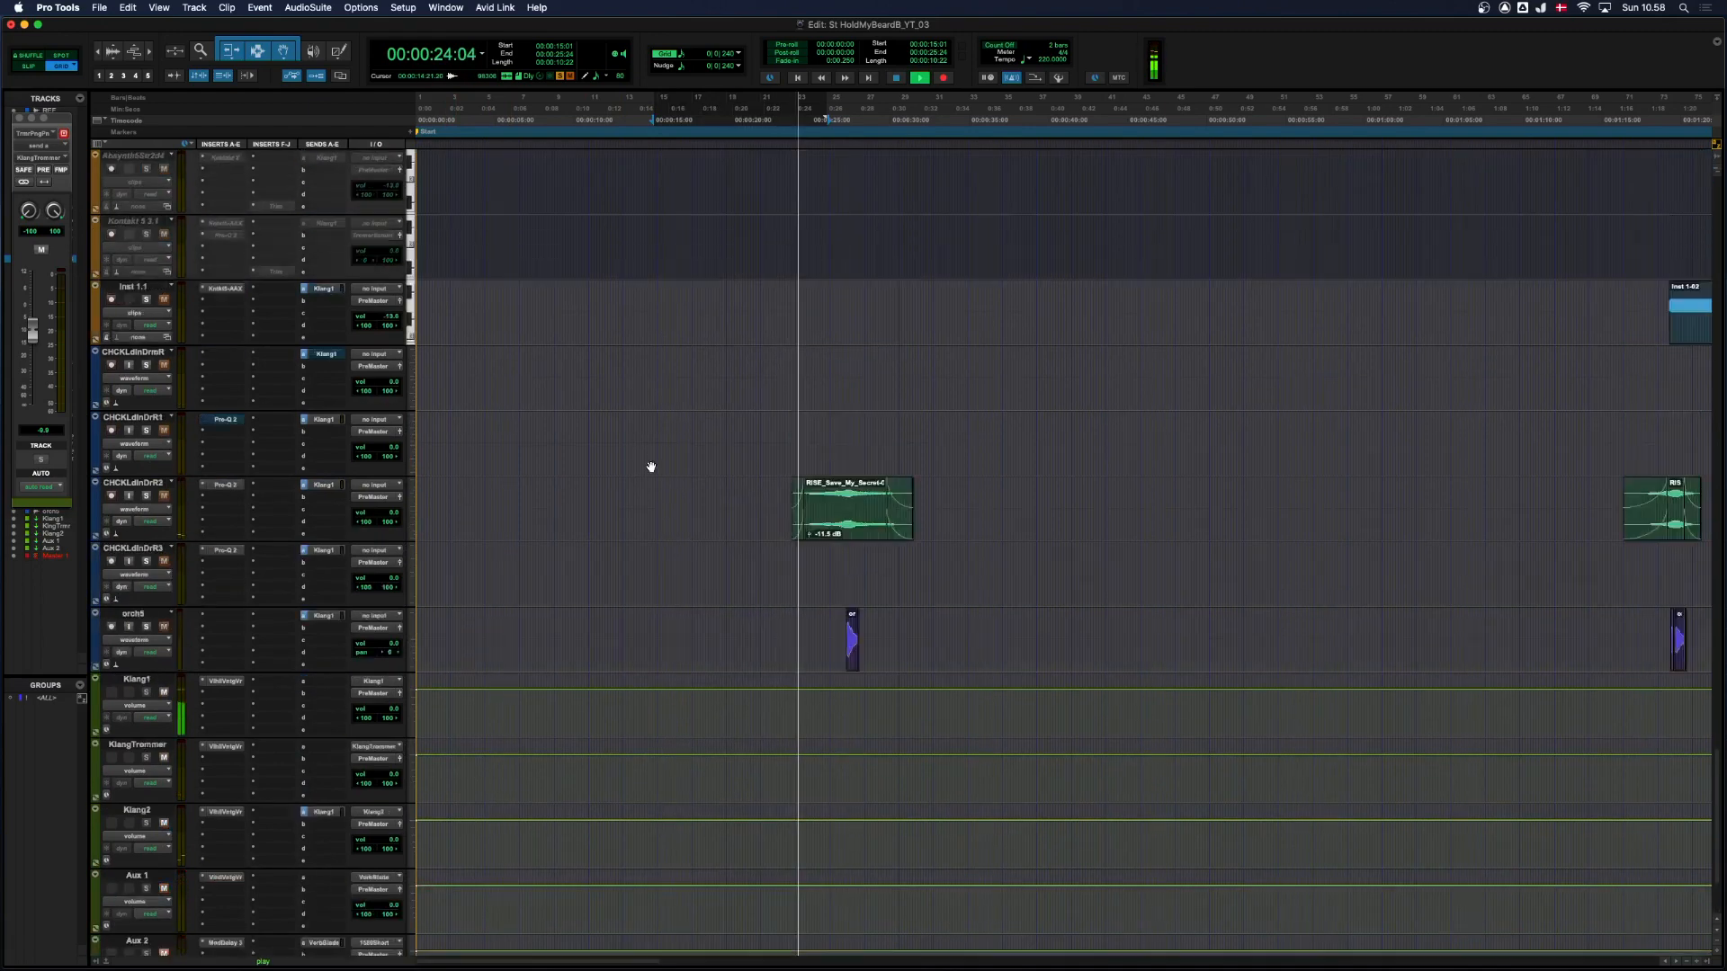
key("space")
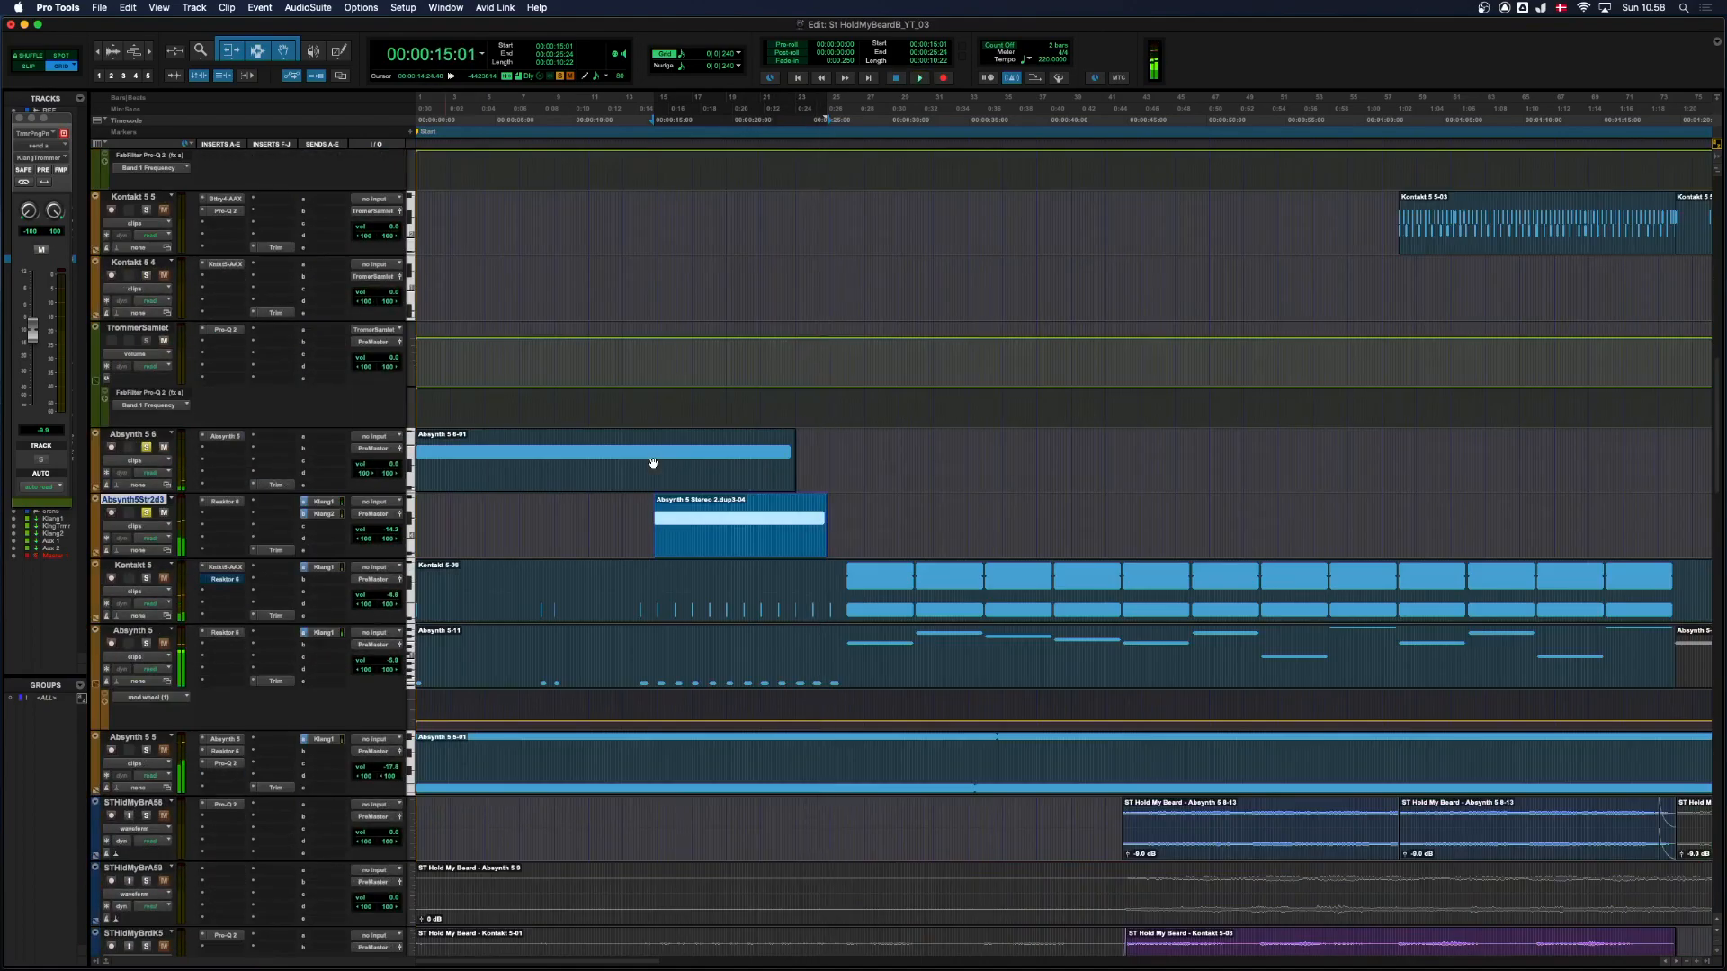
Solo the Kontakt 5 track and play it from the session start and from its first short hits at 00:00:07:17.
left_click(144, 567)
left_click(525, 606)
key("Return")
key("space")
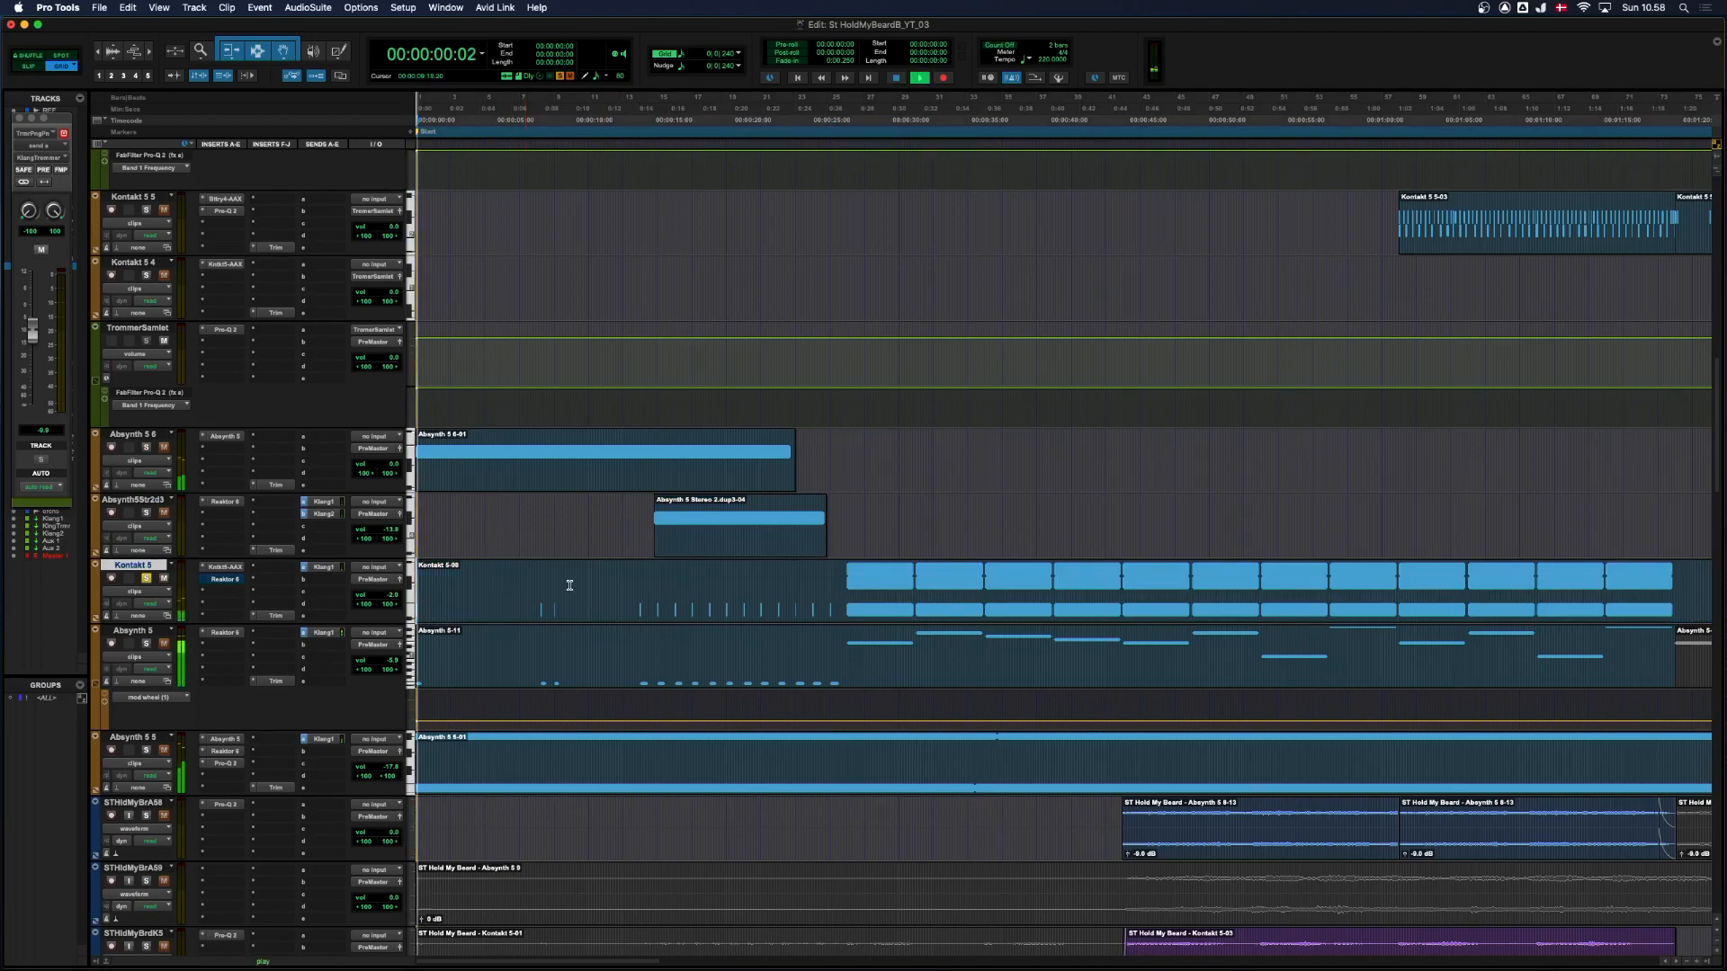
scroll(549, 583, "down", 1)
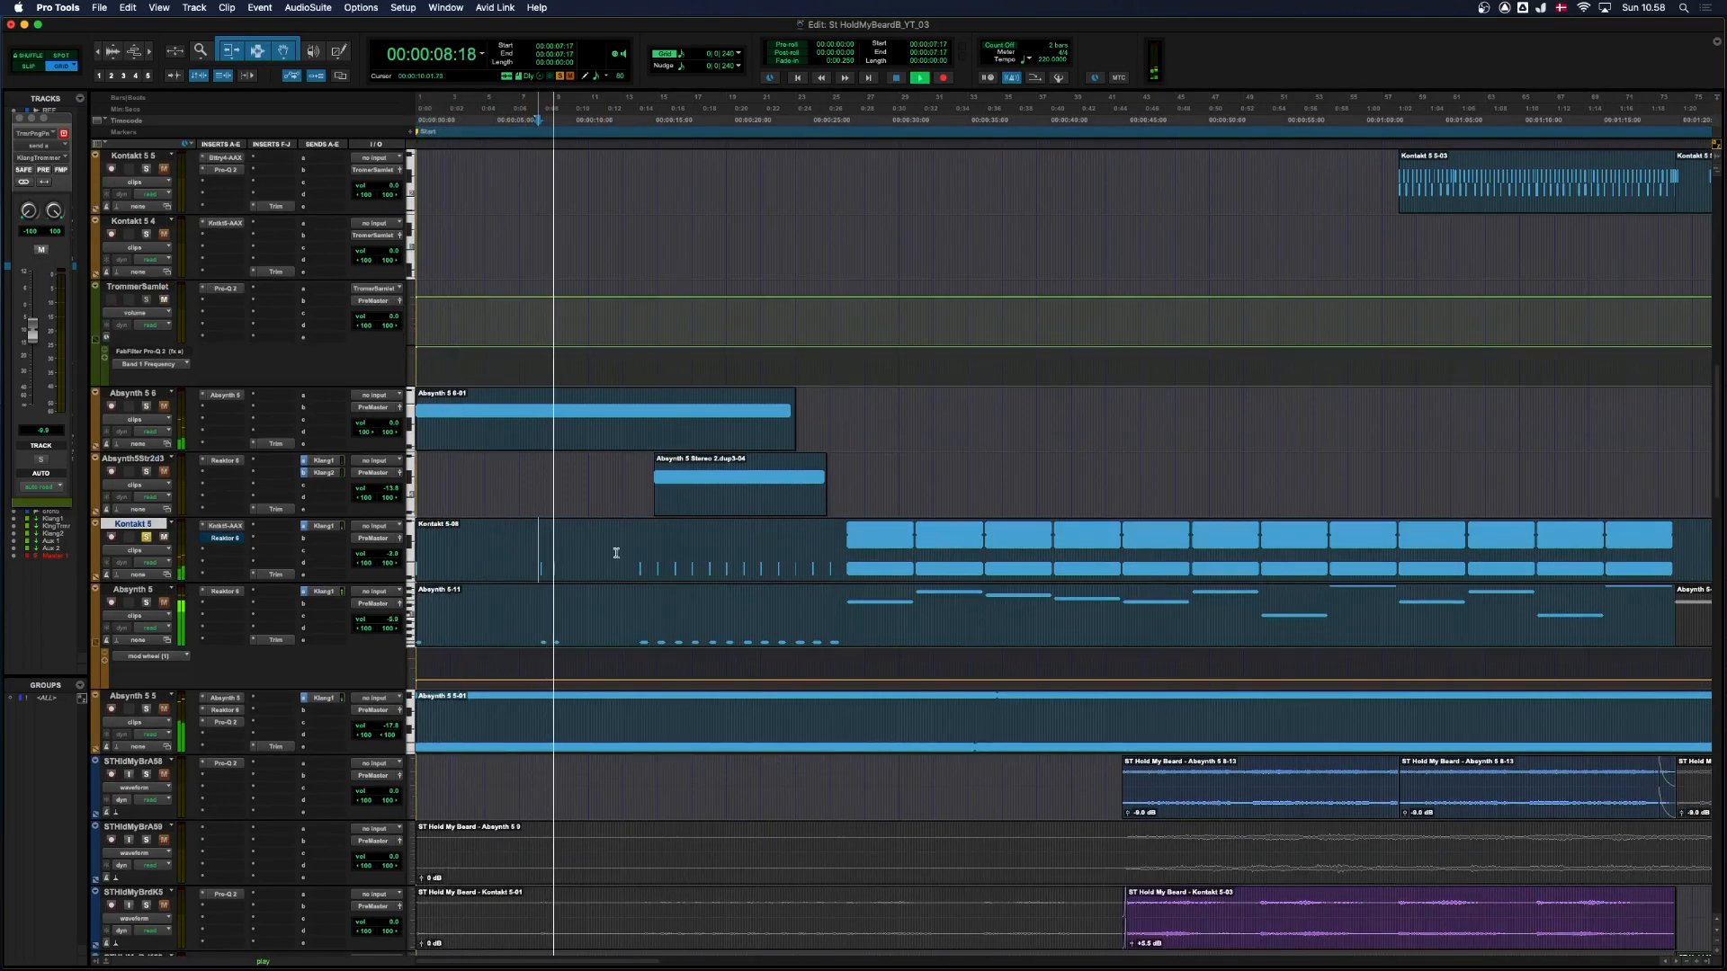
key("space")
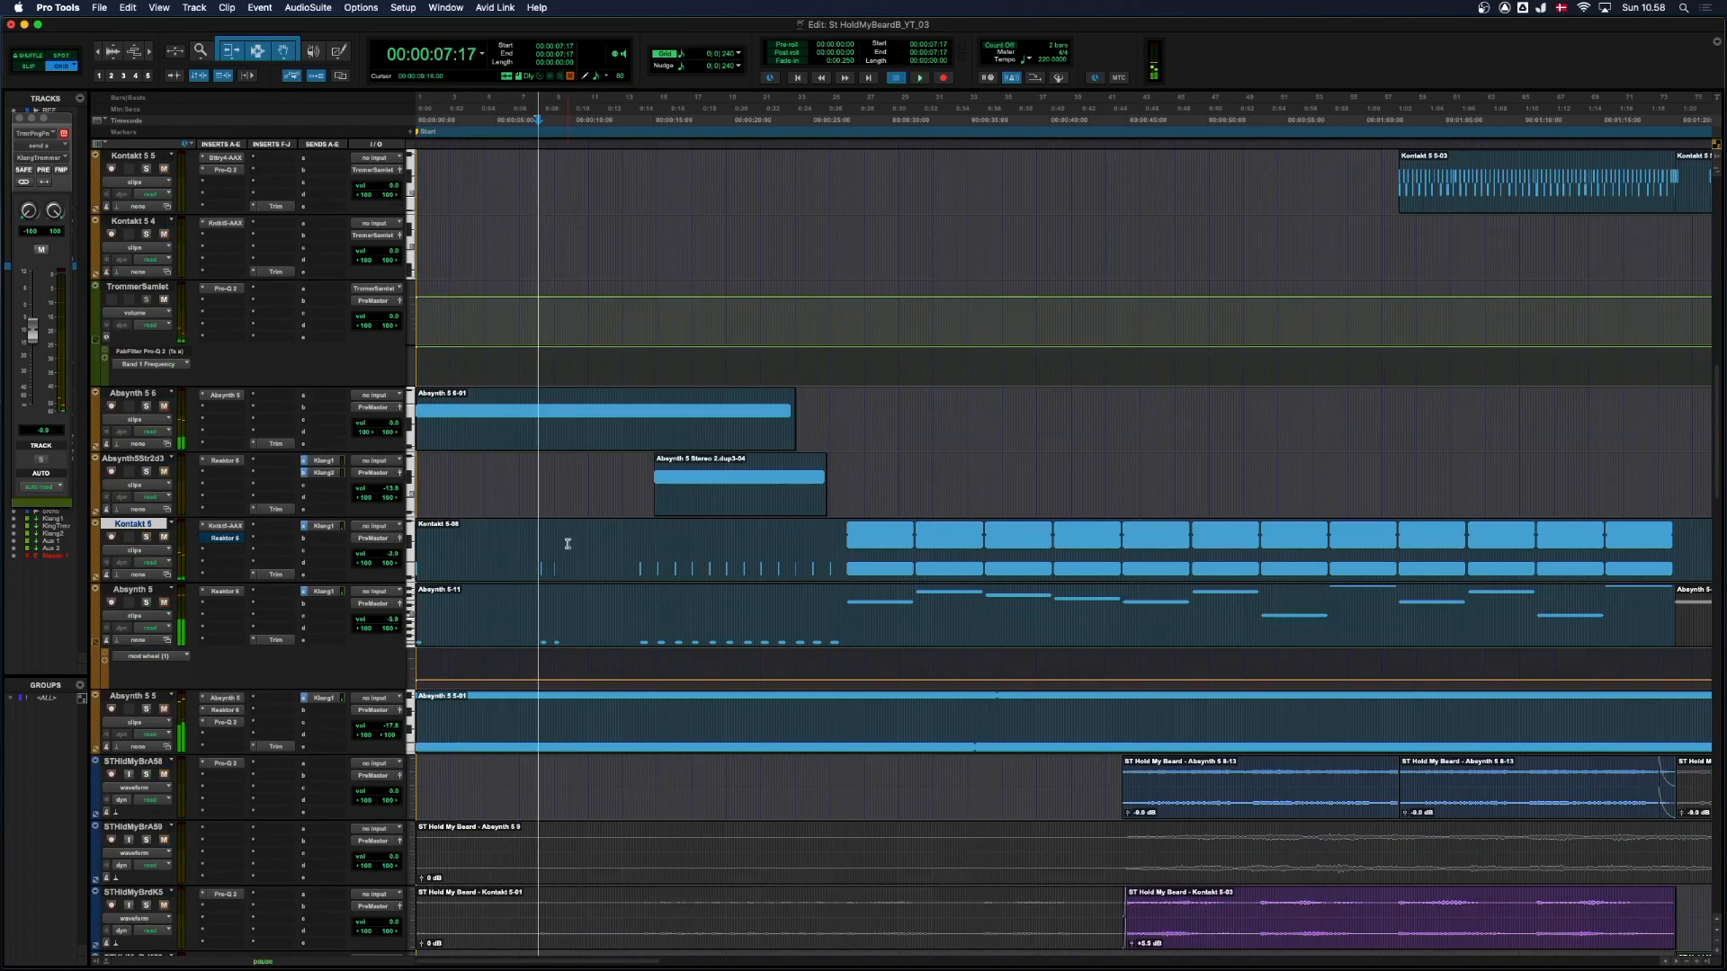
key("space")
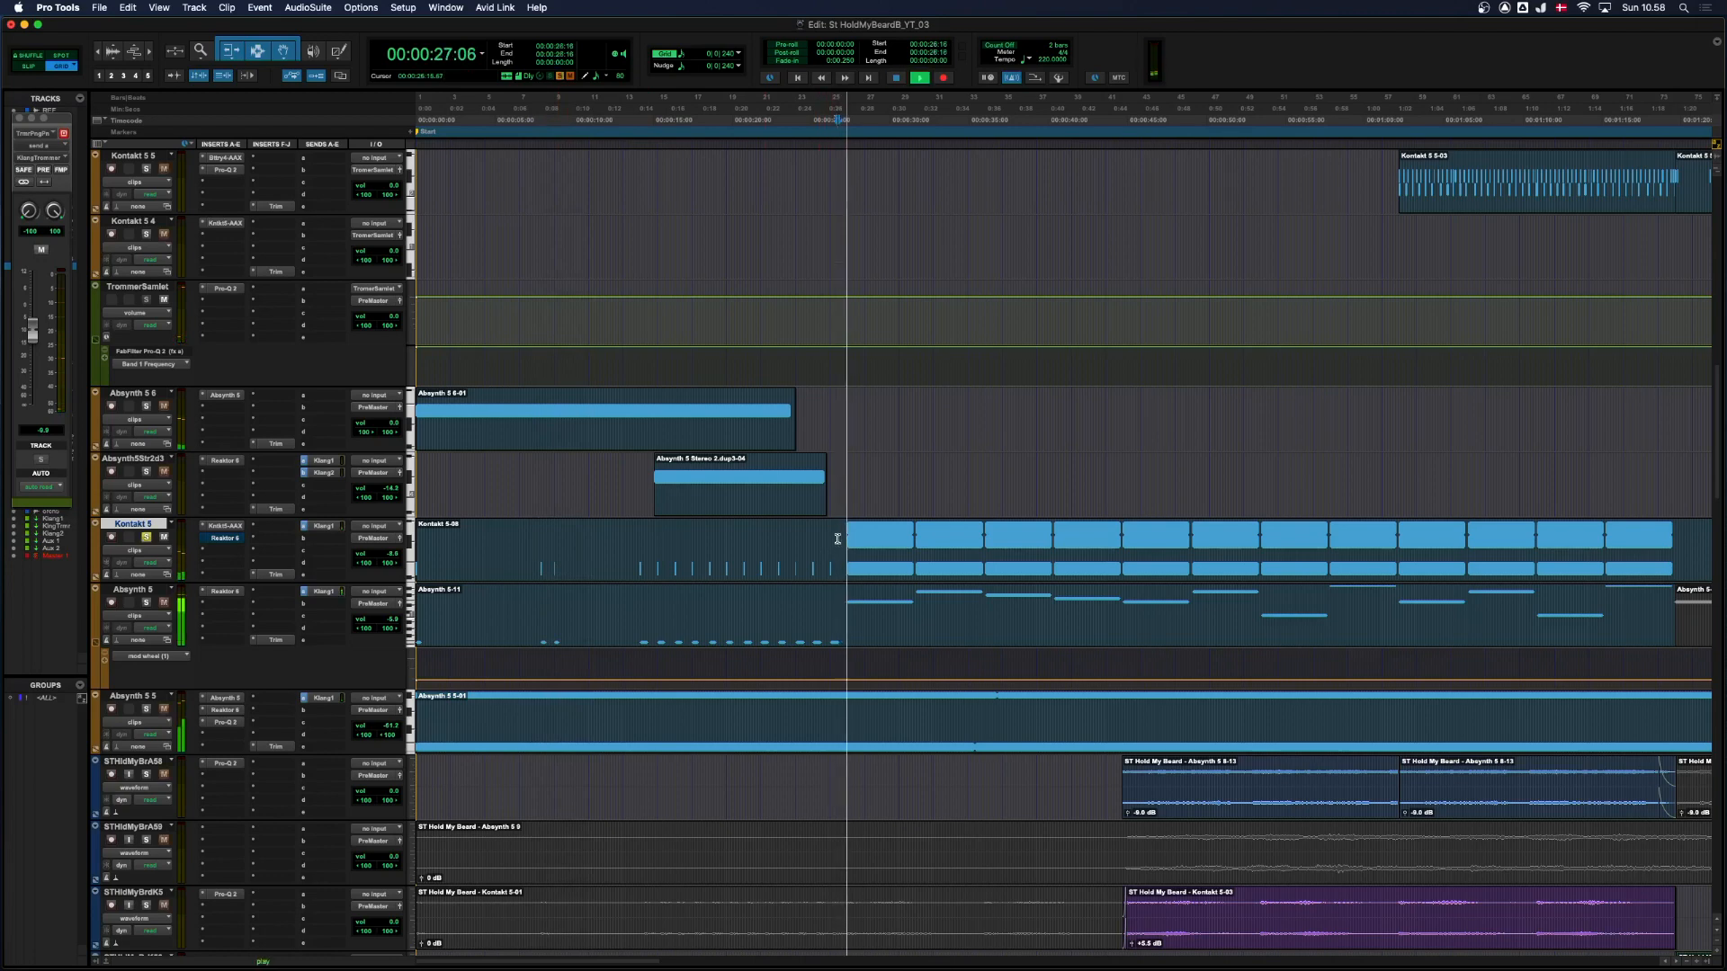
Listen to the soloed Kontakt 5 track from 00:00:28:16 while viewing its repeated note blocks across the arrangement.
key("r")
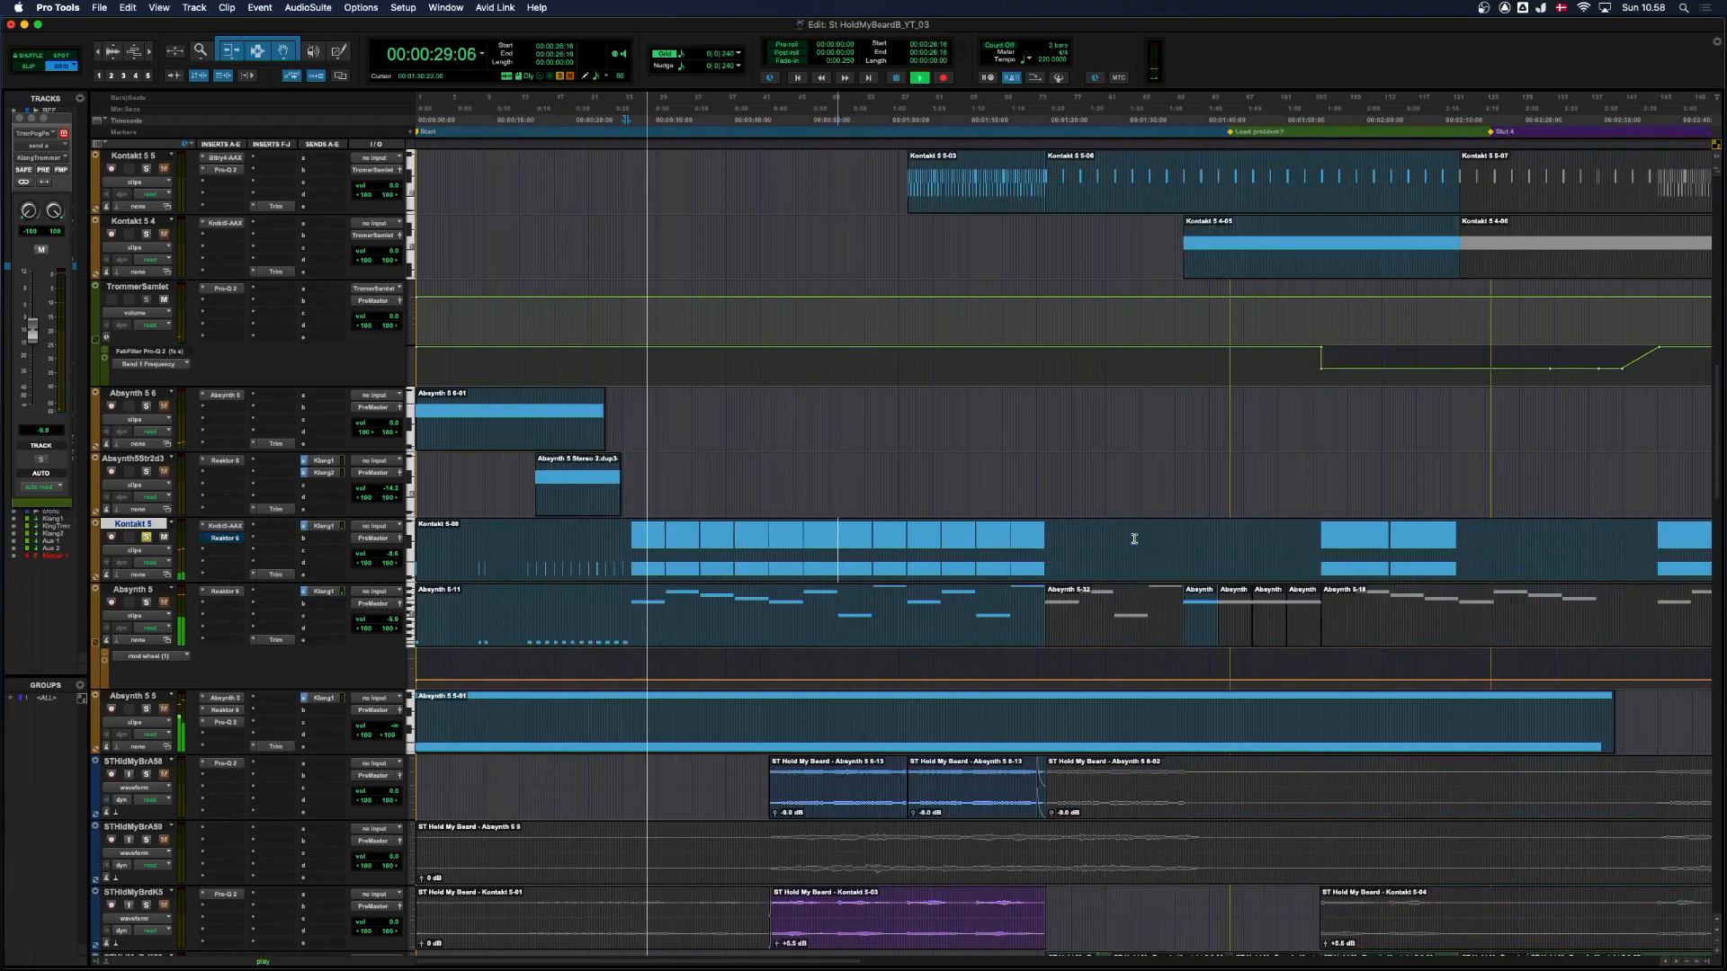
key("t")
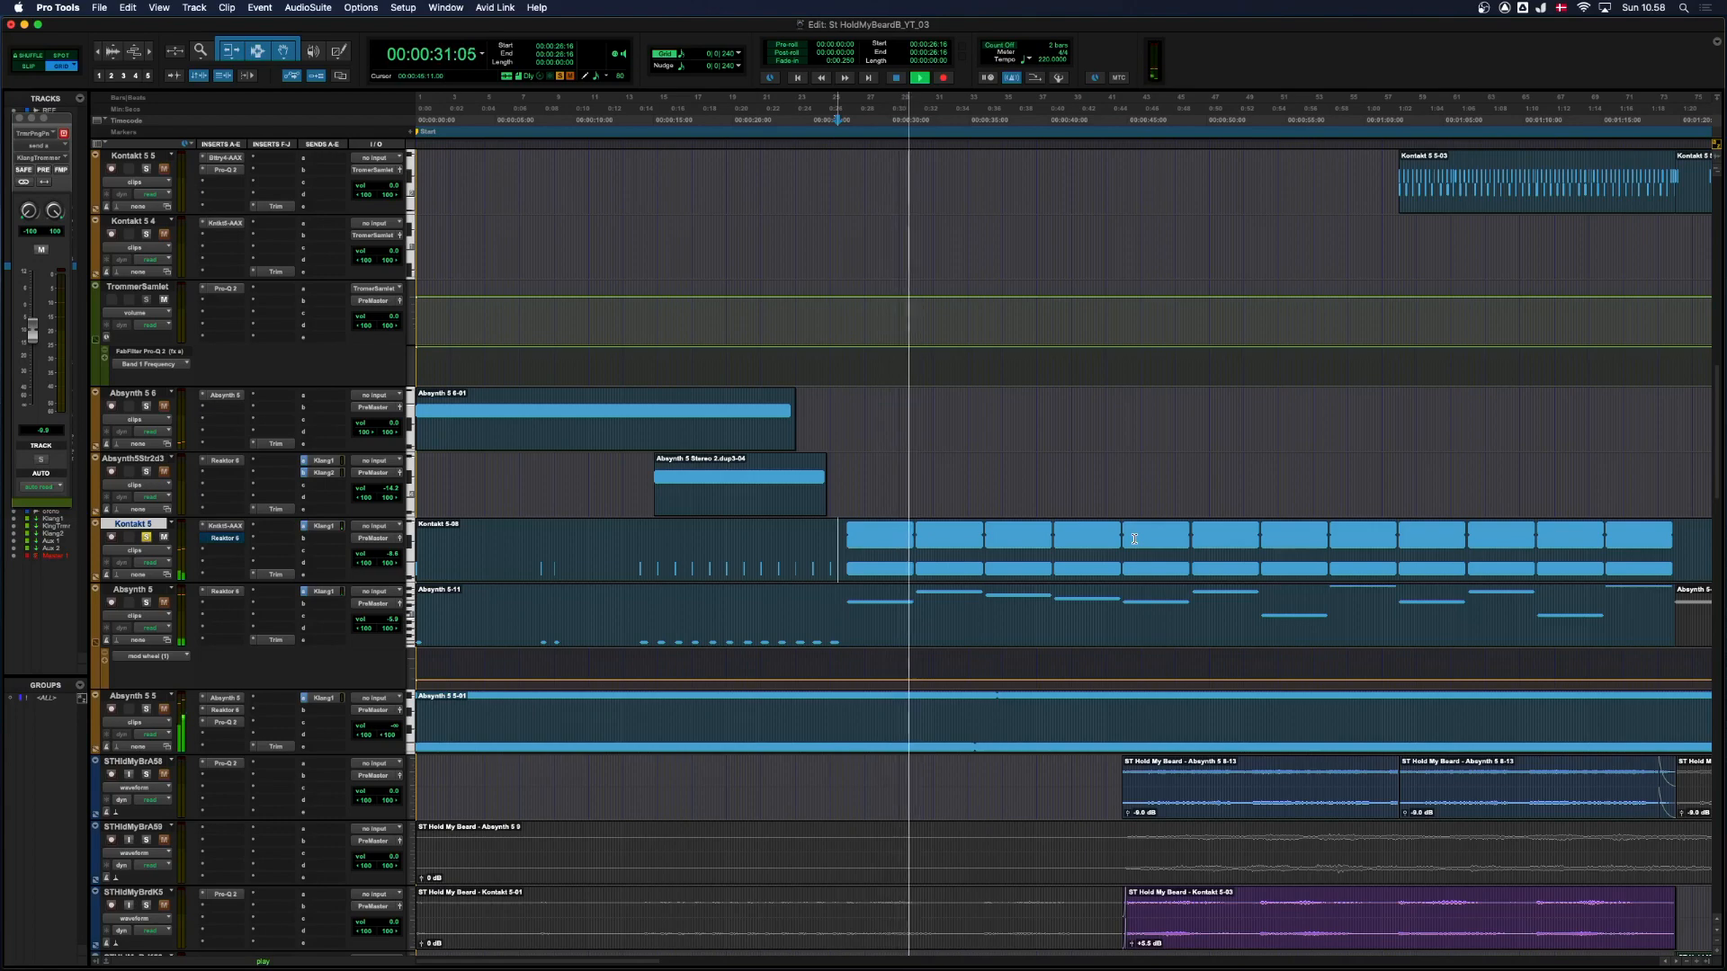
key("r")
key("r")
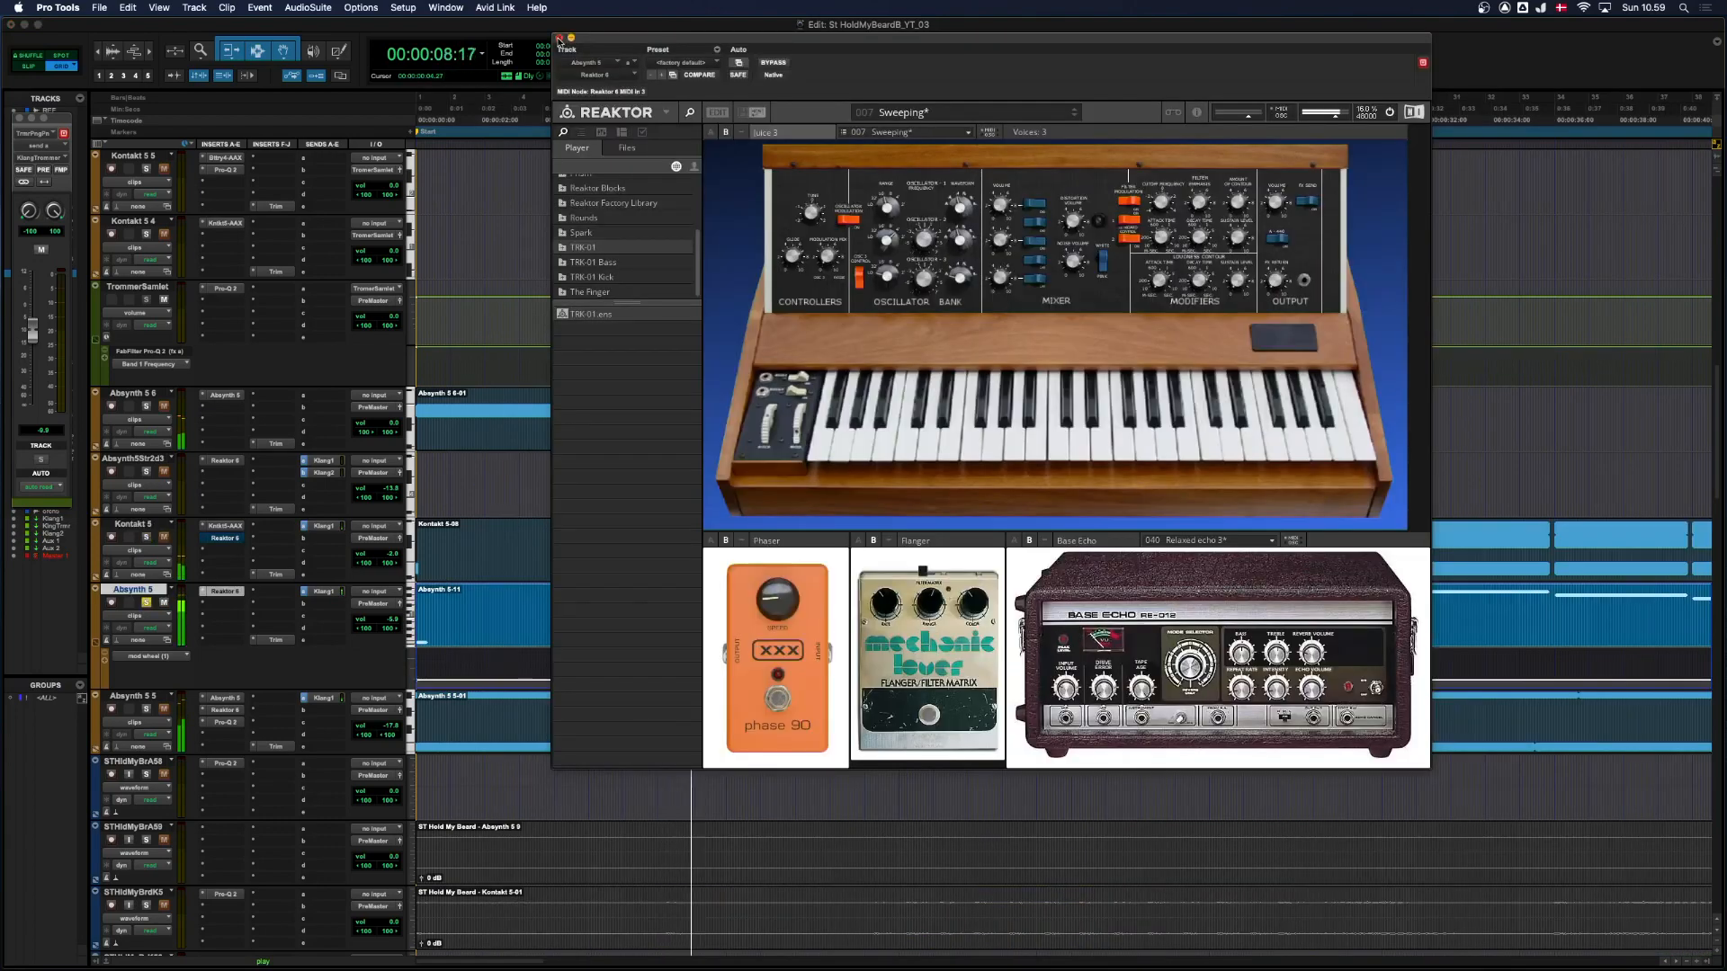
Close the Reaktor 6 instrument and play the soloed Absynth 5 track from 00:00:14:02.
left_click(558, 39)
left_click(861, 611)
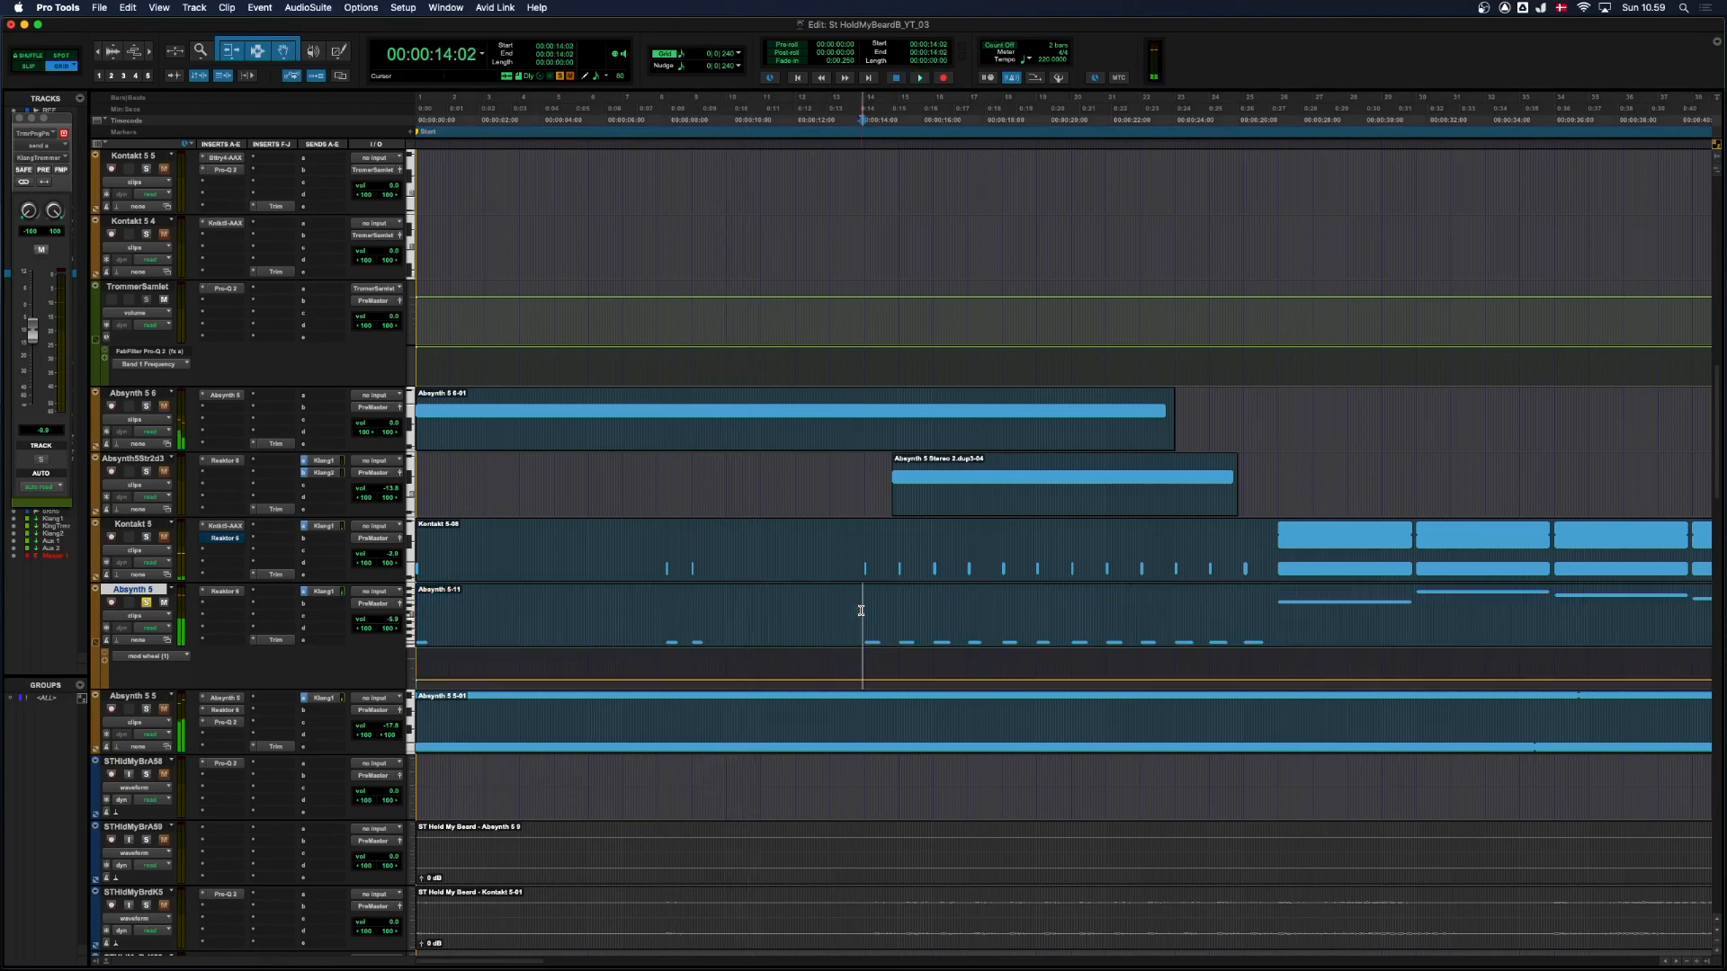
key("r")
key("space")
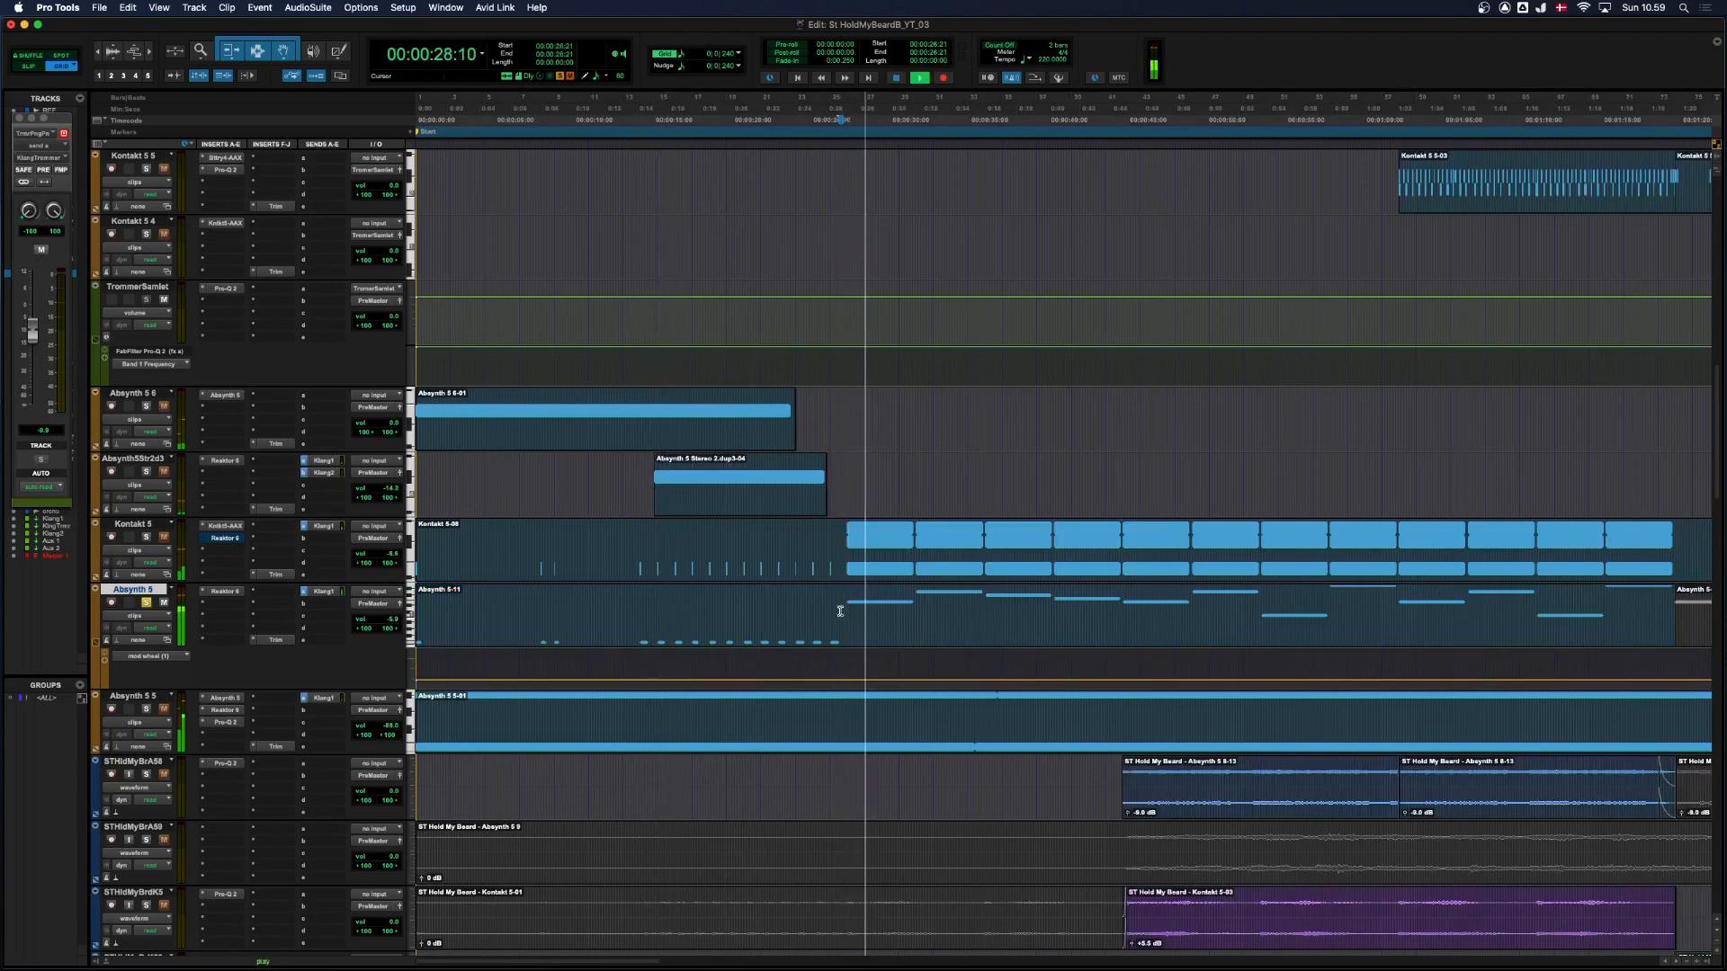
Audition the long notes of the soloed Absynth 5 track from 00:00:28:21 and view them across the timeline.
left_click(840, 611)
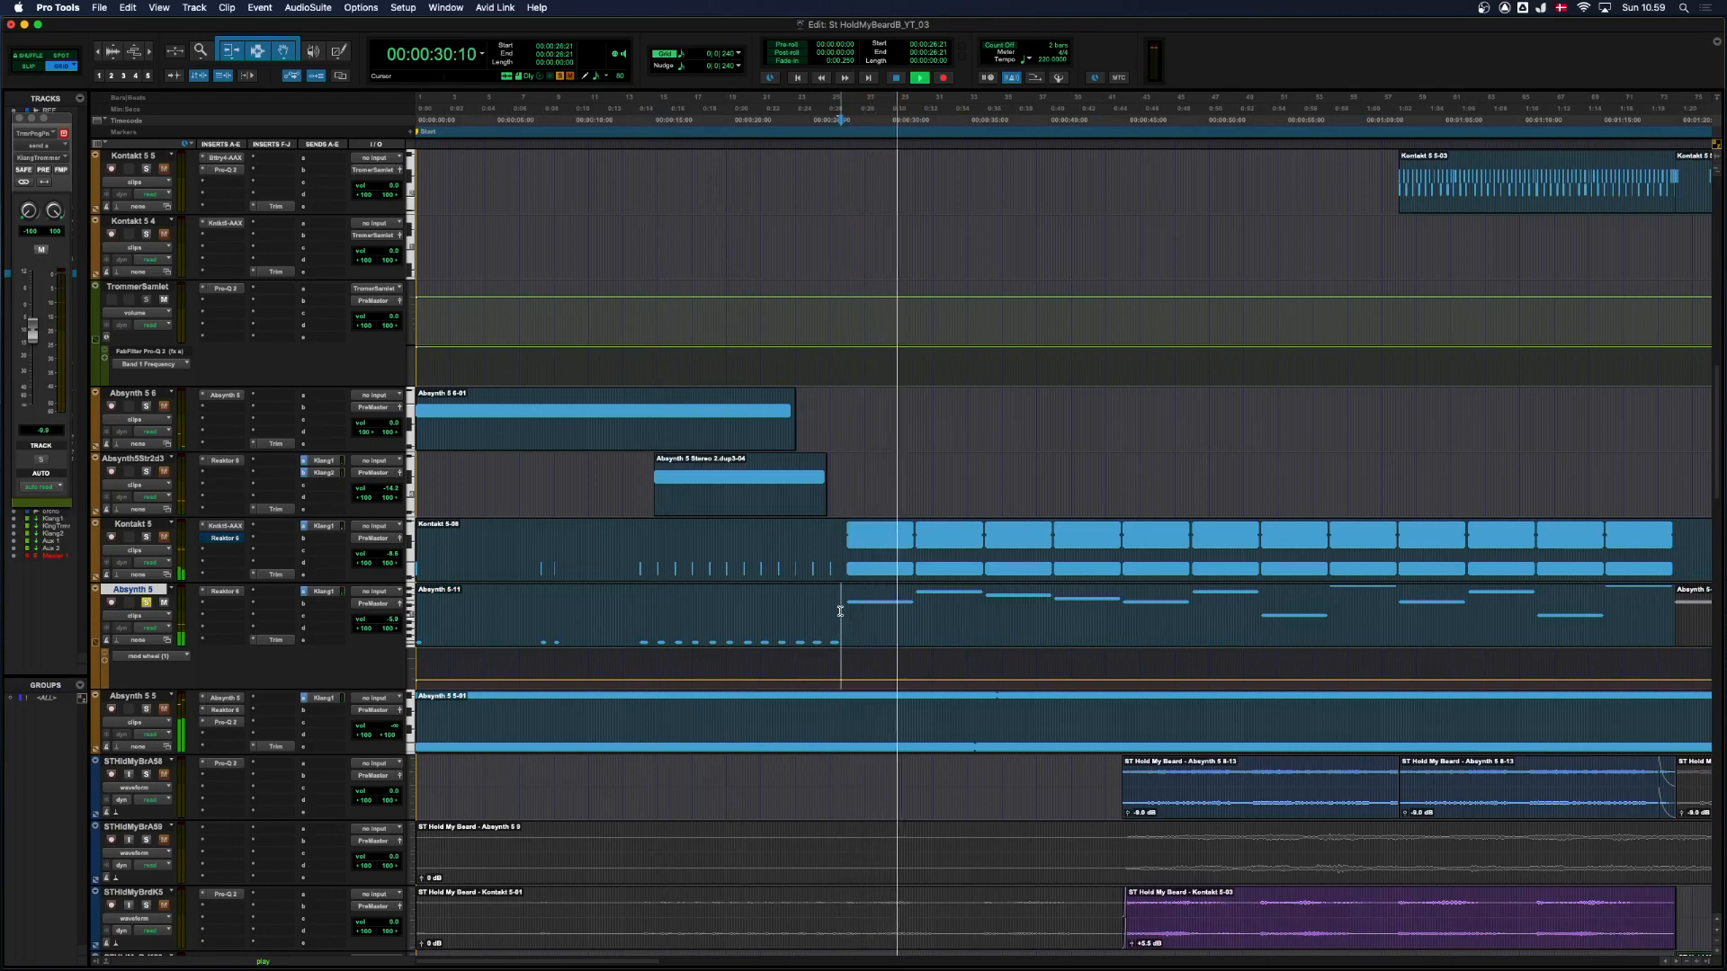
key("r")
key("t")
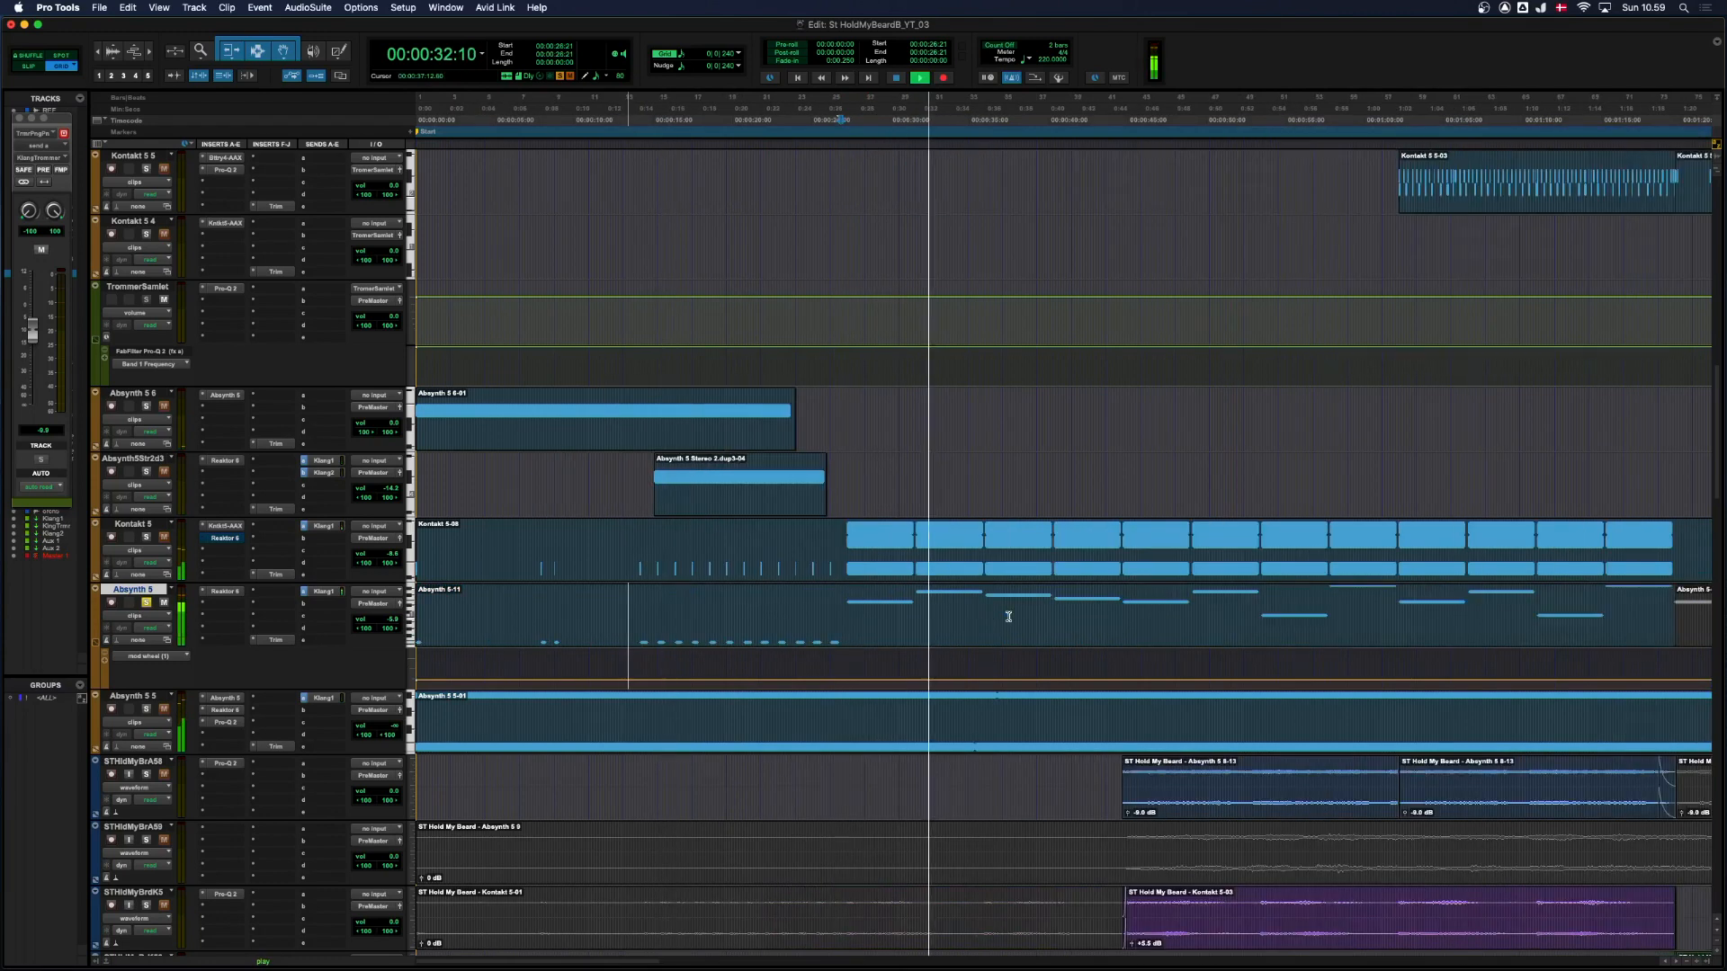
key("r")
key("t")
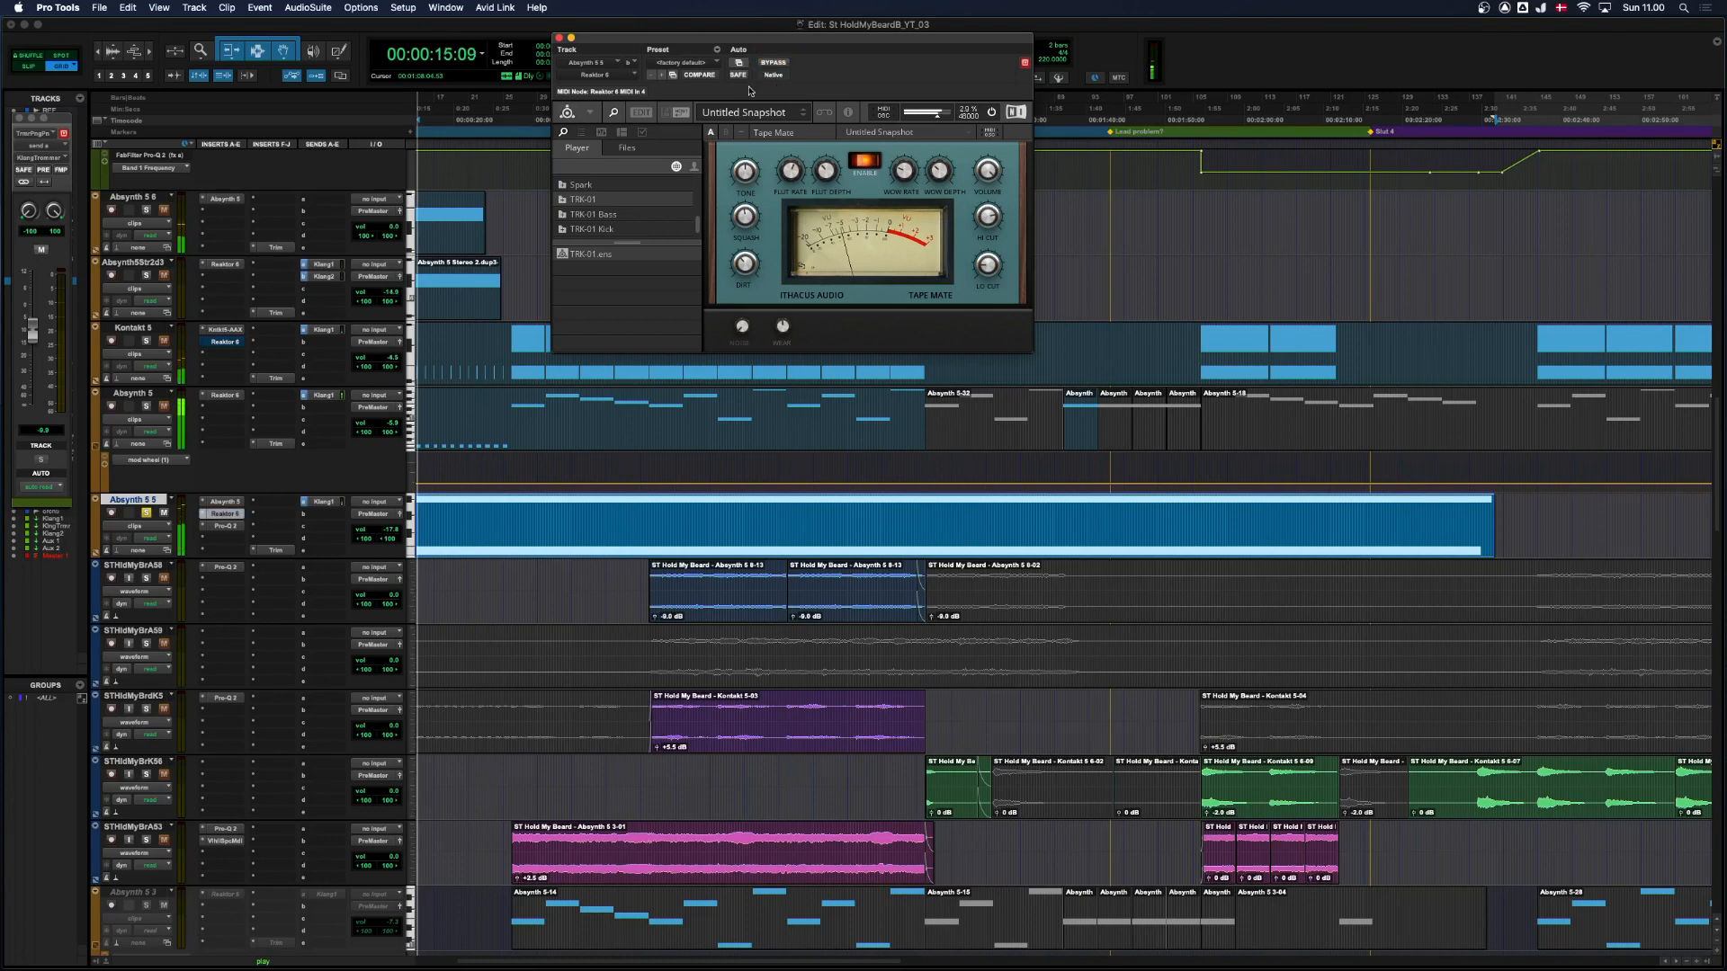
Compare the soloed Absynth 5 5 track with its Pro-Q 2 high cut bypassed and active.
left_click(231, 529)
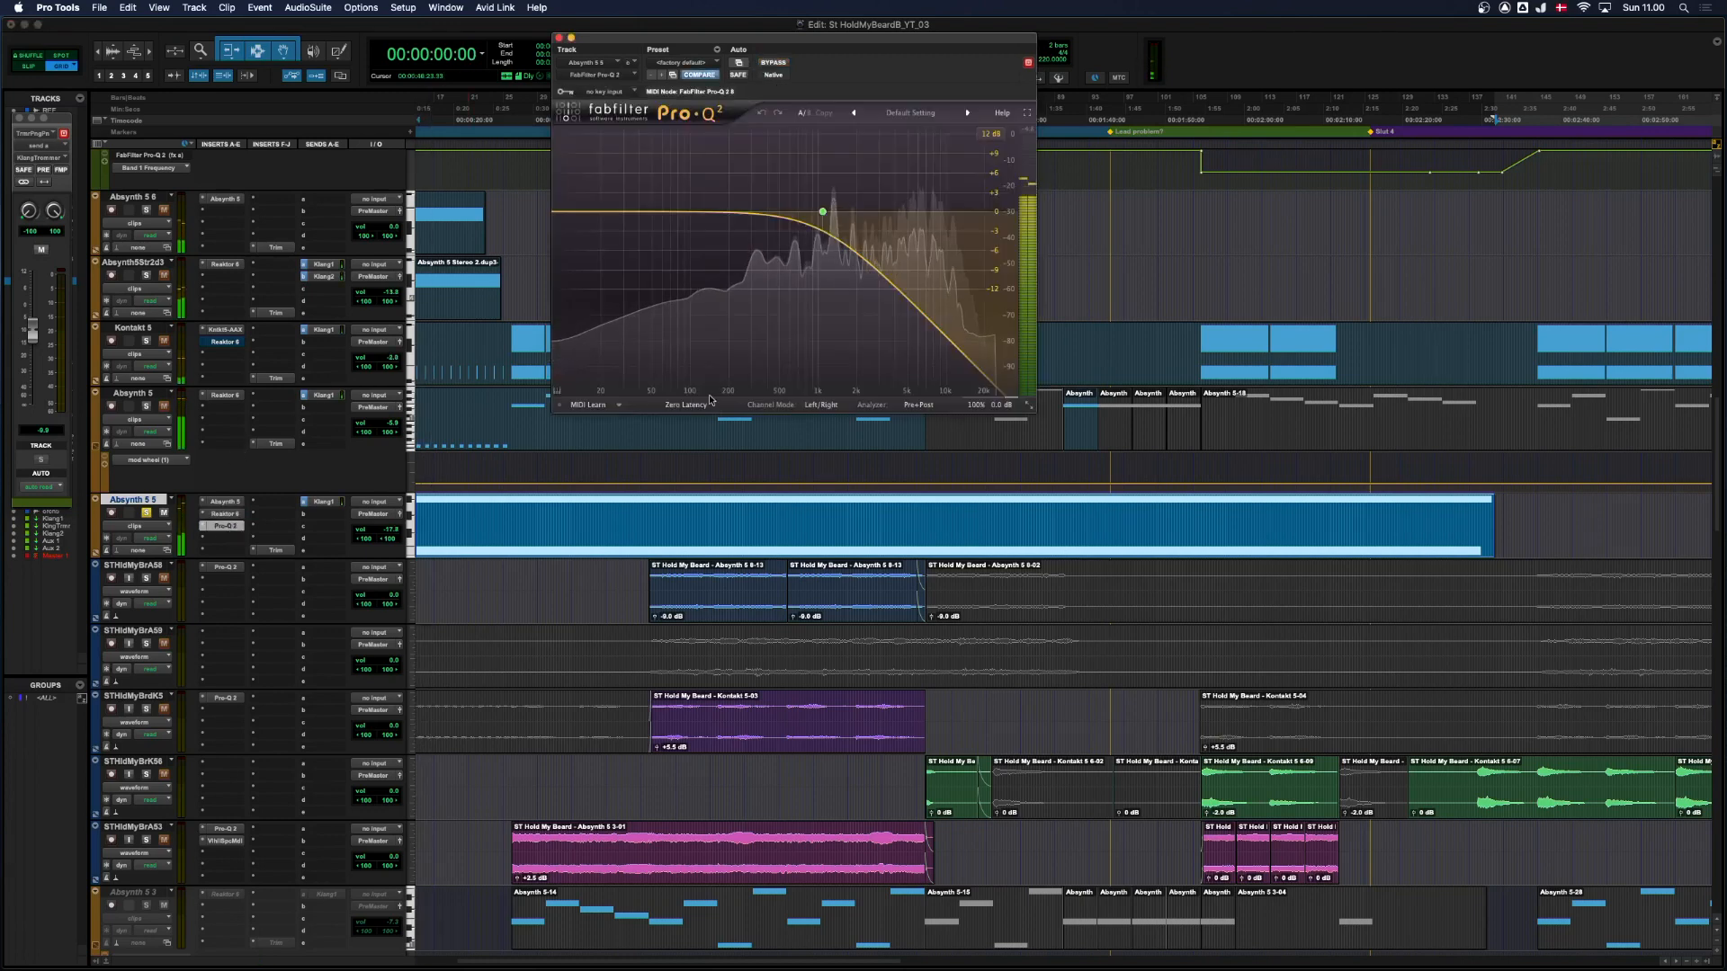
left_click(773, 63)
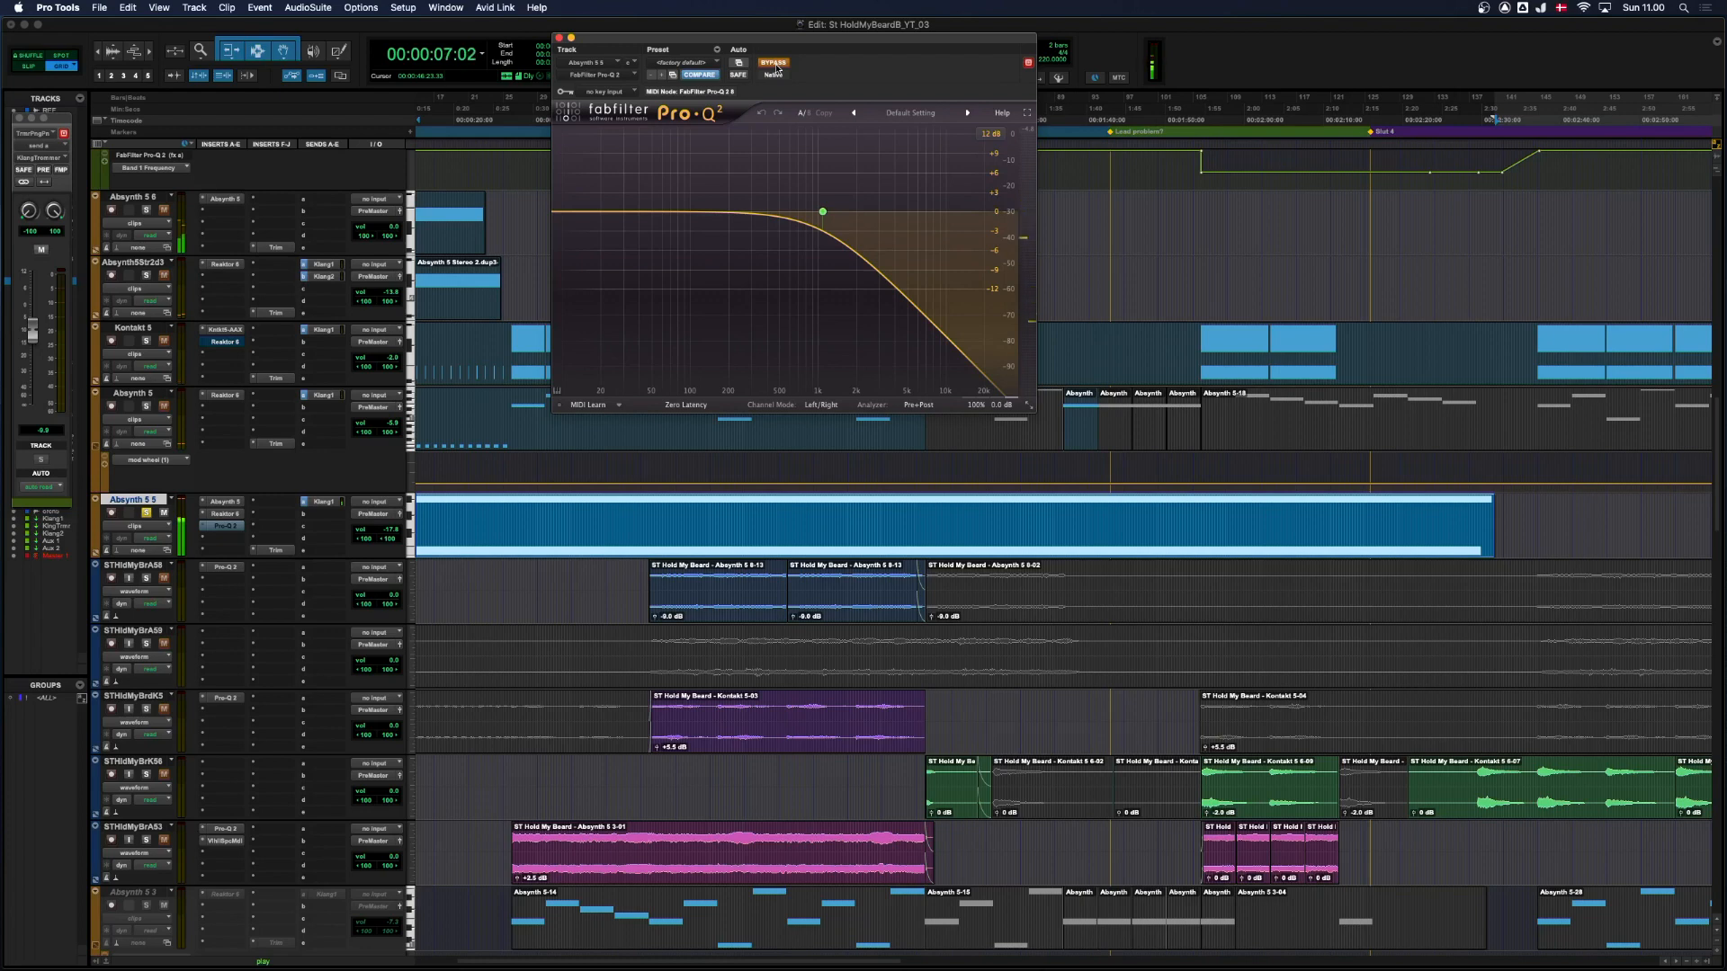
left_click(774, 64)
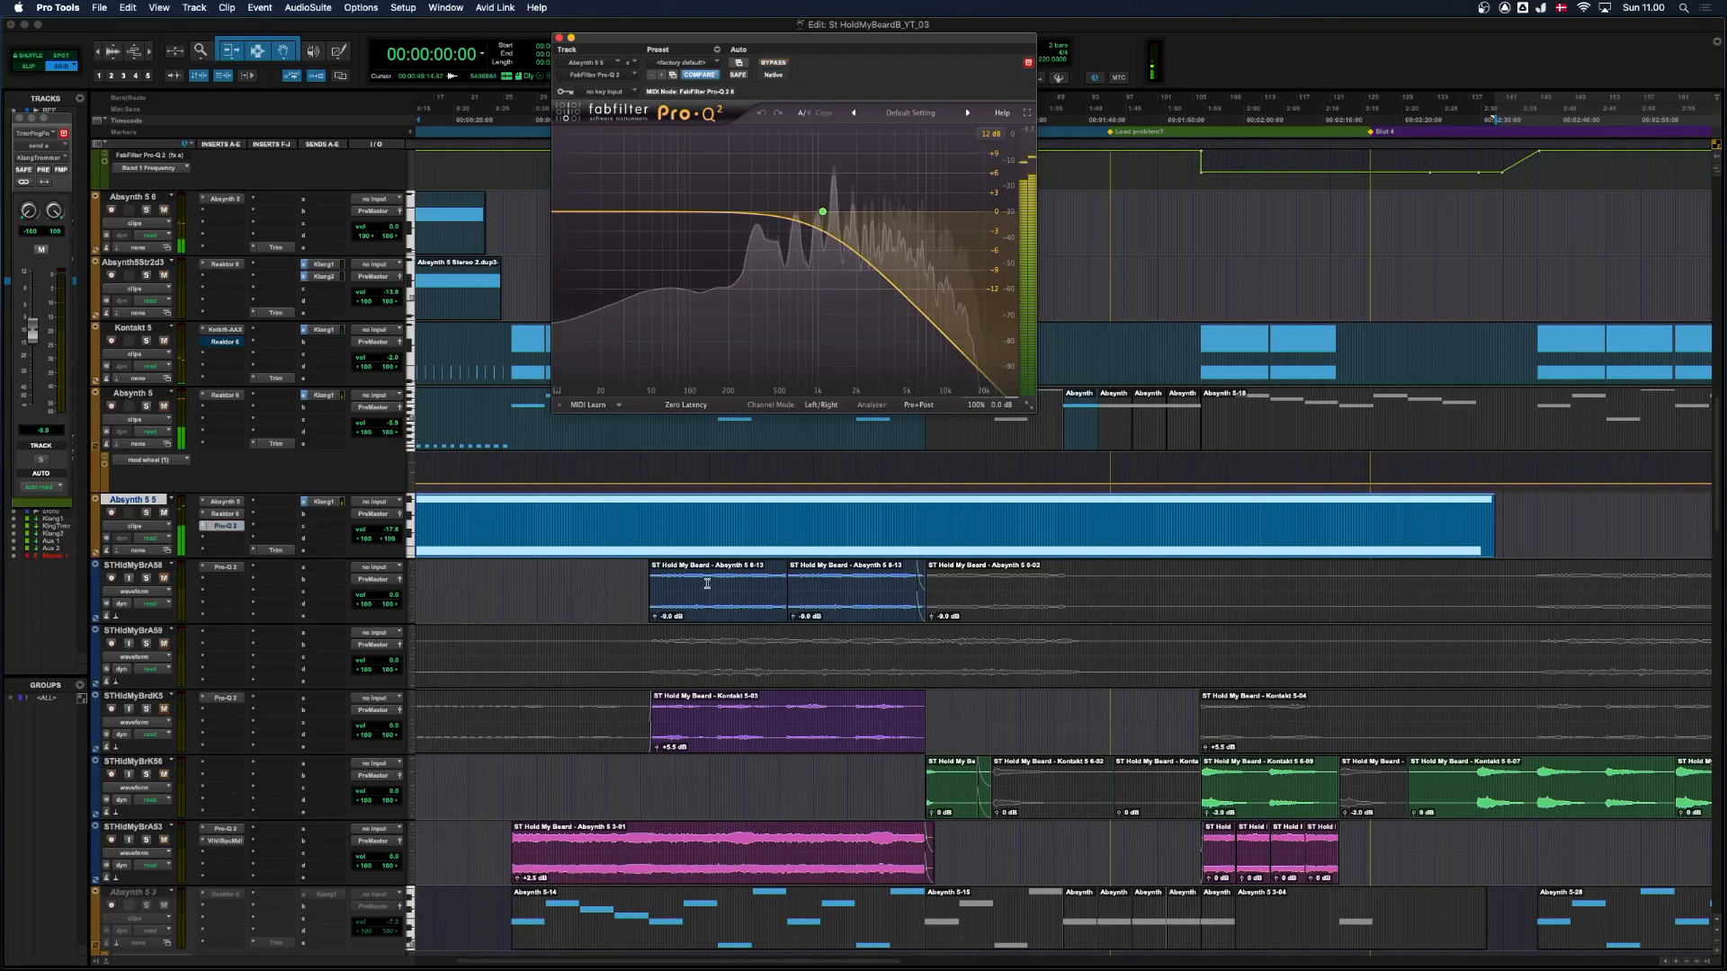
Audition the first blue audio clip on the soloed STHldMyBrA58 track and compare it with the track's Pro-Q 2 bypassed.
left_click(762, 615)
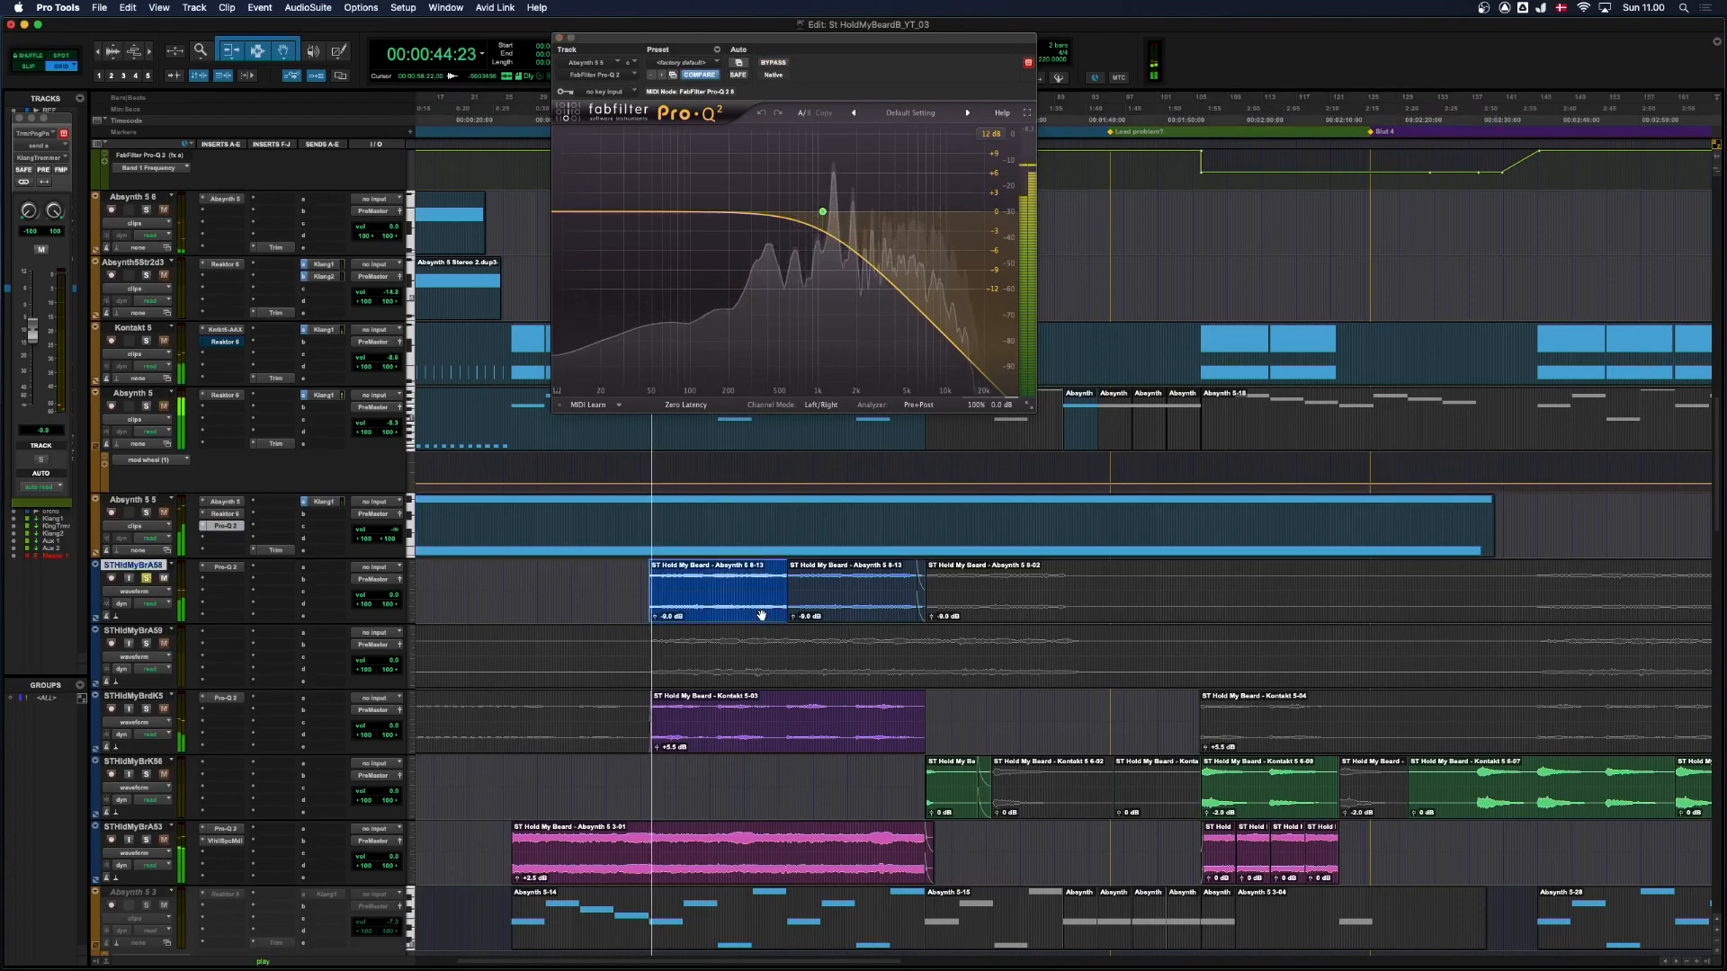
left_click(558, 38)
key("r")
key("r")
key("t")
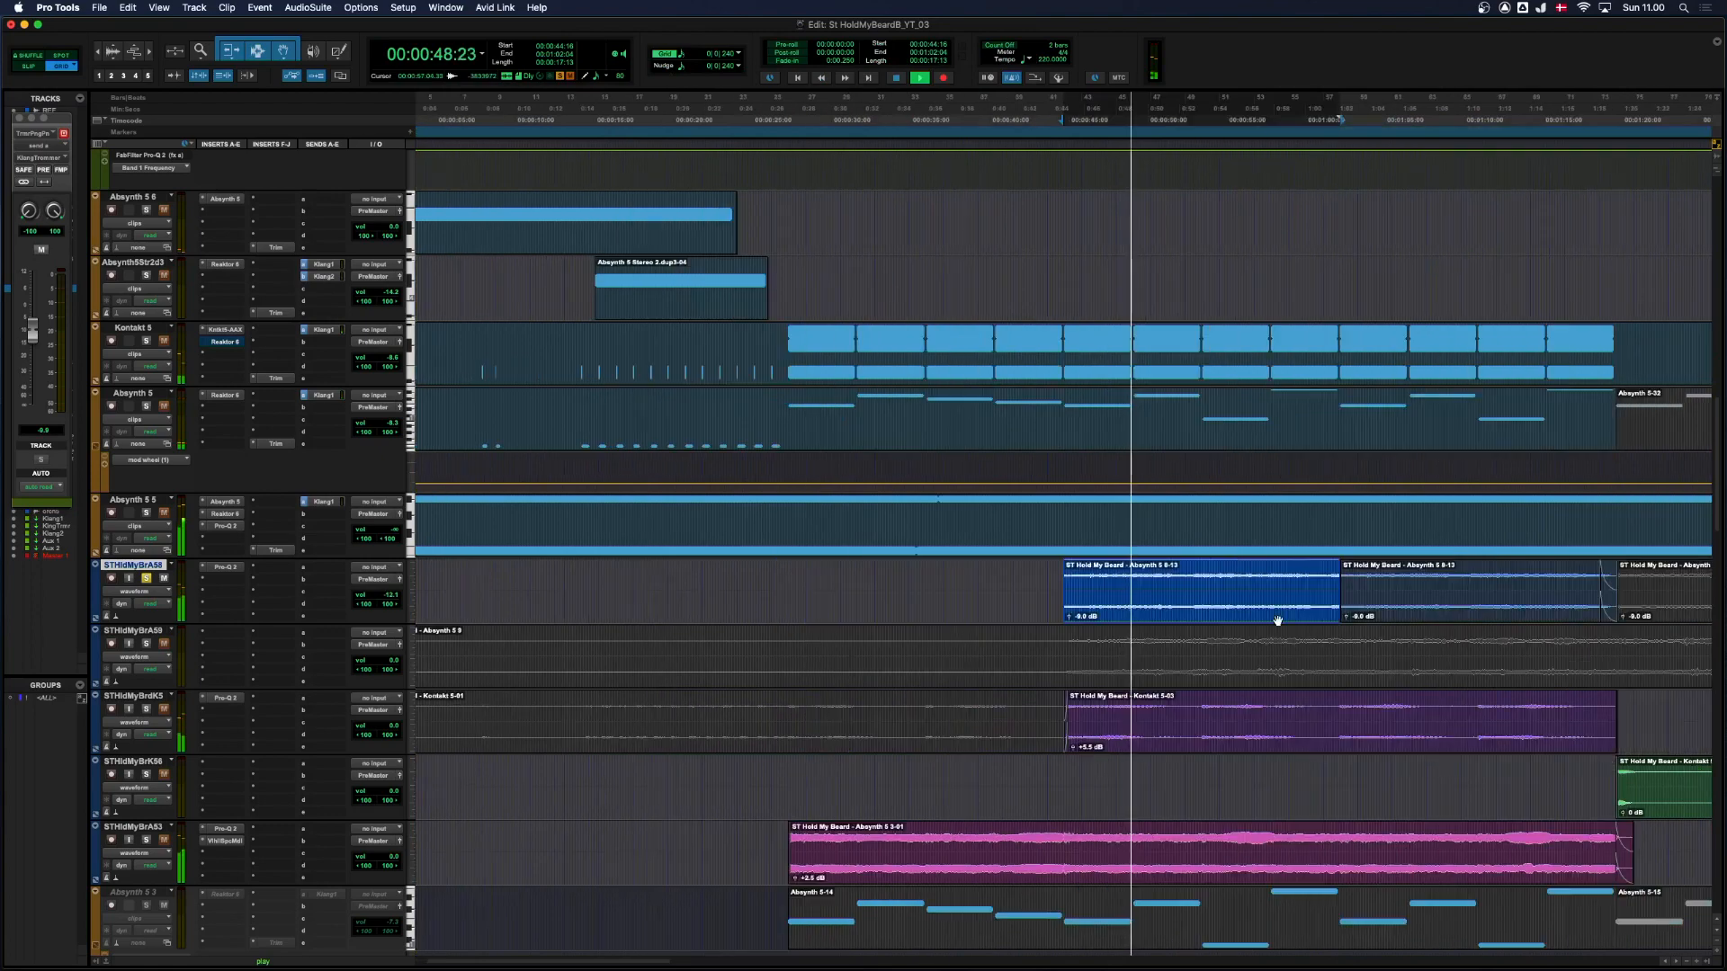
key("r")
key("r")
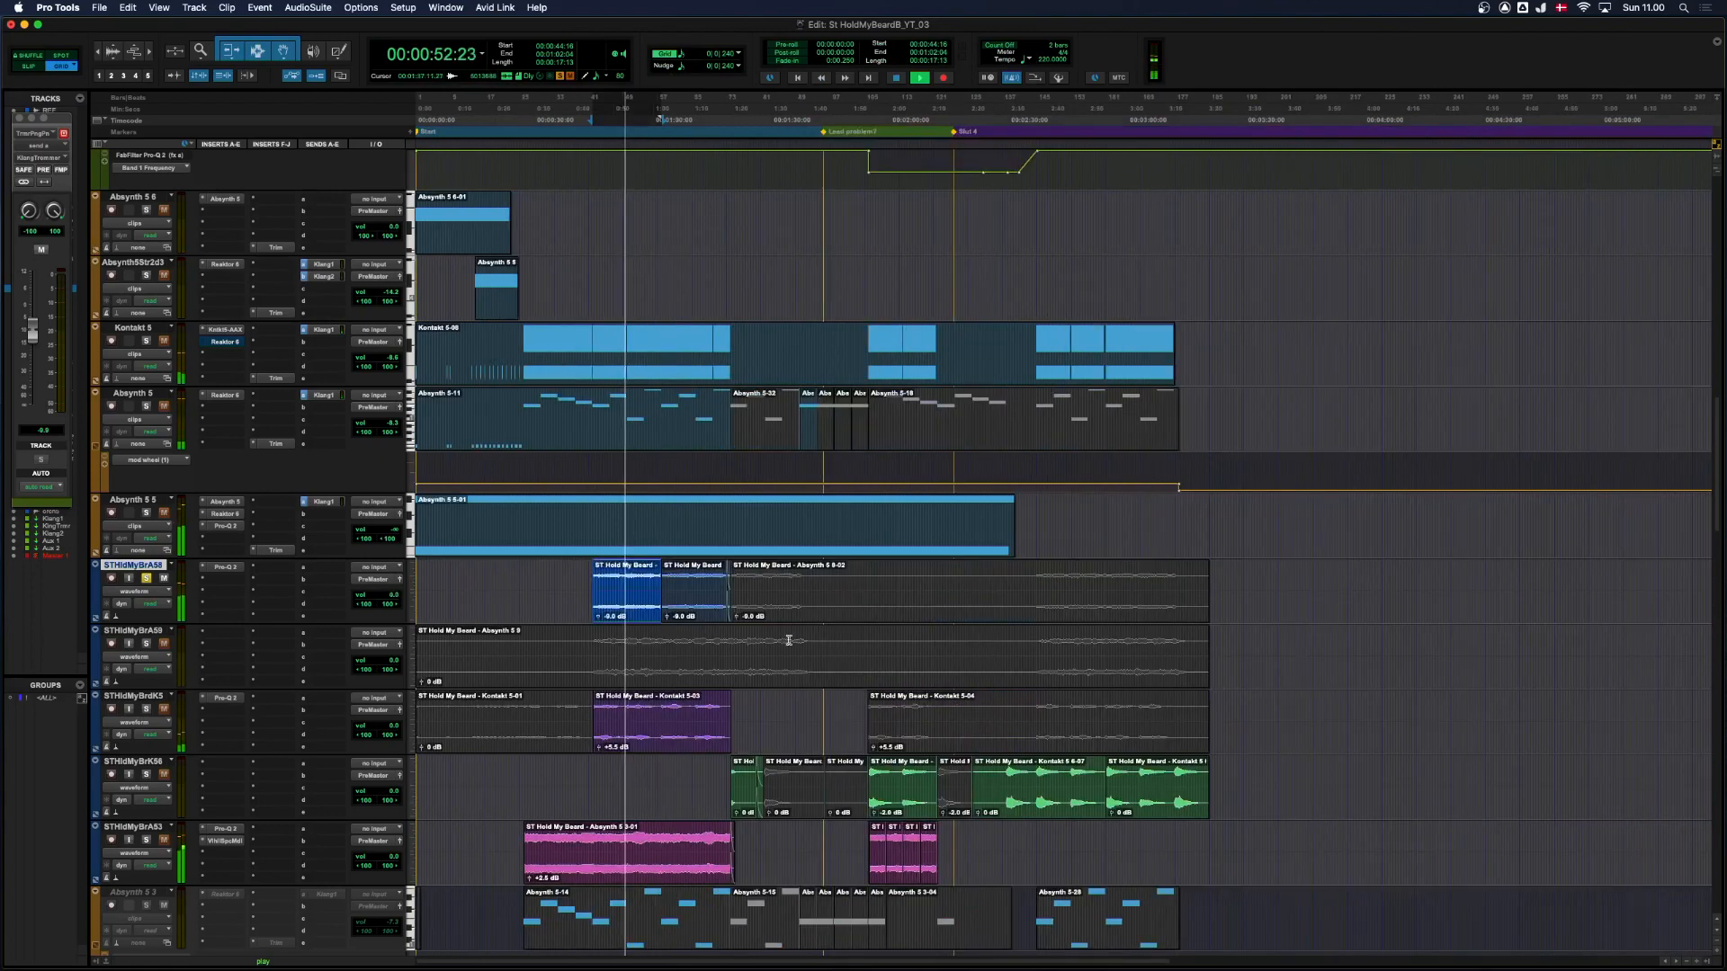
left_click(241, 568)
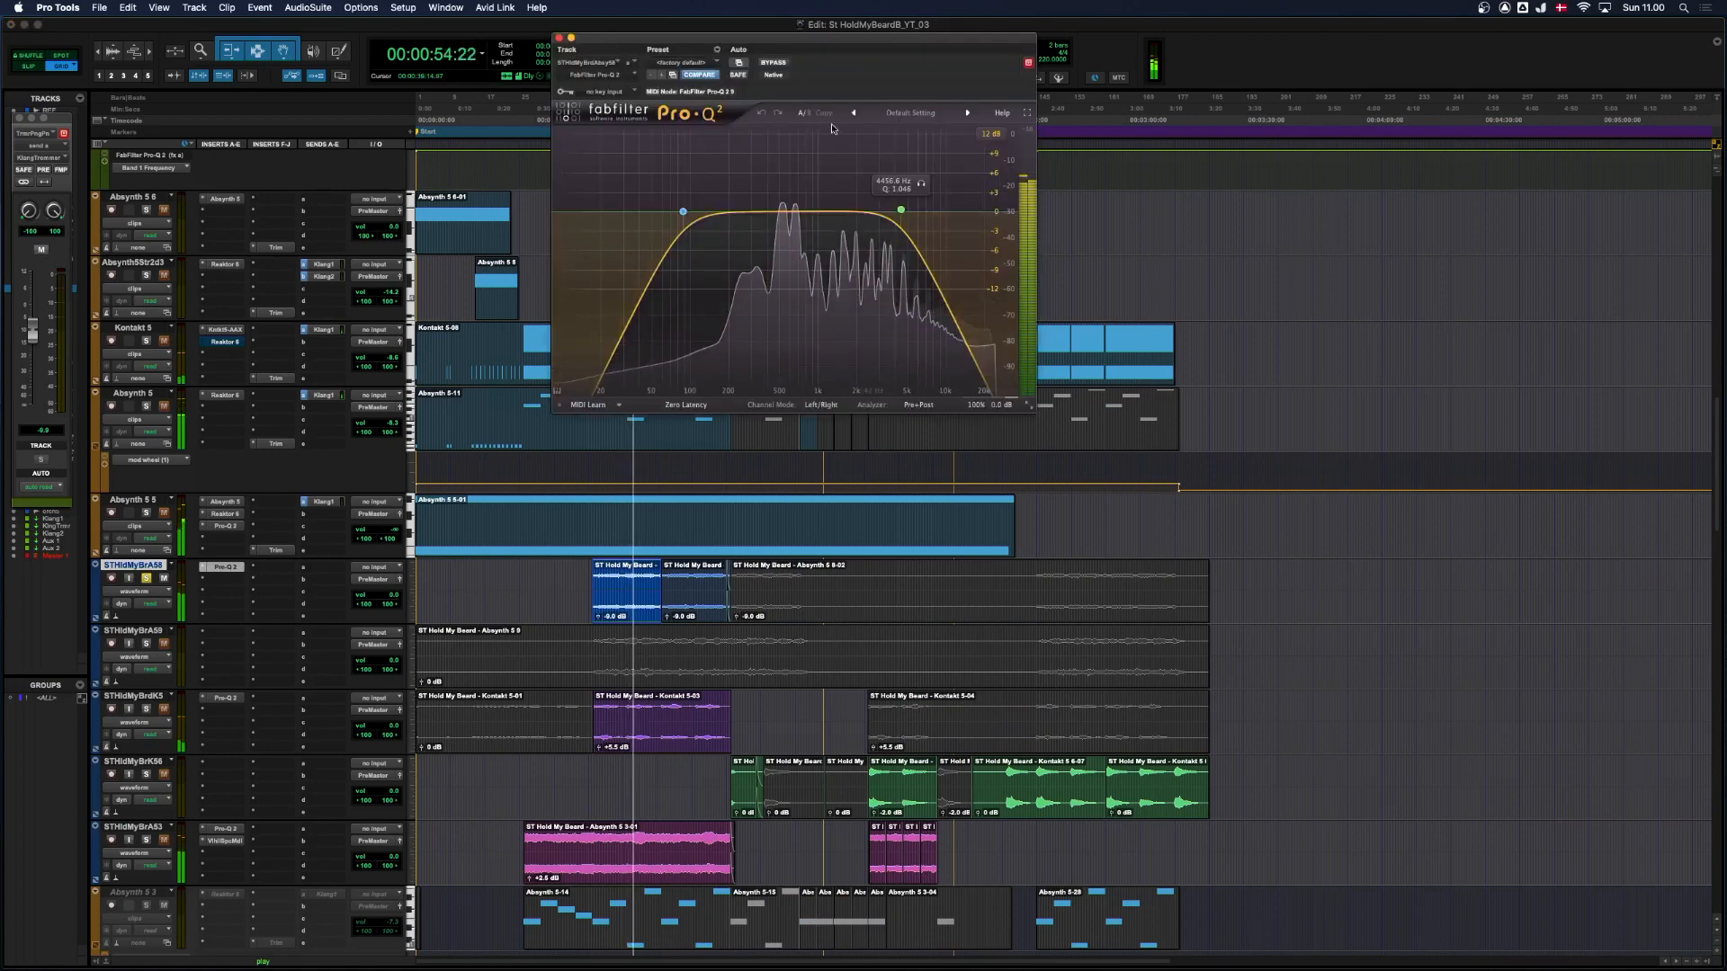
left_click(773, 63)
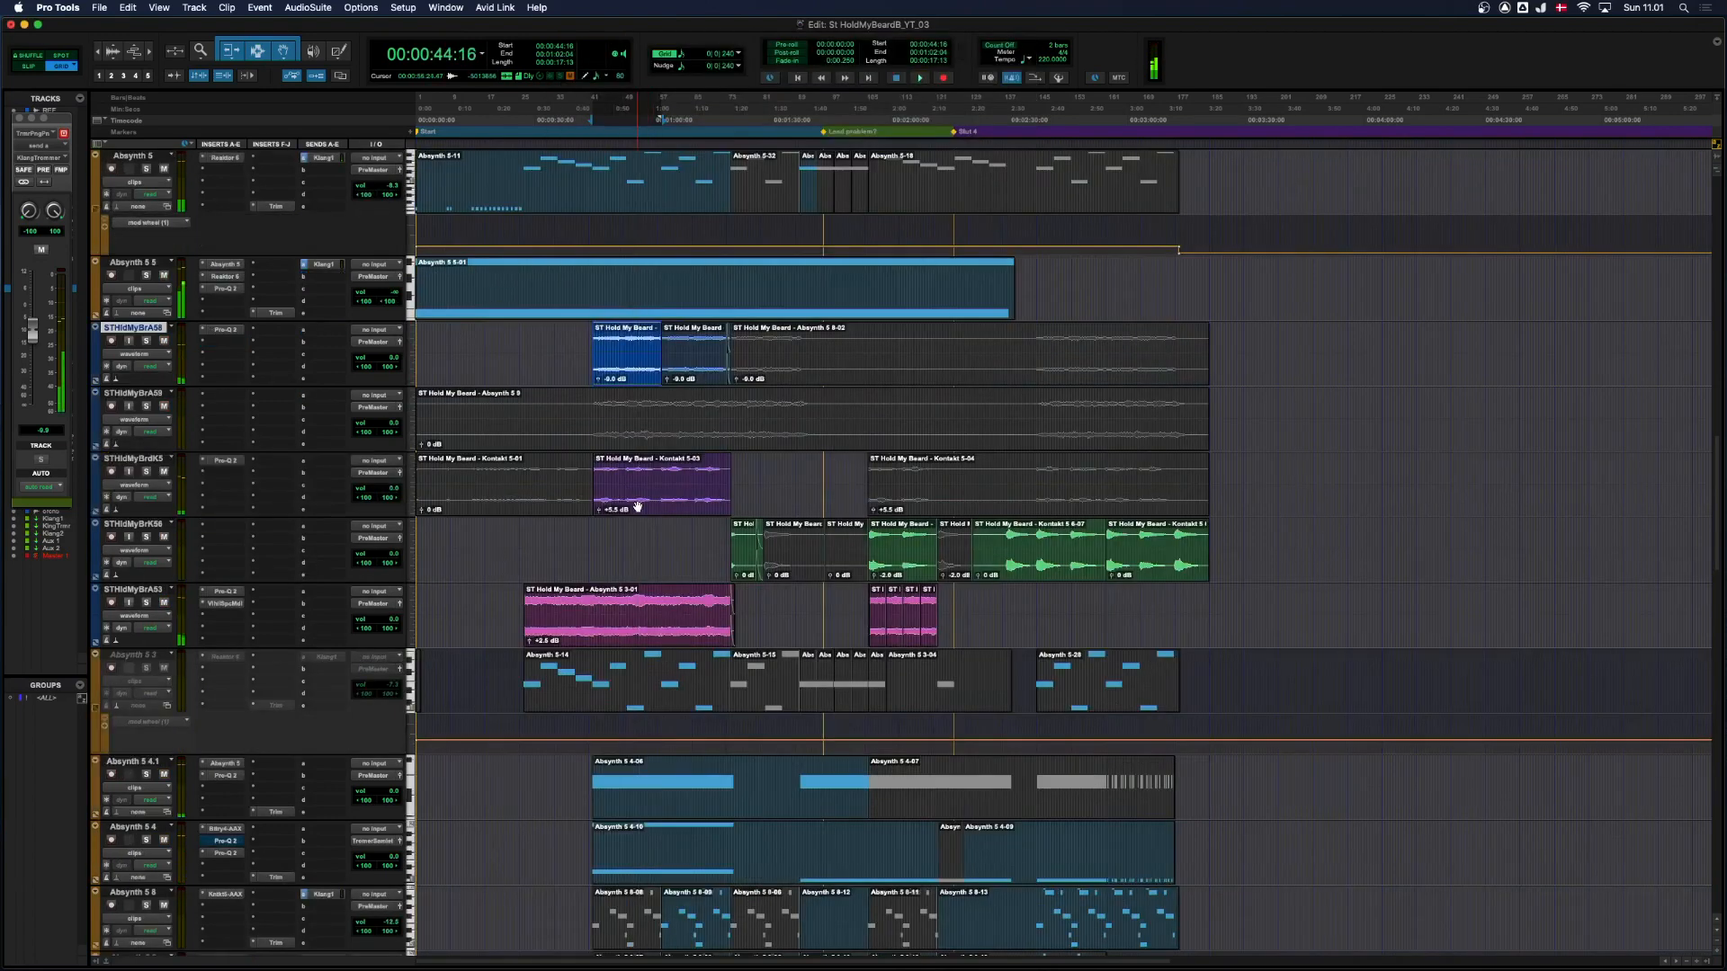
Audition the purple audio clip on the soloed STHldMyBrdK5 track and compare it with the track's Pro-Q 2 bypassed.
left_click(638, 506)
key("space")
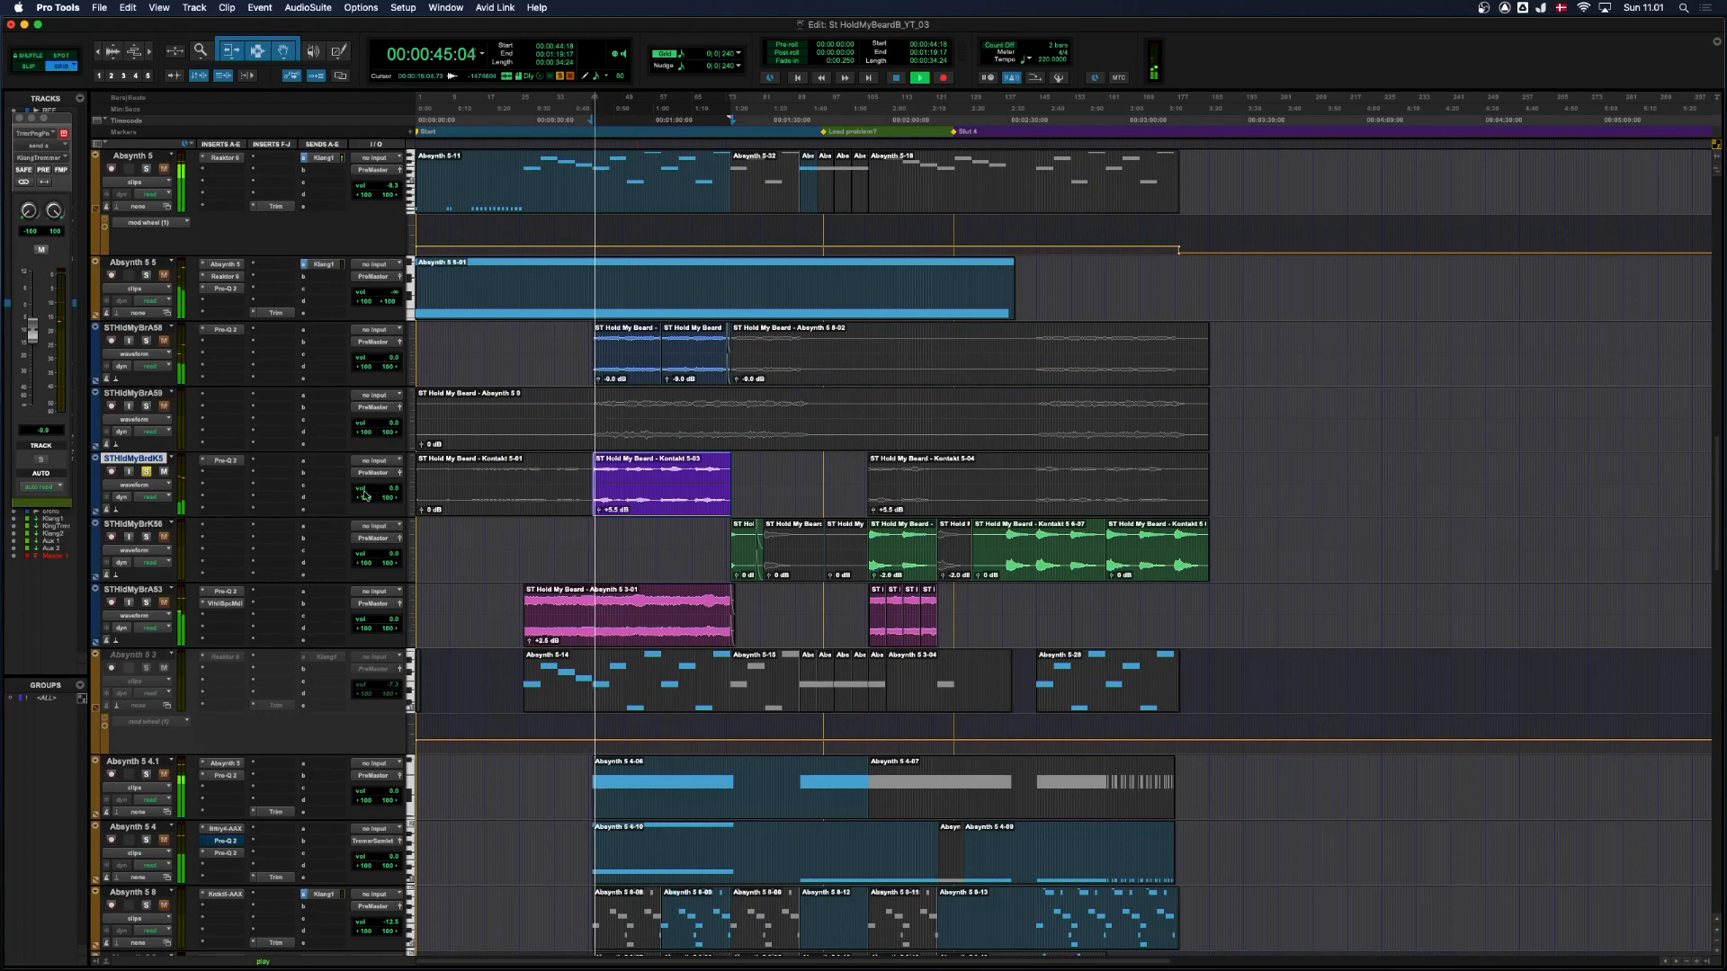
left_click(223, 460)
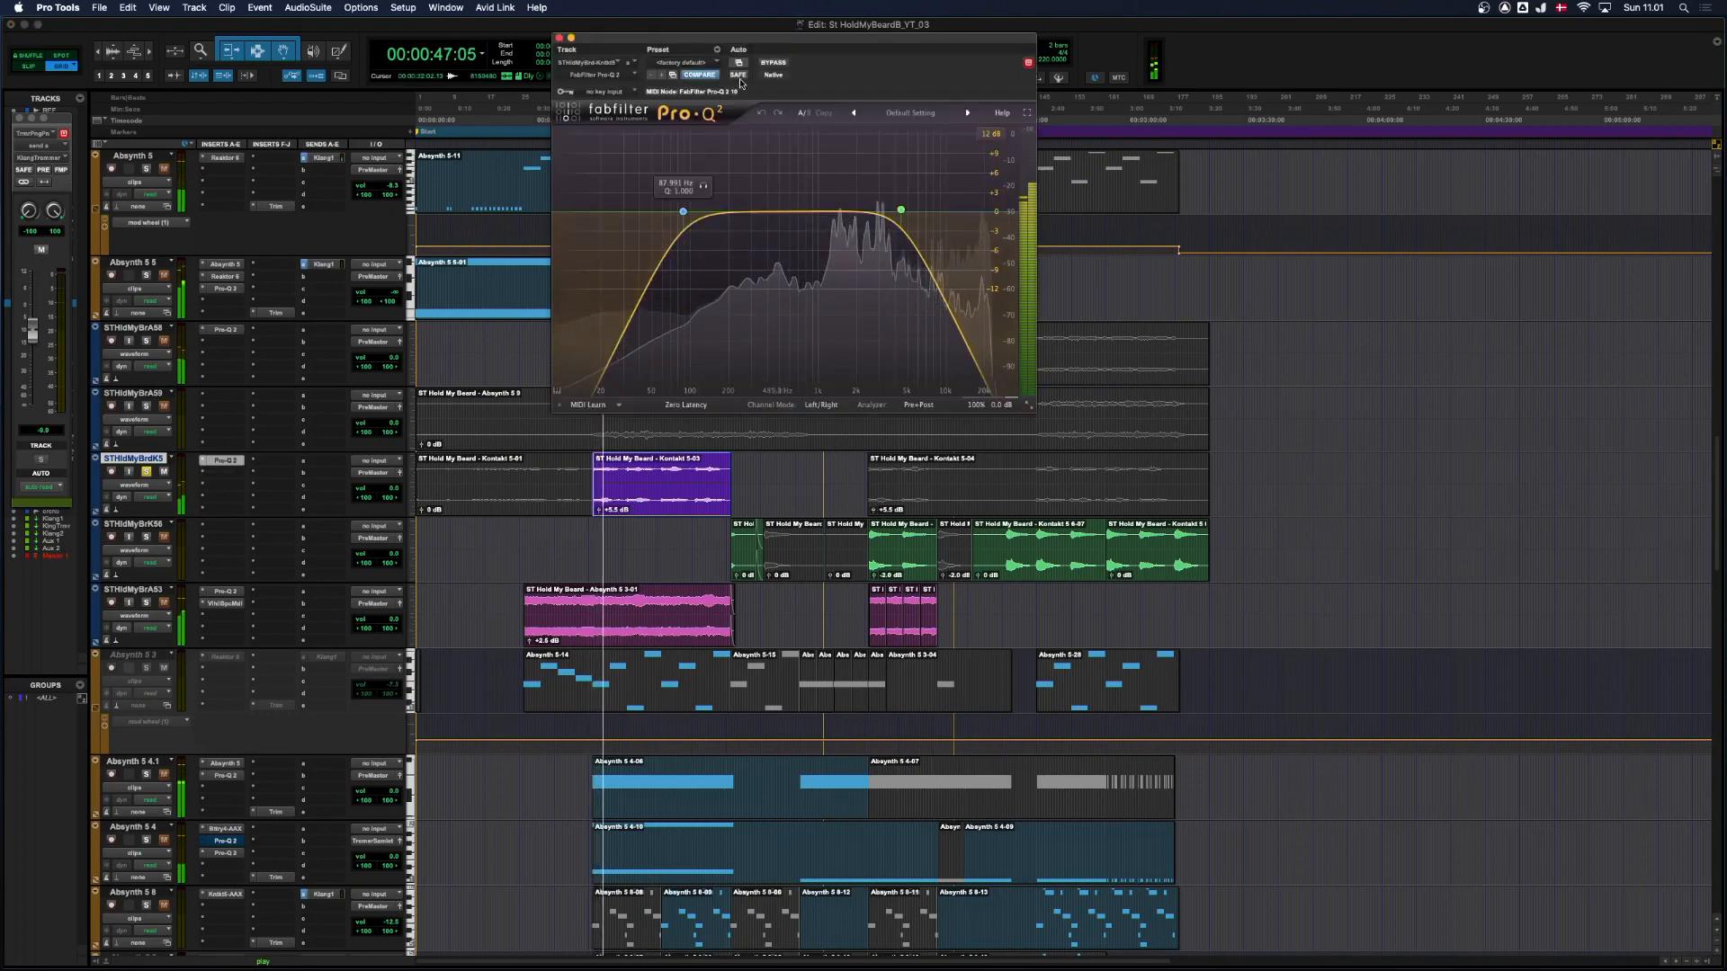
left_click(771, 64)
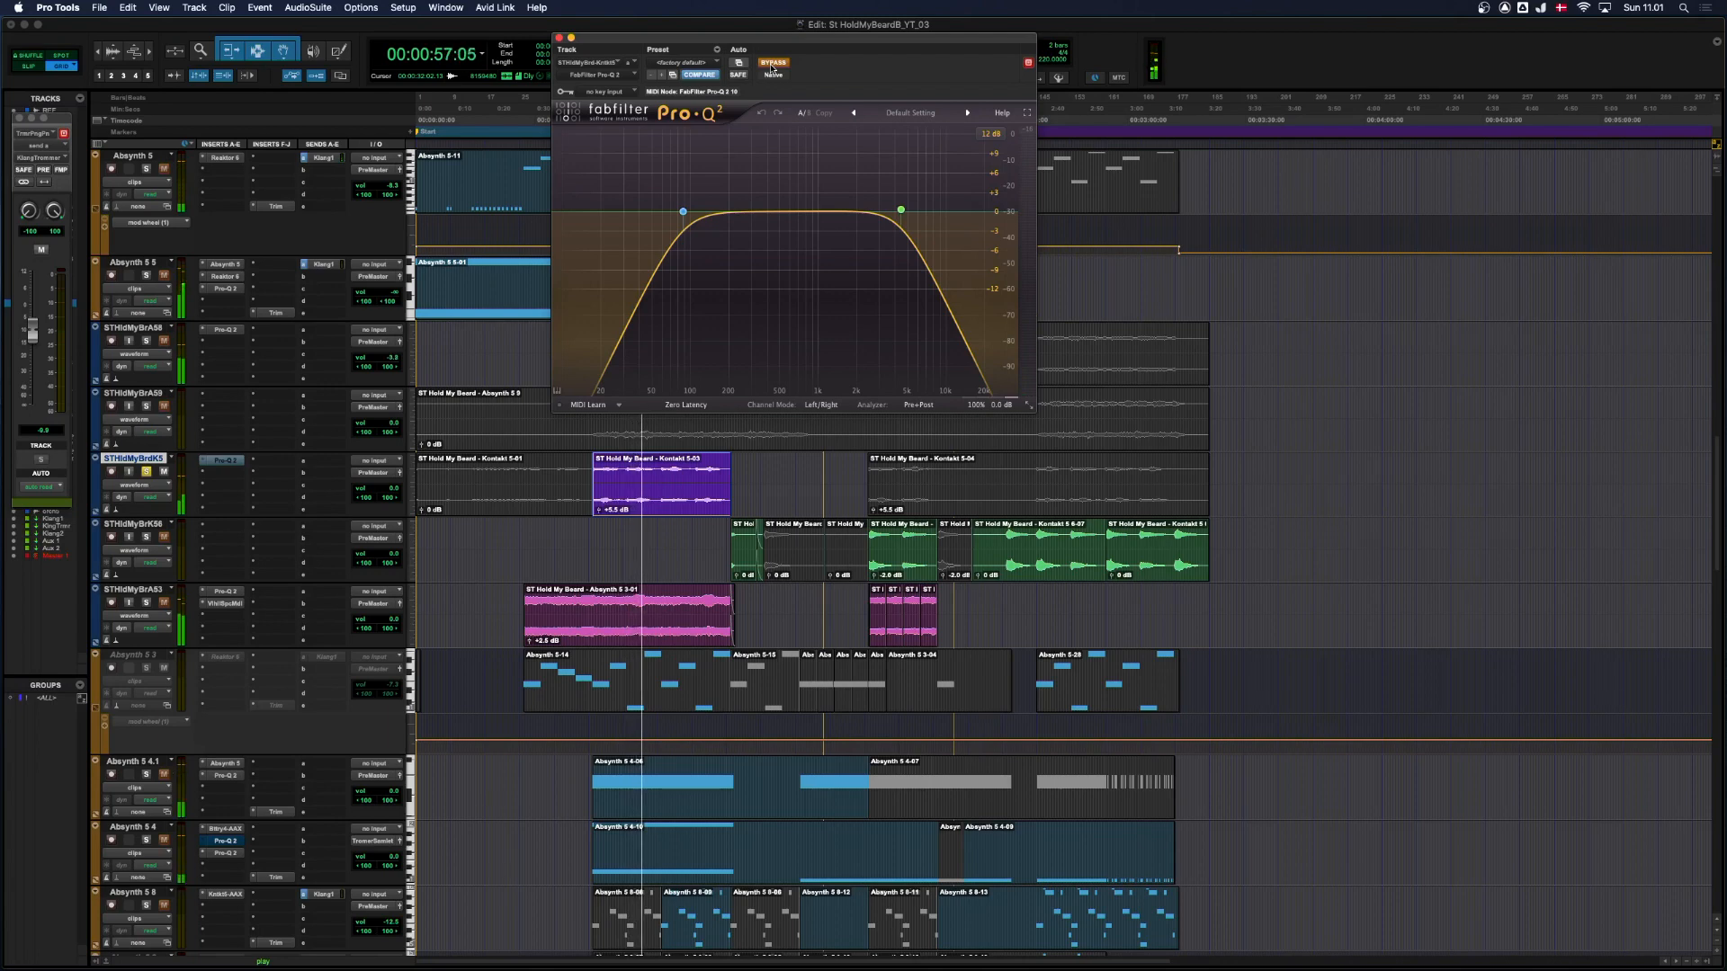
left_click(773, 63)
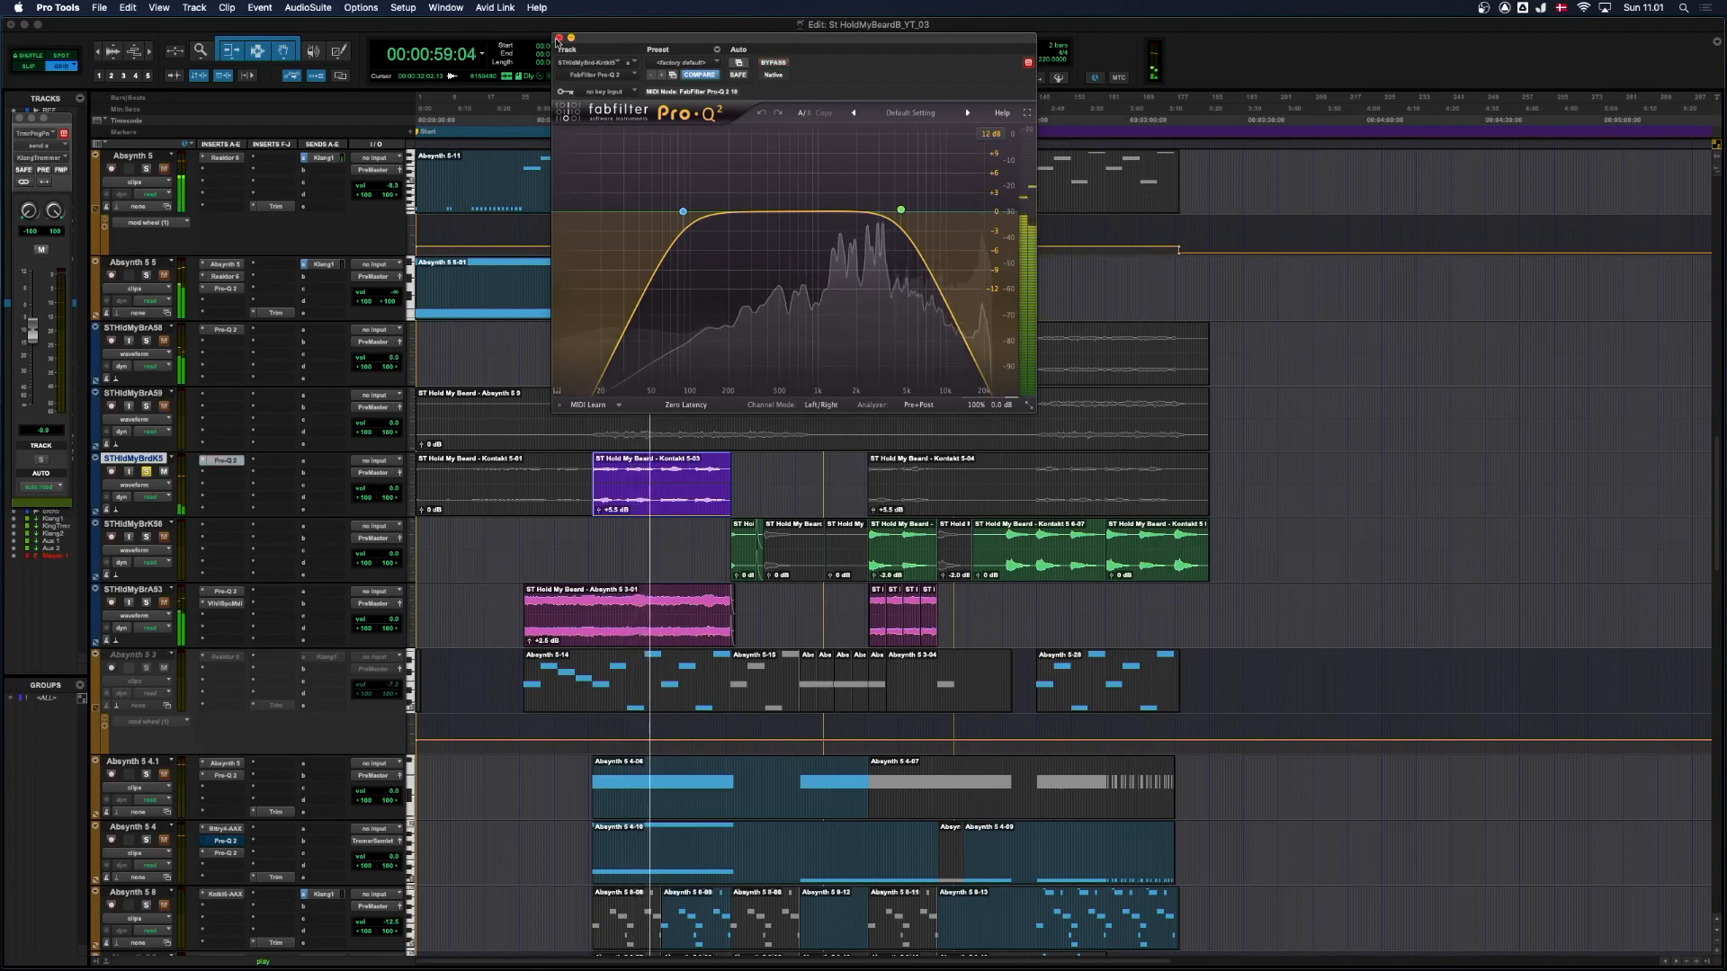
left_click(558, 38)
Solo the STHldMyBrK56 track and audition its first green audio clip.
scroll(689, 303, "down", 2)
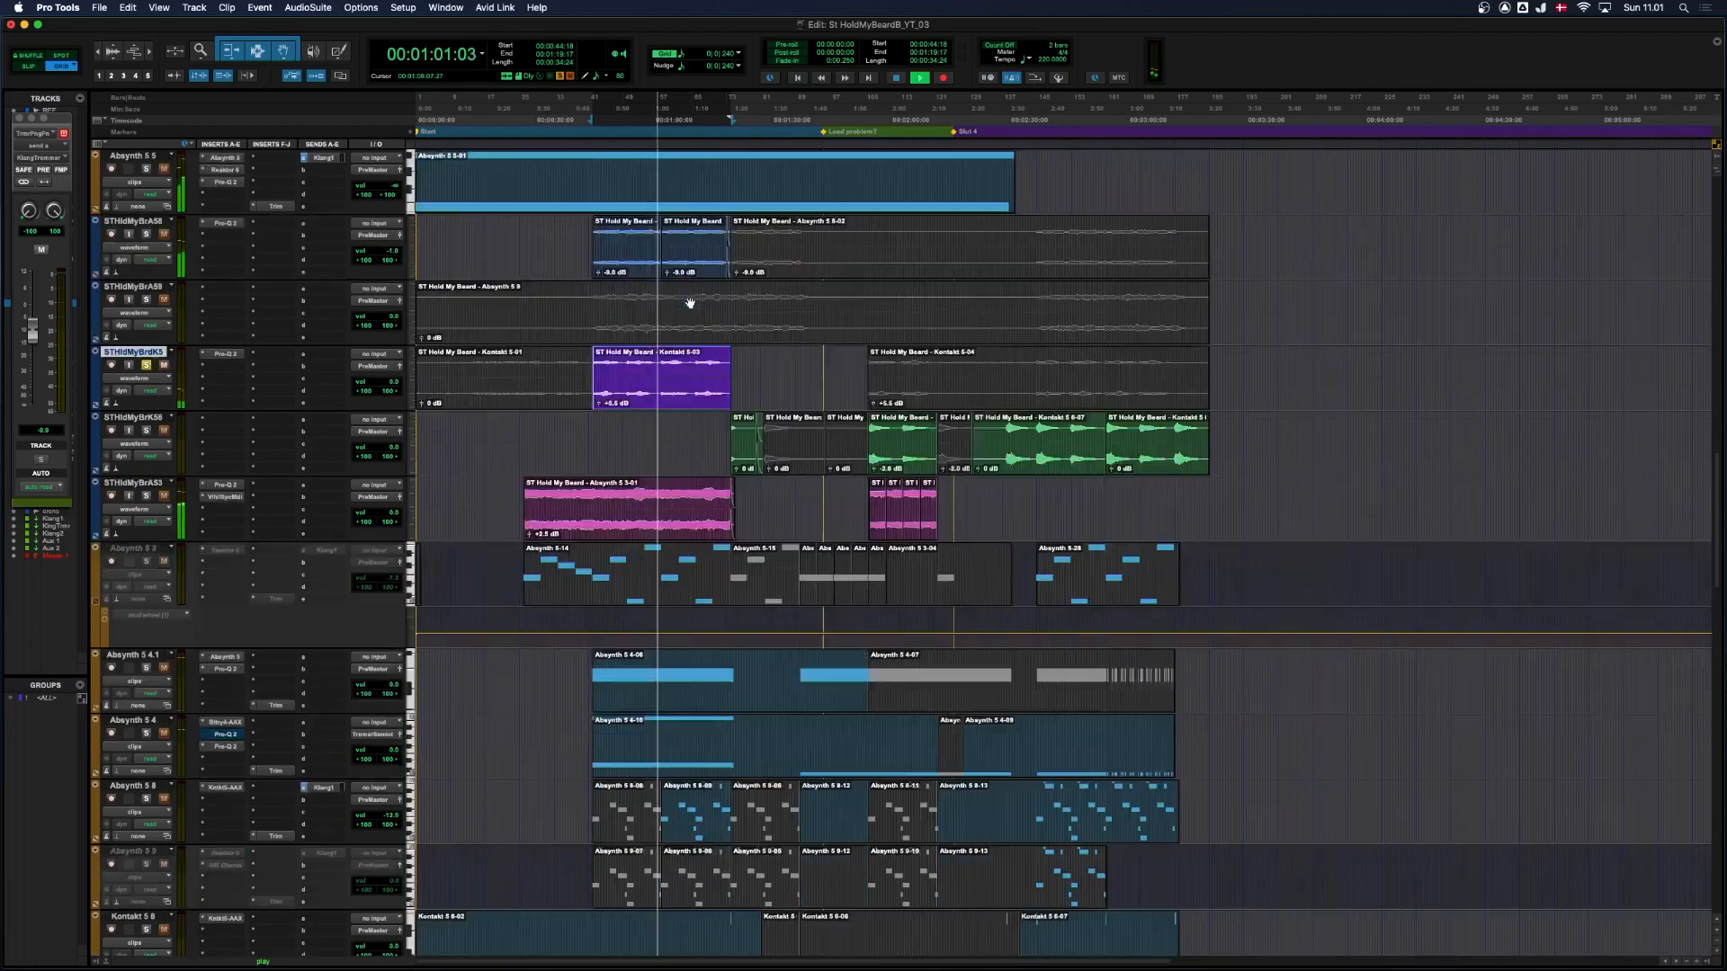
scroll(690, 303, "down", 2)
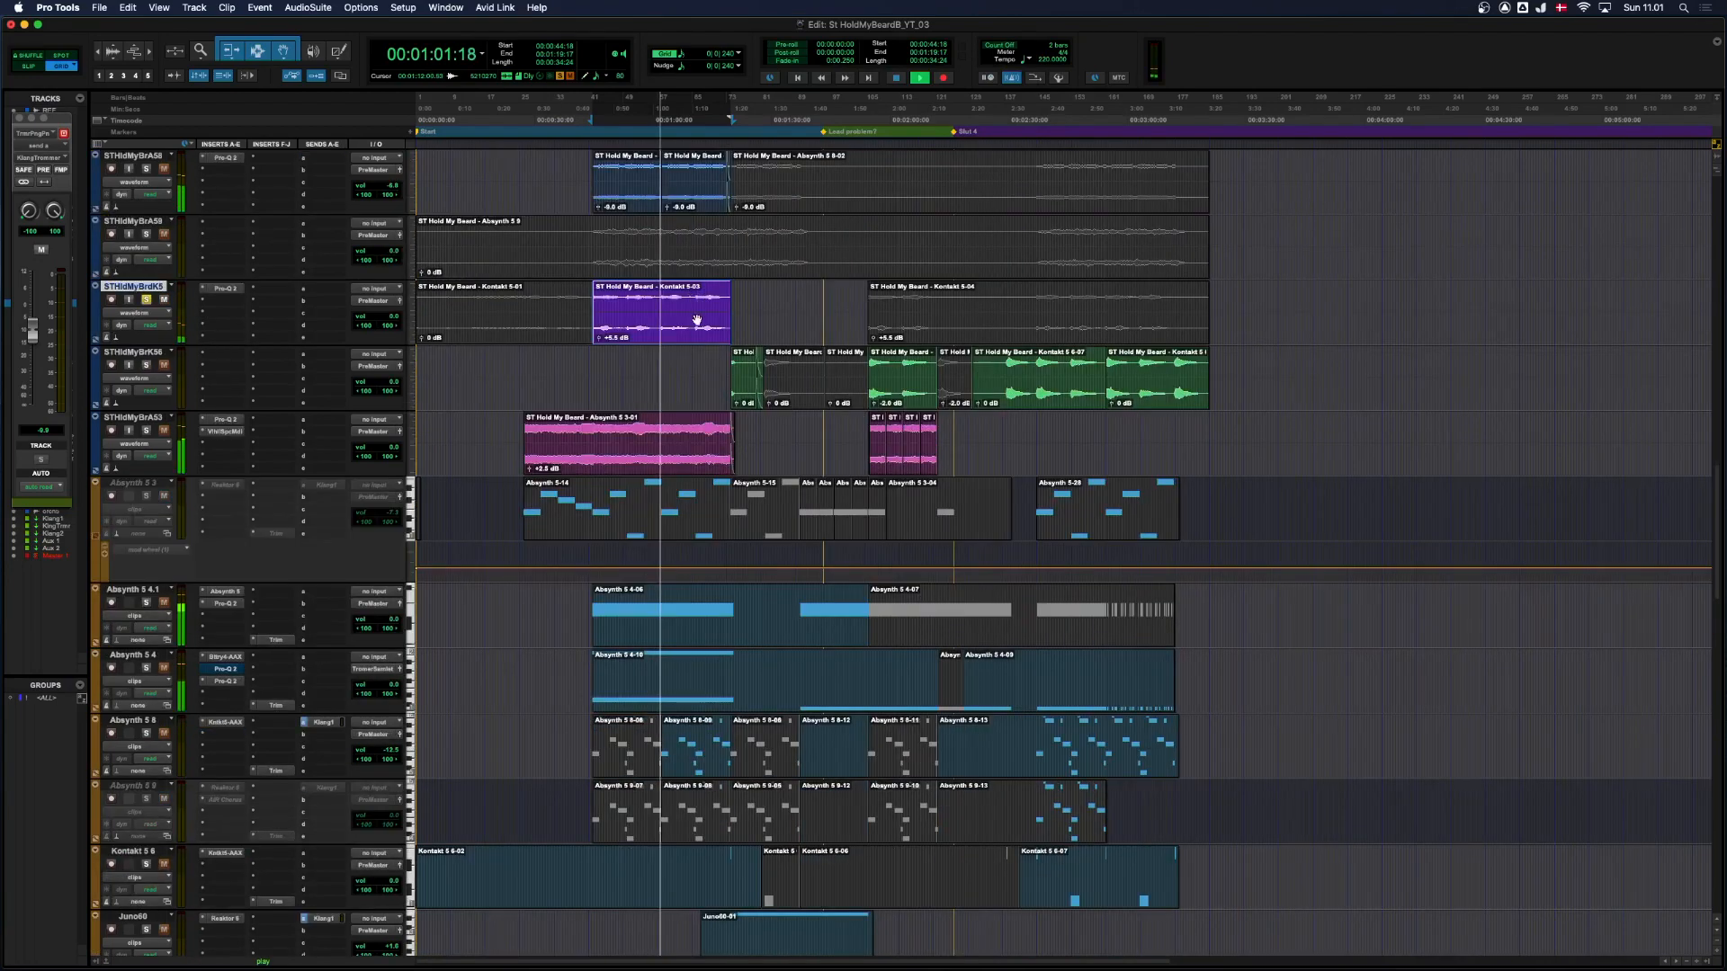
left_click(743, 399)
key("shift+s")
key("t")
key("t")
key("r")
key("r")
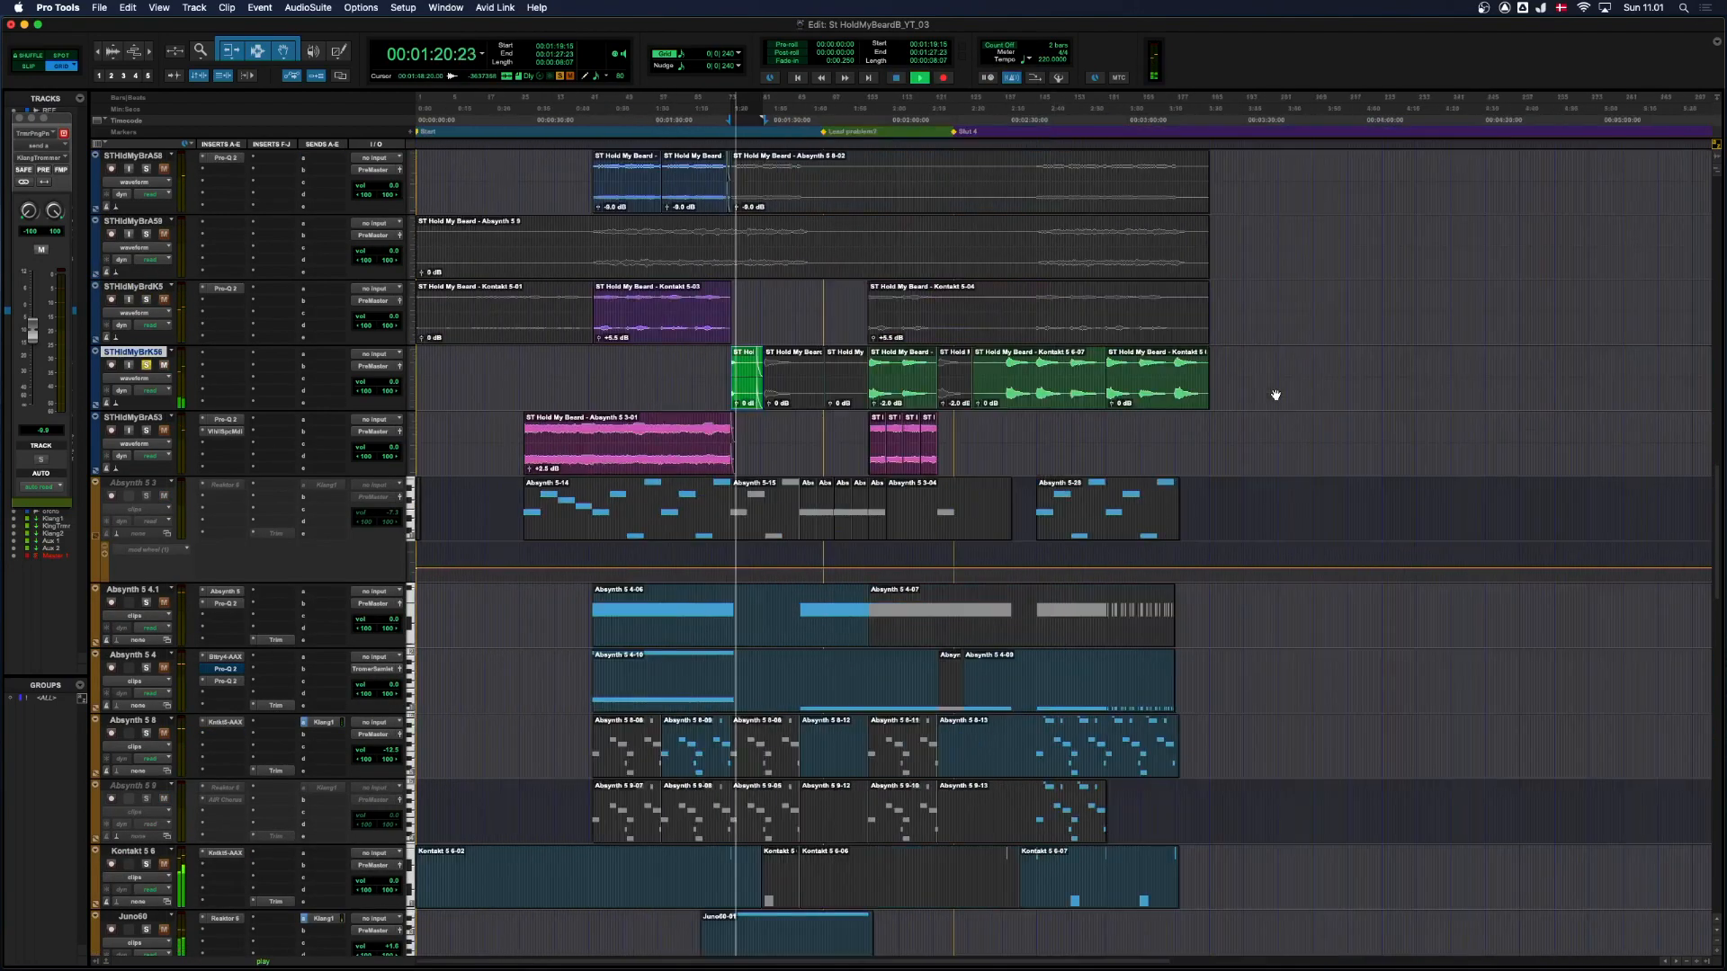
Audition the green clip at 00:01:54:13 on the soloed STHldMyBrK56 track, and stop playback.
left_click(911, 396)
key("space")
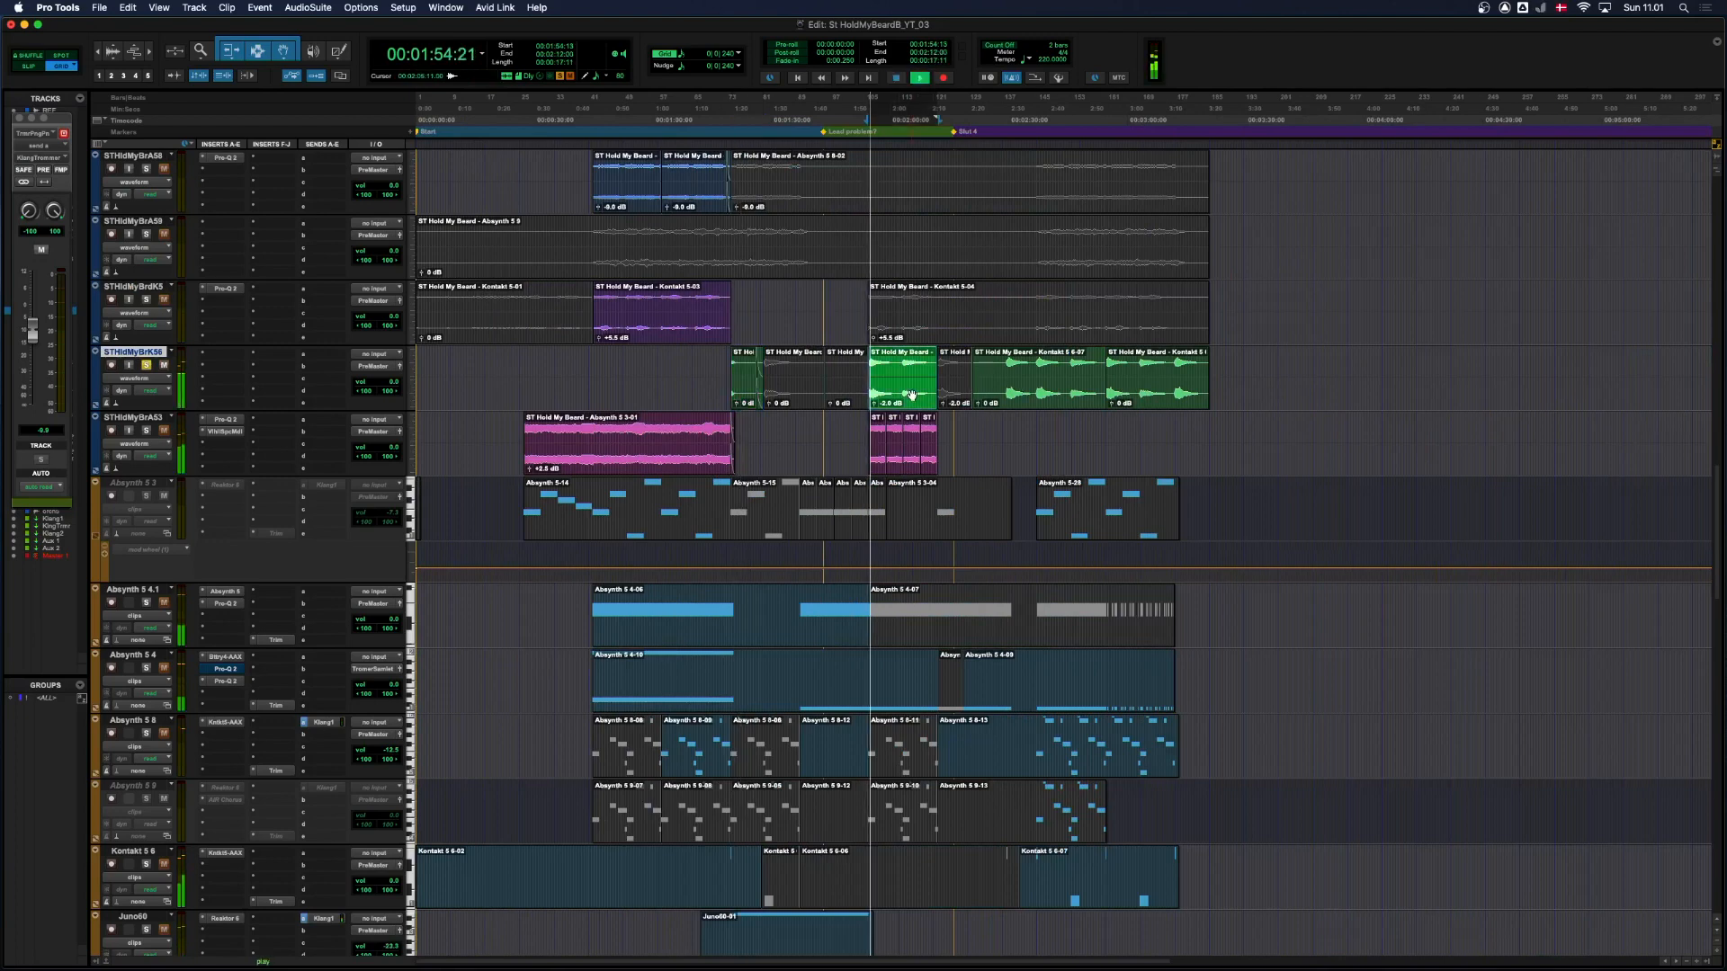
key("t")
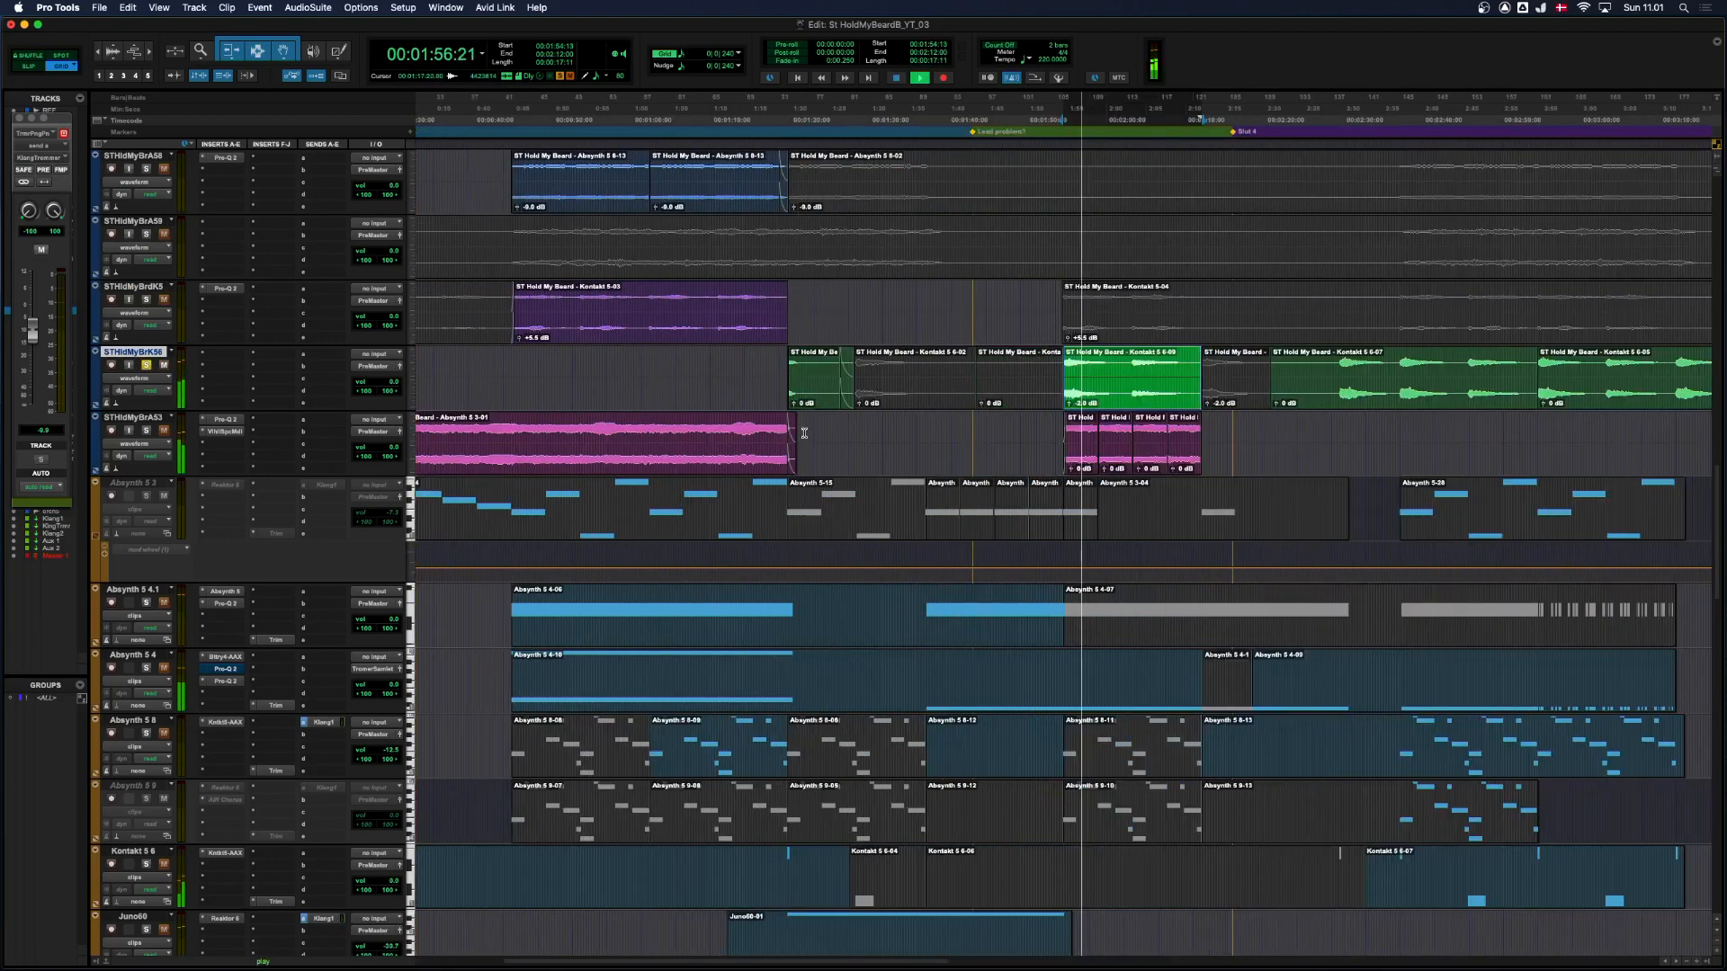
key("r")
key("space")
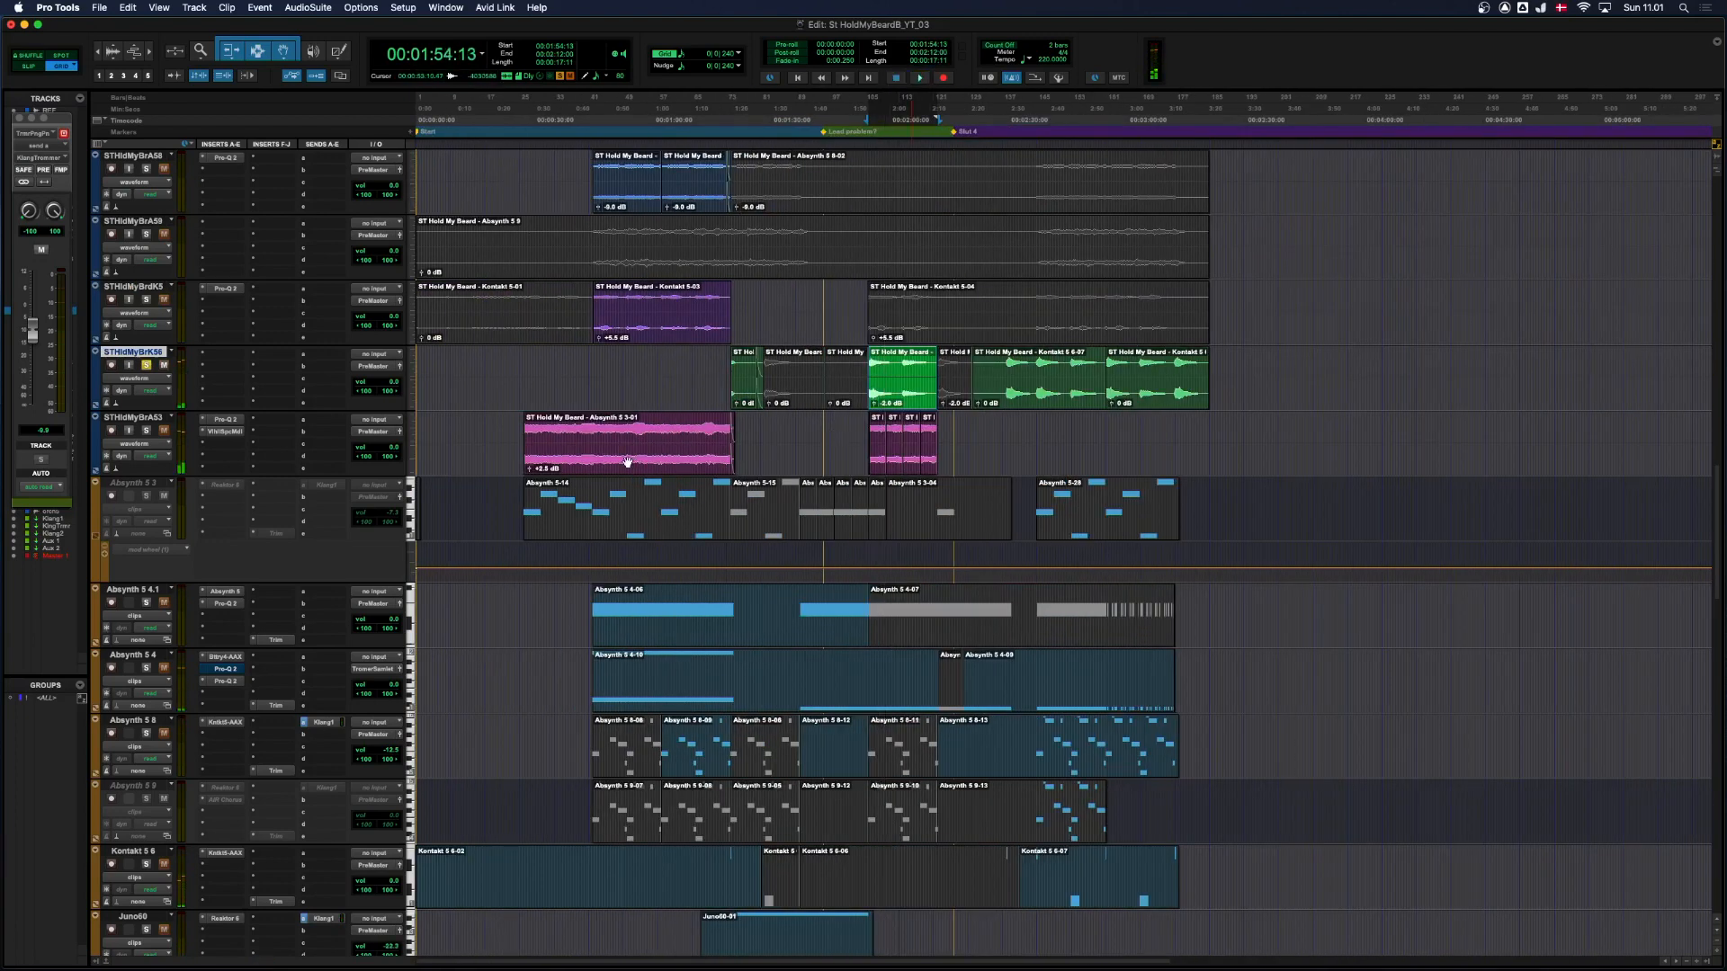
Audition the long pink clip on the soloed STHldMyBrA53 track and compare it with the track's Pro-Q 2 bypassed and active.
left_click(667, 460)
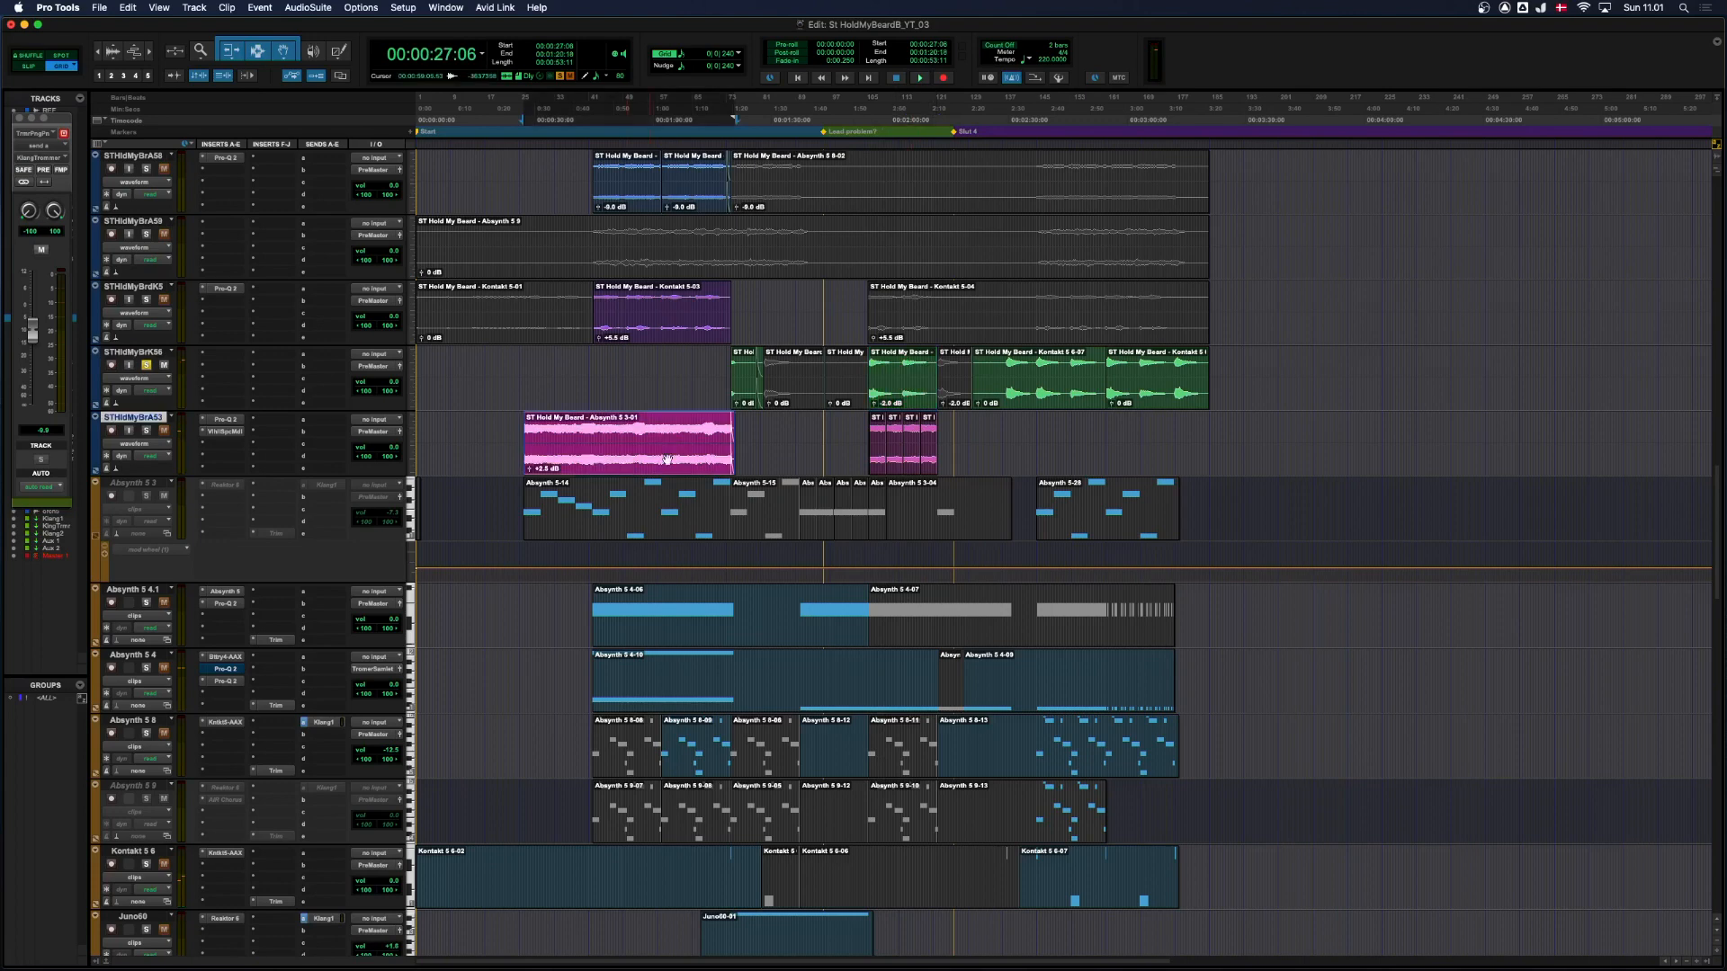
left_click(235, 420)
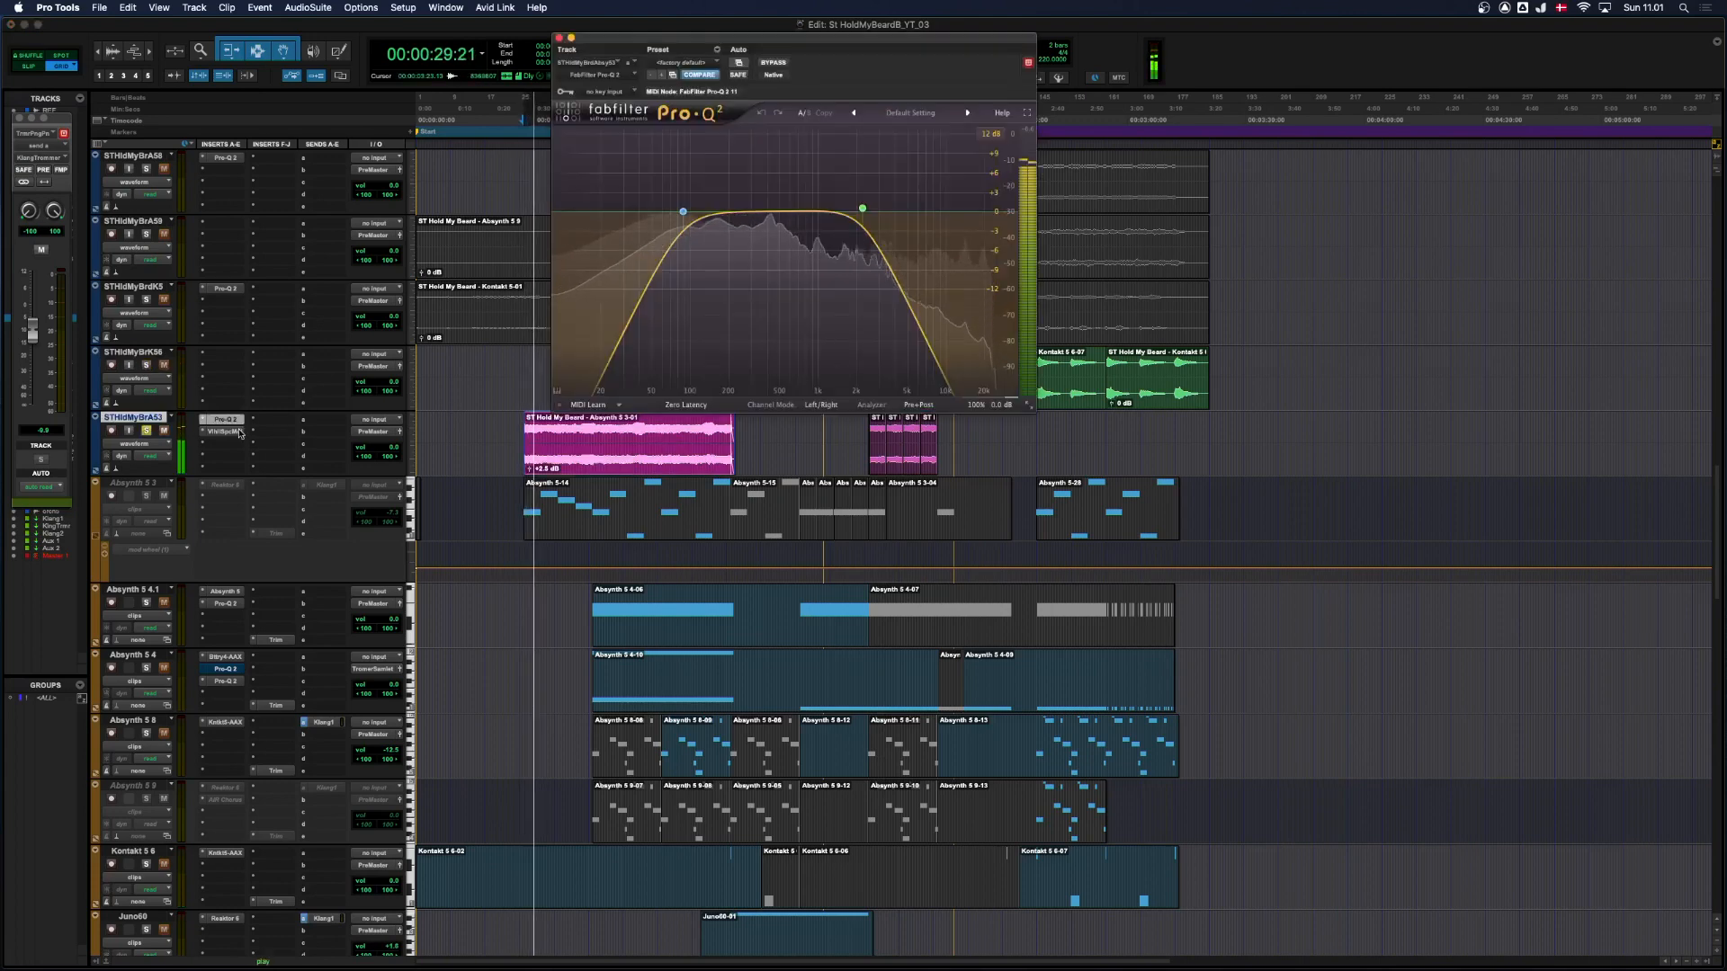
left_click(774, 63)
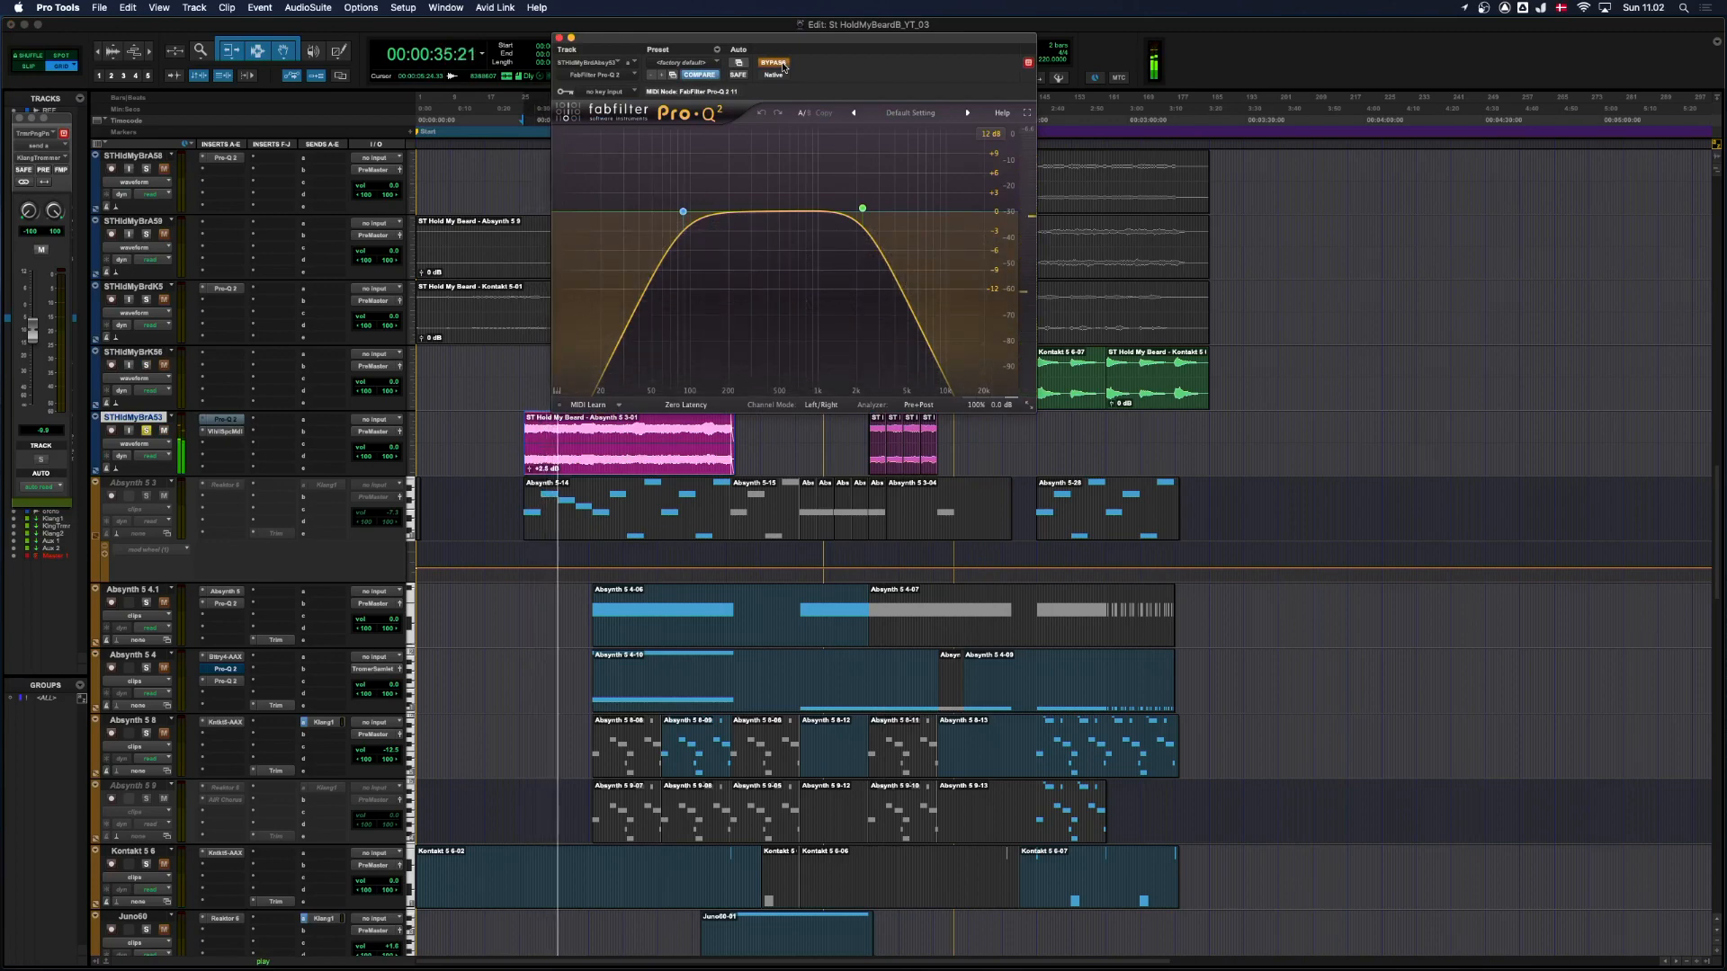
left_click(782, 64)
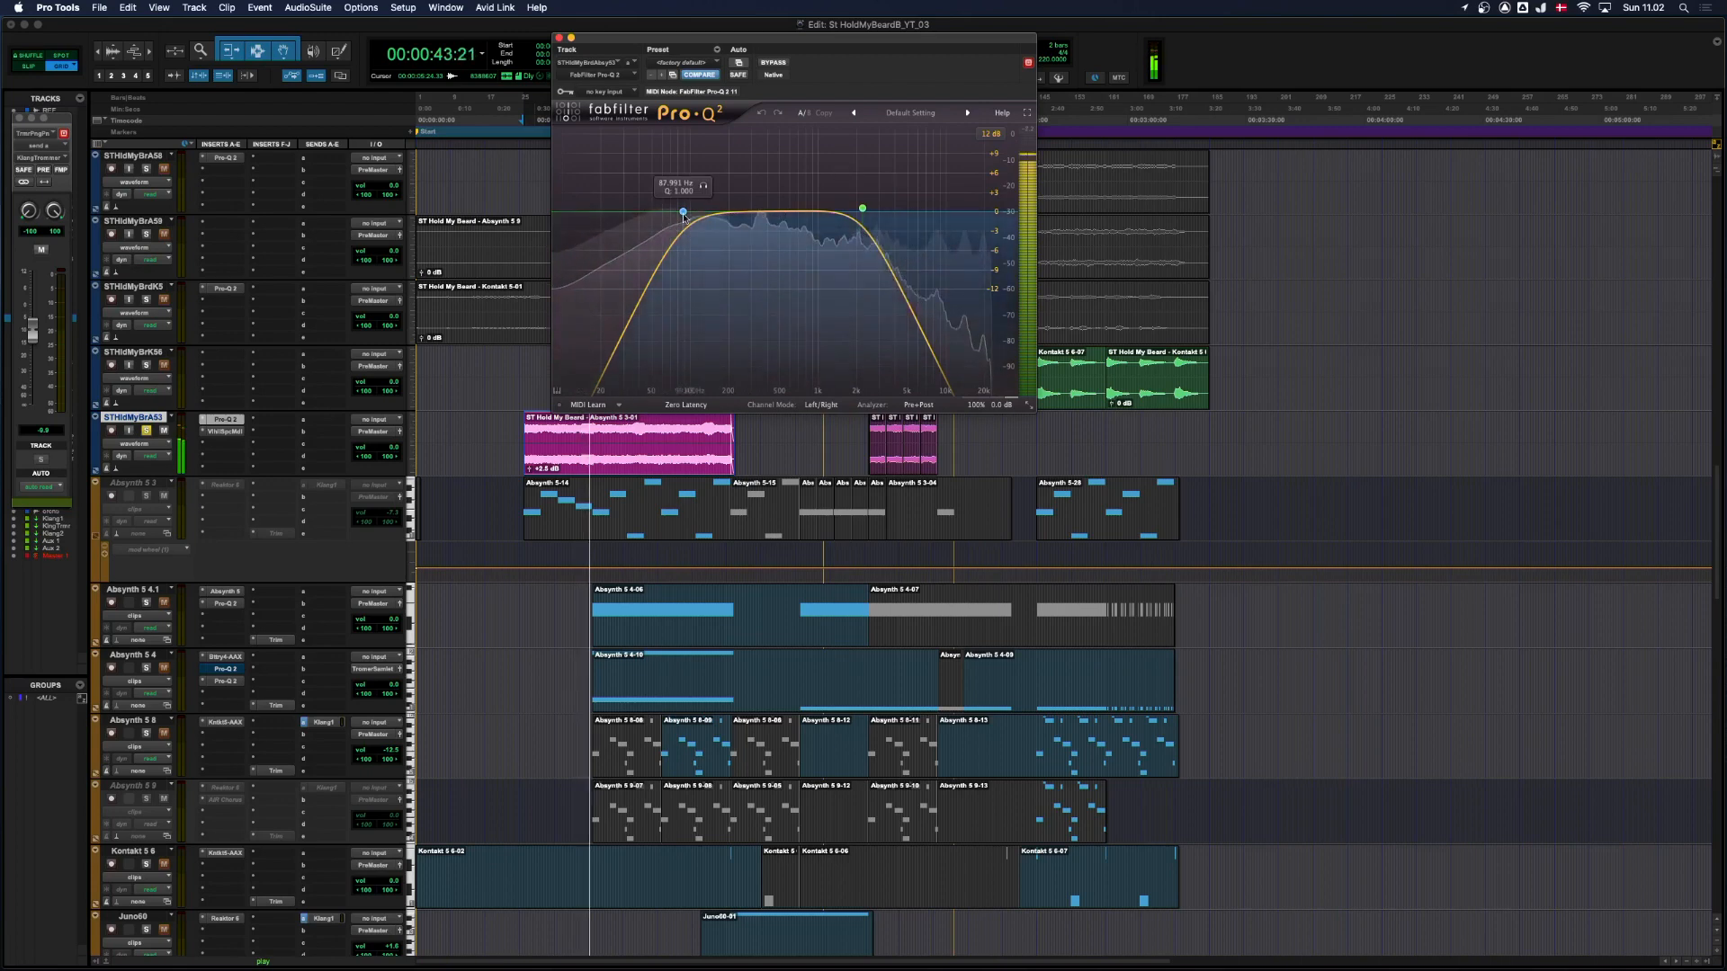
left_click(774, 63)
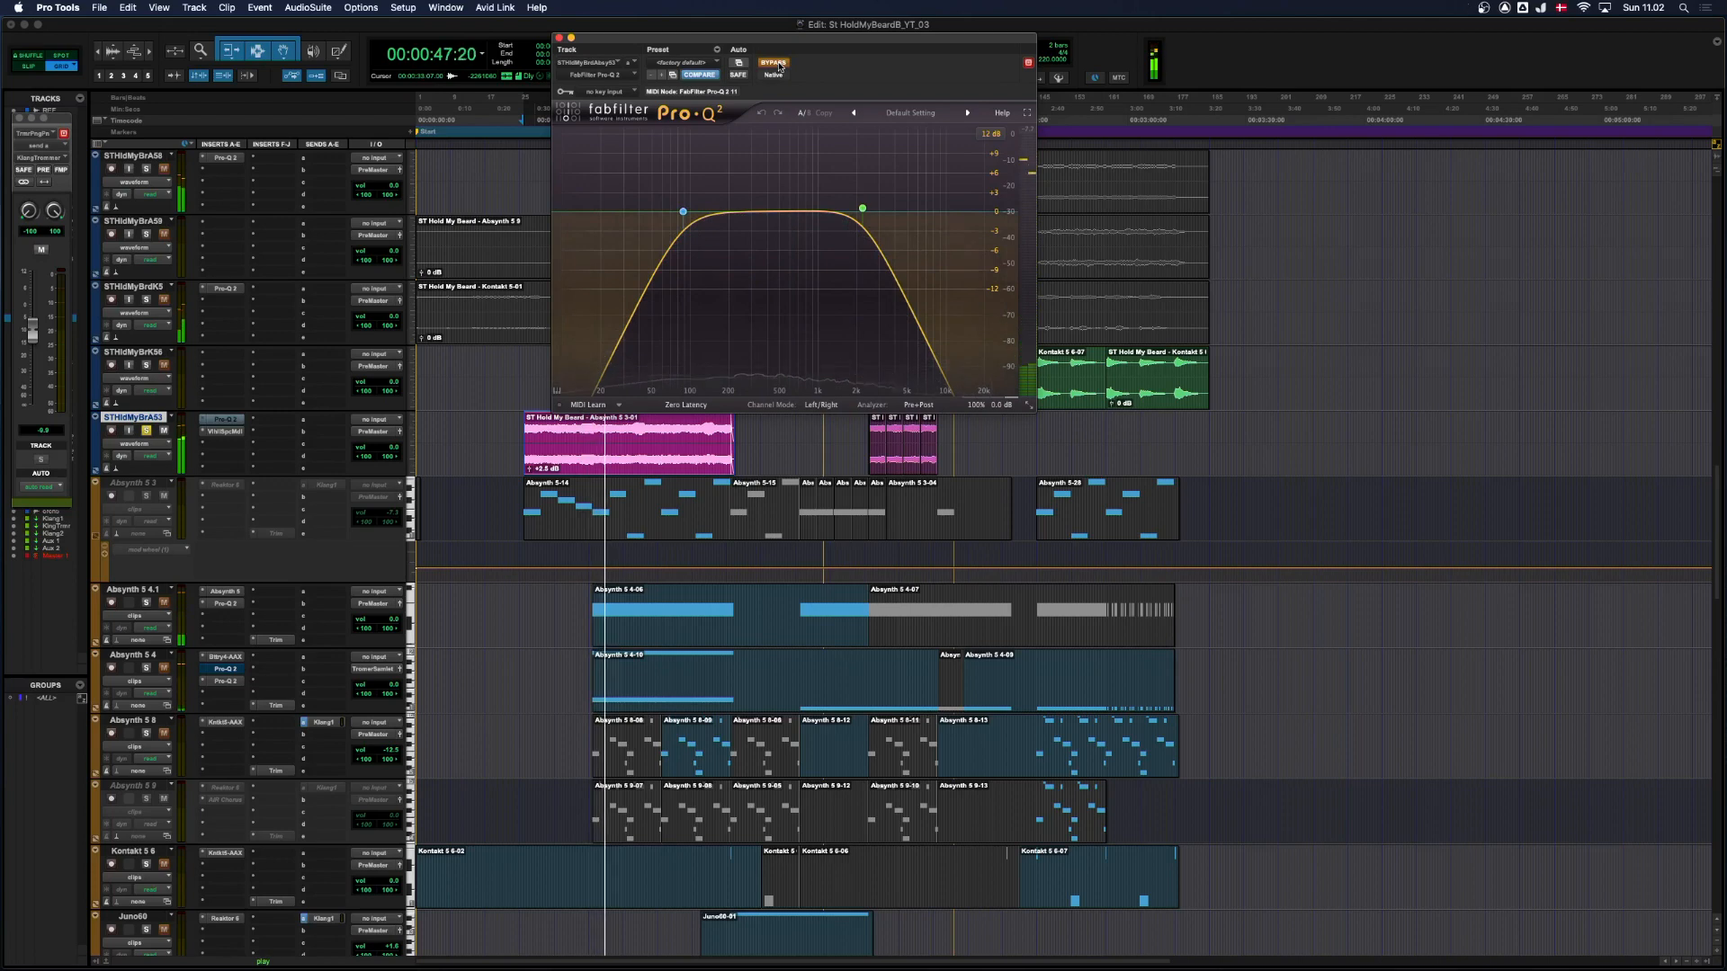
left_click(773, 63)
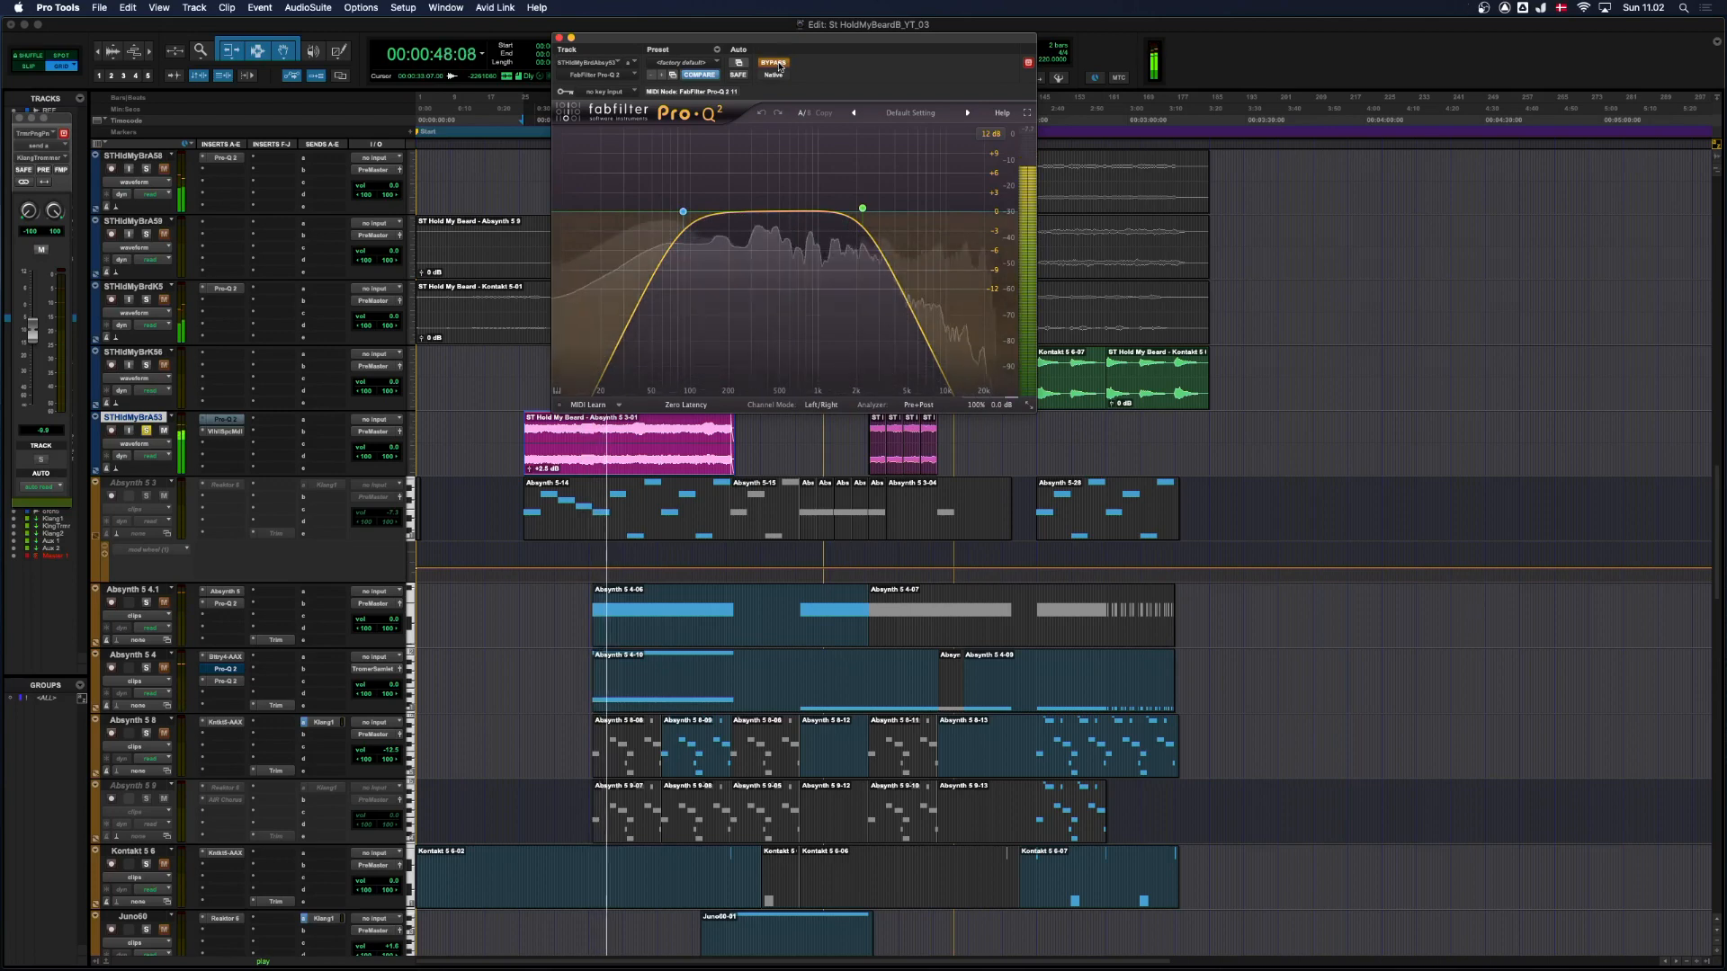
Compare the soloed STHldMyBrA53 track with its ValhallaSpaceModulator bypassed and active.
left_click(225, 434)
left_click(228, 432)
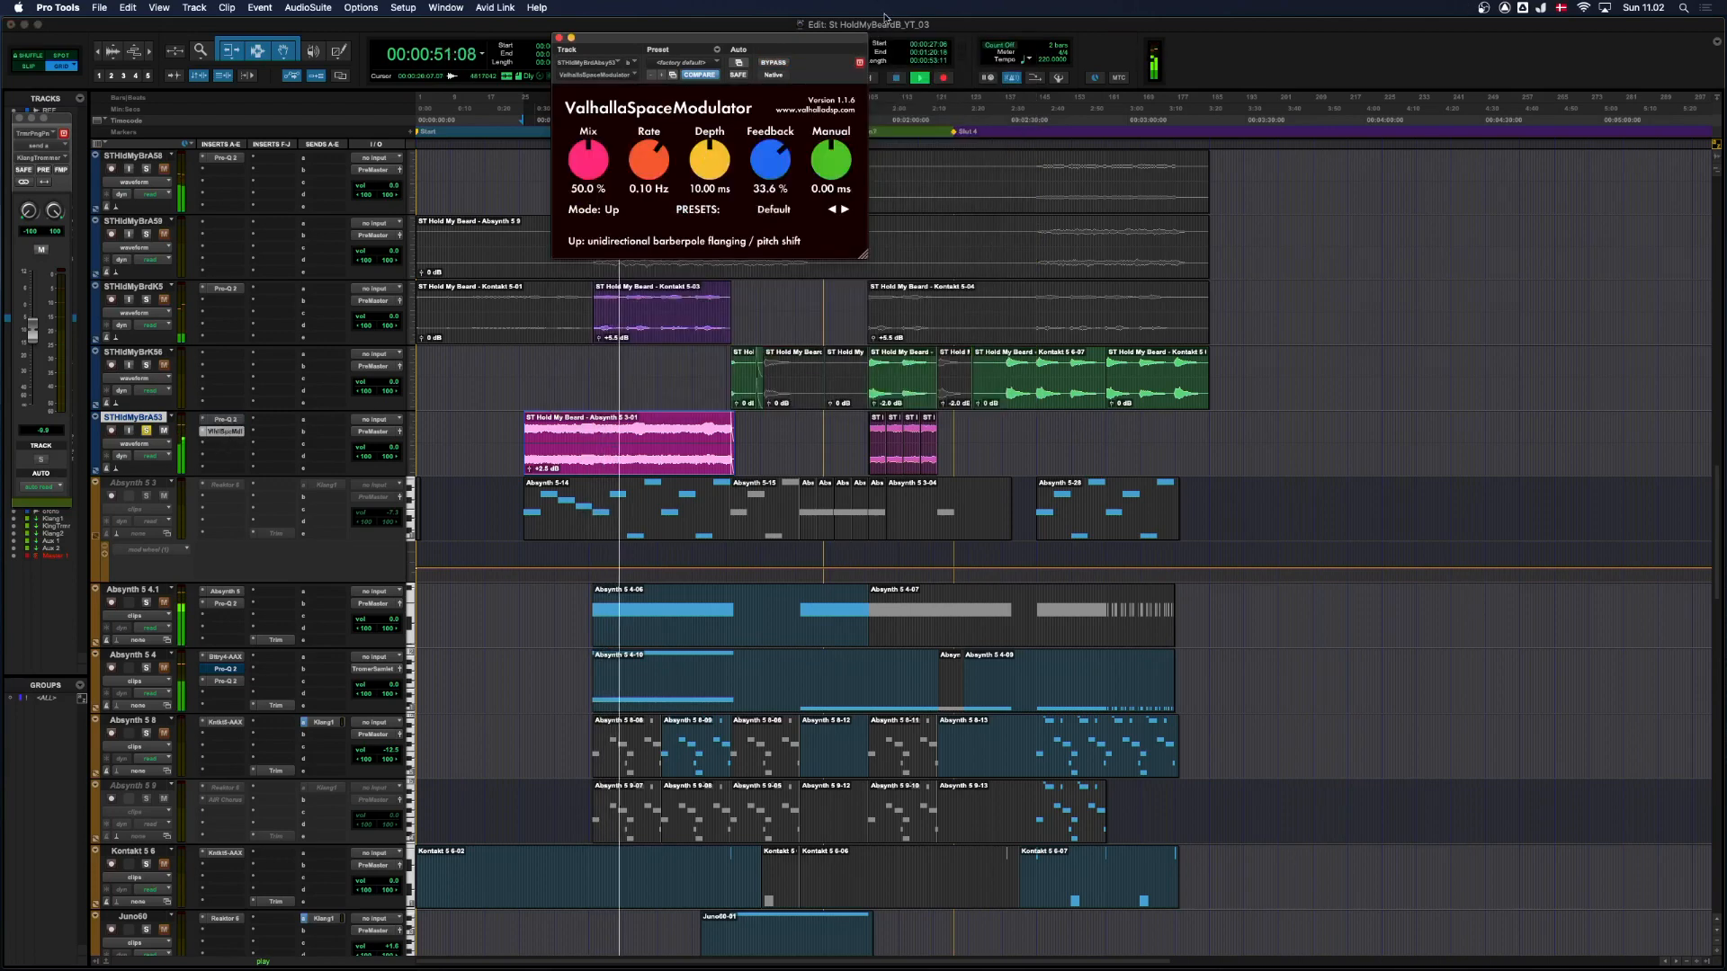
left_click(775, 64)
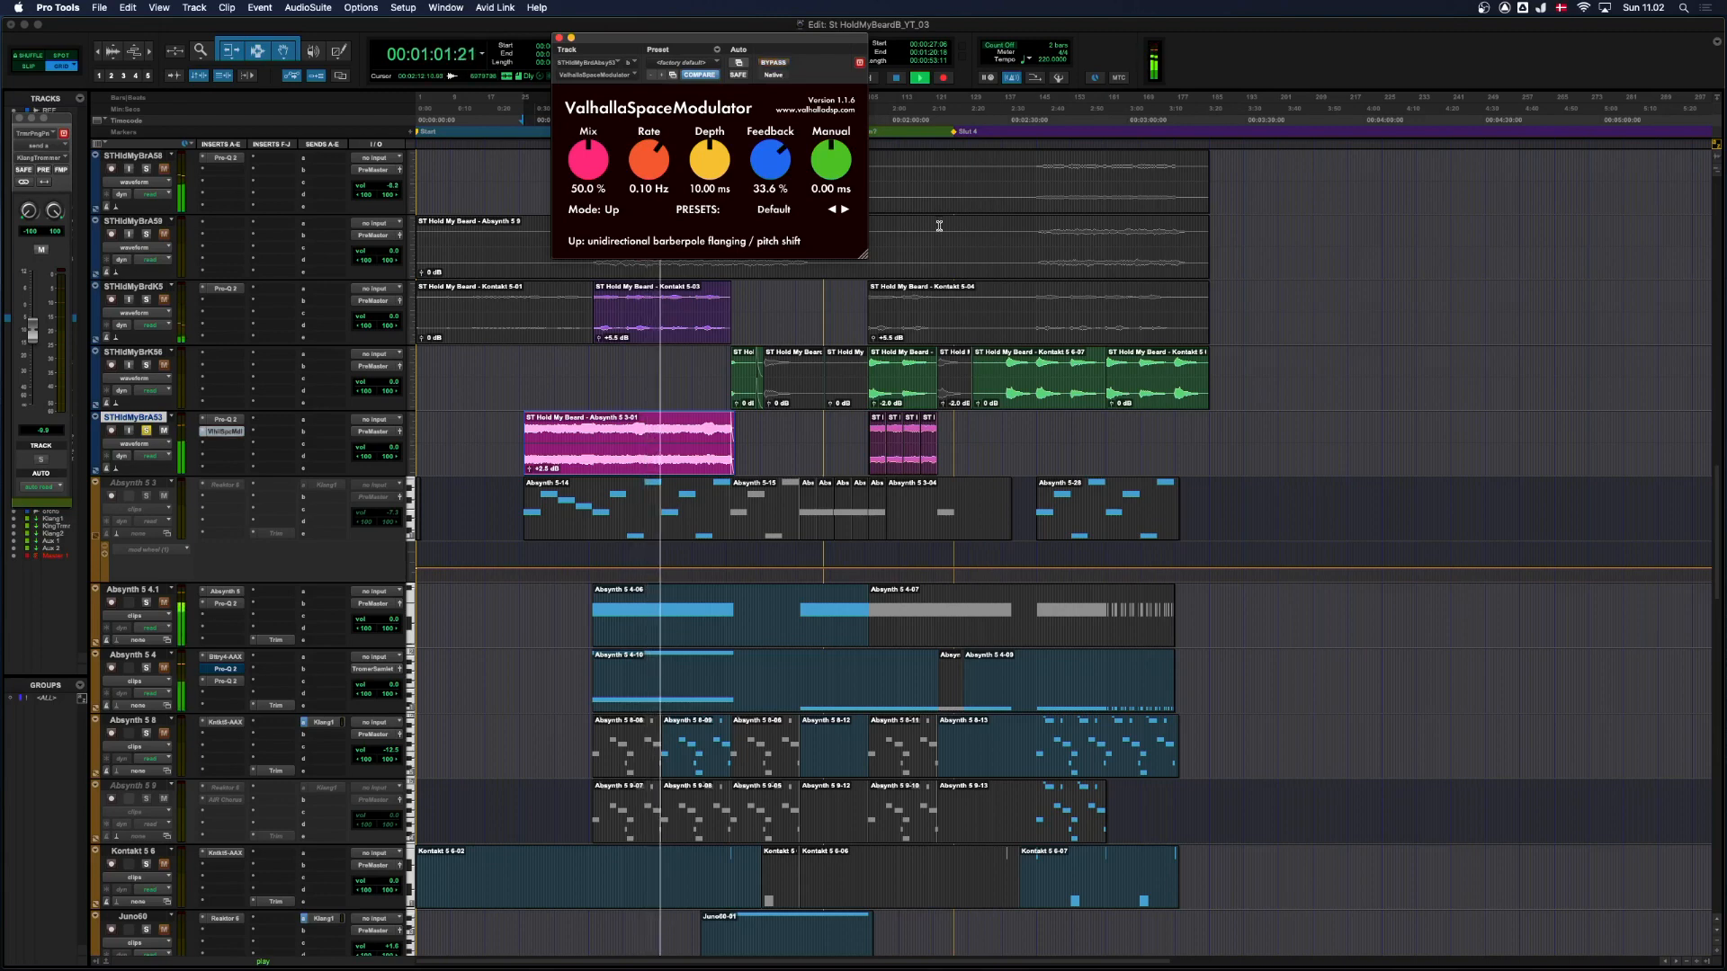
Audition the first clip on the soloed Absynth 5 4.1 track and inspect the track's Absynth 5 patch.
scroll(664, 501, "down", 3)
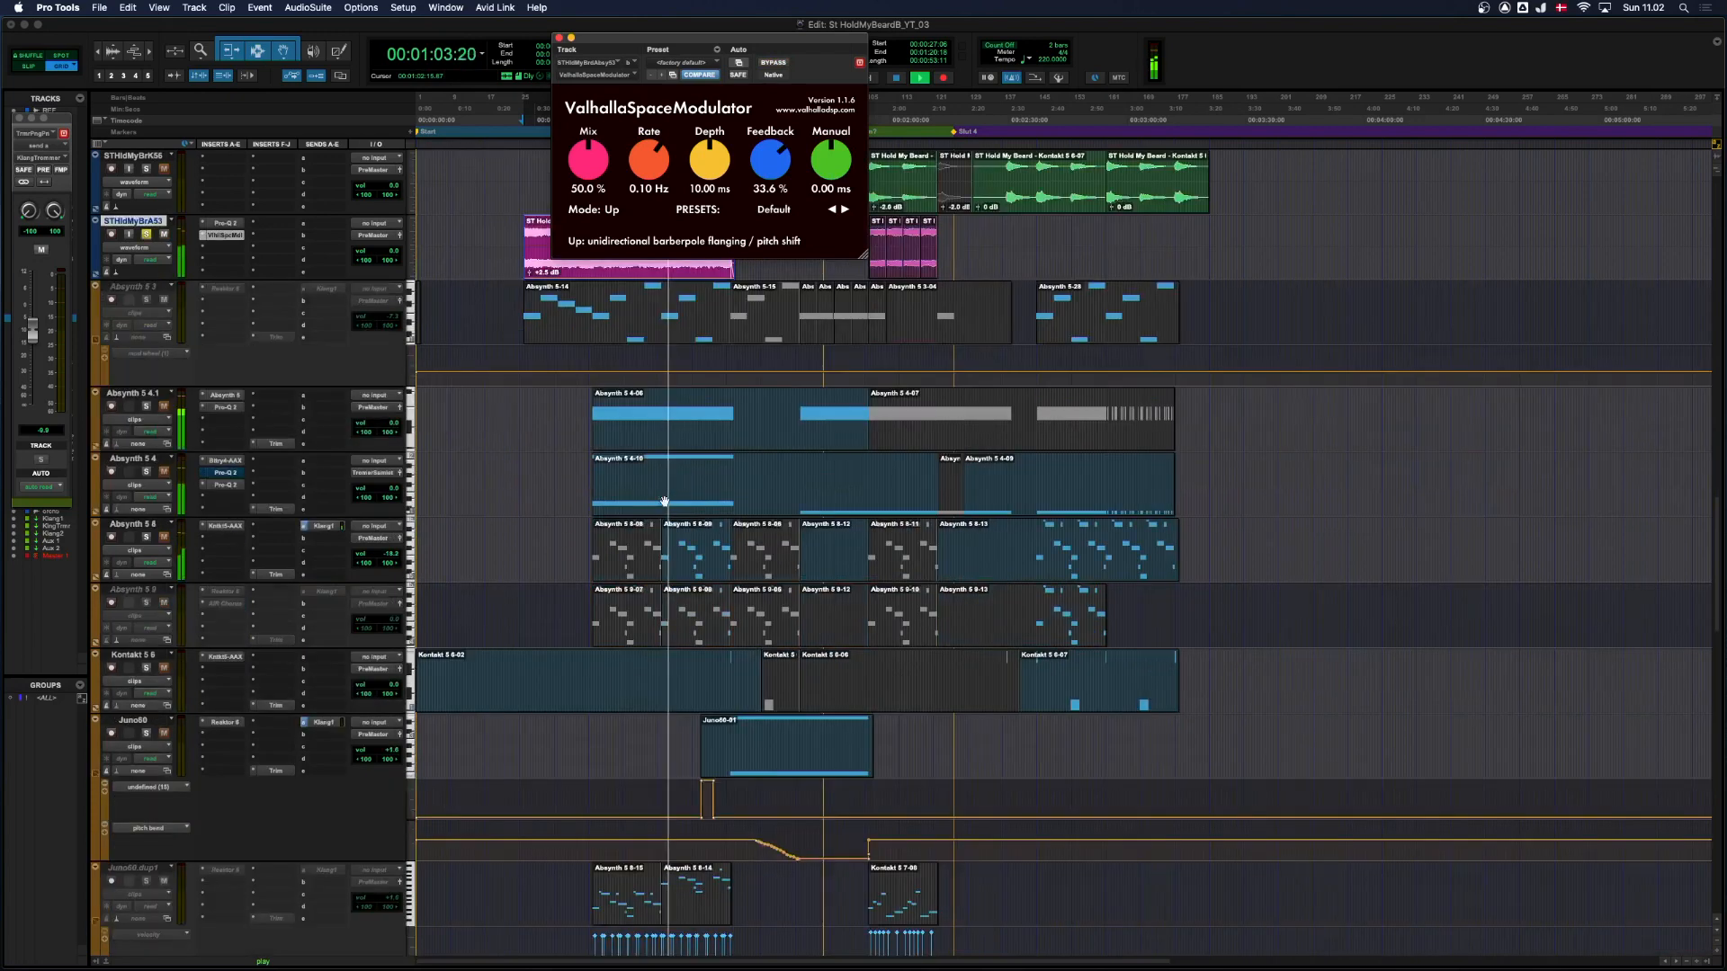
left_click(675, 447)
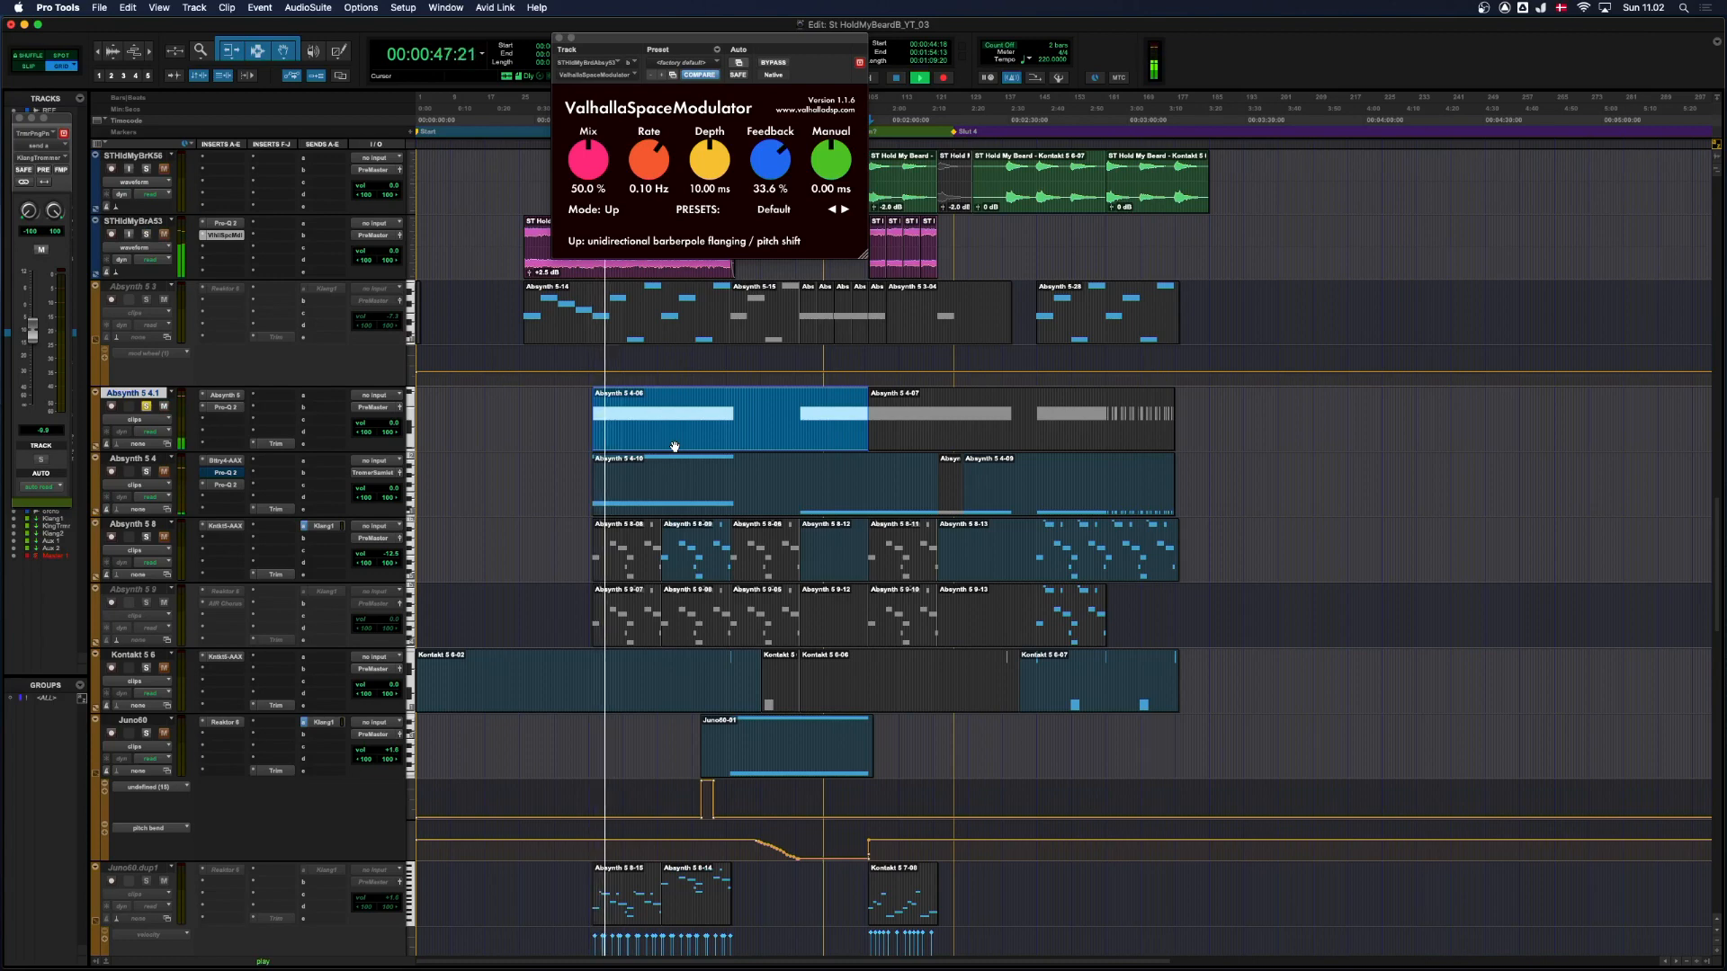
left_click(229, 396)
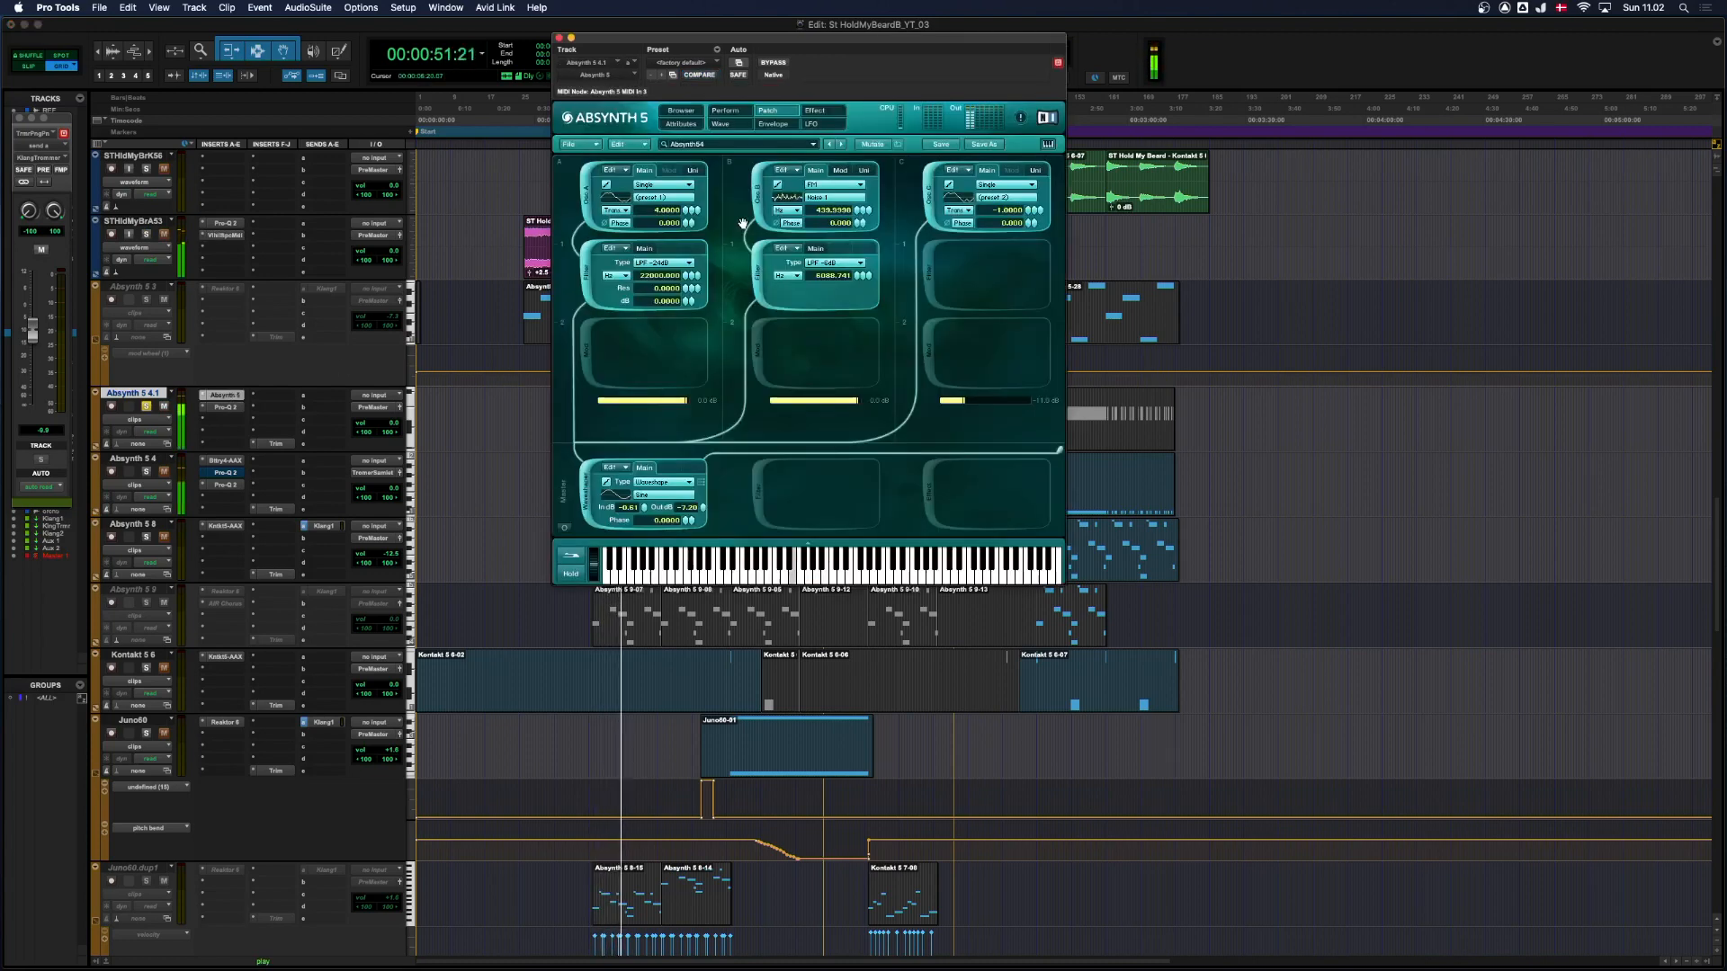
left_click(560, 40)
View the Absynth 5 4.1 clip closer on the timeline and compare the soloed track with its Pro-Q 2 bypassed and active.
key("super+bracketright")
key("super+bracketright")
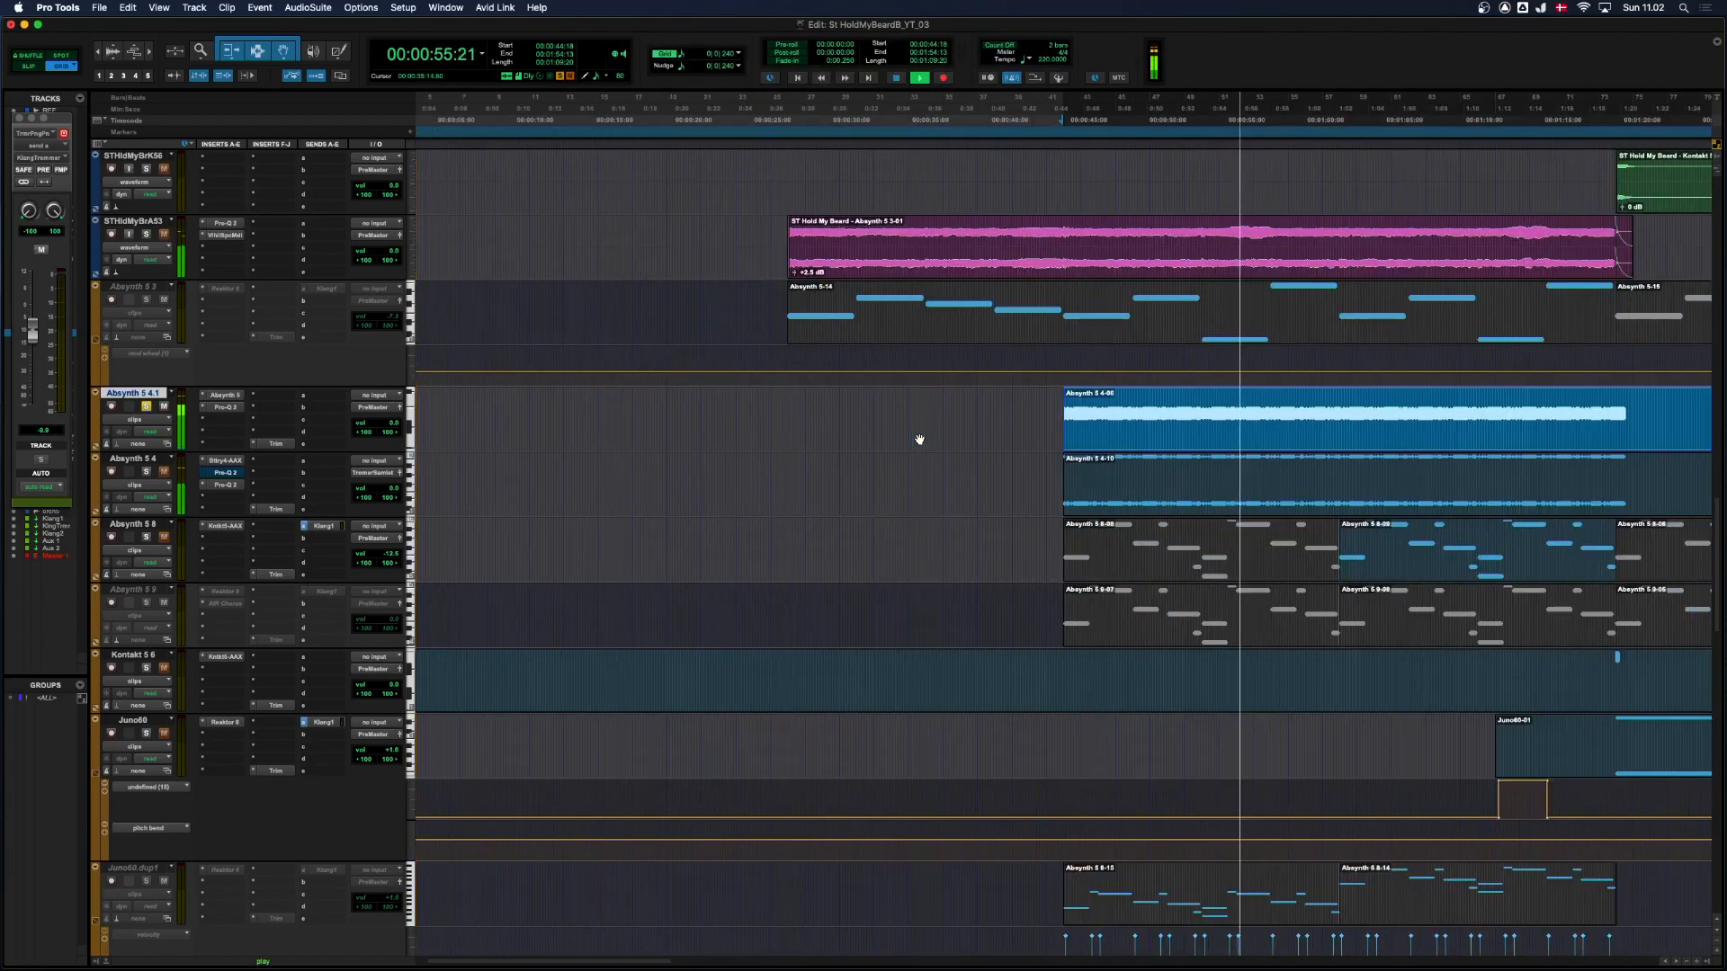
key("super+bracketleft")
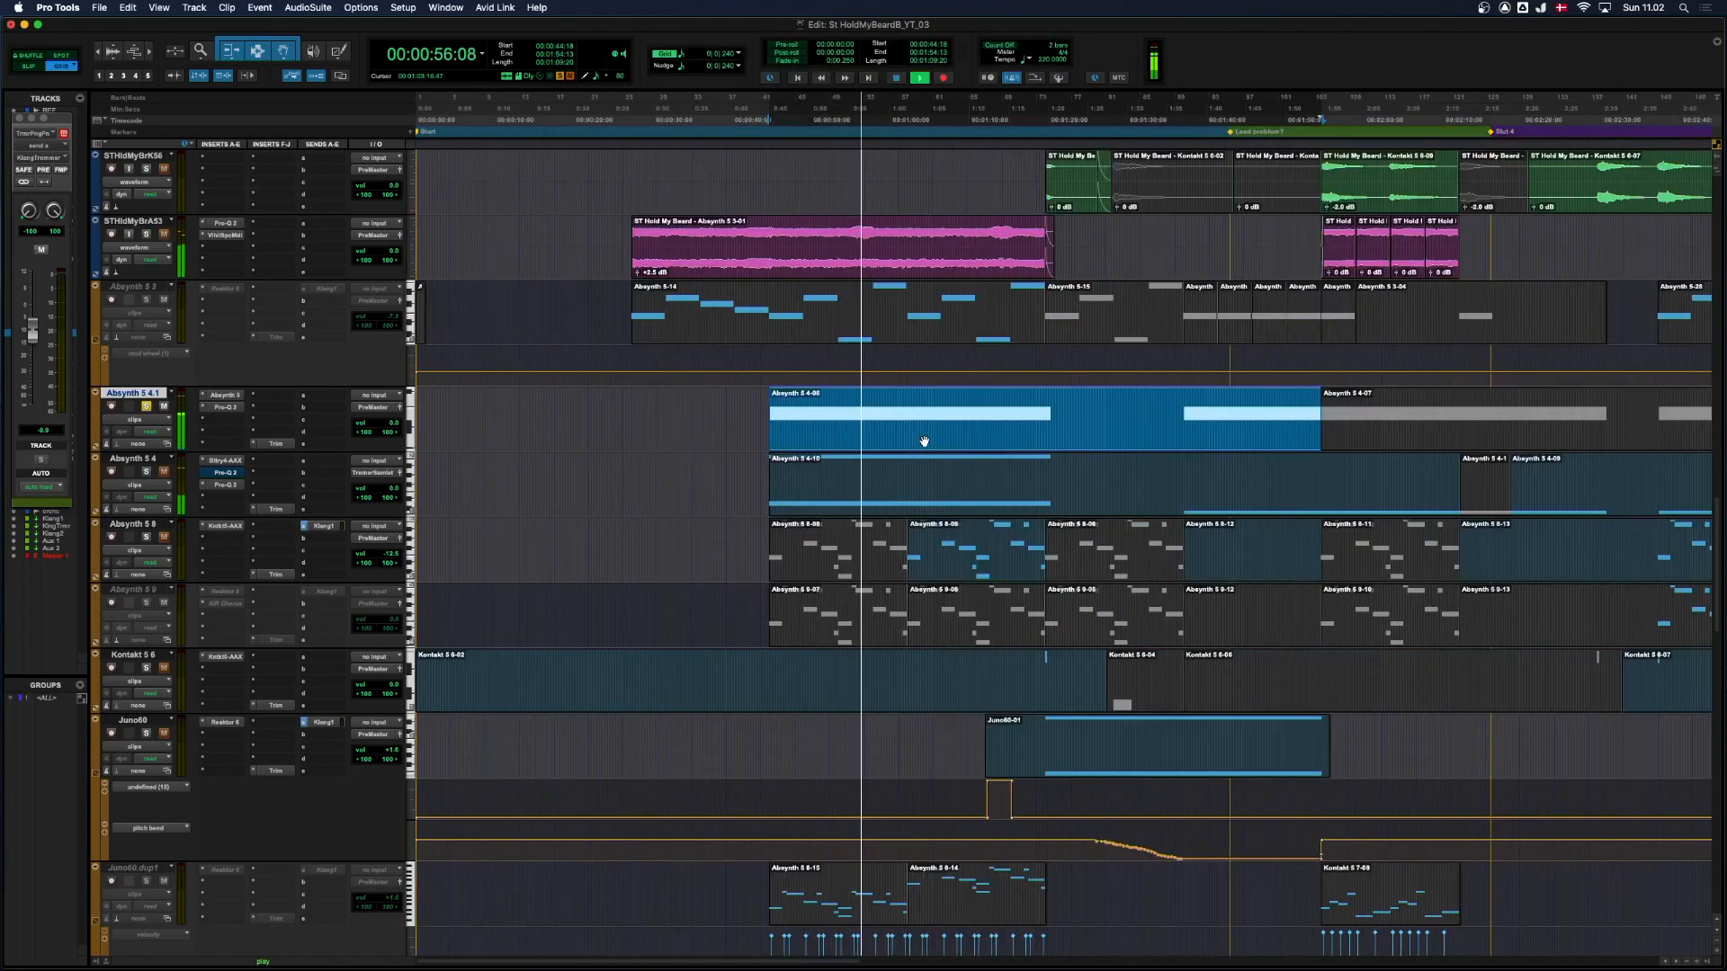
left_click(225, 408)
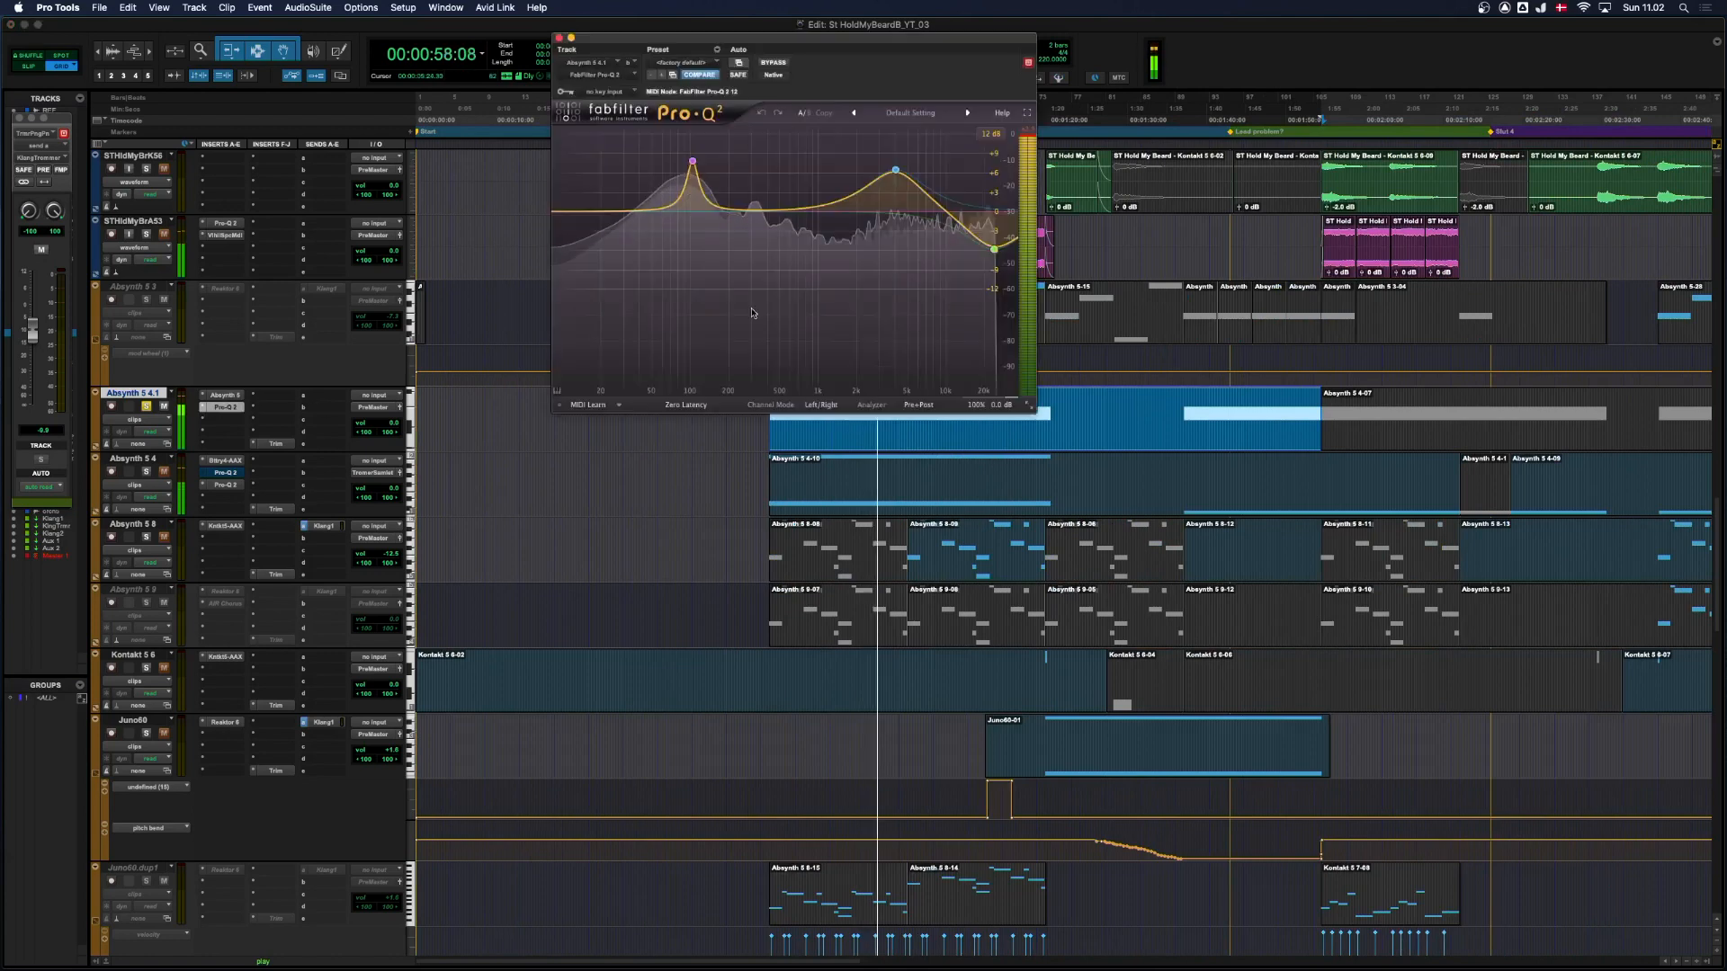
left_click(773, 63)
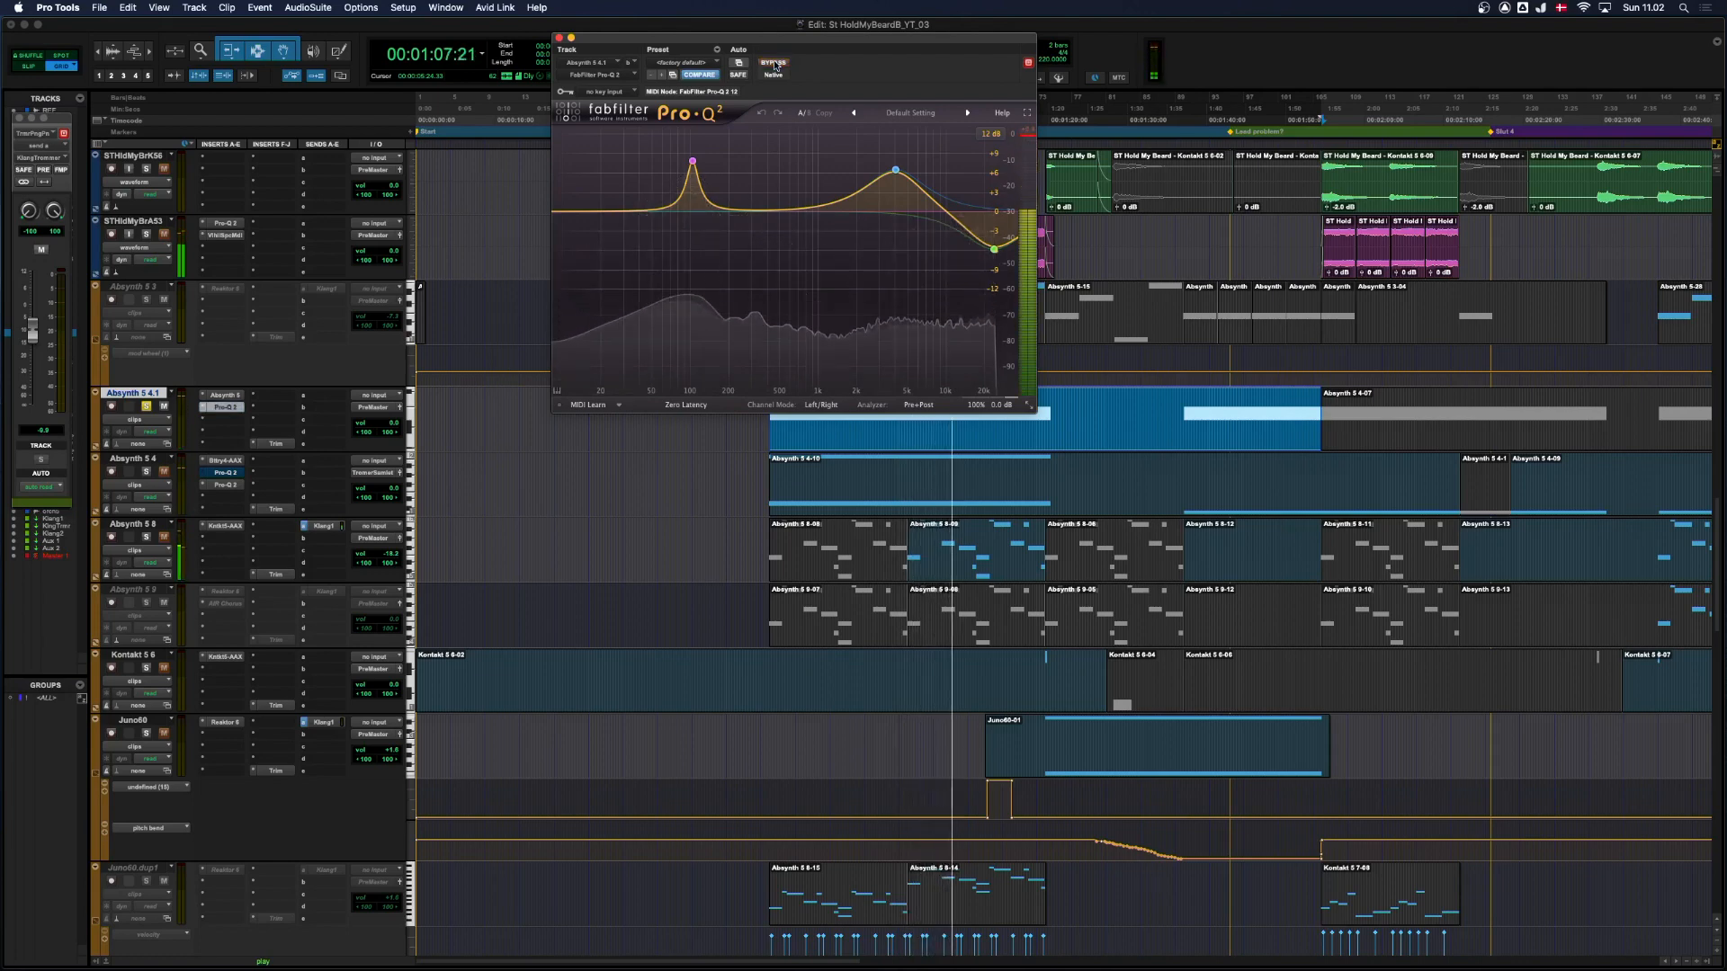
Play the soloed Absynth 5 4 track from its first clip, and clear the 808 kit search in its Battery 4 instrument.
left_click(921, 505)
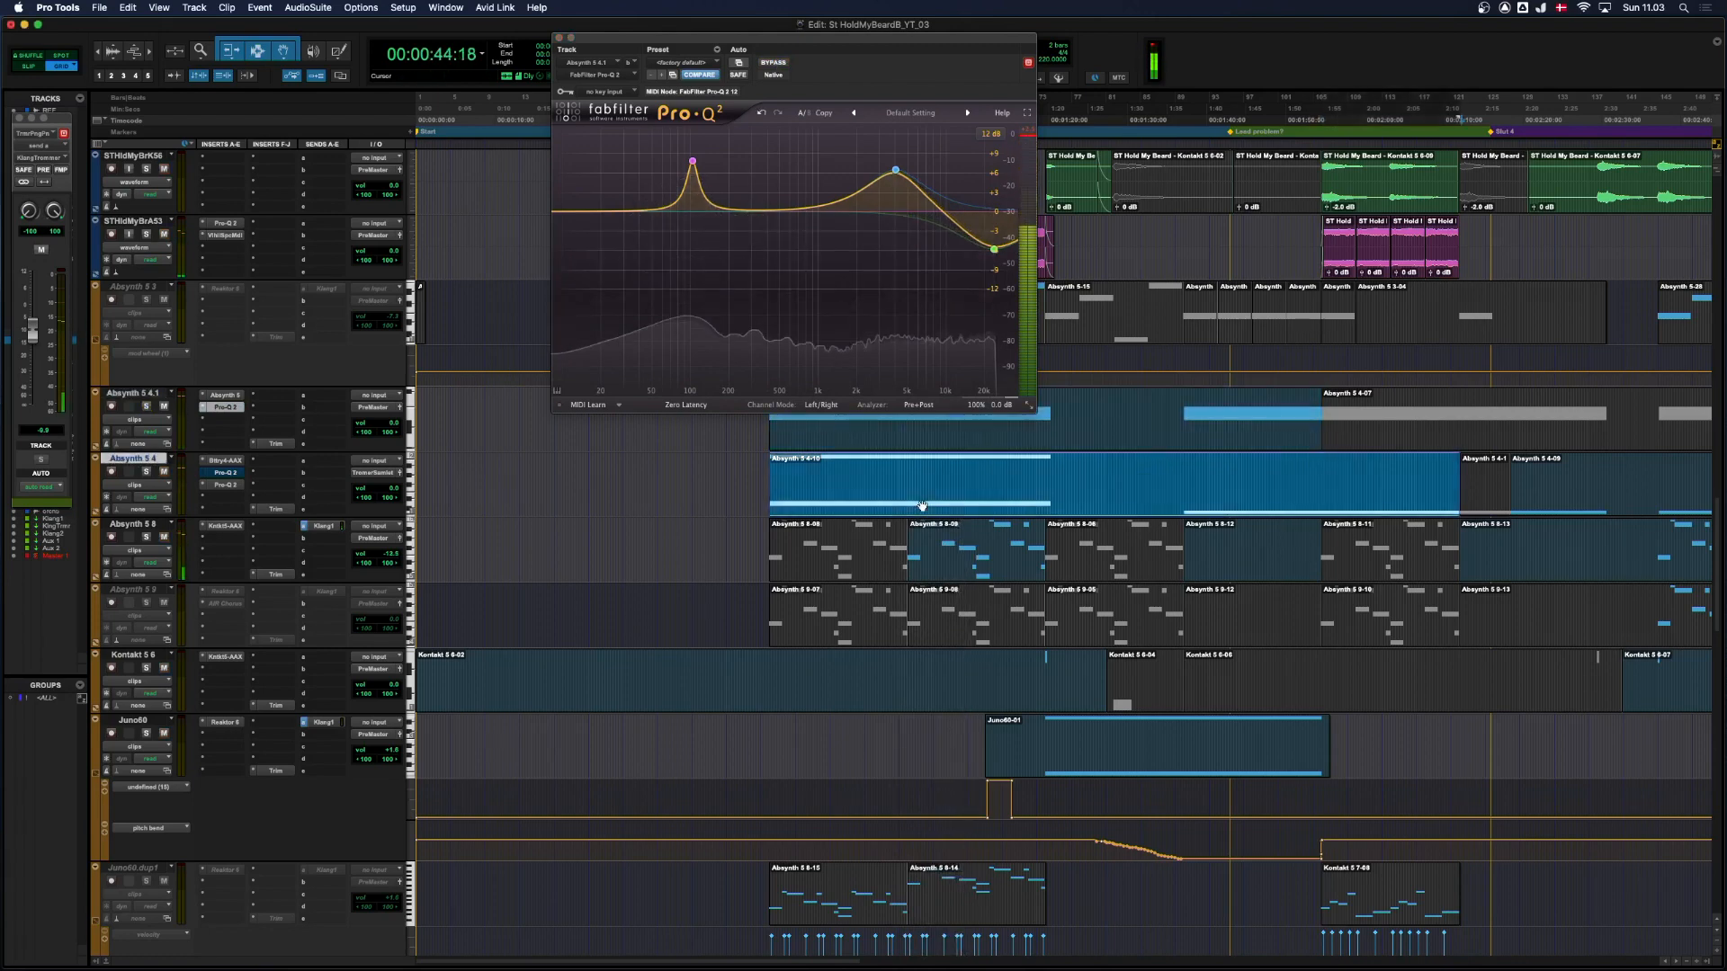
left_click(146, 471)
key("space")
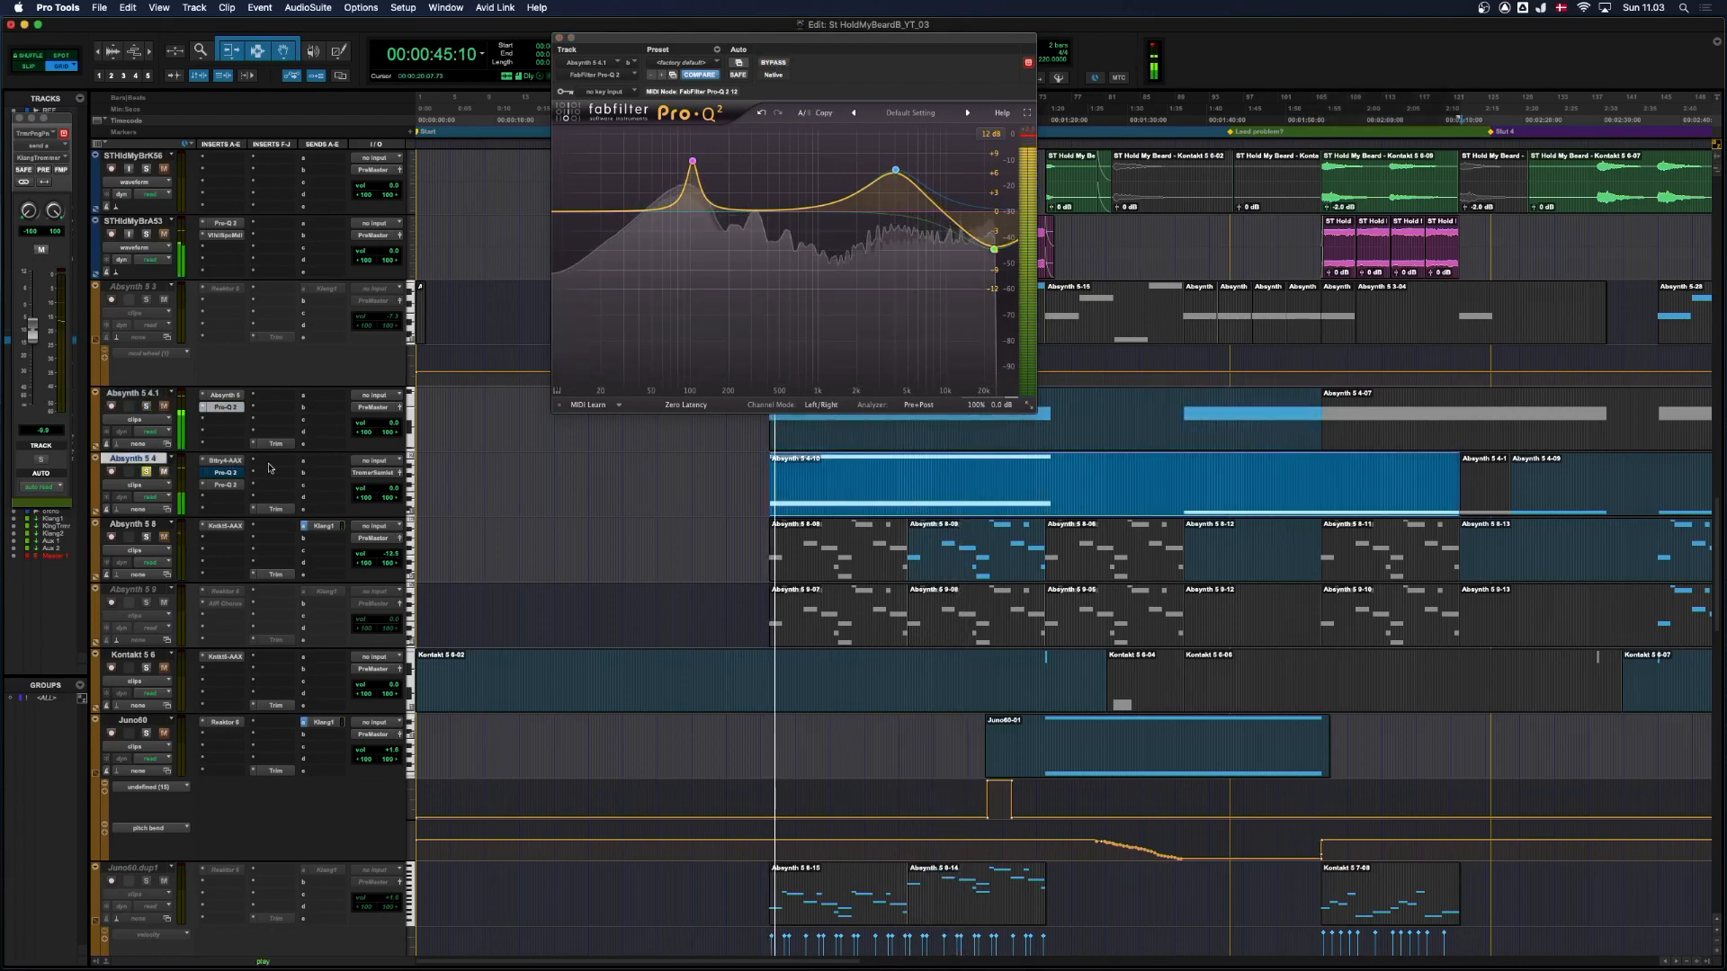
left_click(224, 460)
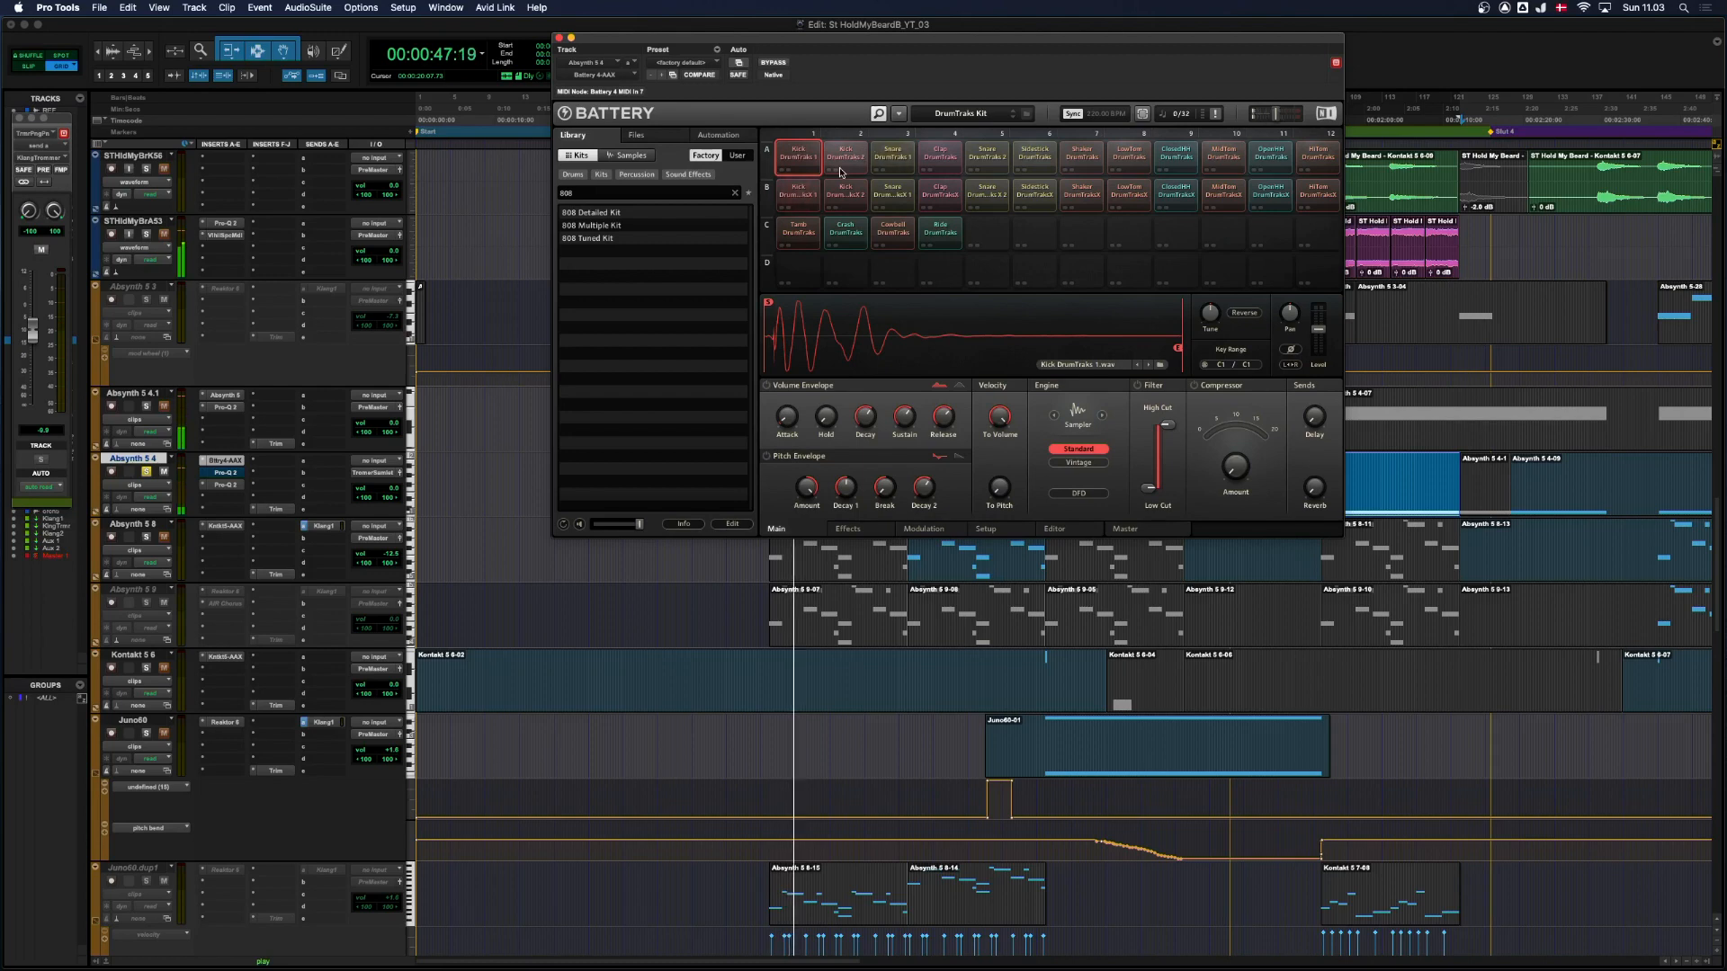
left_click(736, 192)
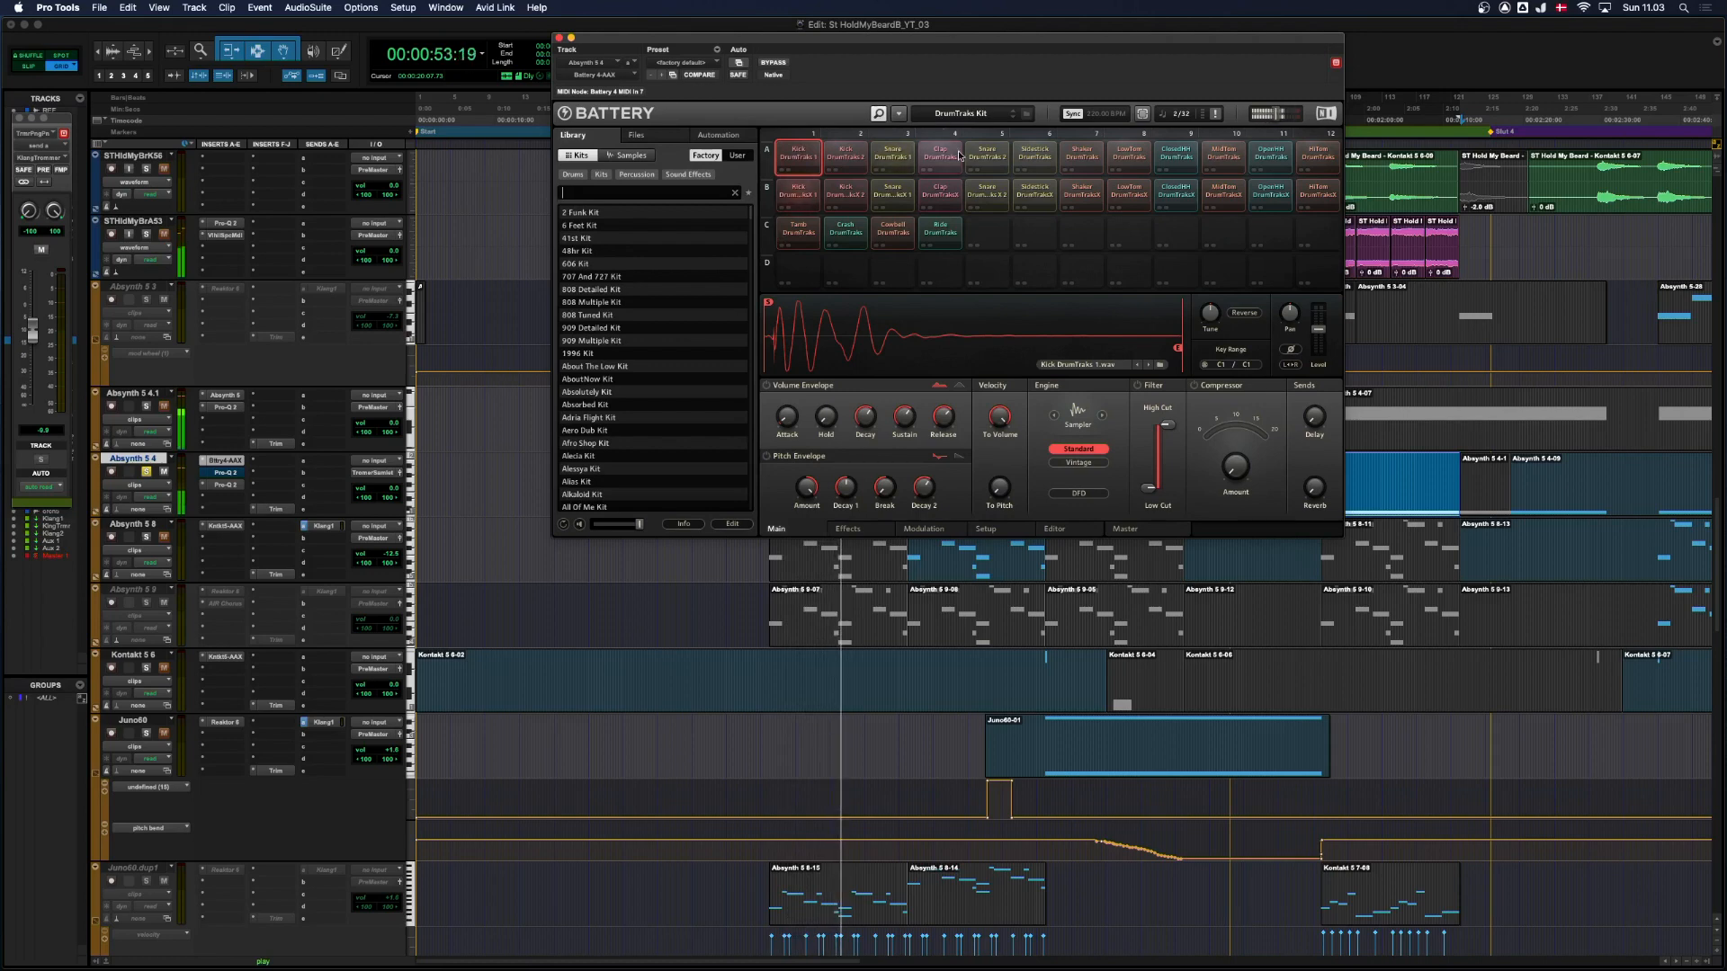
left_click(731, 32)
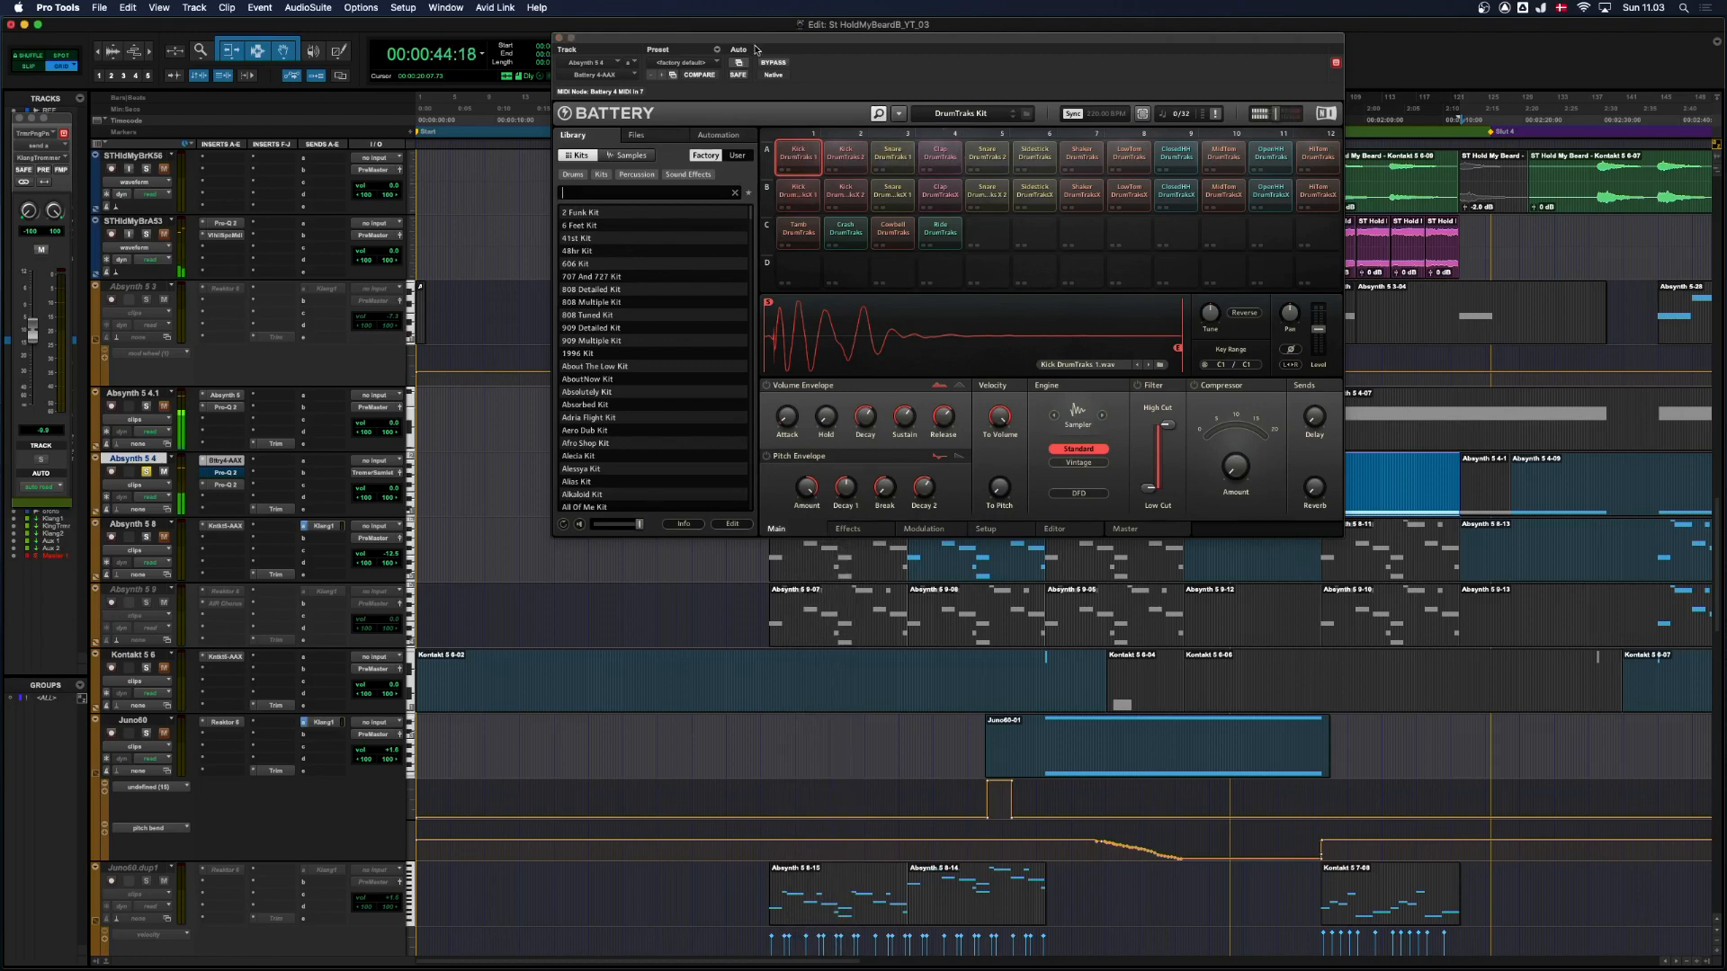
Audition the snare, clap, kick, sidestick, shaker and closed hi-hat cells of Battery's DrumTraks Kit, and close the instrument.
left_click(891, 161)
left_click(939, 160)
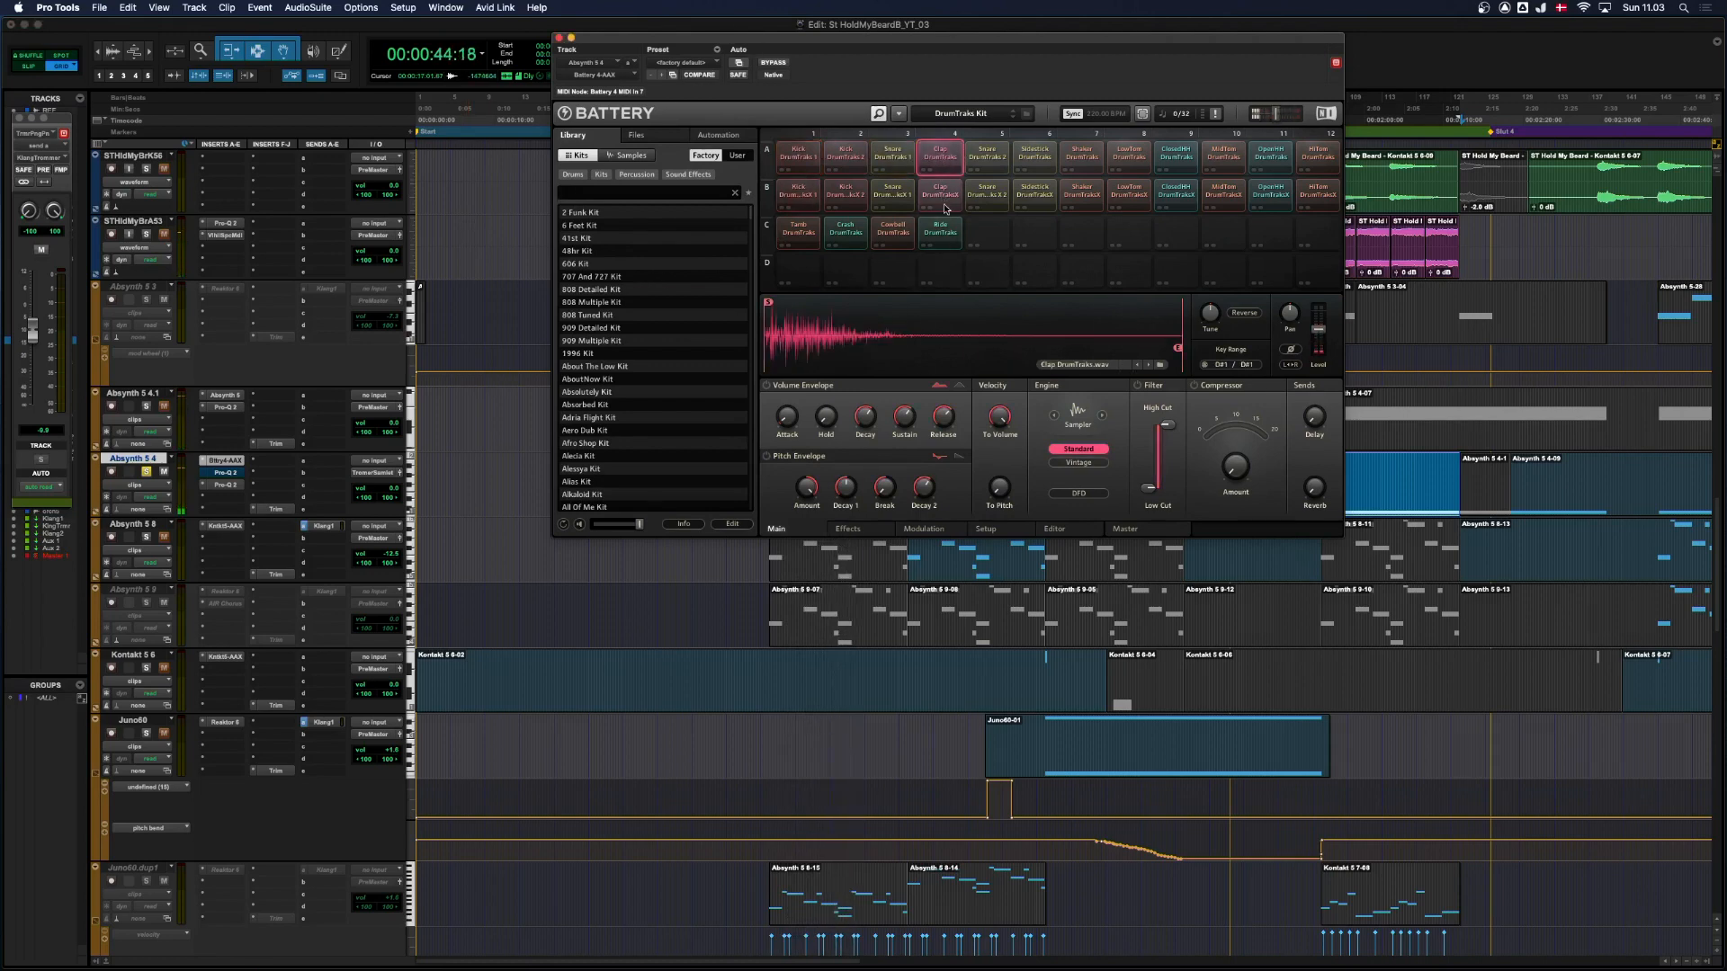
left_click(938, 197)
left_click(895, 199)
left_click(846, 197)
left_click(807, 197)
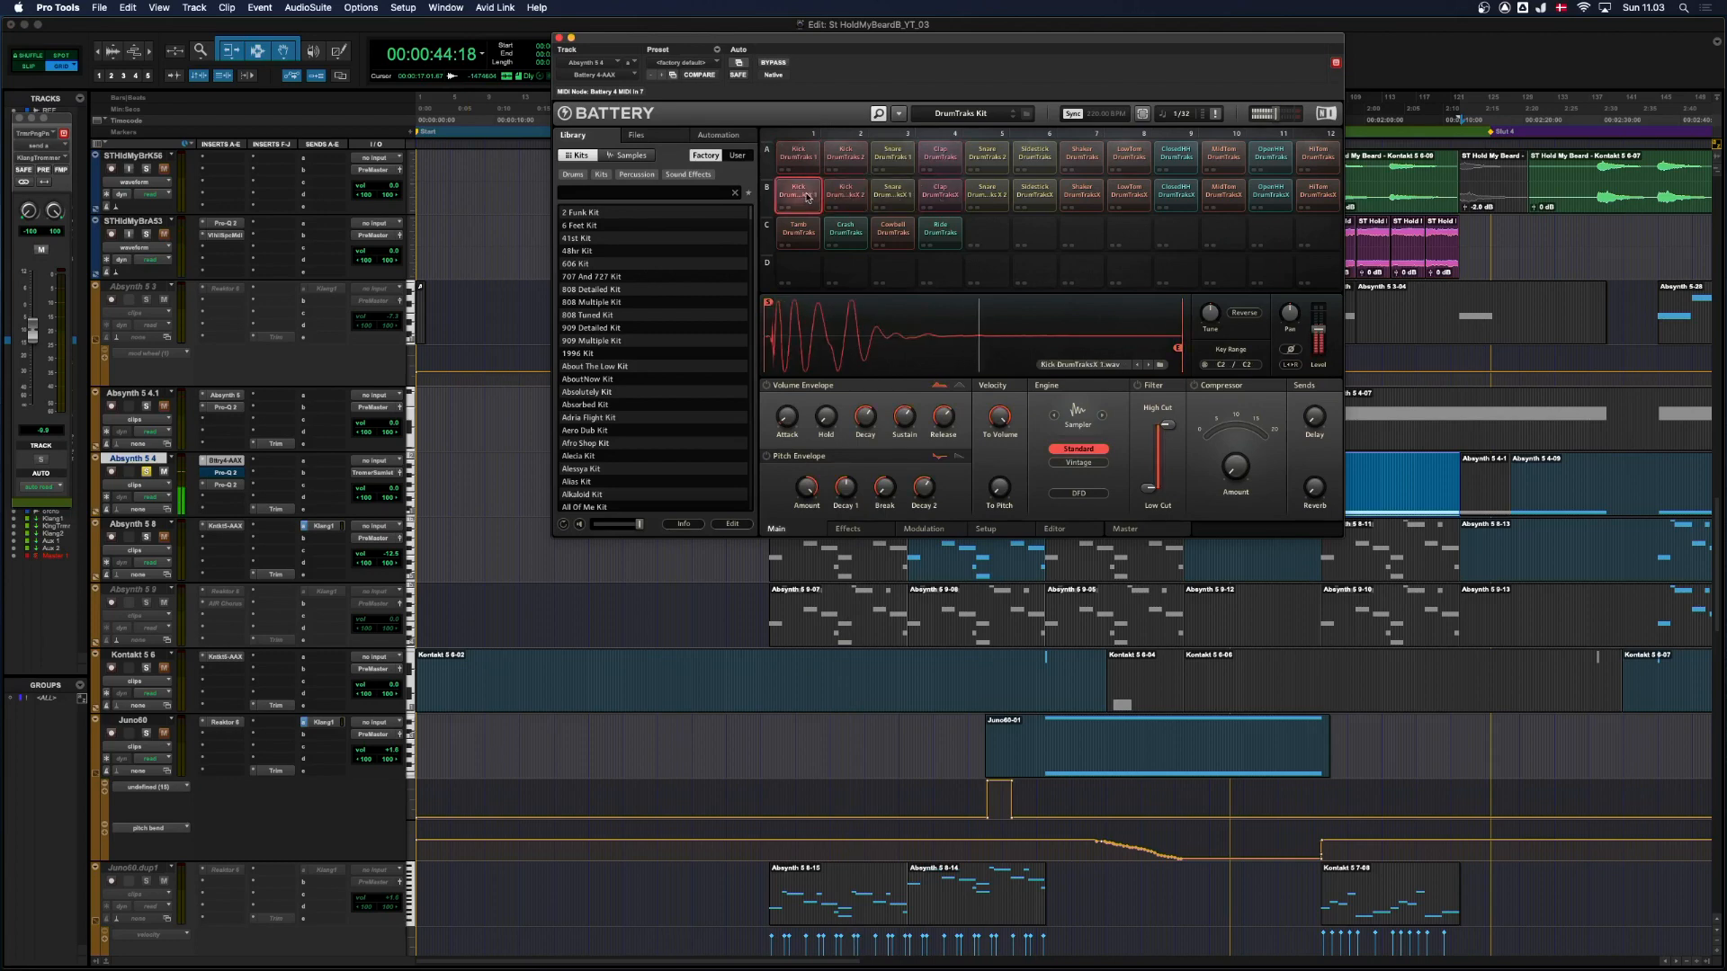
left_click(836, 193)
left_click(800, 193)
left_click(987, 193)
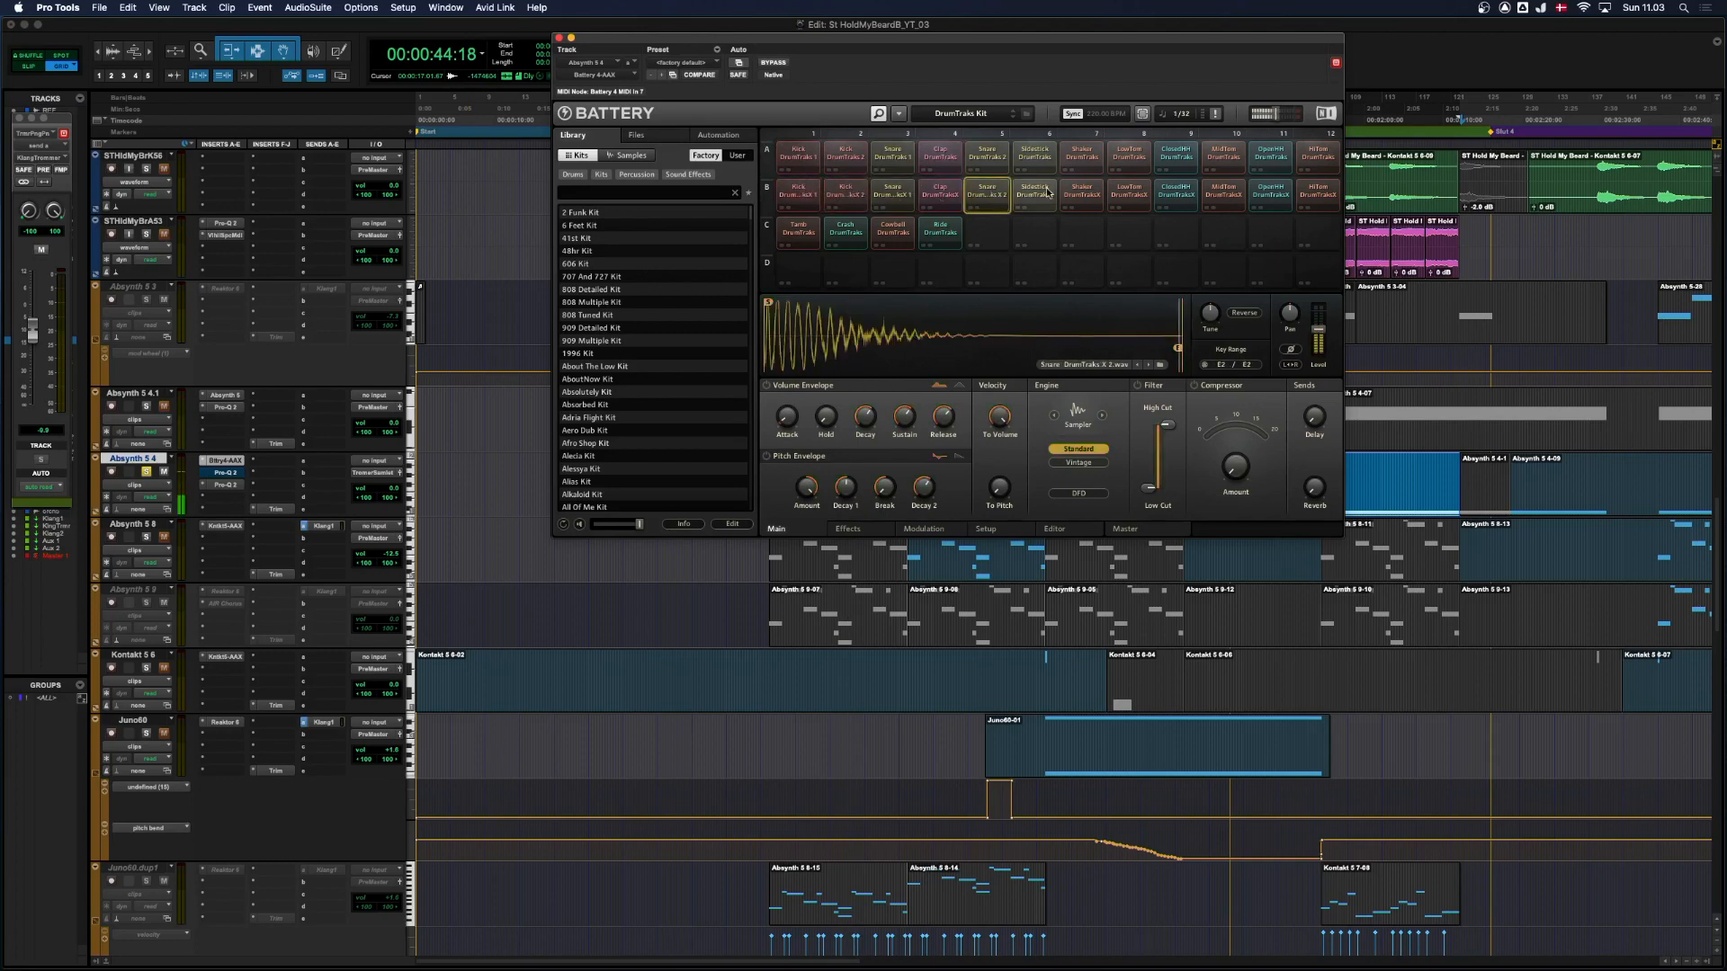
left_click(1052, 192)
left_click(1092, 190)
left_click(1166, 191)
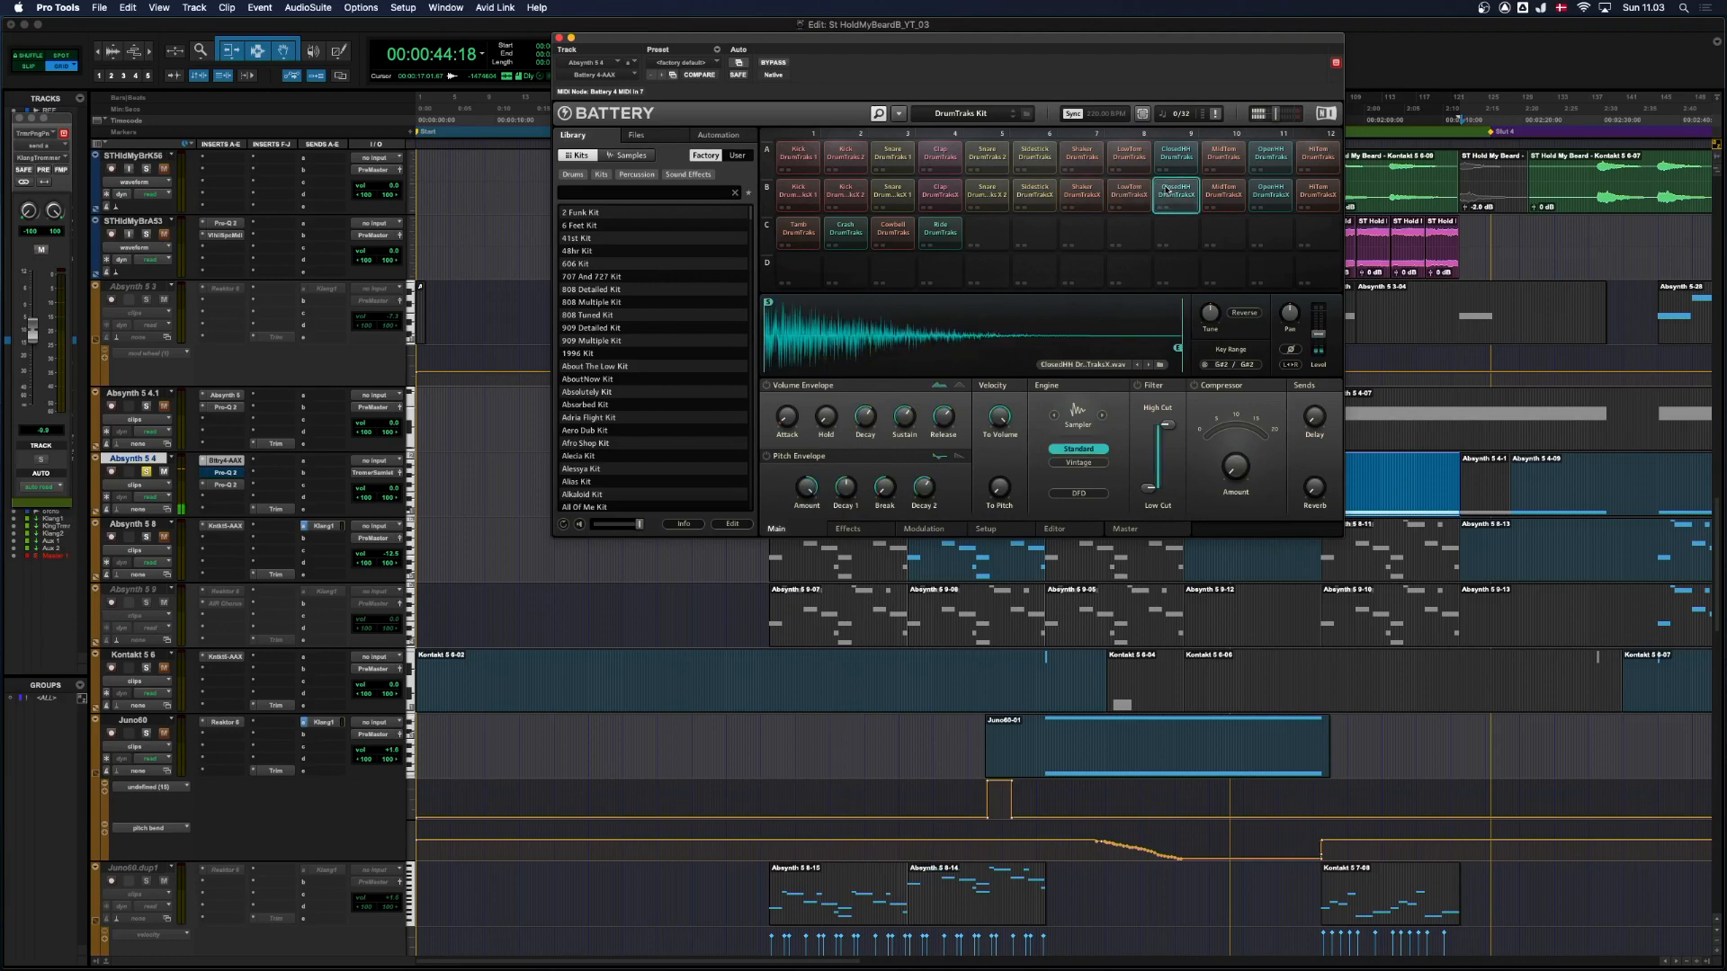
left_click(560, 37)
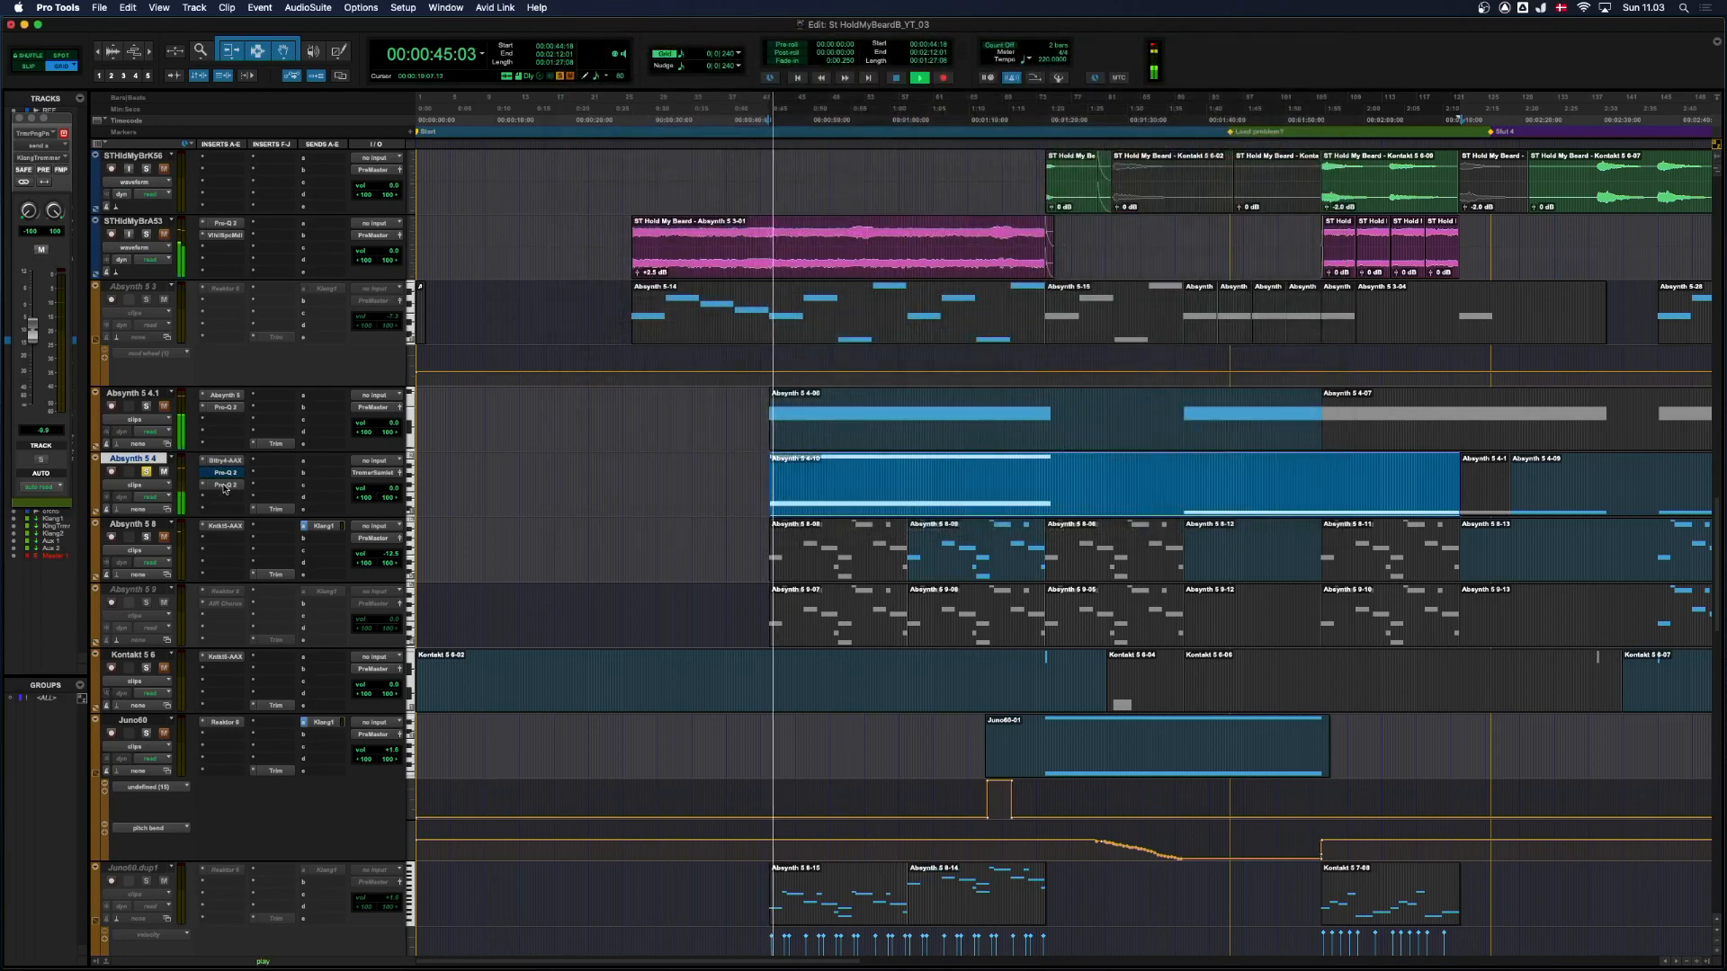
Compare the soloed Absynth 5 4 track with its last Pro-Q 2 bypassed and active during playback.
left_click(229, 485)
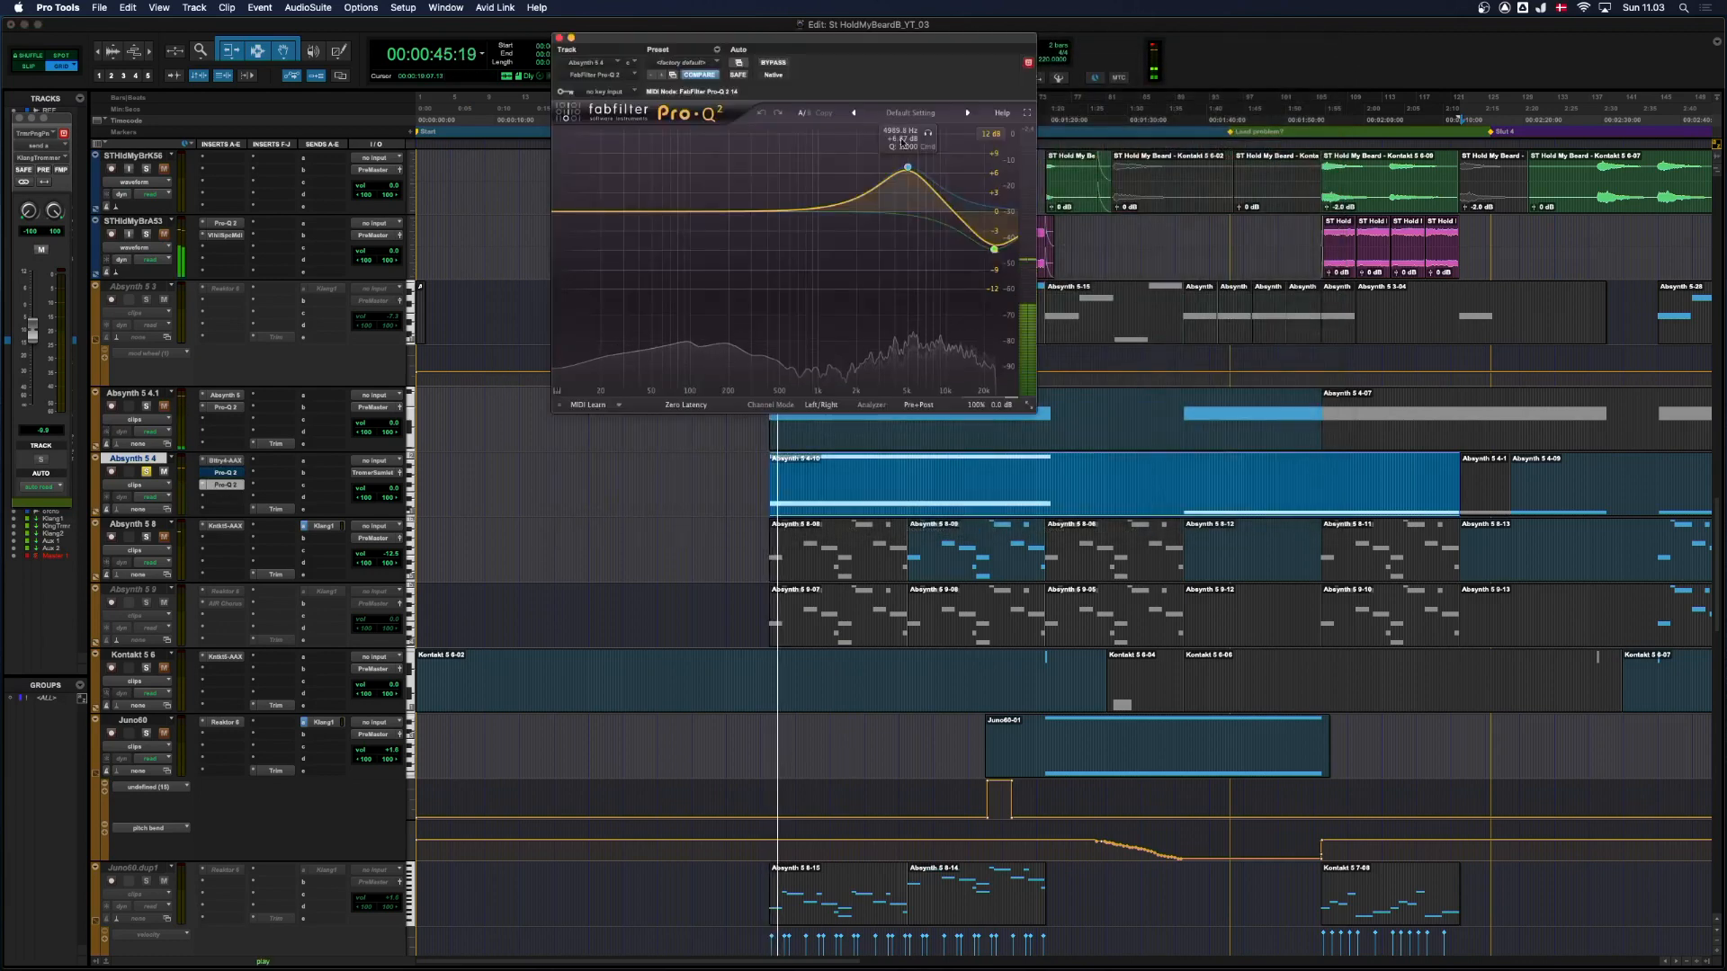
left_click(769, 64)
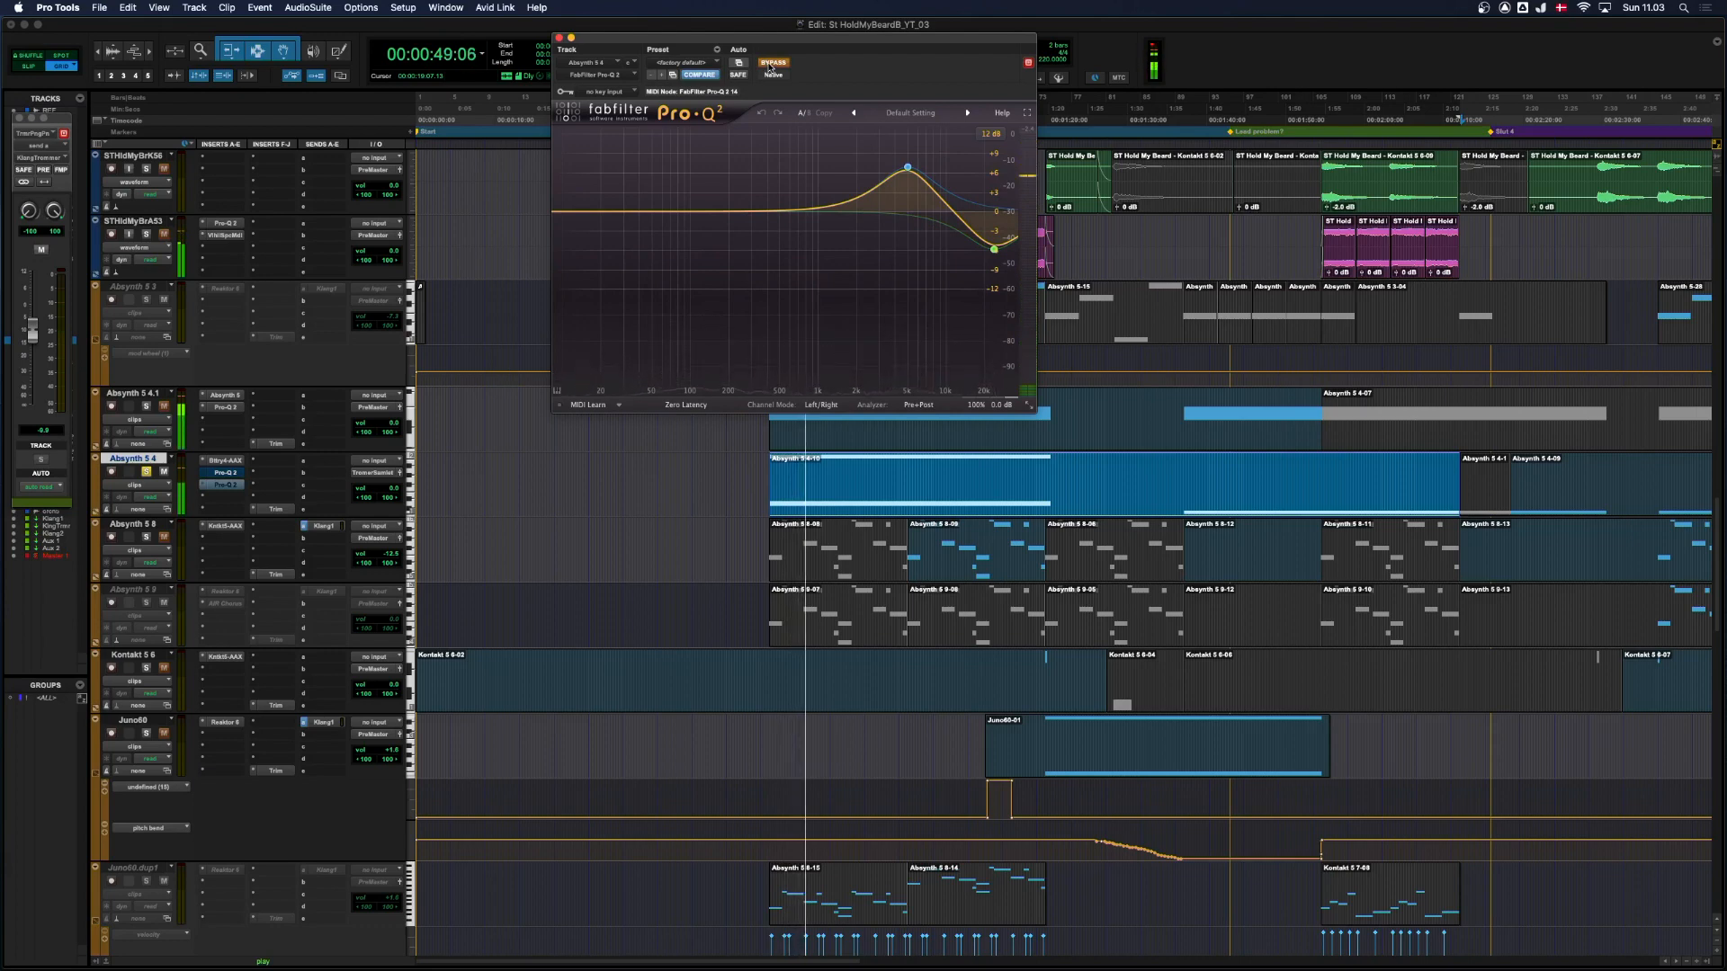
left_click(770, 64)
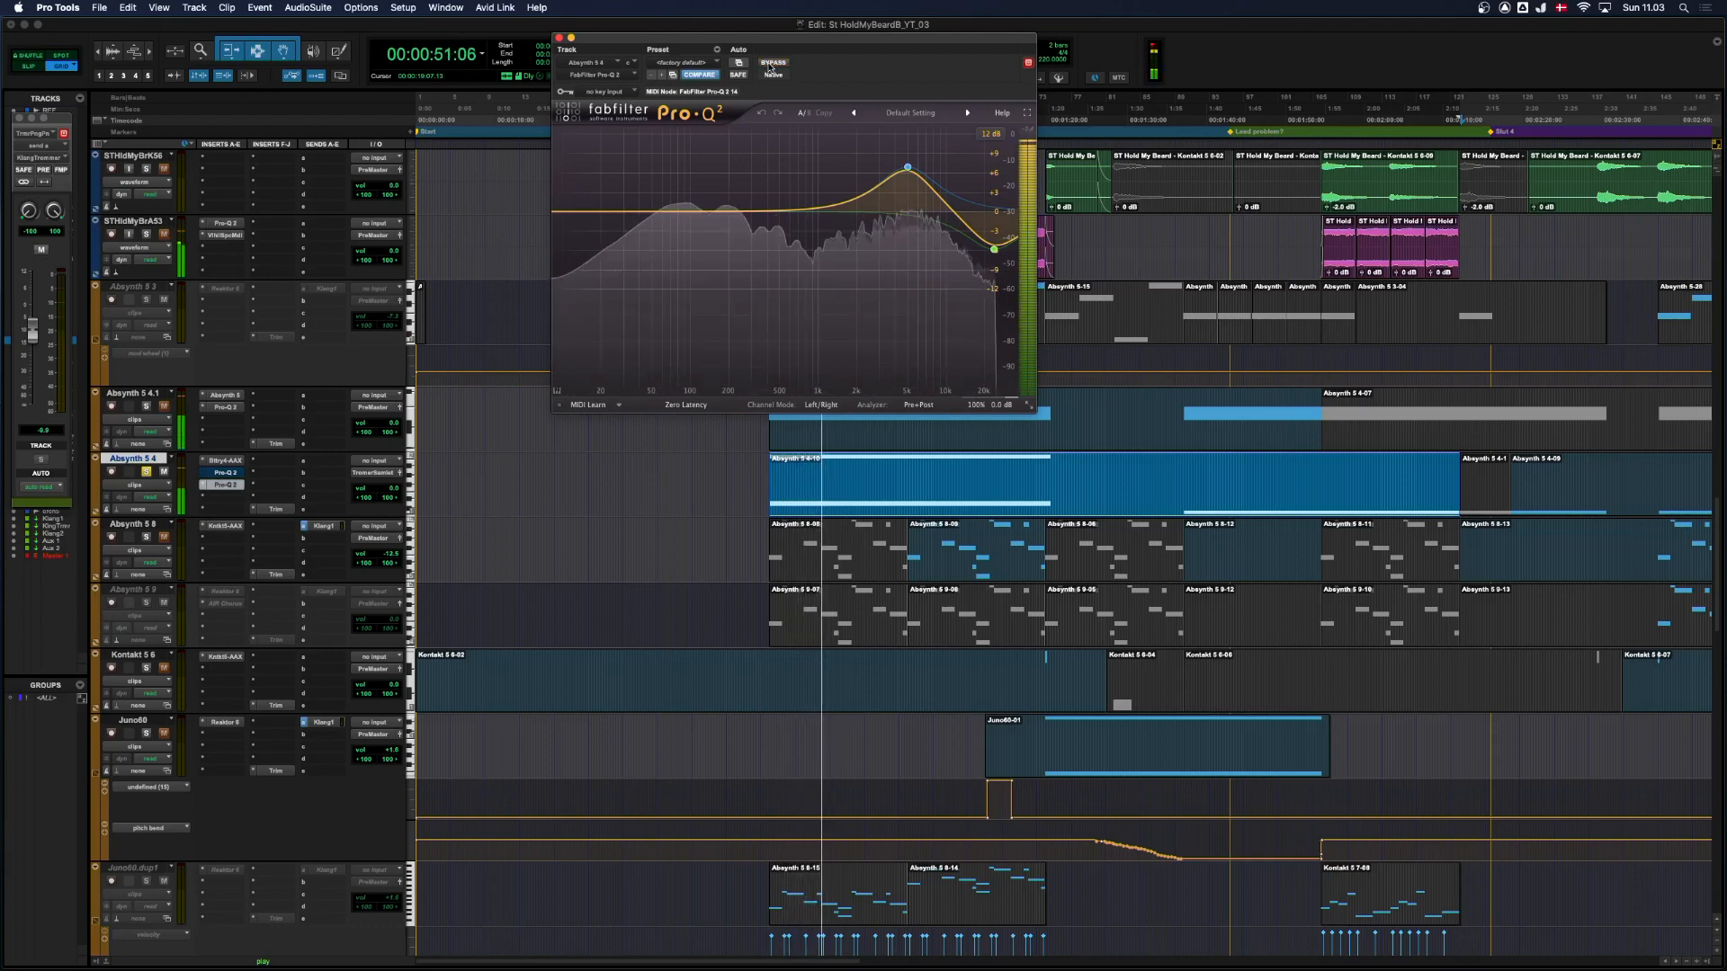
Audition the second clip on the soloed Absynth 5 8 track and inspect its Kontakt PPG 360 Wavecomputer instrument in an enlarged window.
left_click(938, 565)
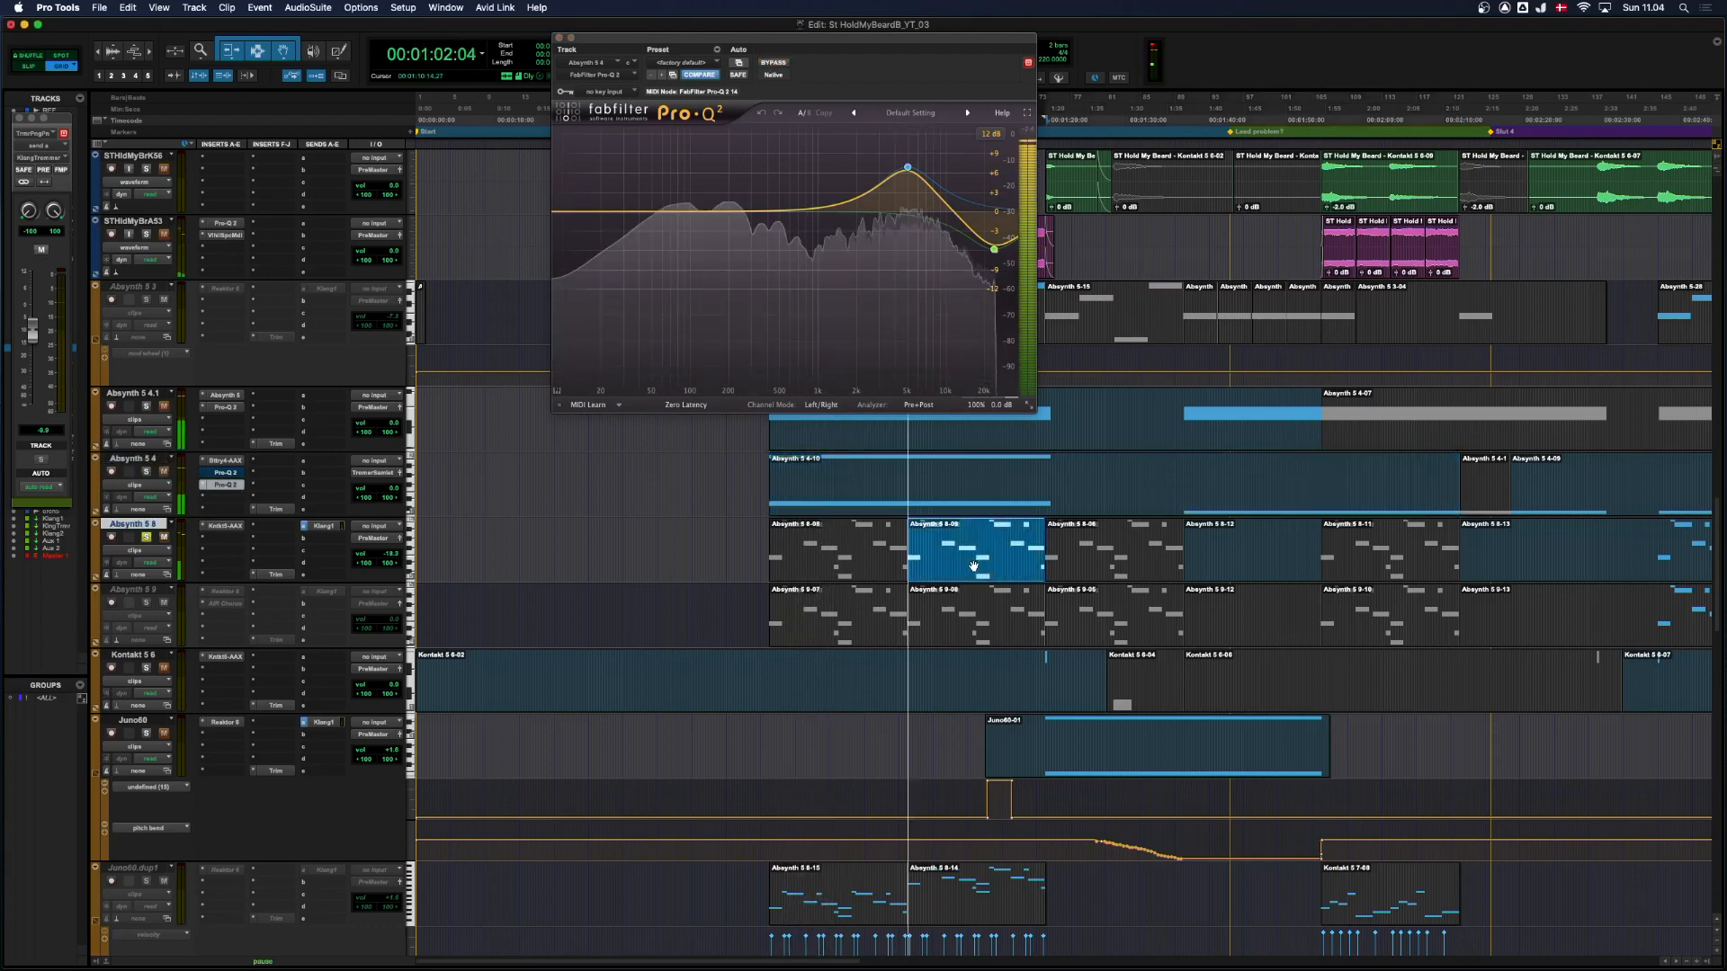
left_click(225, 526)
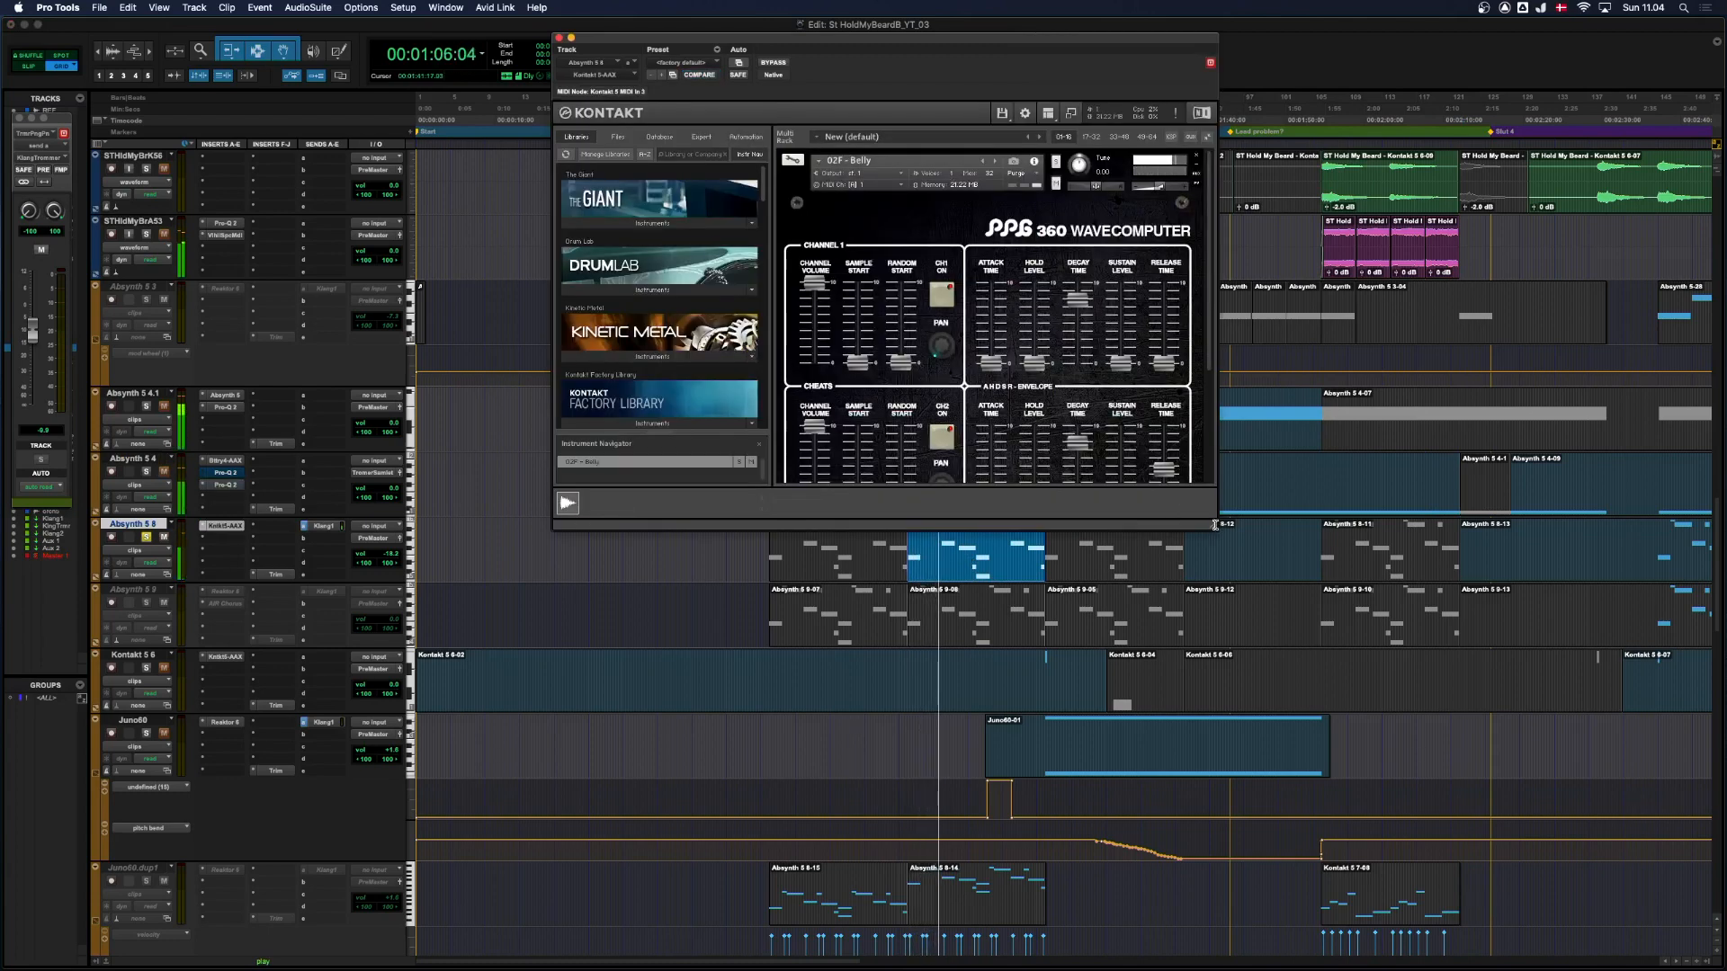
left_click_drag(1214, 524, 1242, 643)
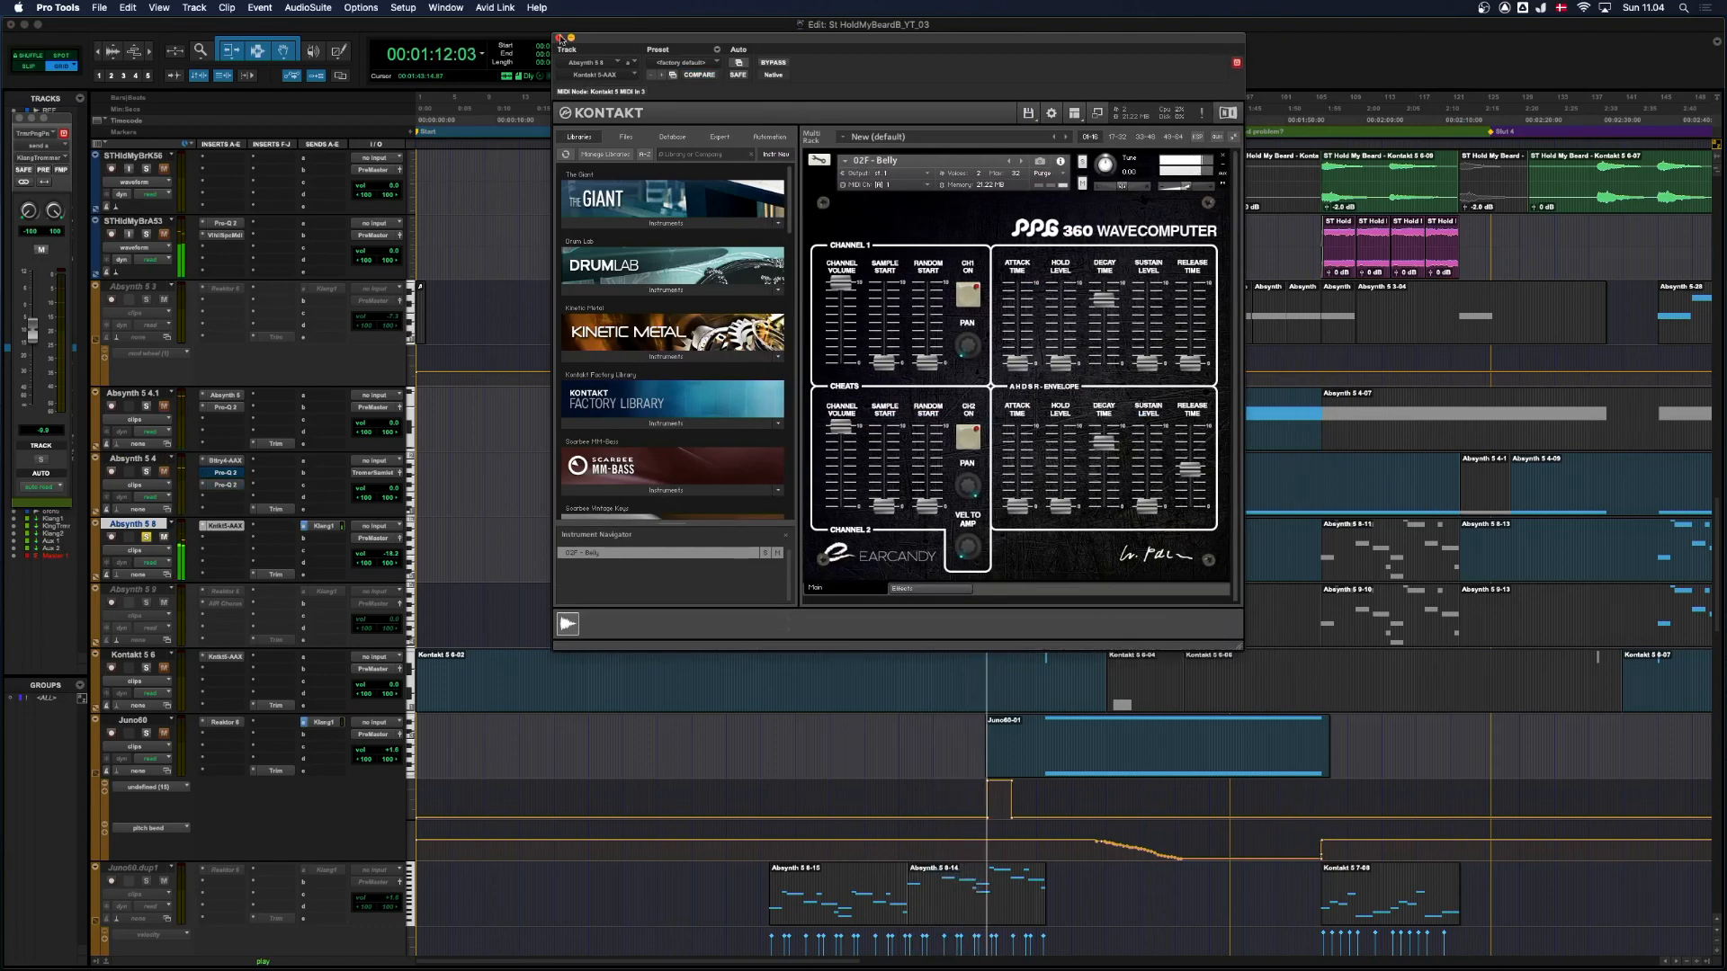
left_click(560, 38)
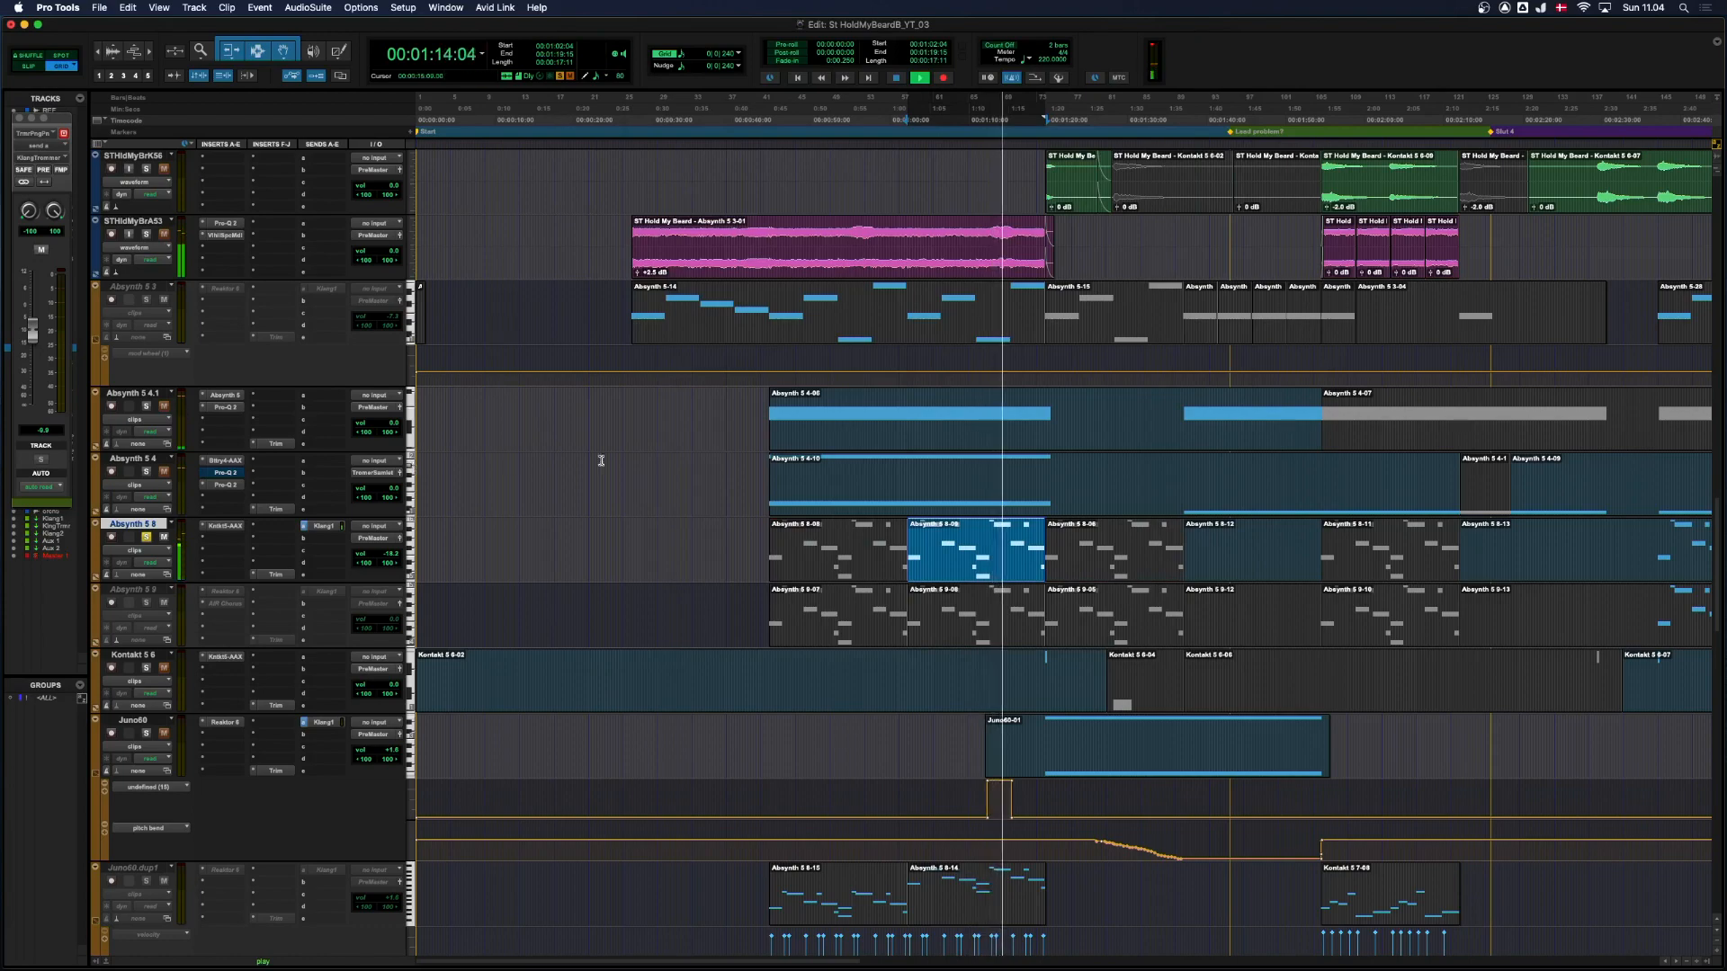
Replay the soloed Absynth 5 8 clip while examining the tracks down to the Klang and Aux returns.
scroll(627, 457, "down", 5)
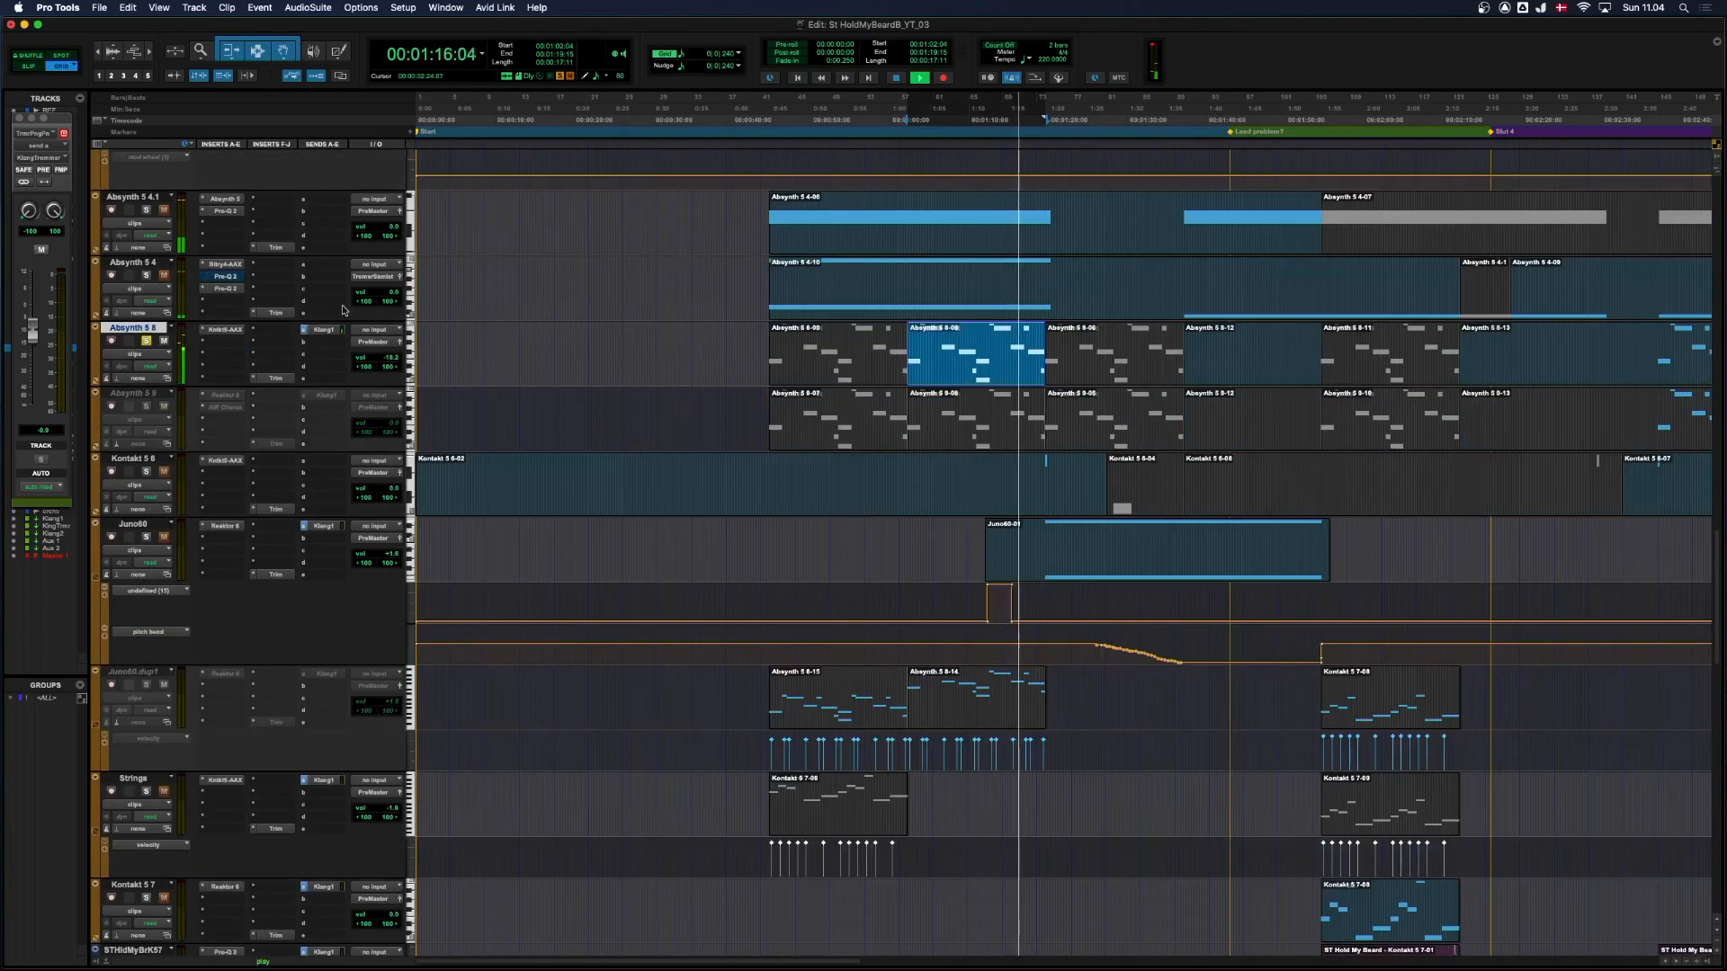
key("space")
scroll(498, 384, "down", 15)
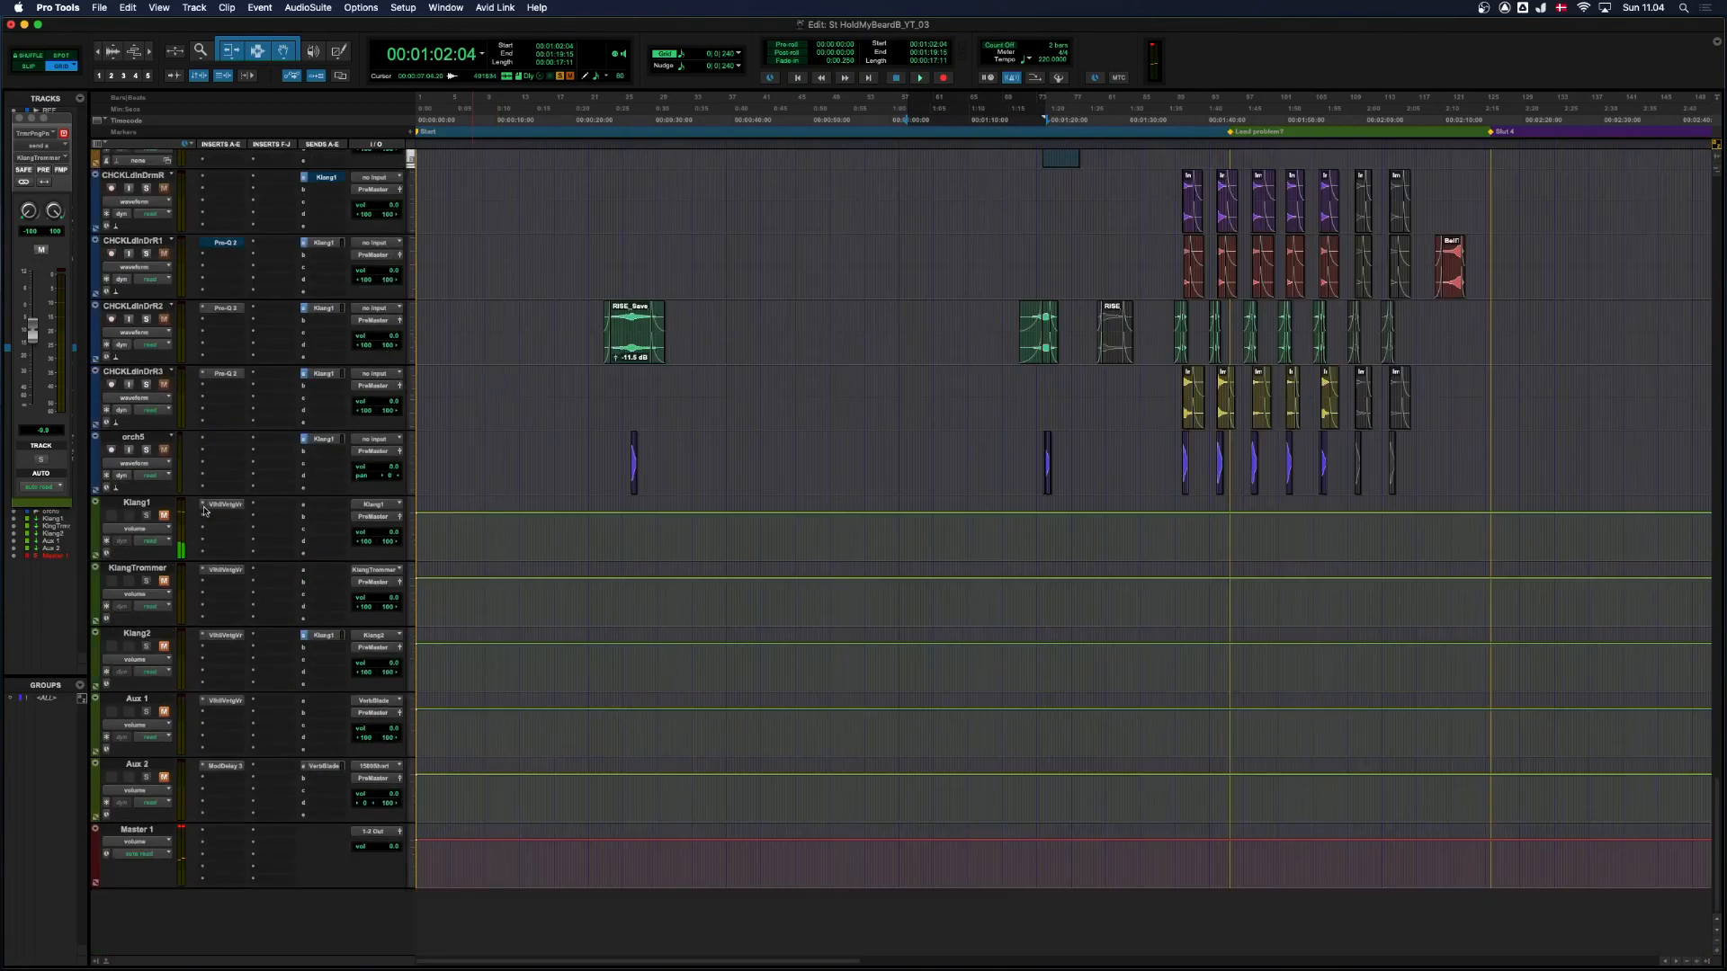
scroll(647, 476, "up", 15)
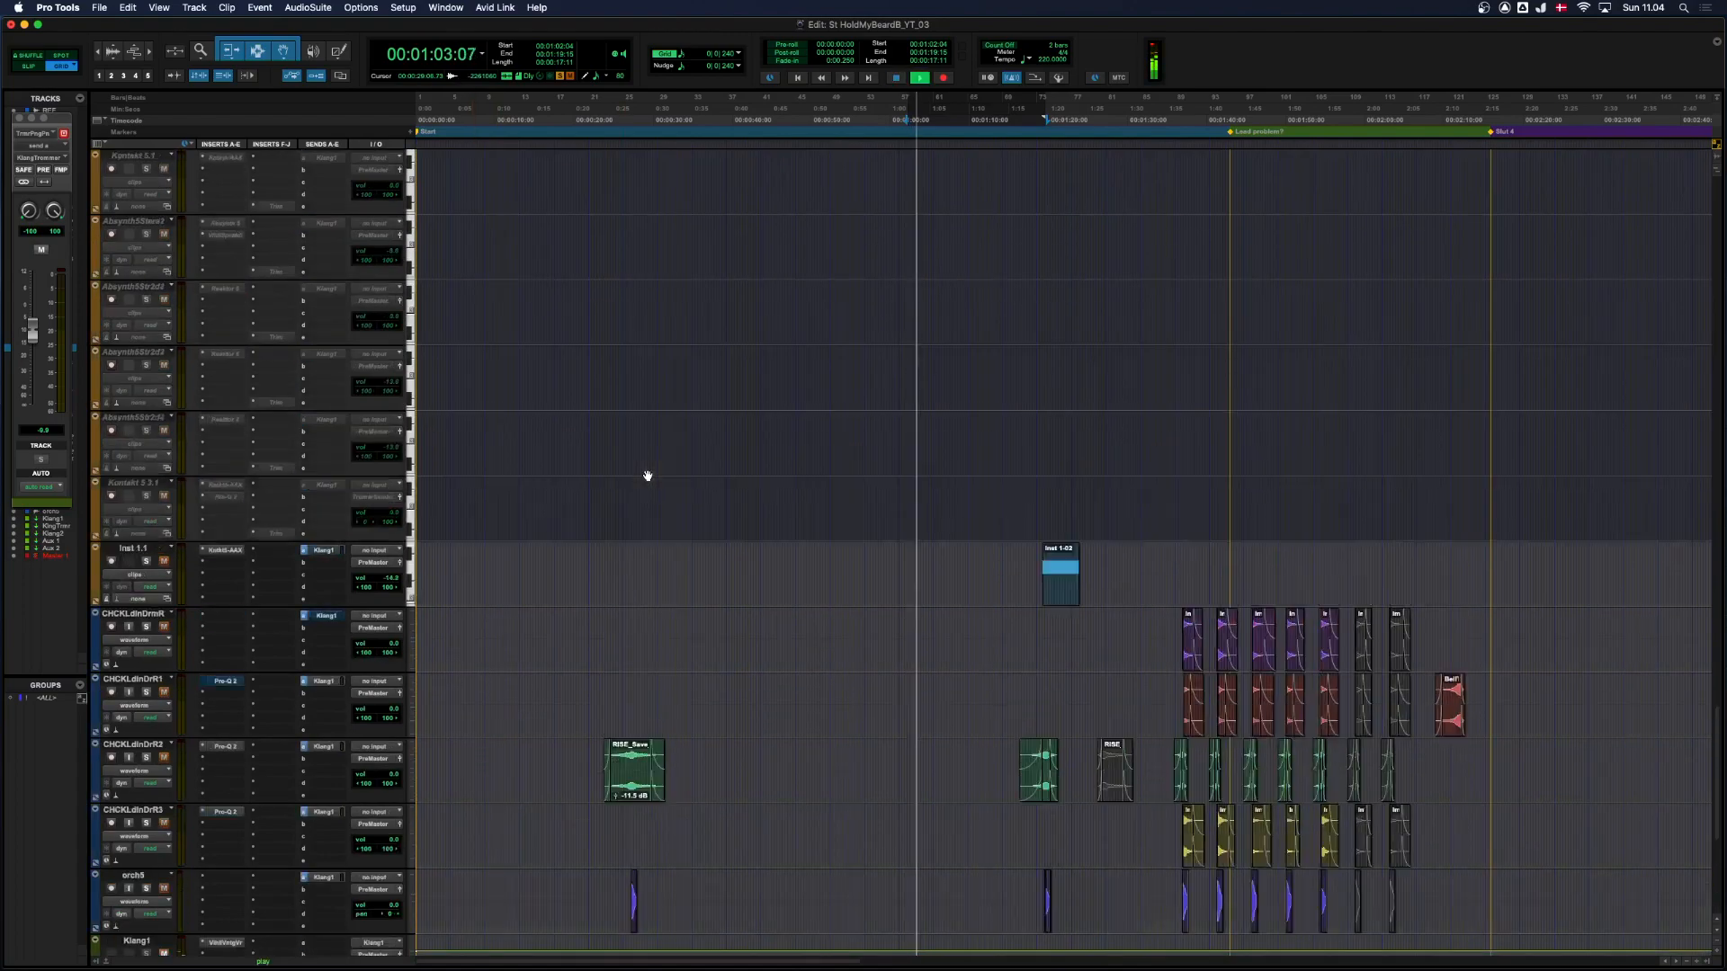
scroll(647, 475, "up", 8)
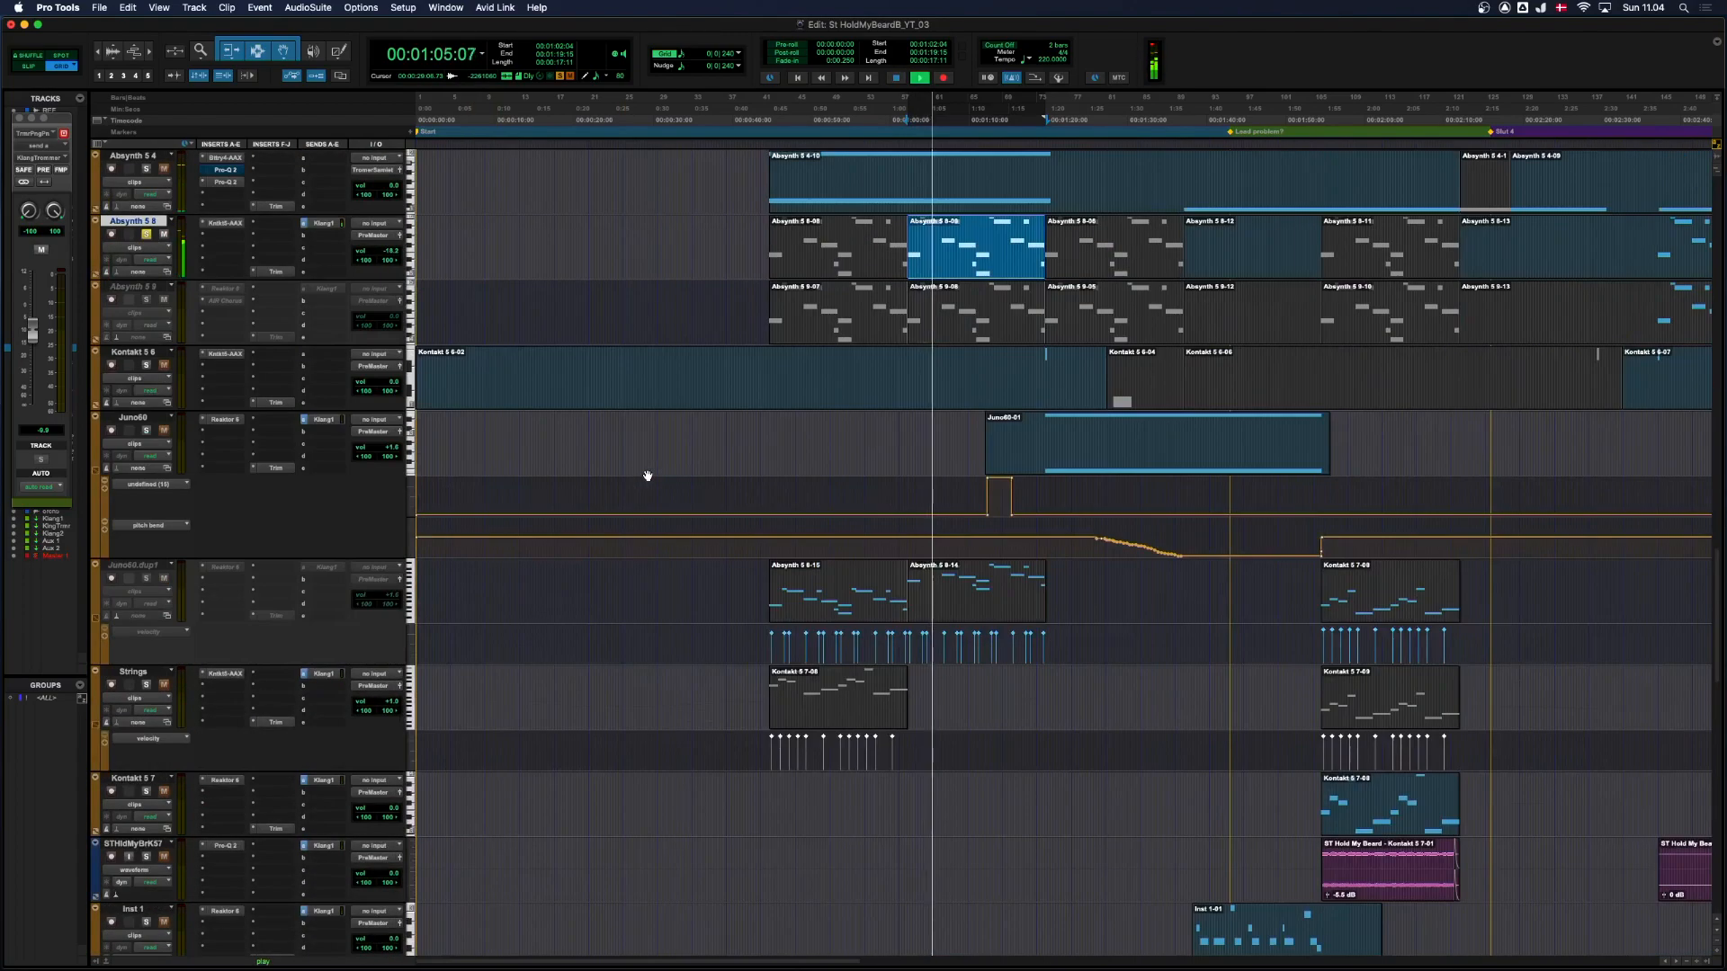
scroll(648, 476, "down", 15)
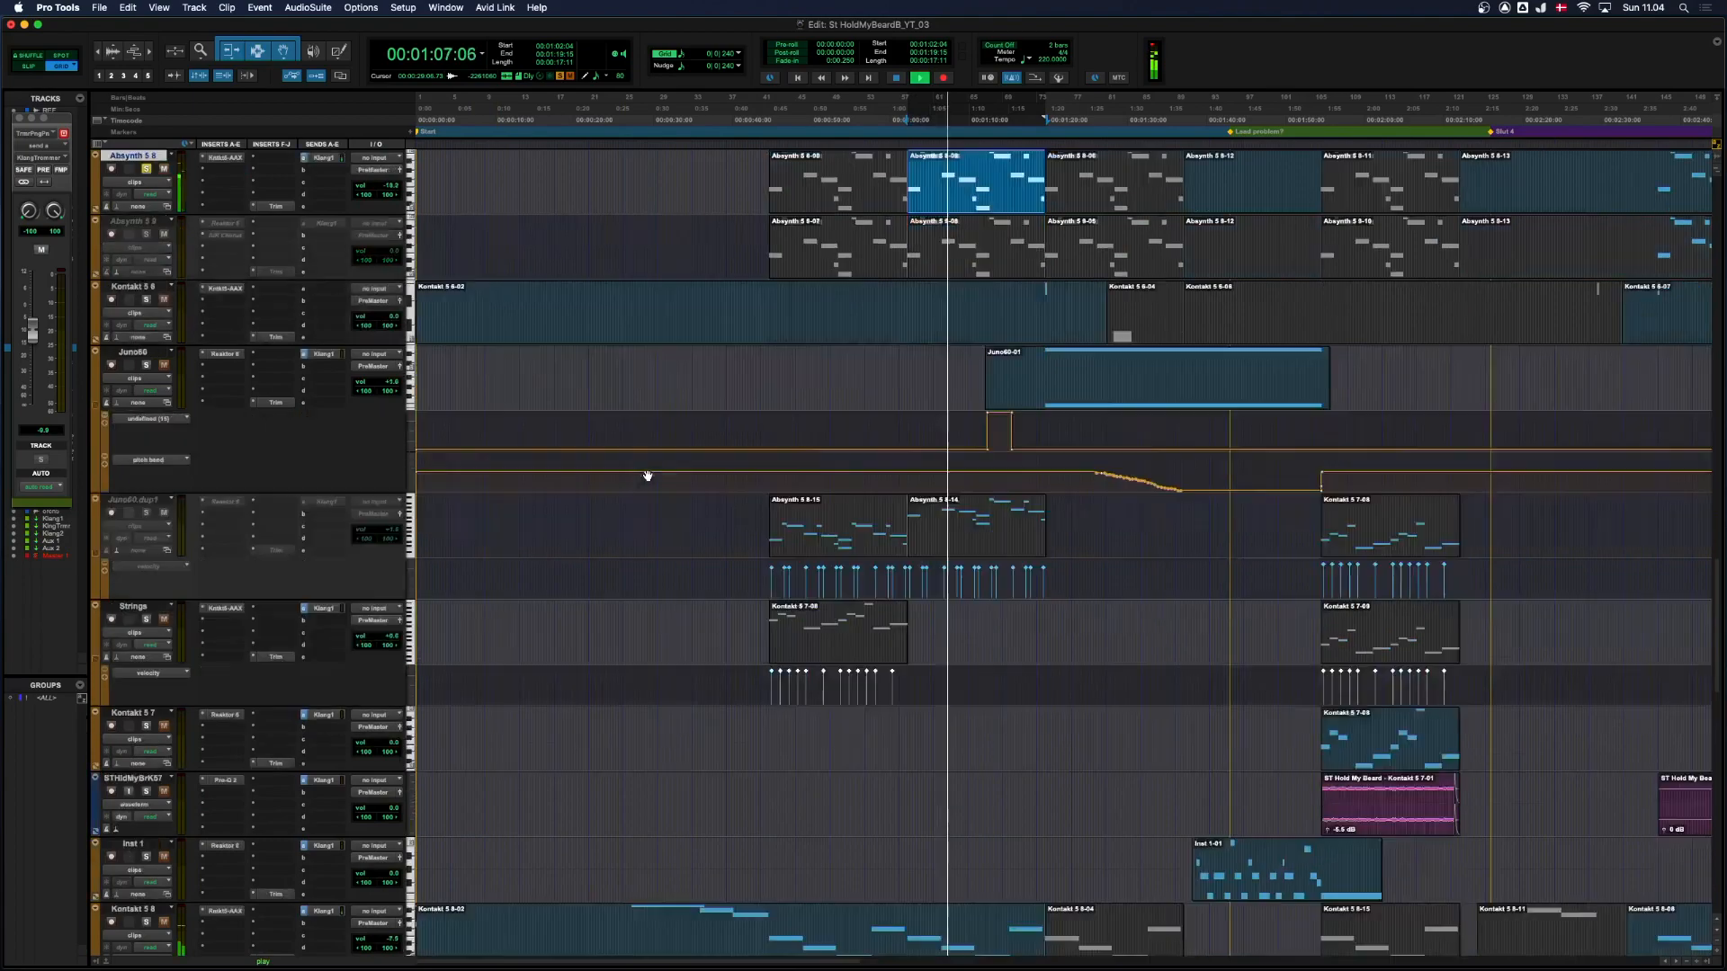
scroll(647, 476, "up", 20)
scroll(647, 476, "down", 8)
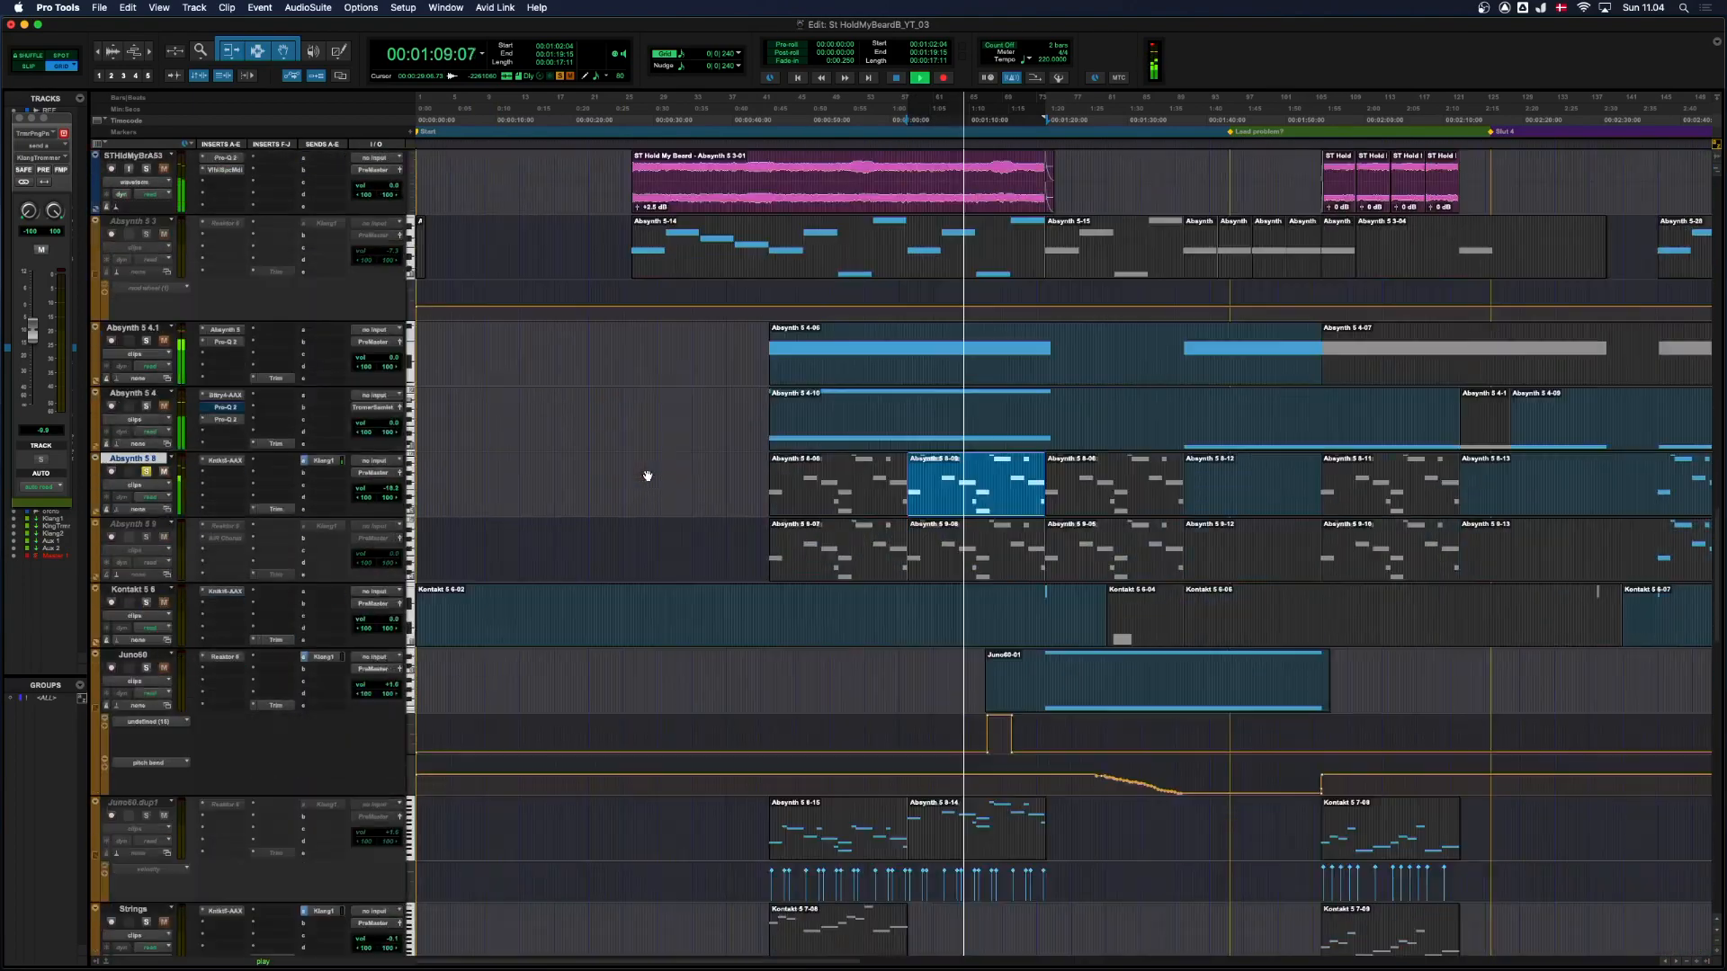
Audition the end of the first clip on the soloed Kontakt 5 6 track and inspect its Kontakt Brass Ensemble instrument.
key("r")
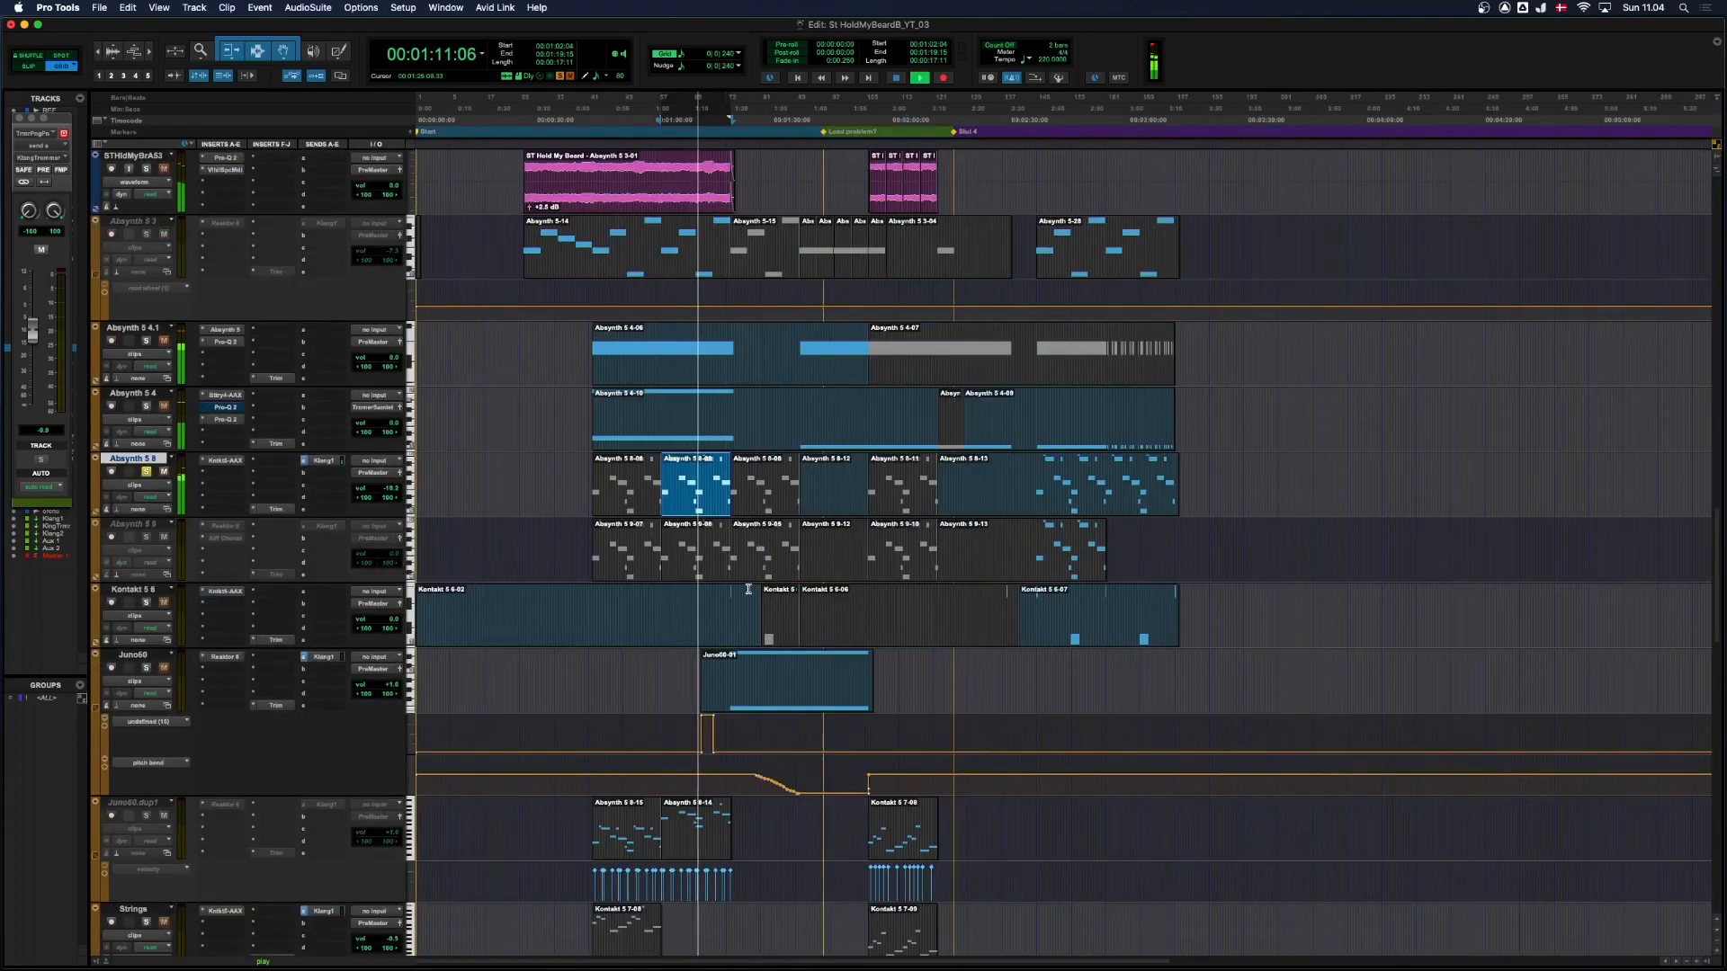
key("space")
left_click(713, 623)
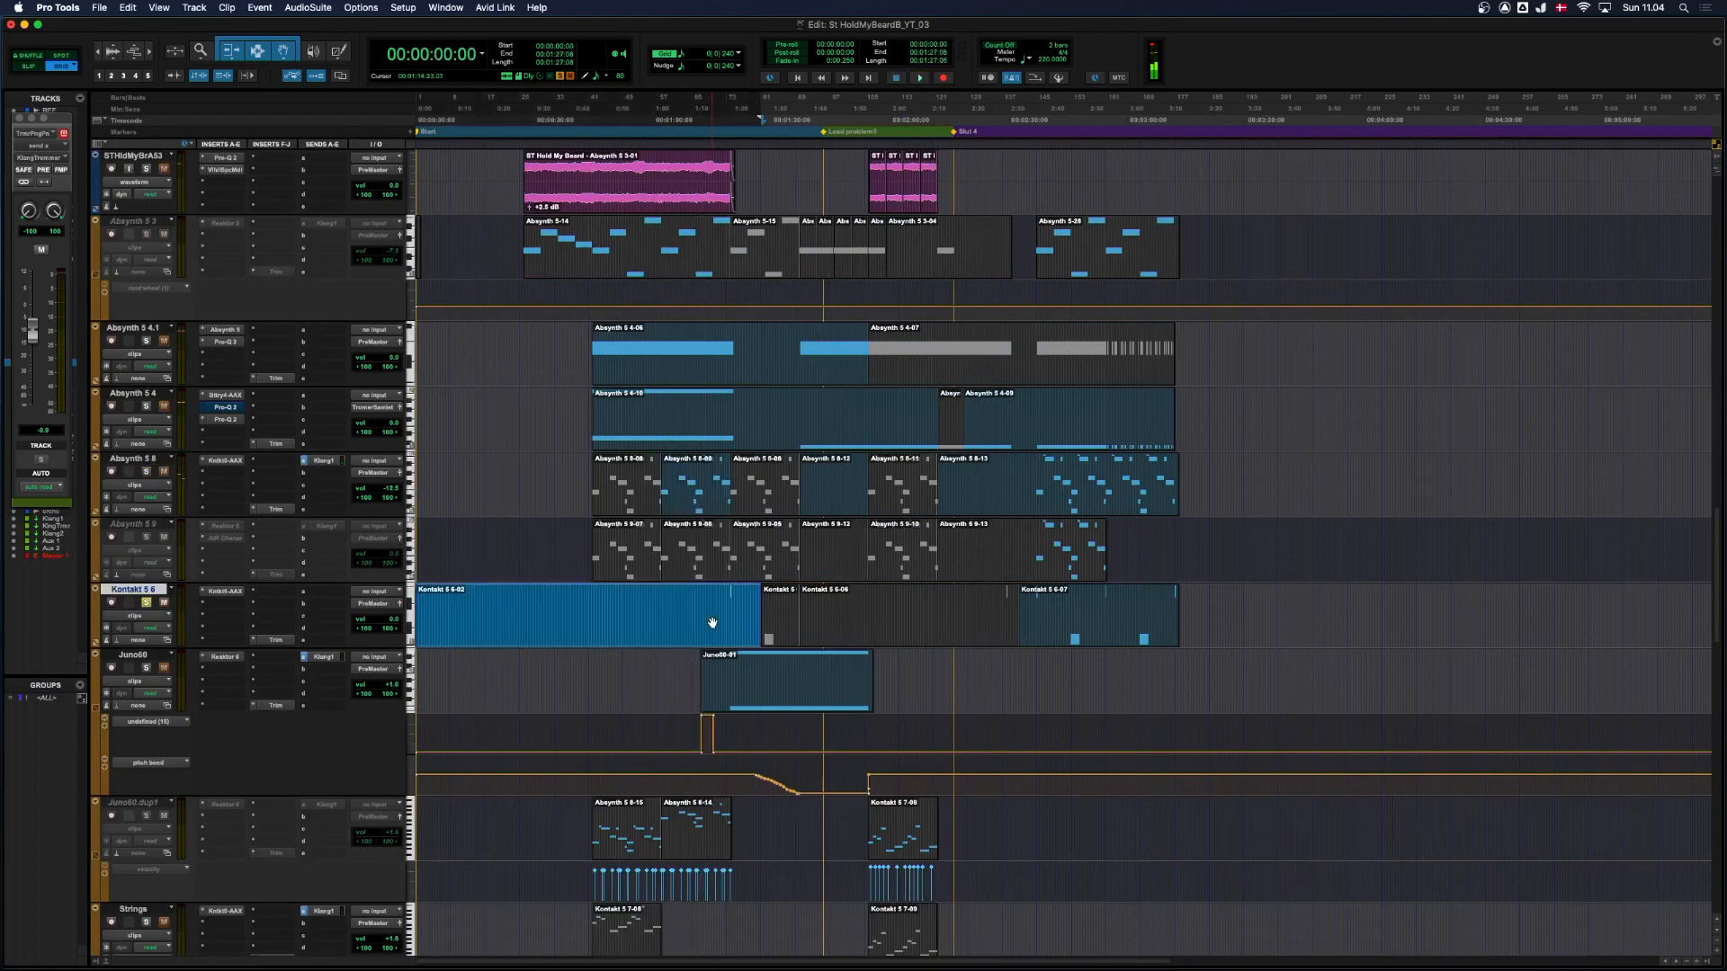
left_click(233, 591)
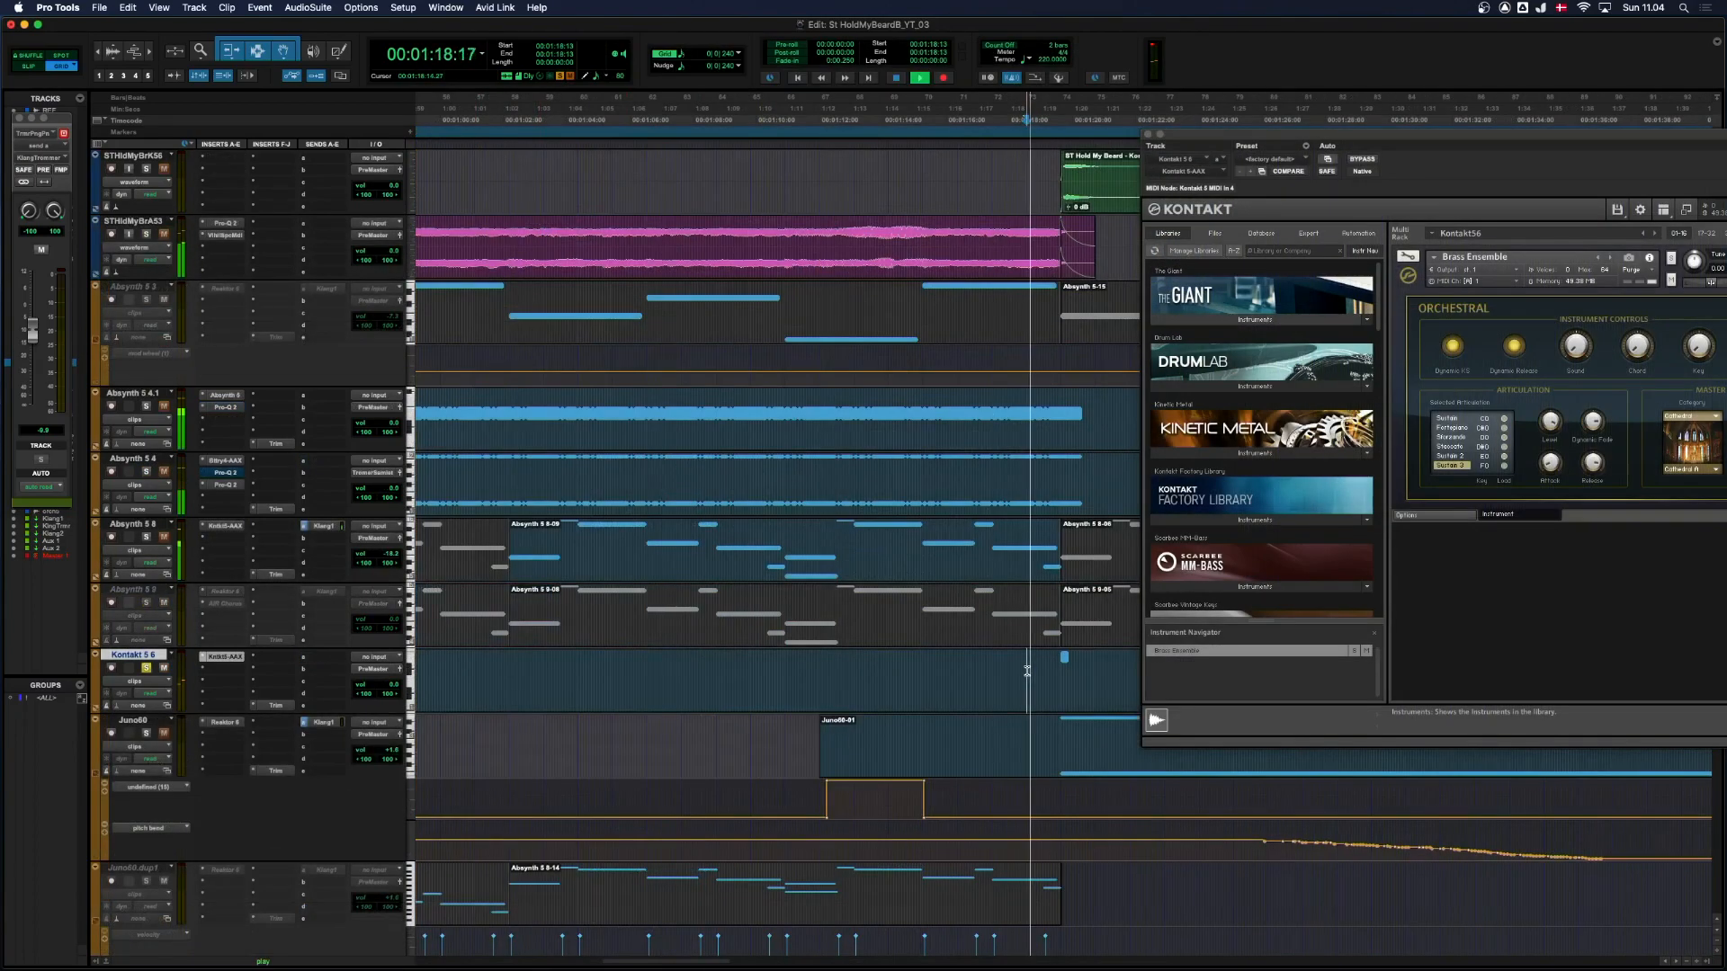
key("r")
key("r")
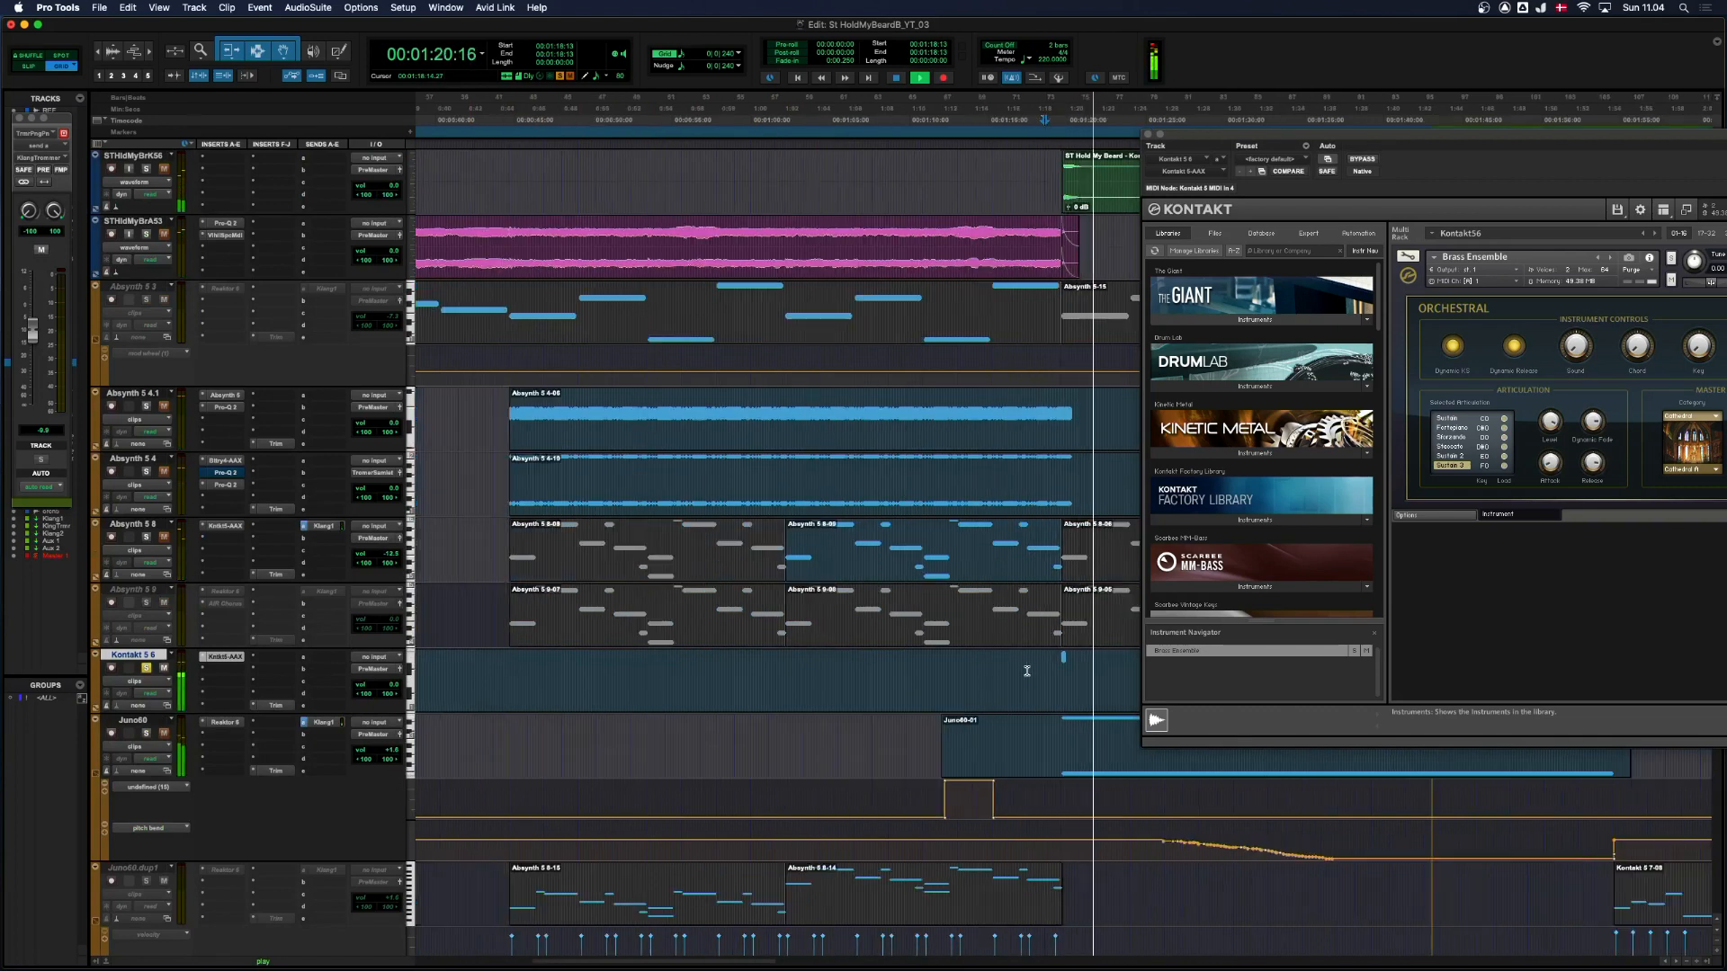
key("r")
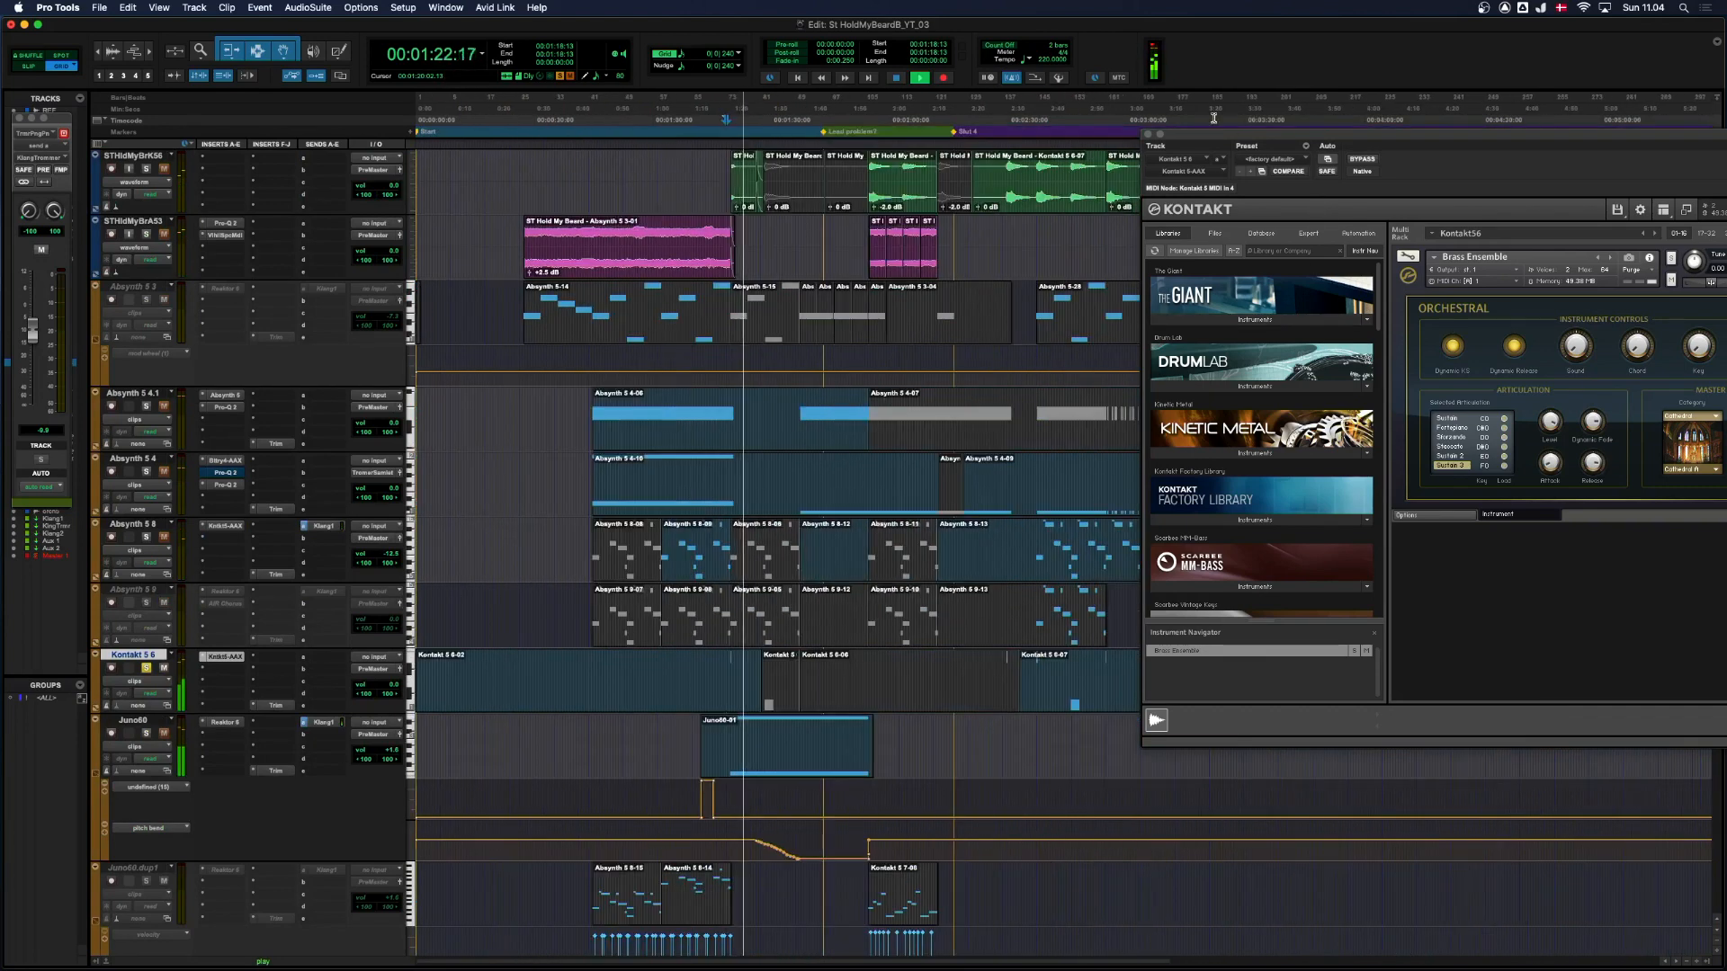
left_click(1148, 134)
Play the soloed Kontakt 5 6 track from the first note of its last clip, at about 02:44:18.
key("t")
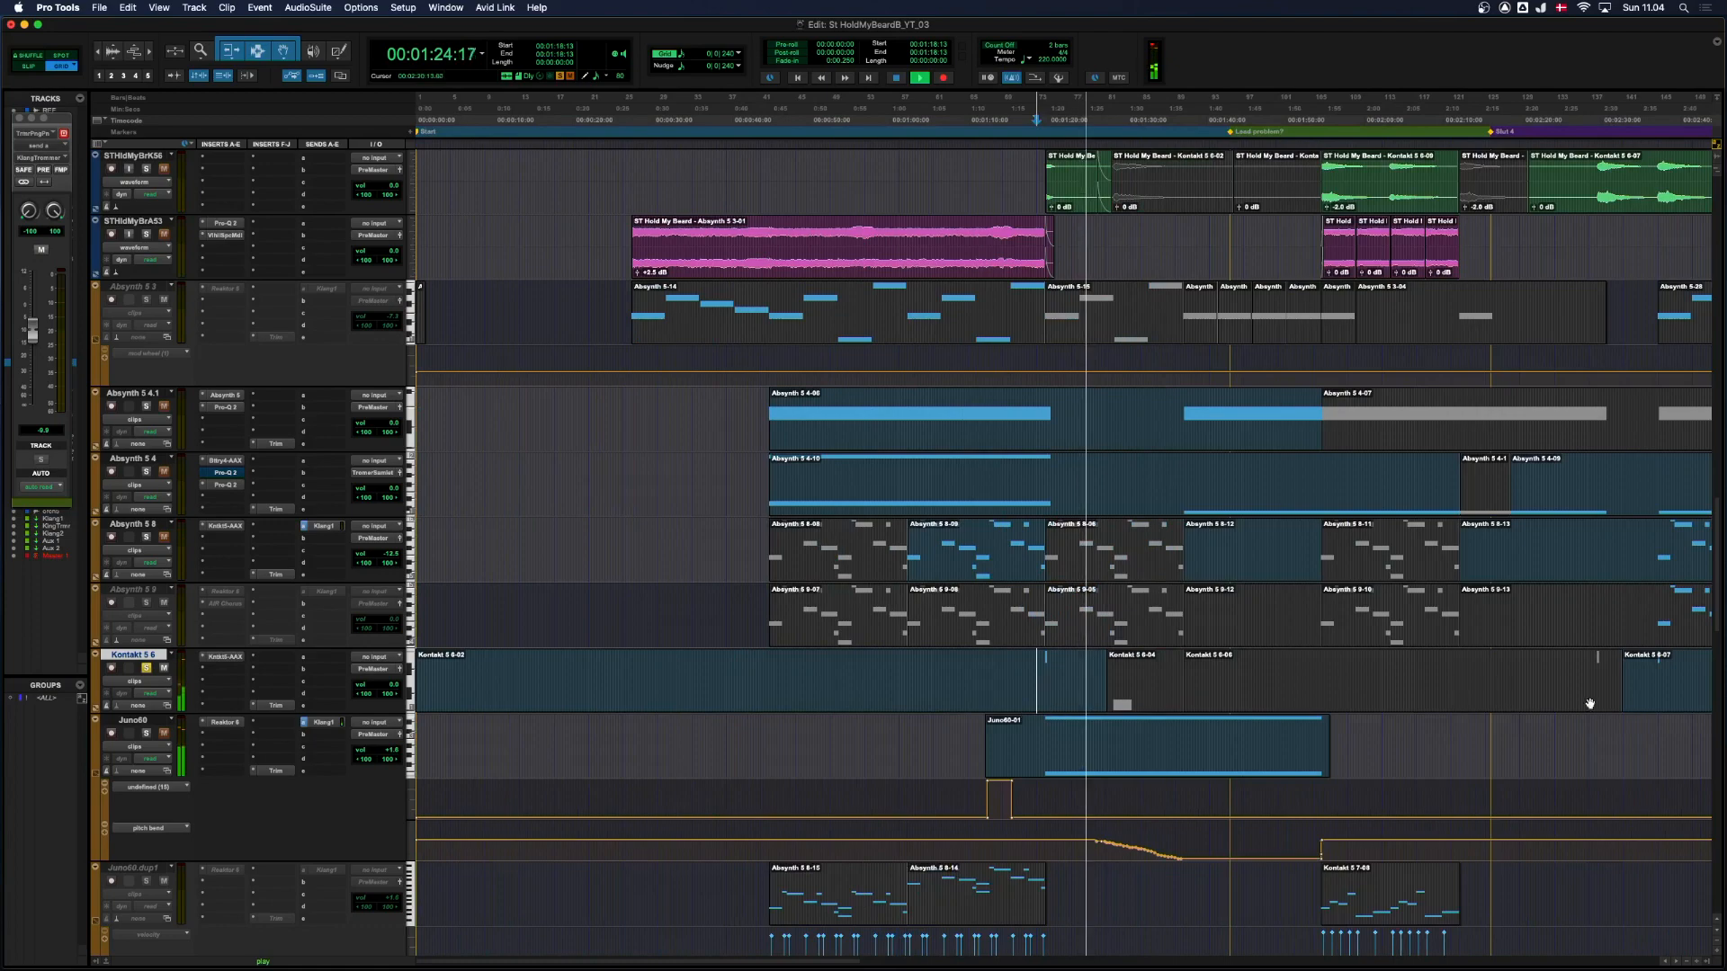
key("r")
key("space")
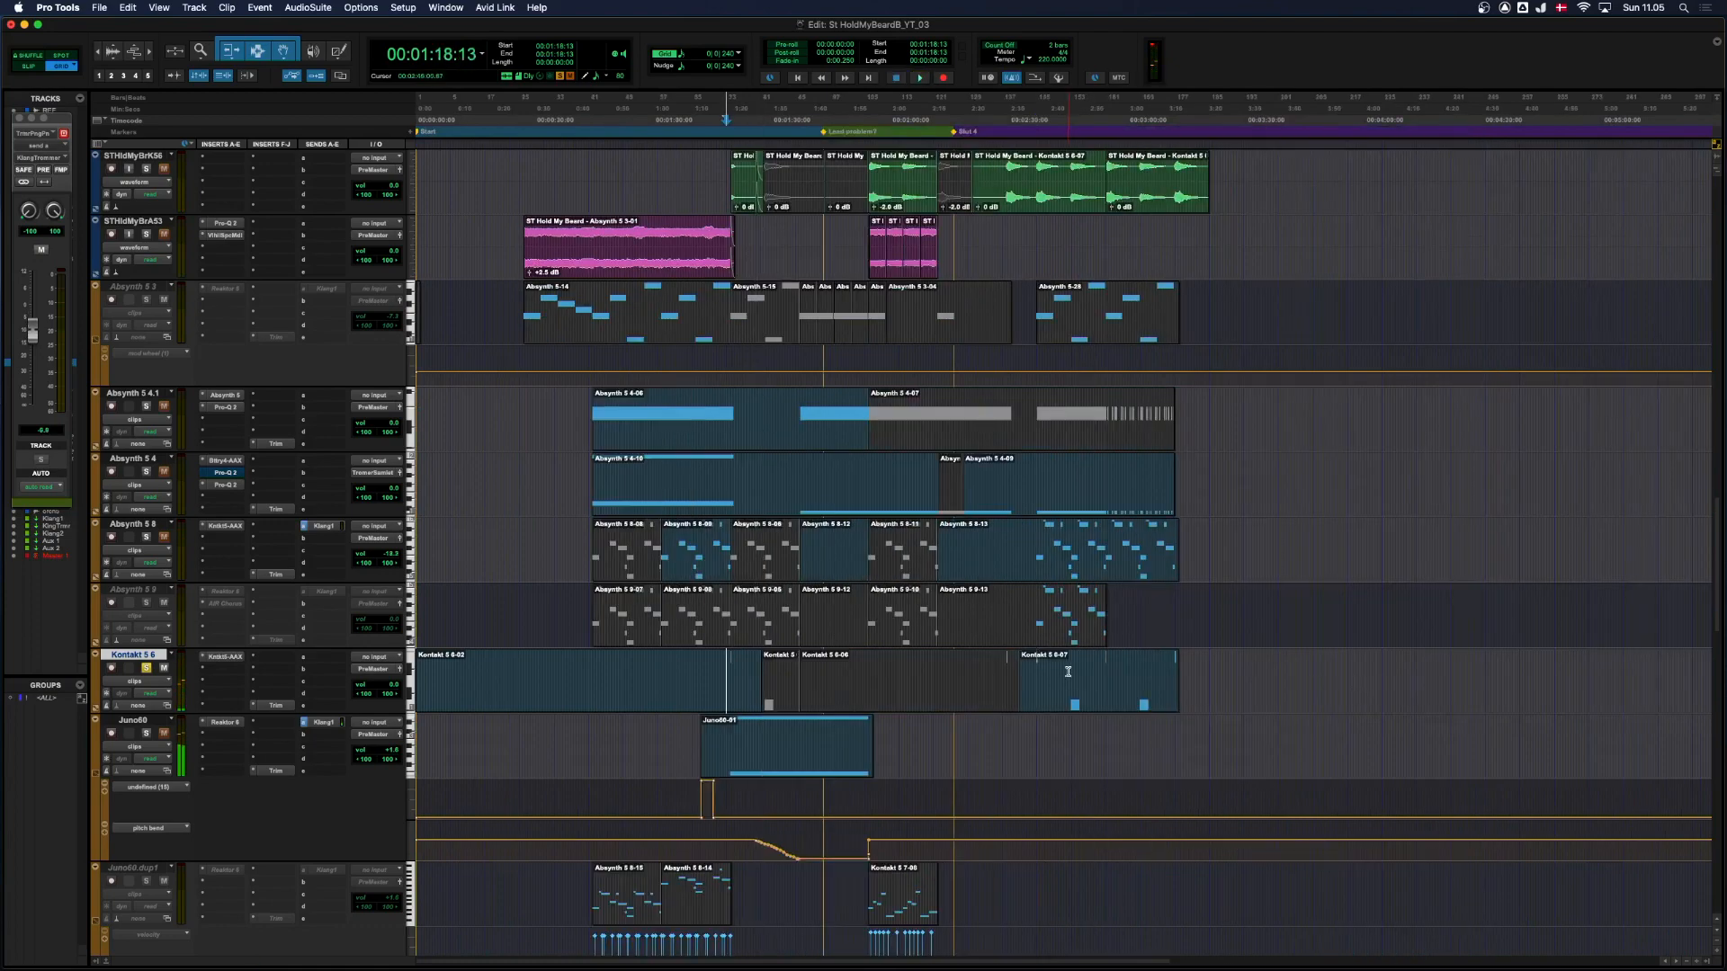
key("t")
key("t")
key("r")
key("r")
key("r")
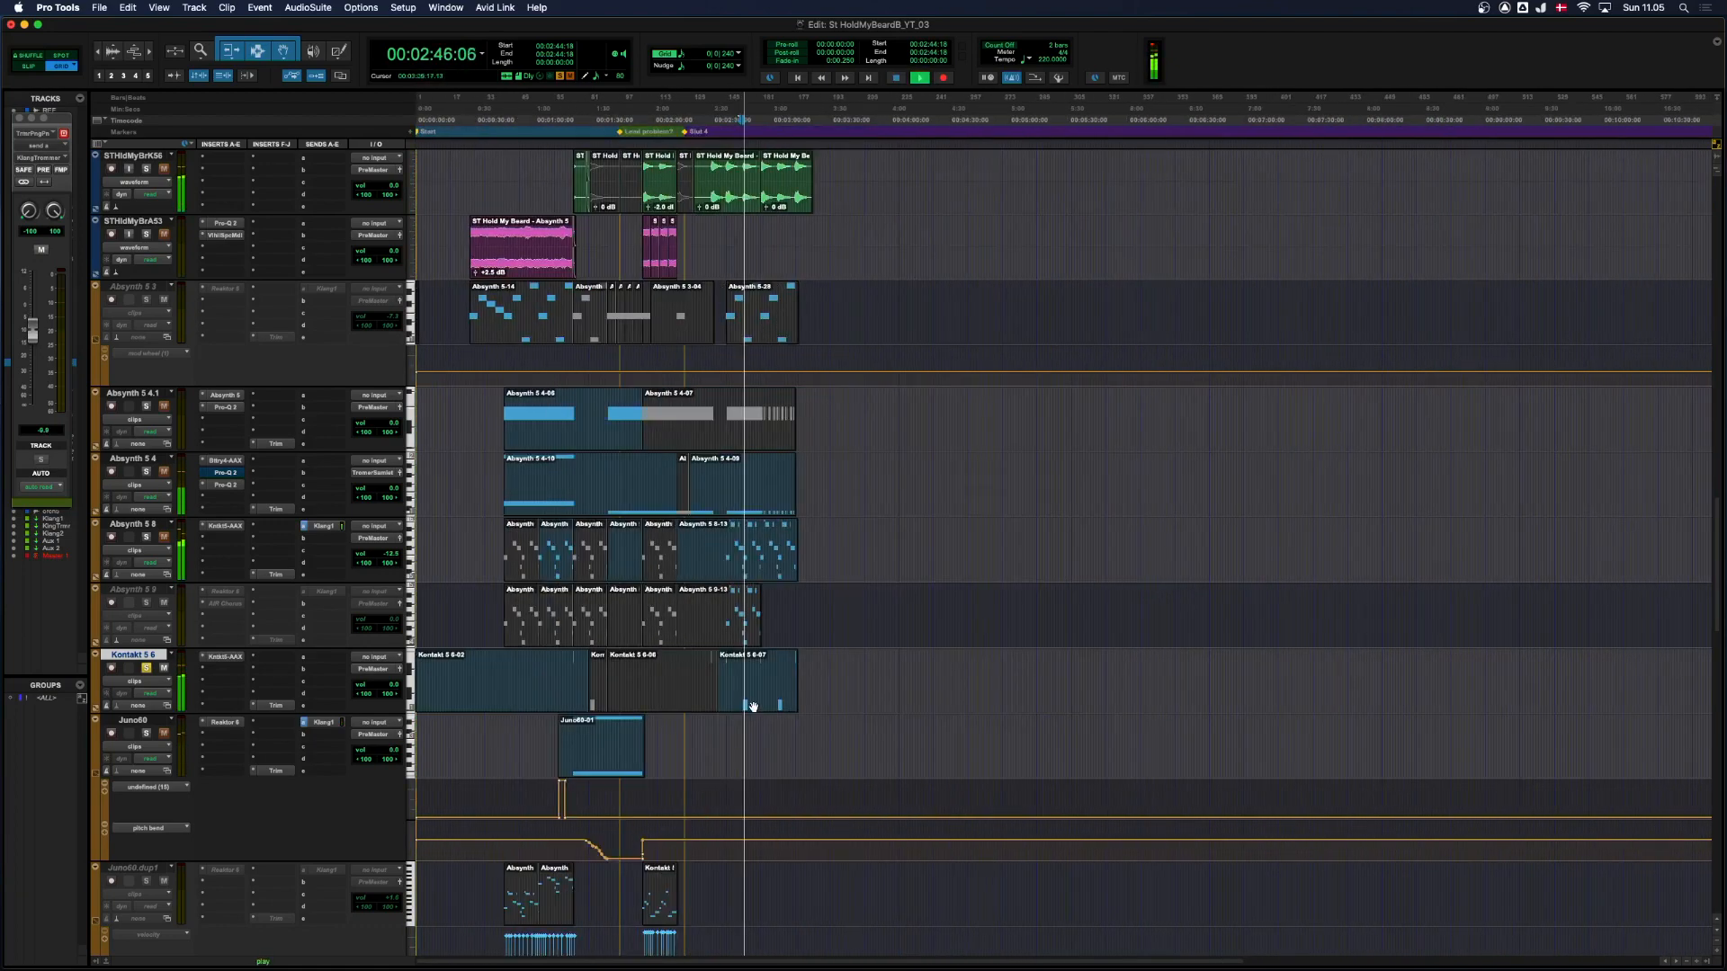
key("t")
key("t")
key("t")
key("t")
key("t")
key("t")
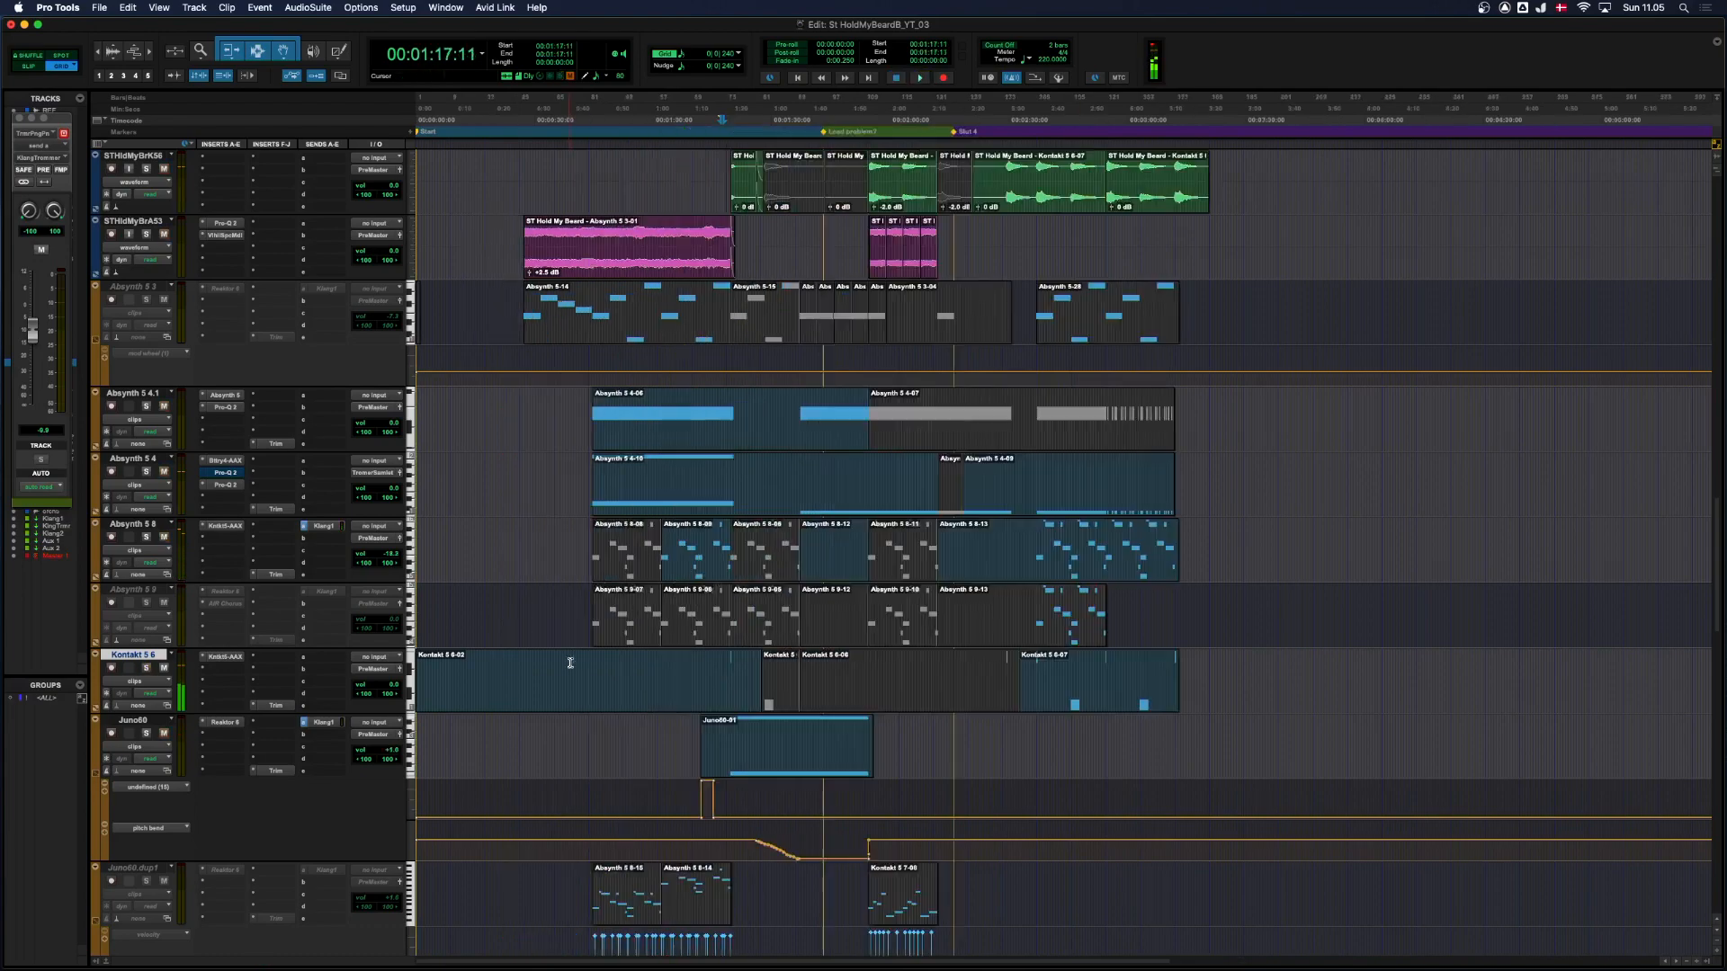
Audition the soloed Juno60 track with its Reaktor Juno-60 instrument open and view its clip closer on the timeline.
left_click(1157, 669)
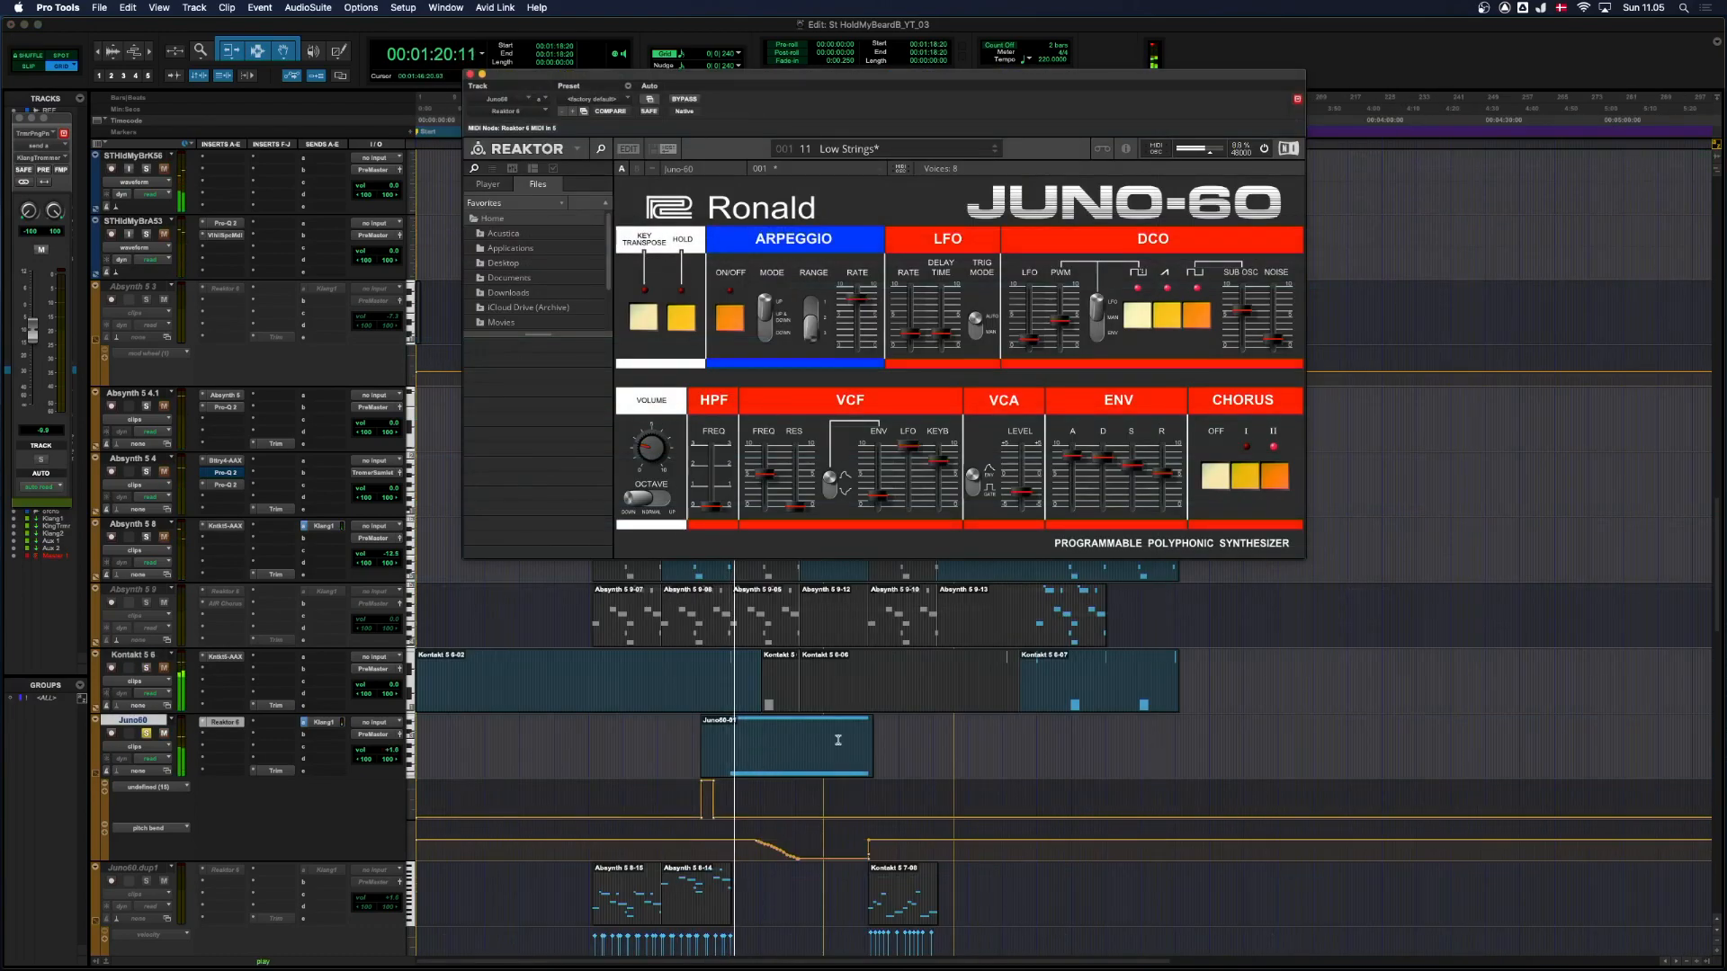
key("t")
key("t")
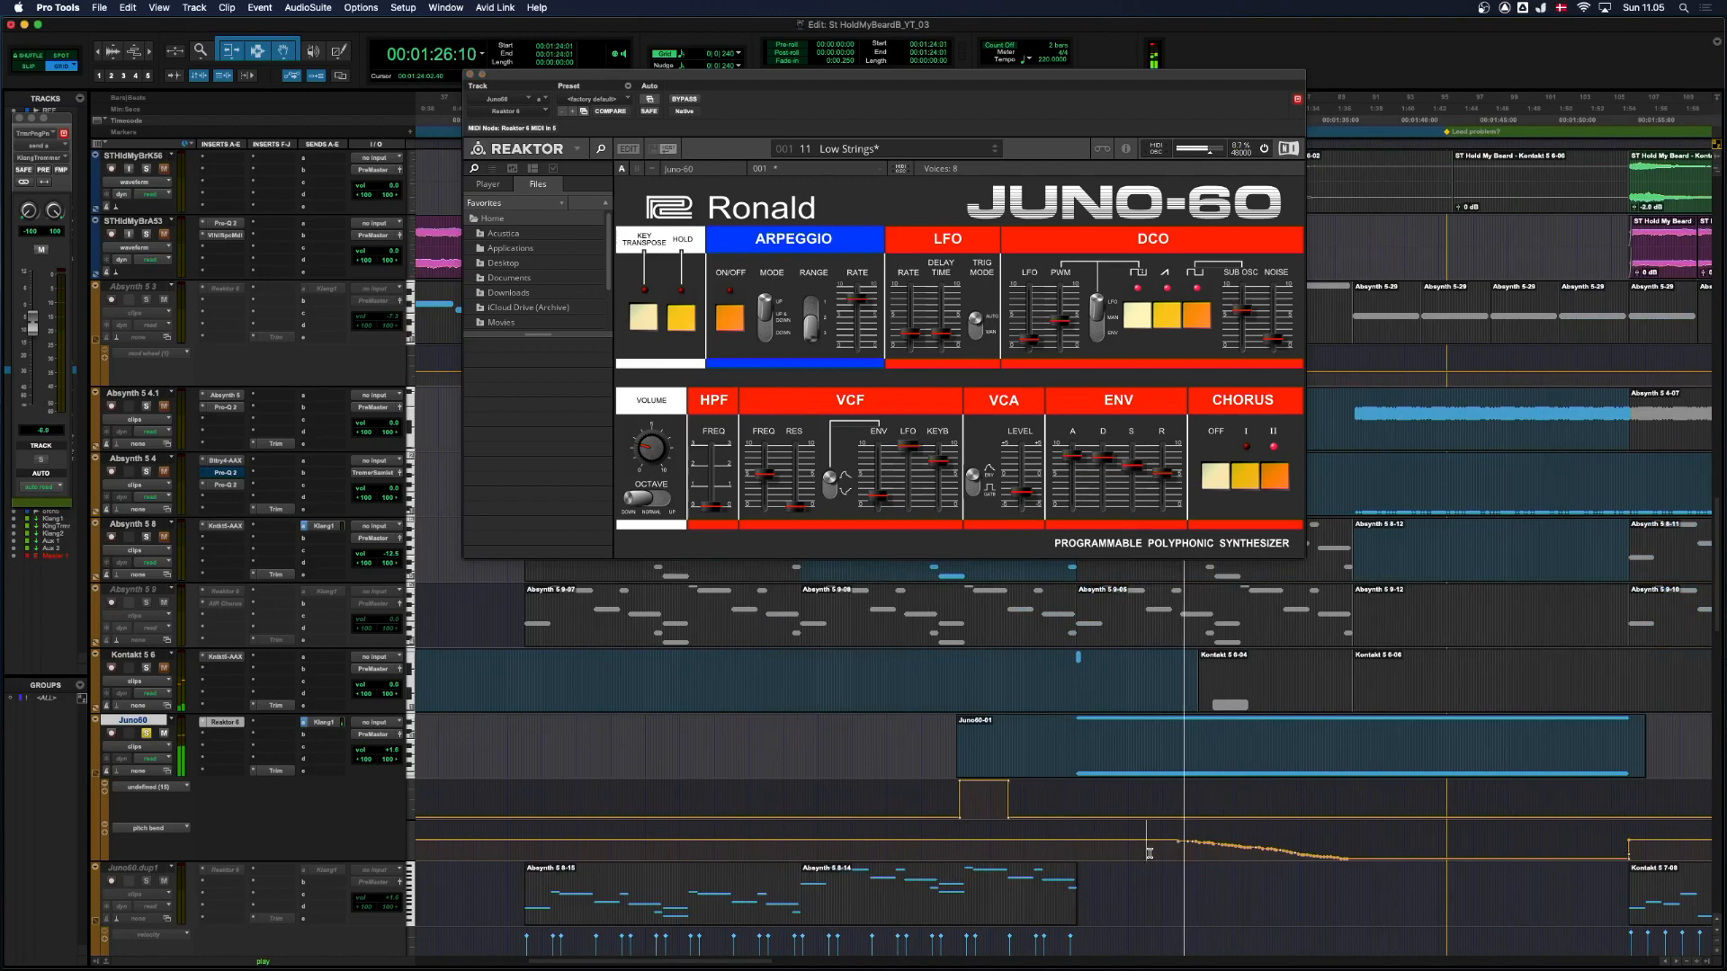
Highlight the falling pitch bend curve on the Juno60 track during playback, and close the Reaktor instrument.
left_click_drag(1149, 853, 1376, 851)
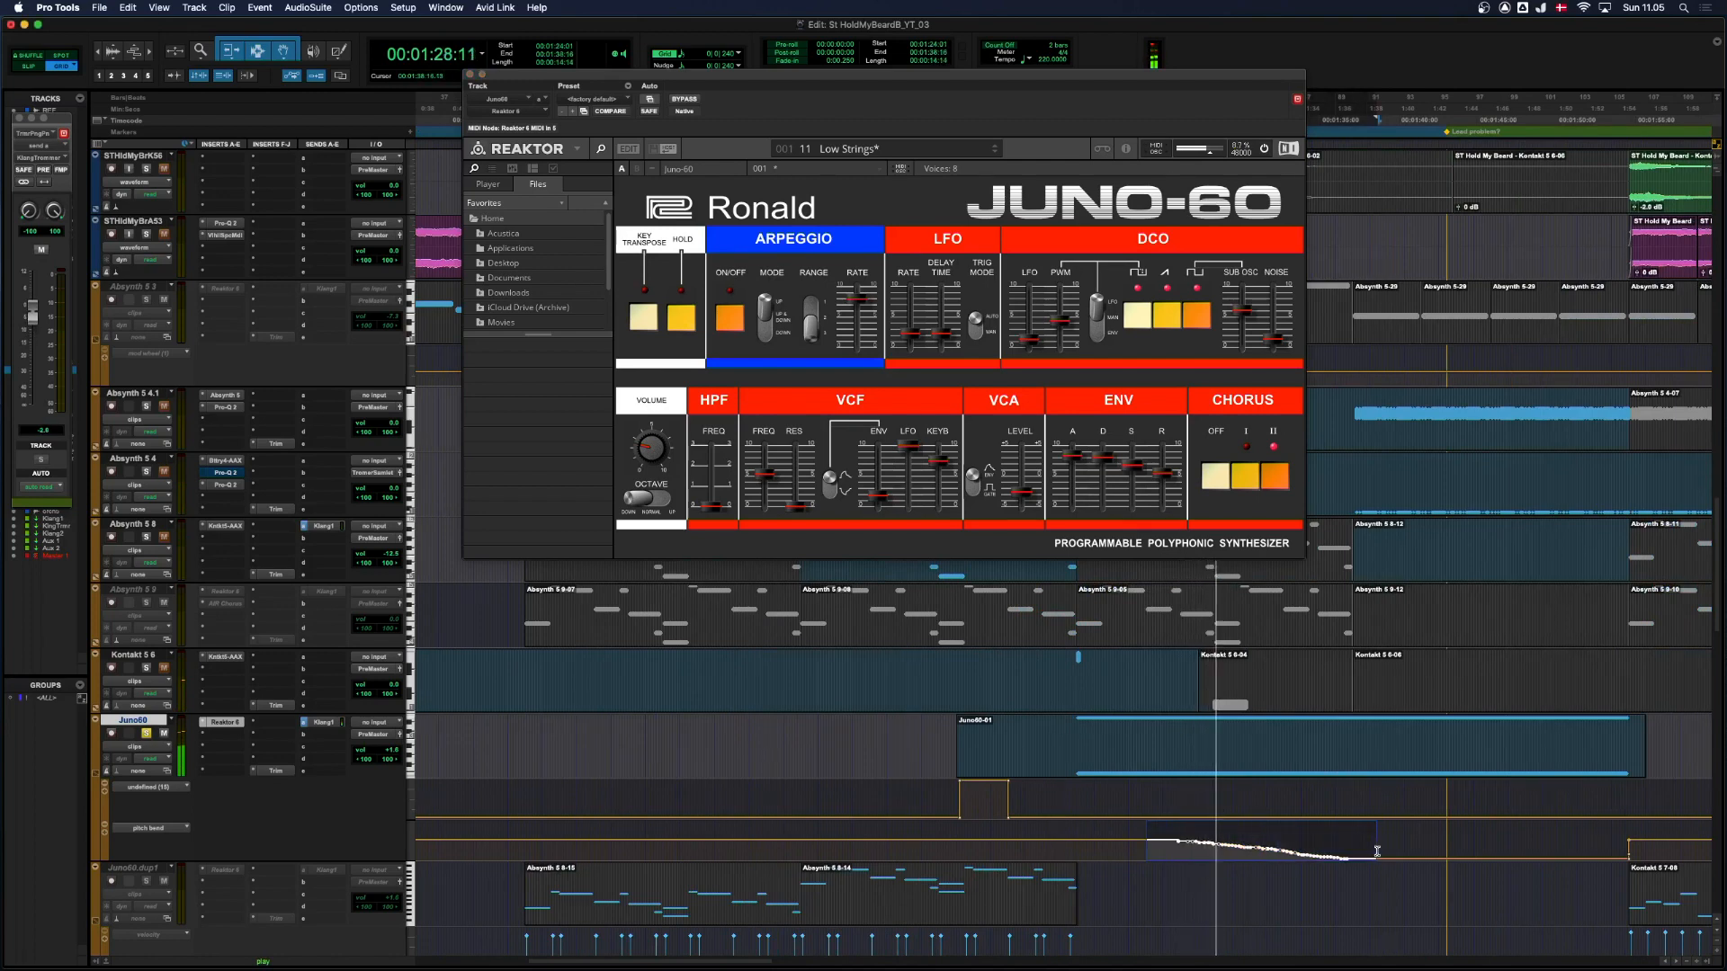
key("super+bracketleft")
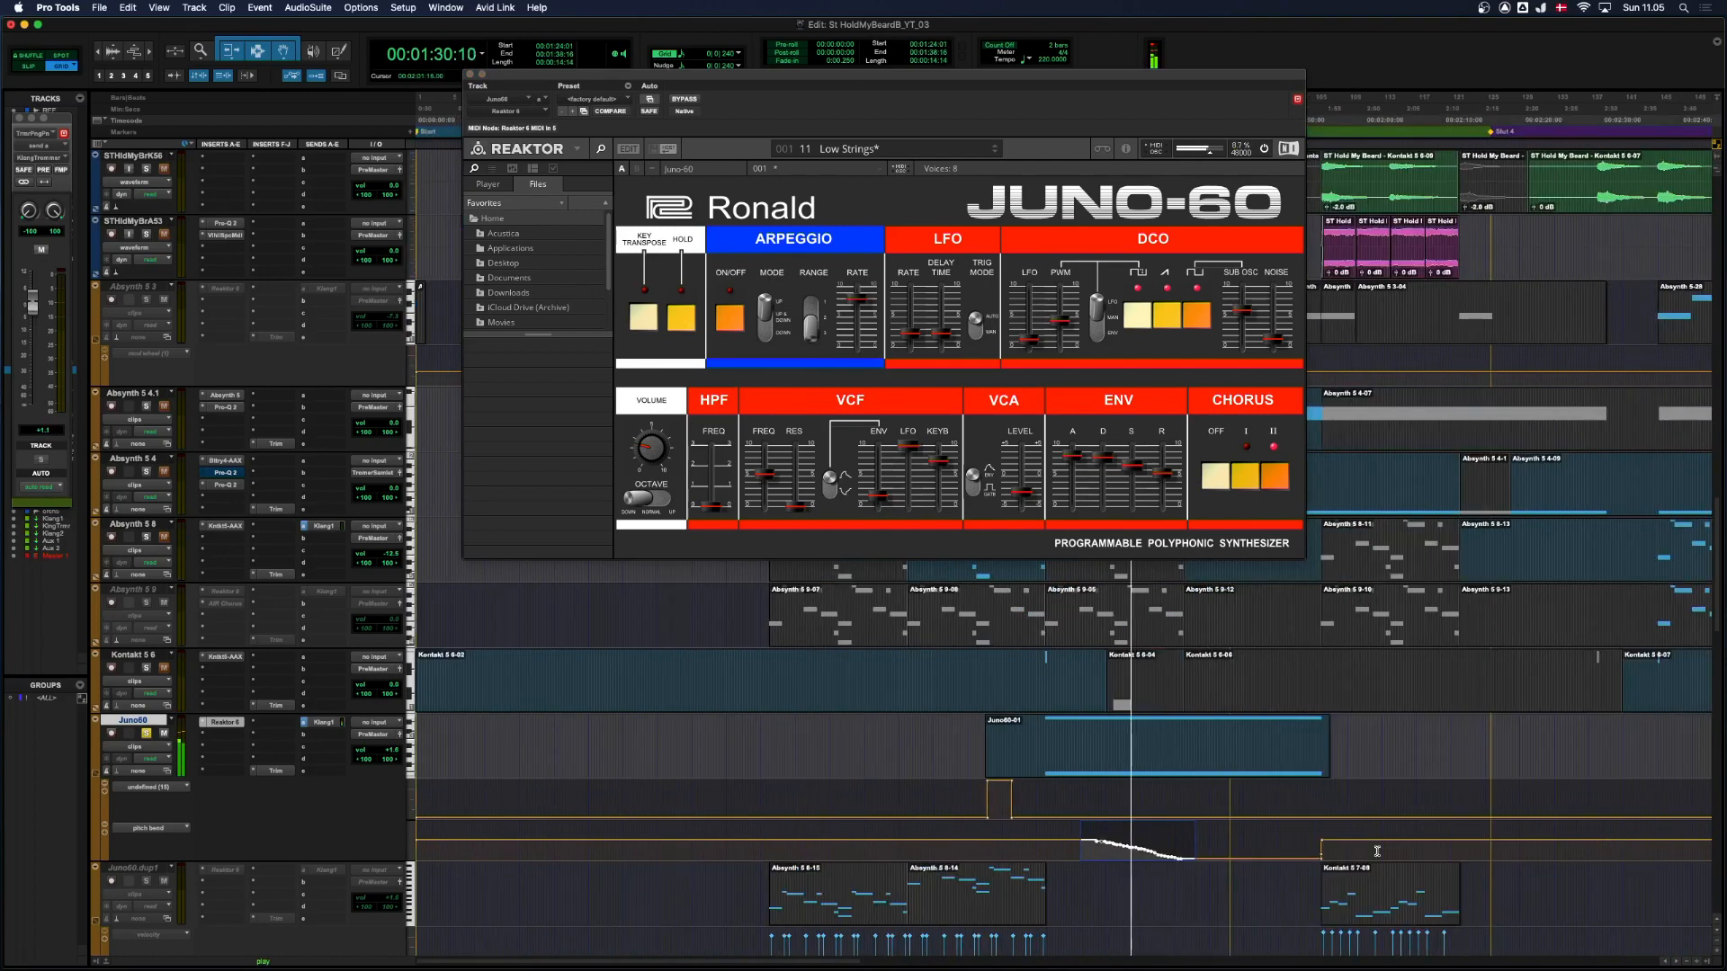
key("super+bracketleft")
key("super+bracketleft")
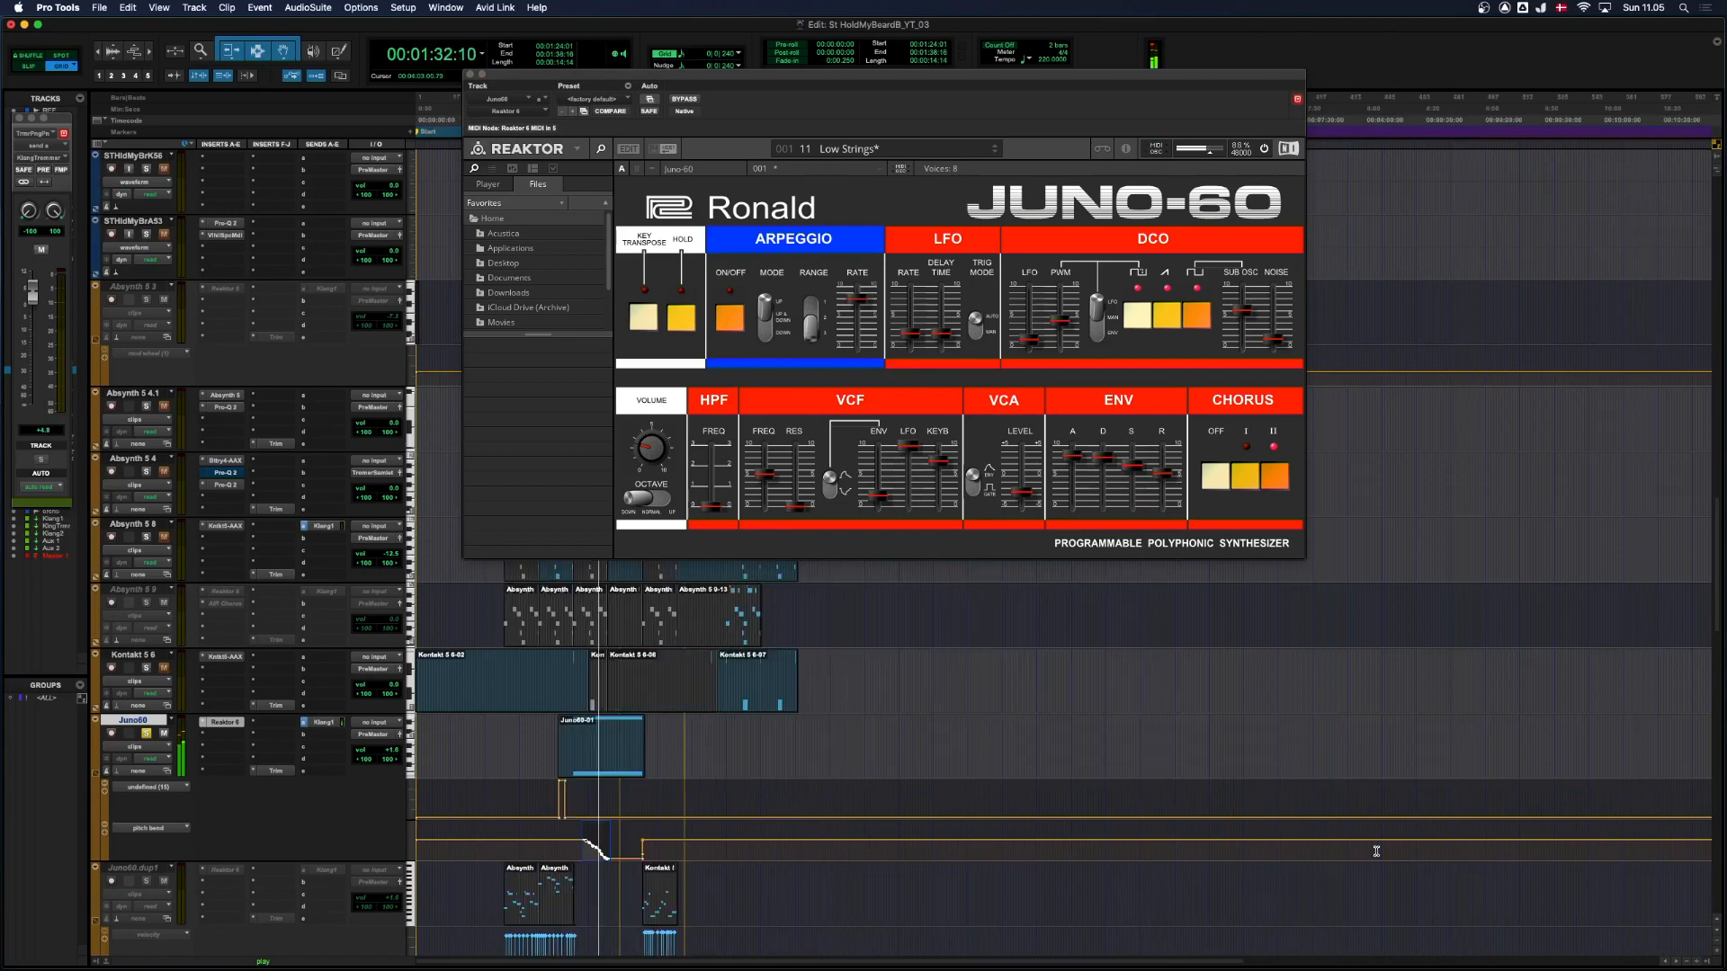
key("super+bracketright")
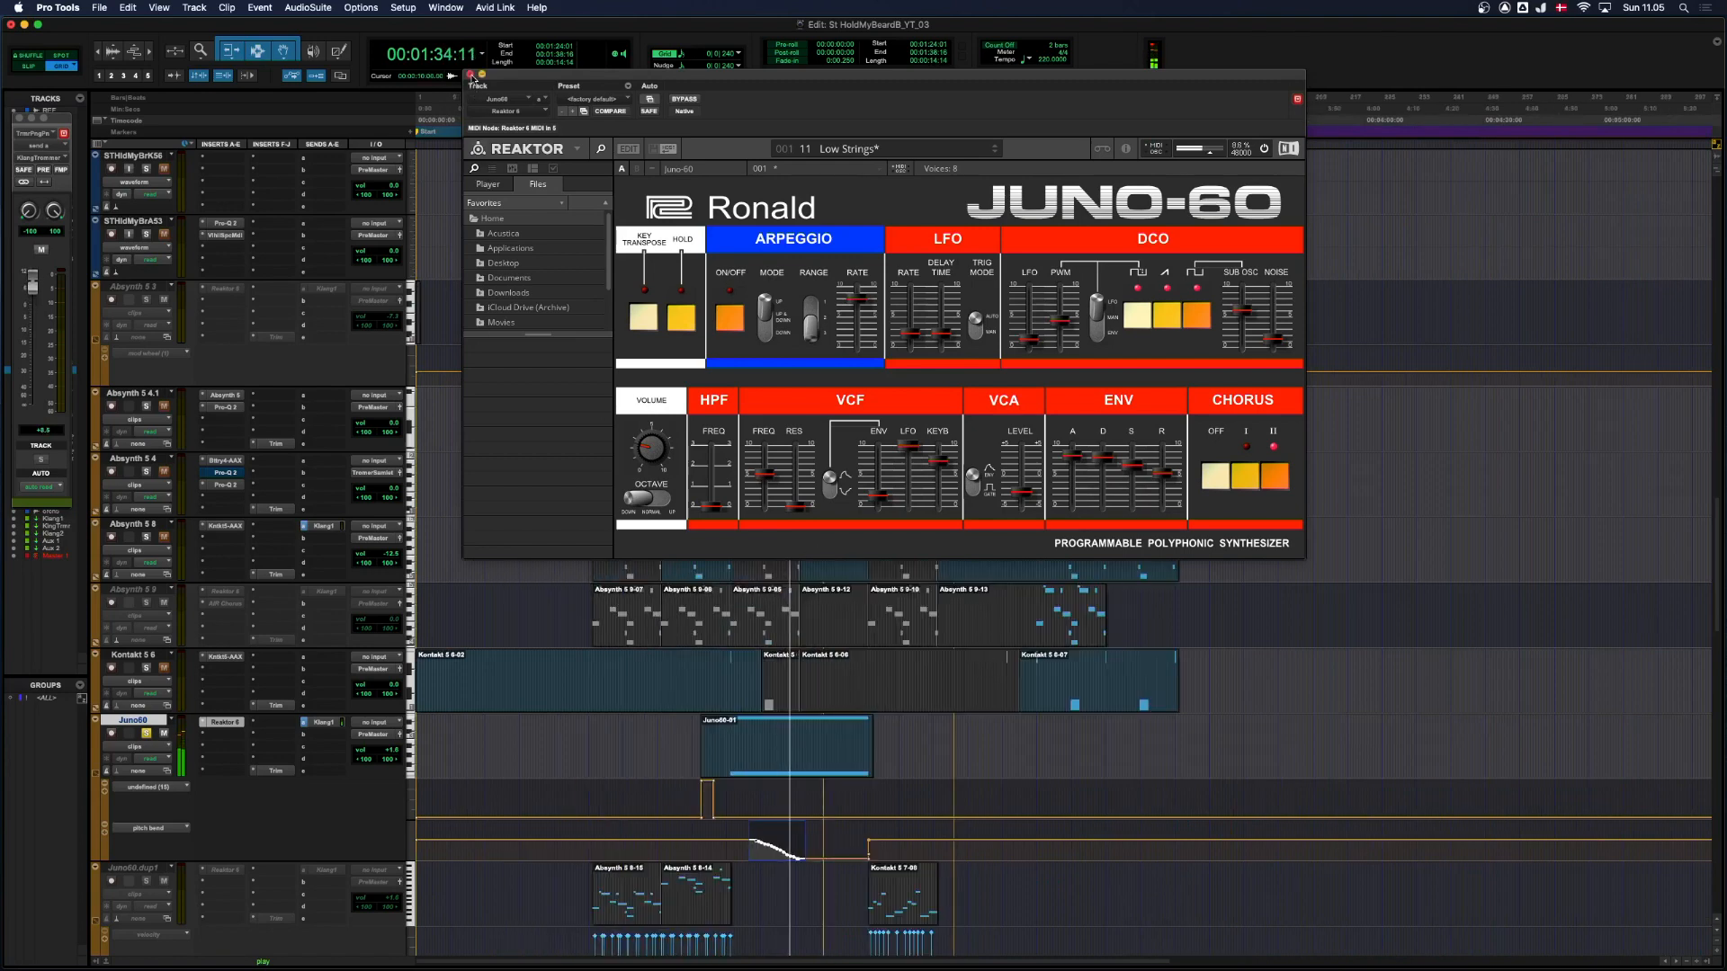
left_click(471, 76)
scroll(725, 495, "down", 5)
key("space")
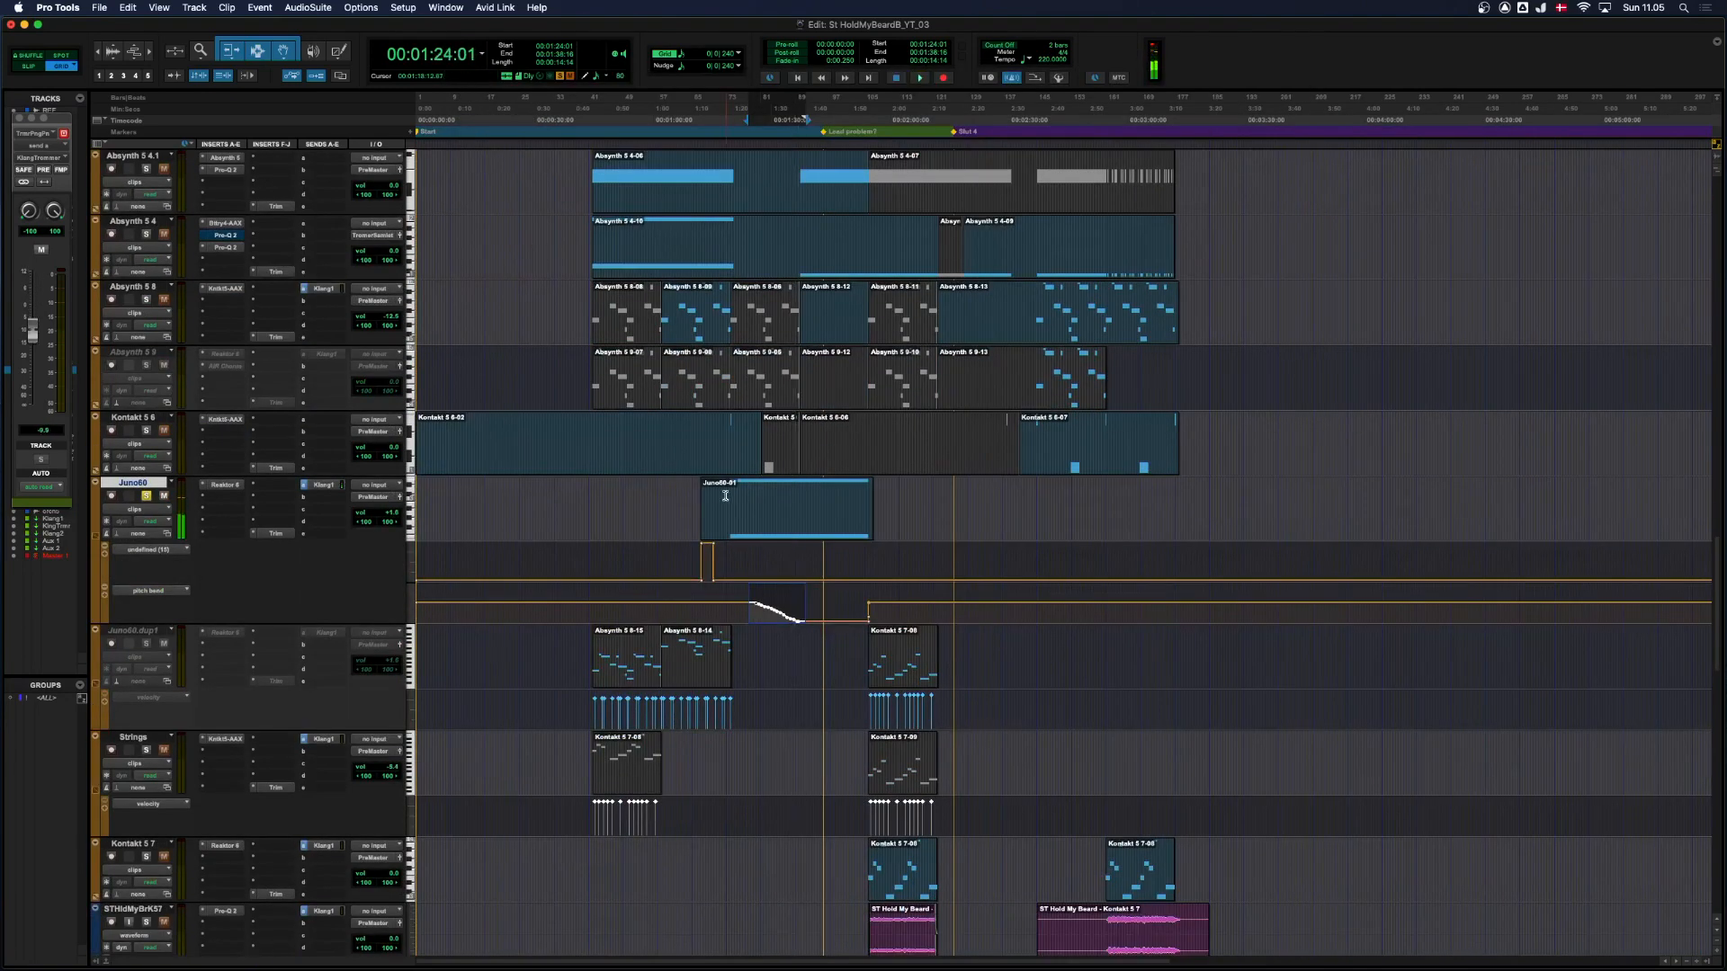
left_click(725, 496)
Audition the Inst 1-01 clip on the soloed Inst 1 track while examining the Klang and Aux returns.
scroll(752, 496, "down", 5)
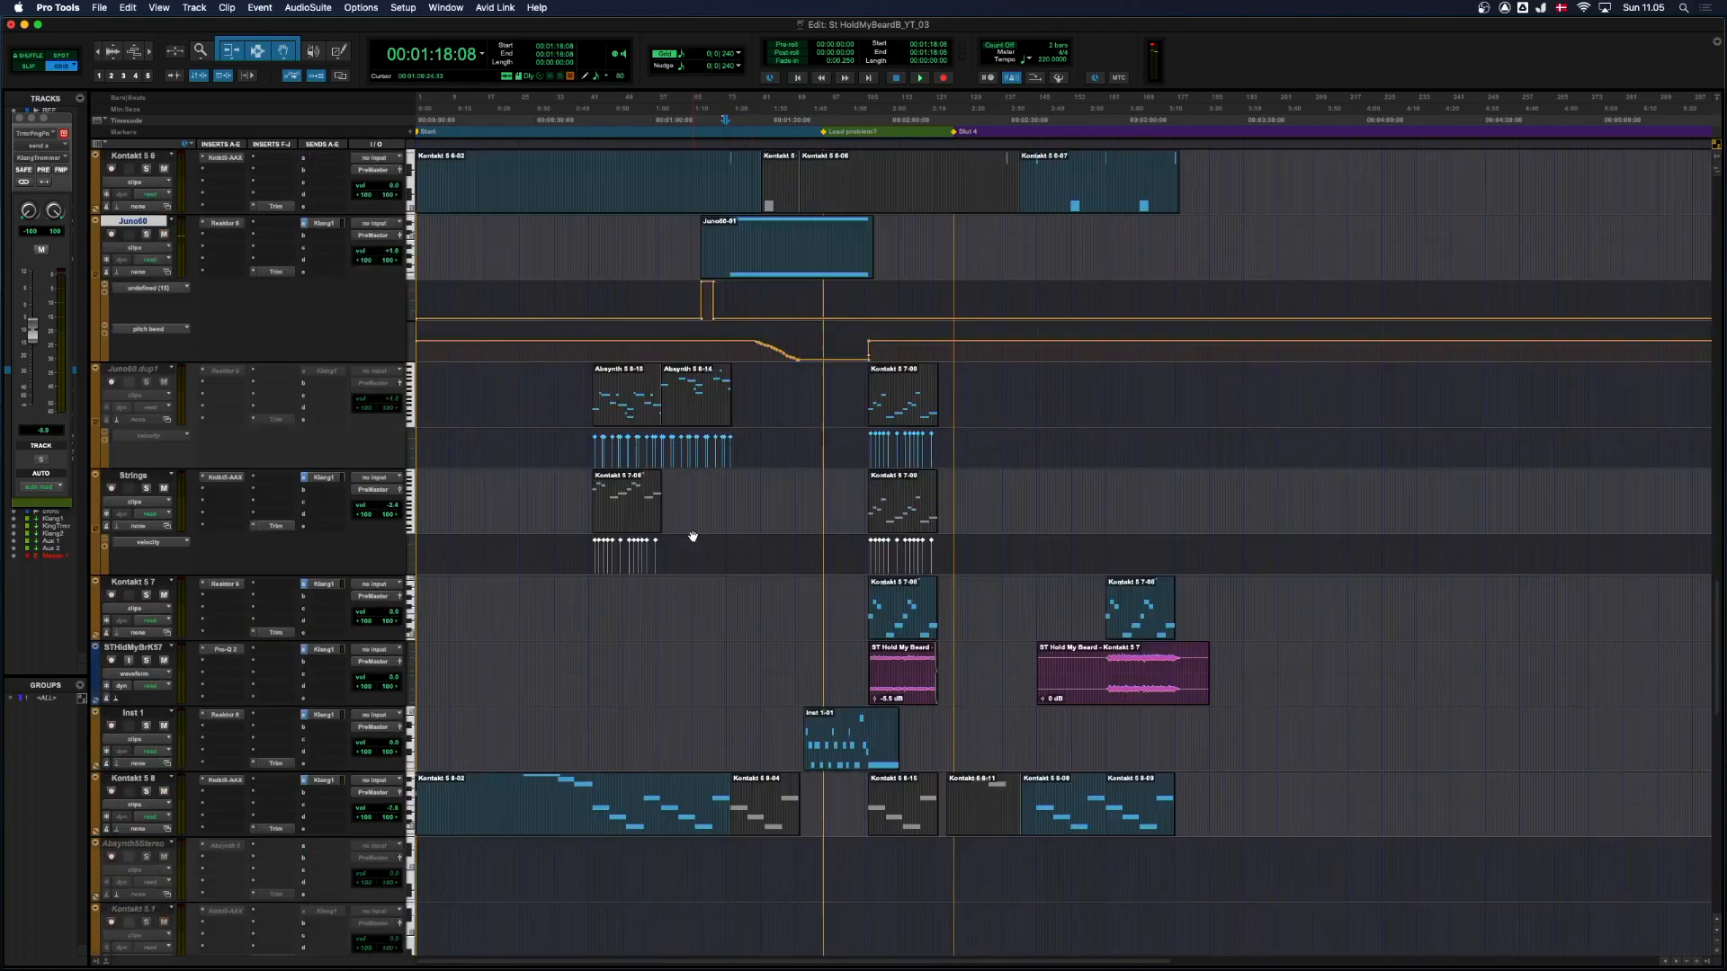
scroll(631, 517, "down", 3)
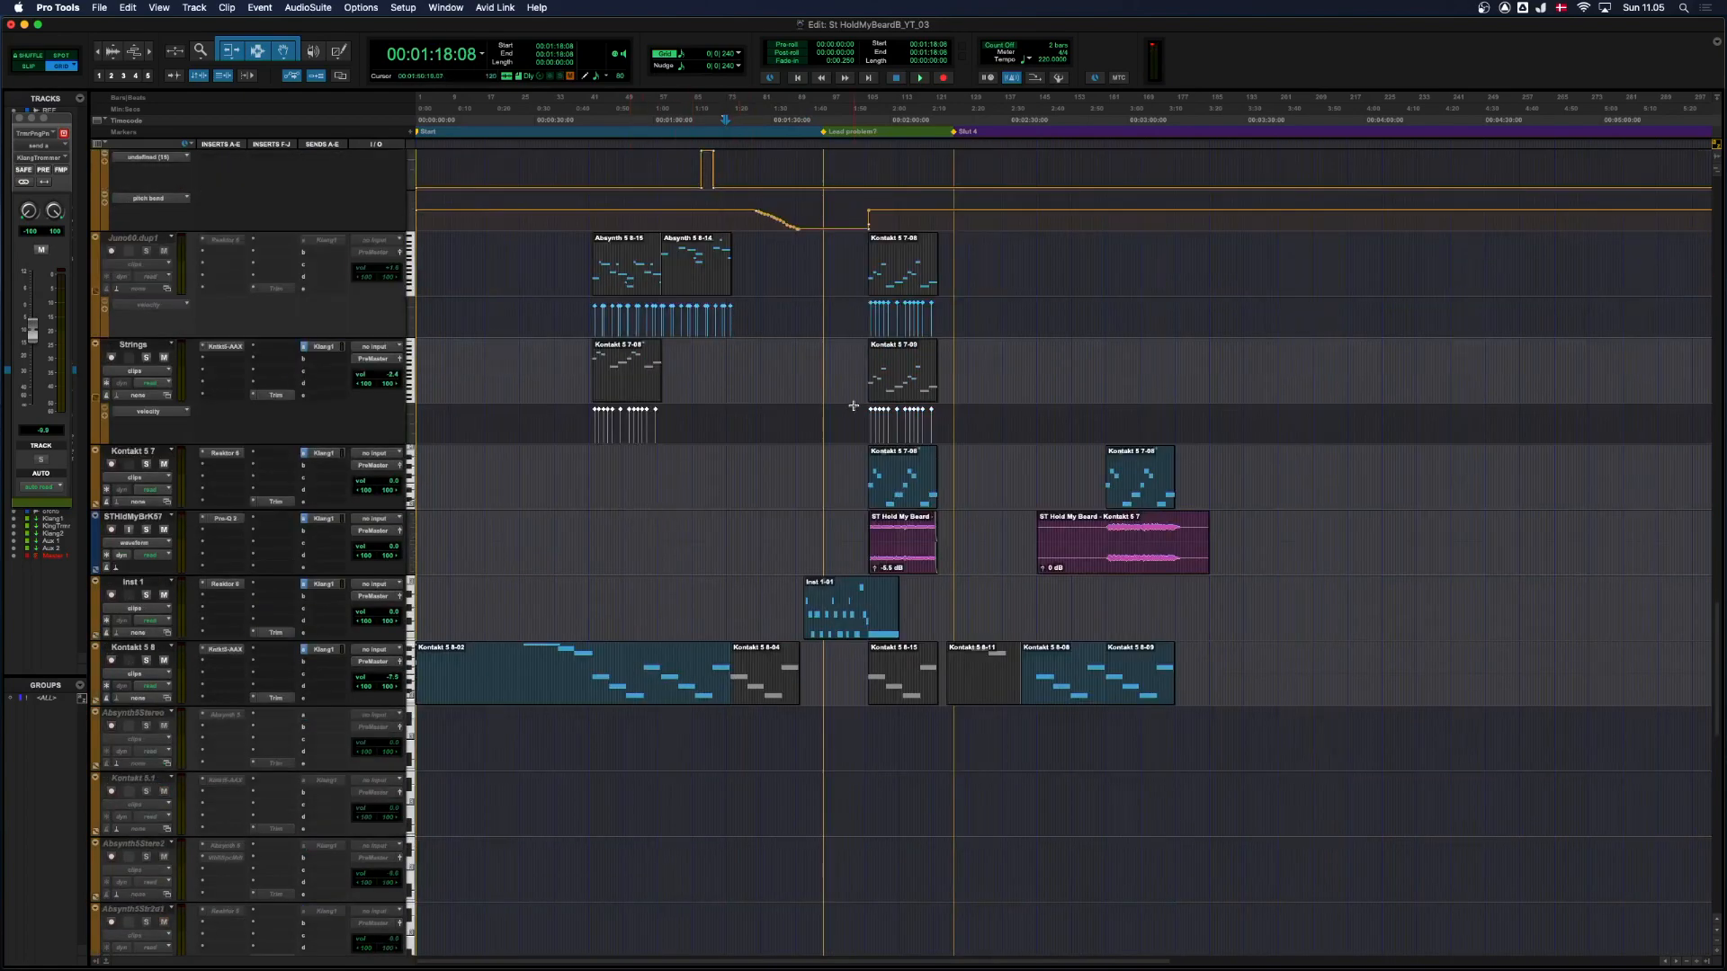
left_click(888, 491)
scroll(863, 486, "down", 3)
left_click(849, 477)
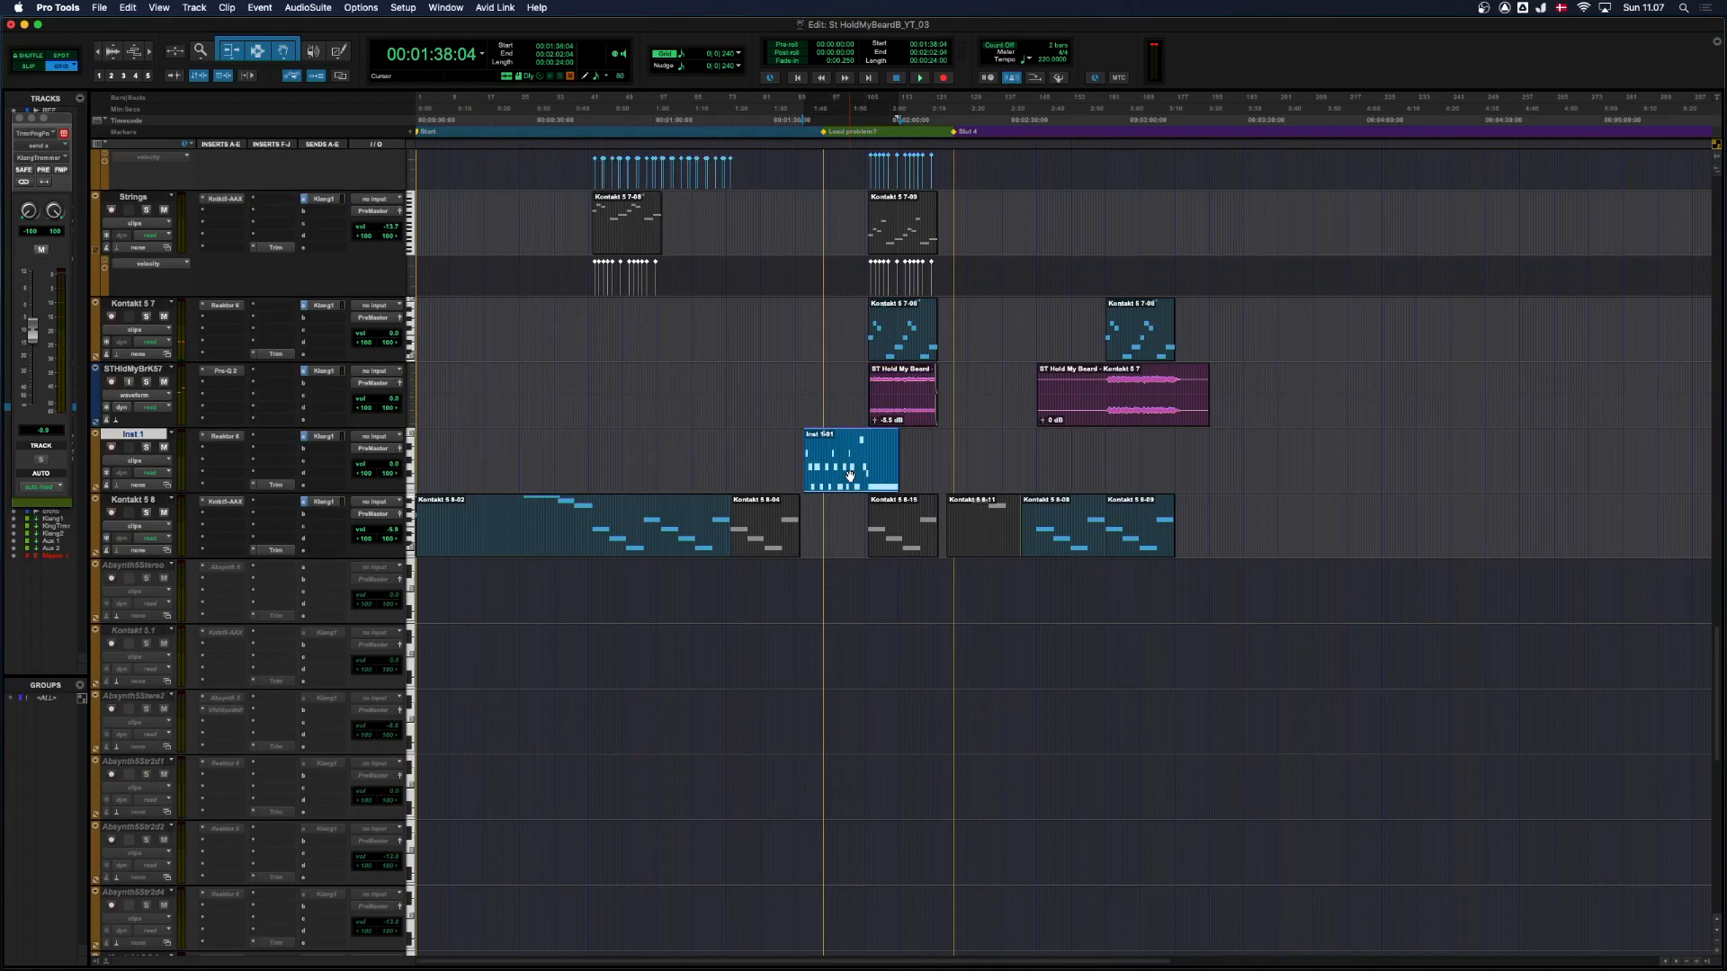
scroll(550, 486, "down", 20)
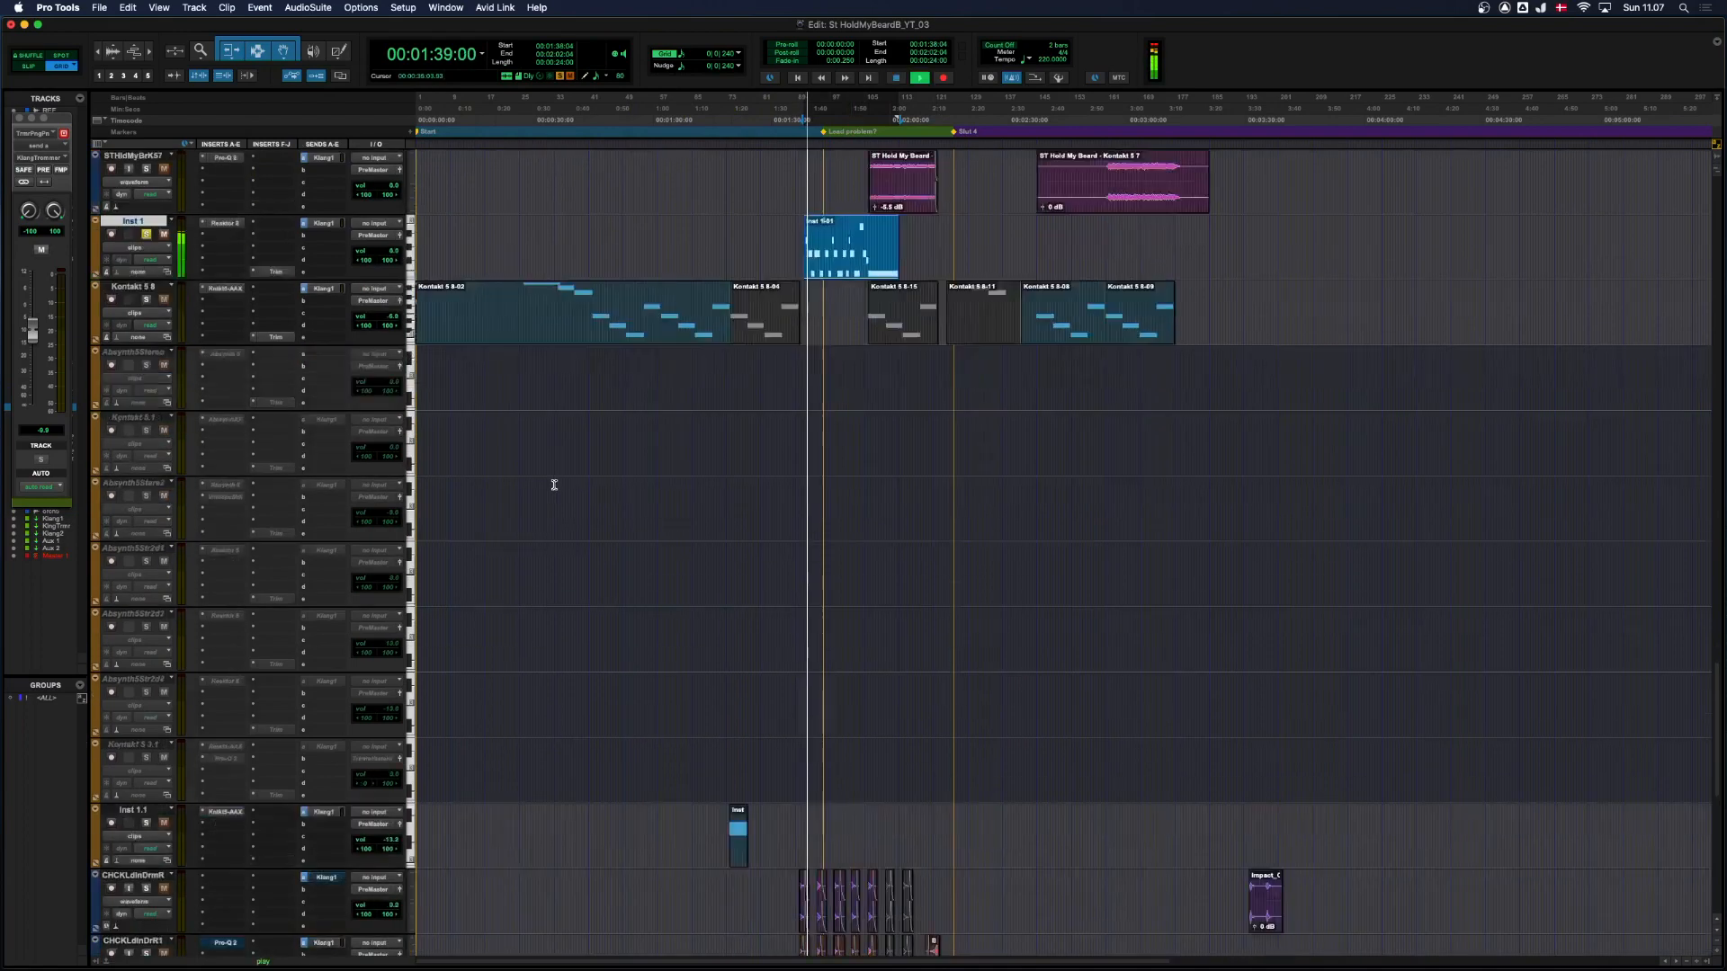
scroll(532, 482, "up", 1)
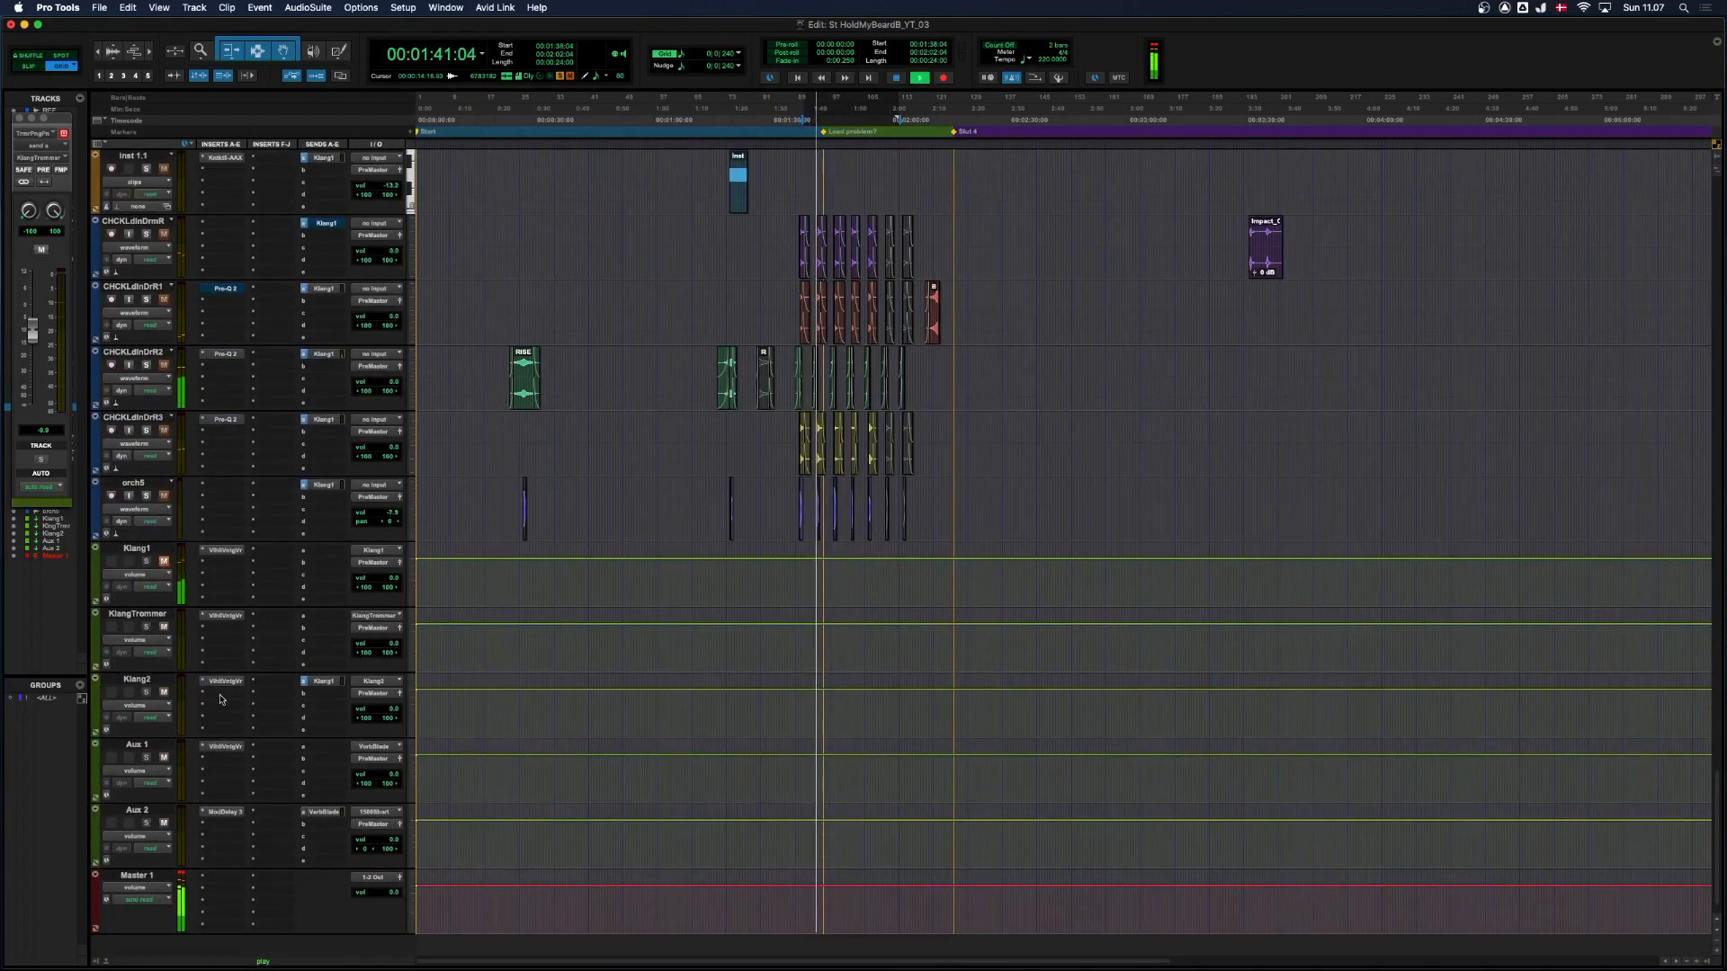
scroll(792, 564, "up", 13)
scroll(791, 564, "up", 6)
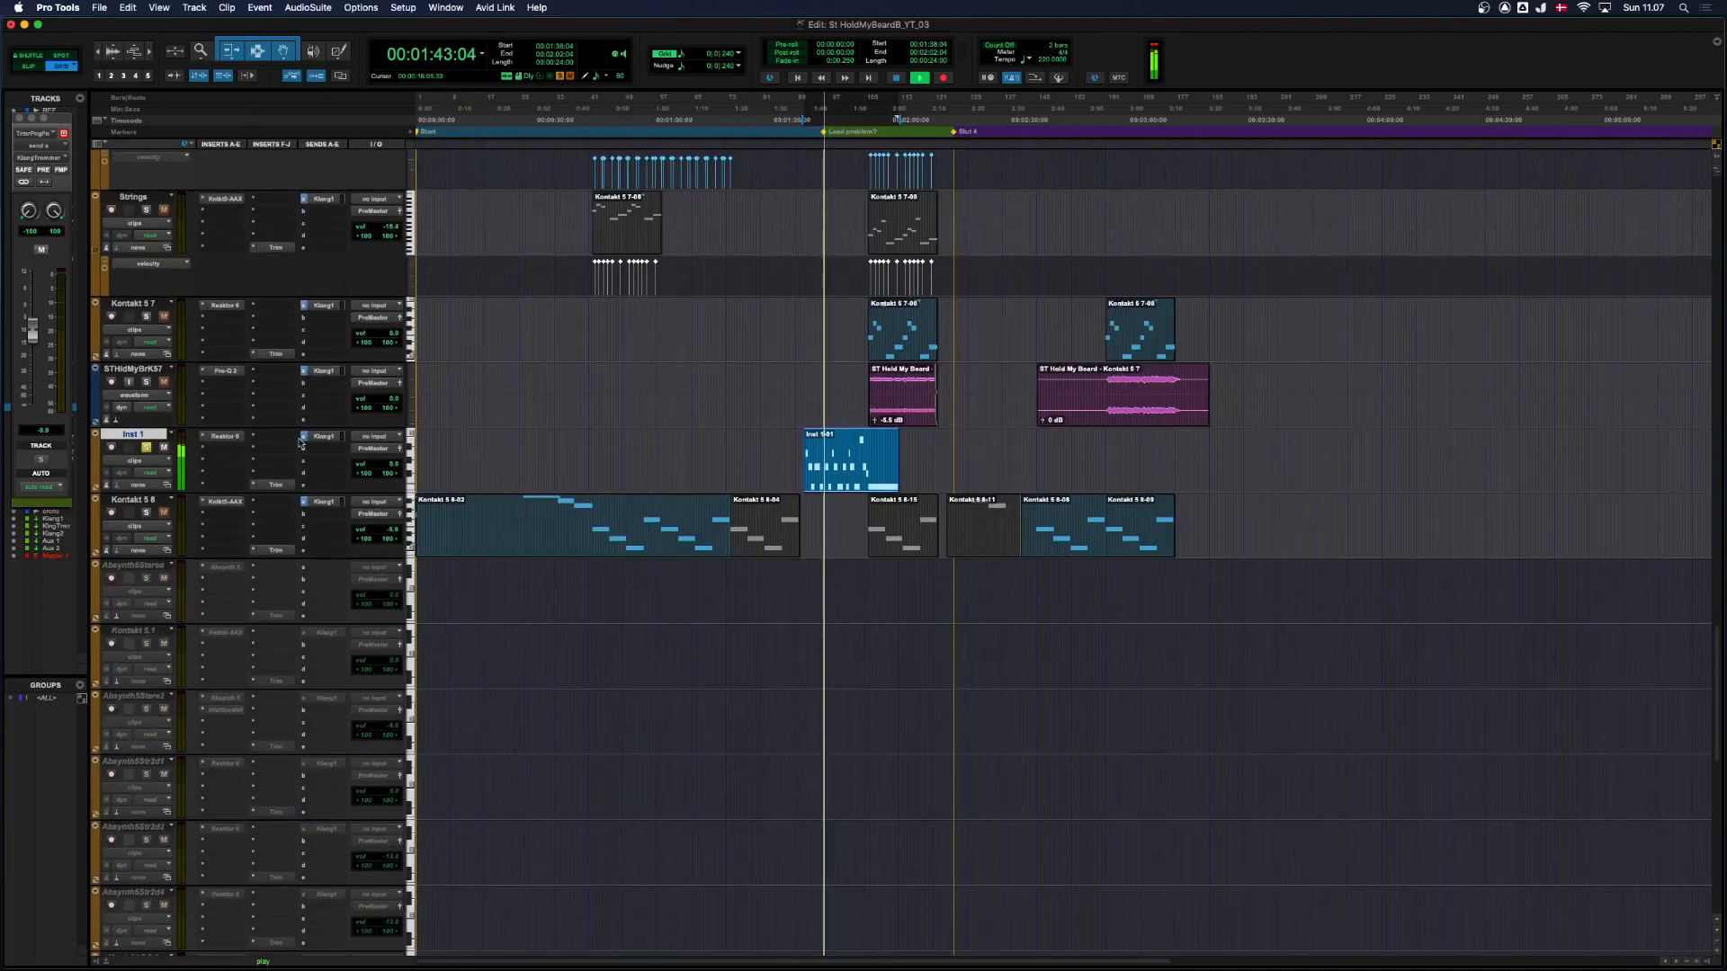
Examine the Reaktor instrument on the soloed Inst 1 track during playback, and close it.
left_click(238, 442)
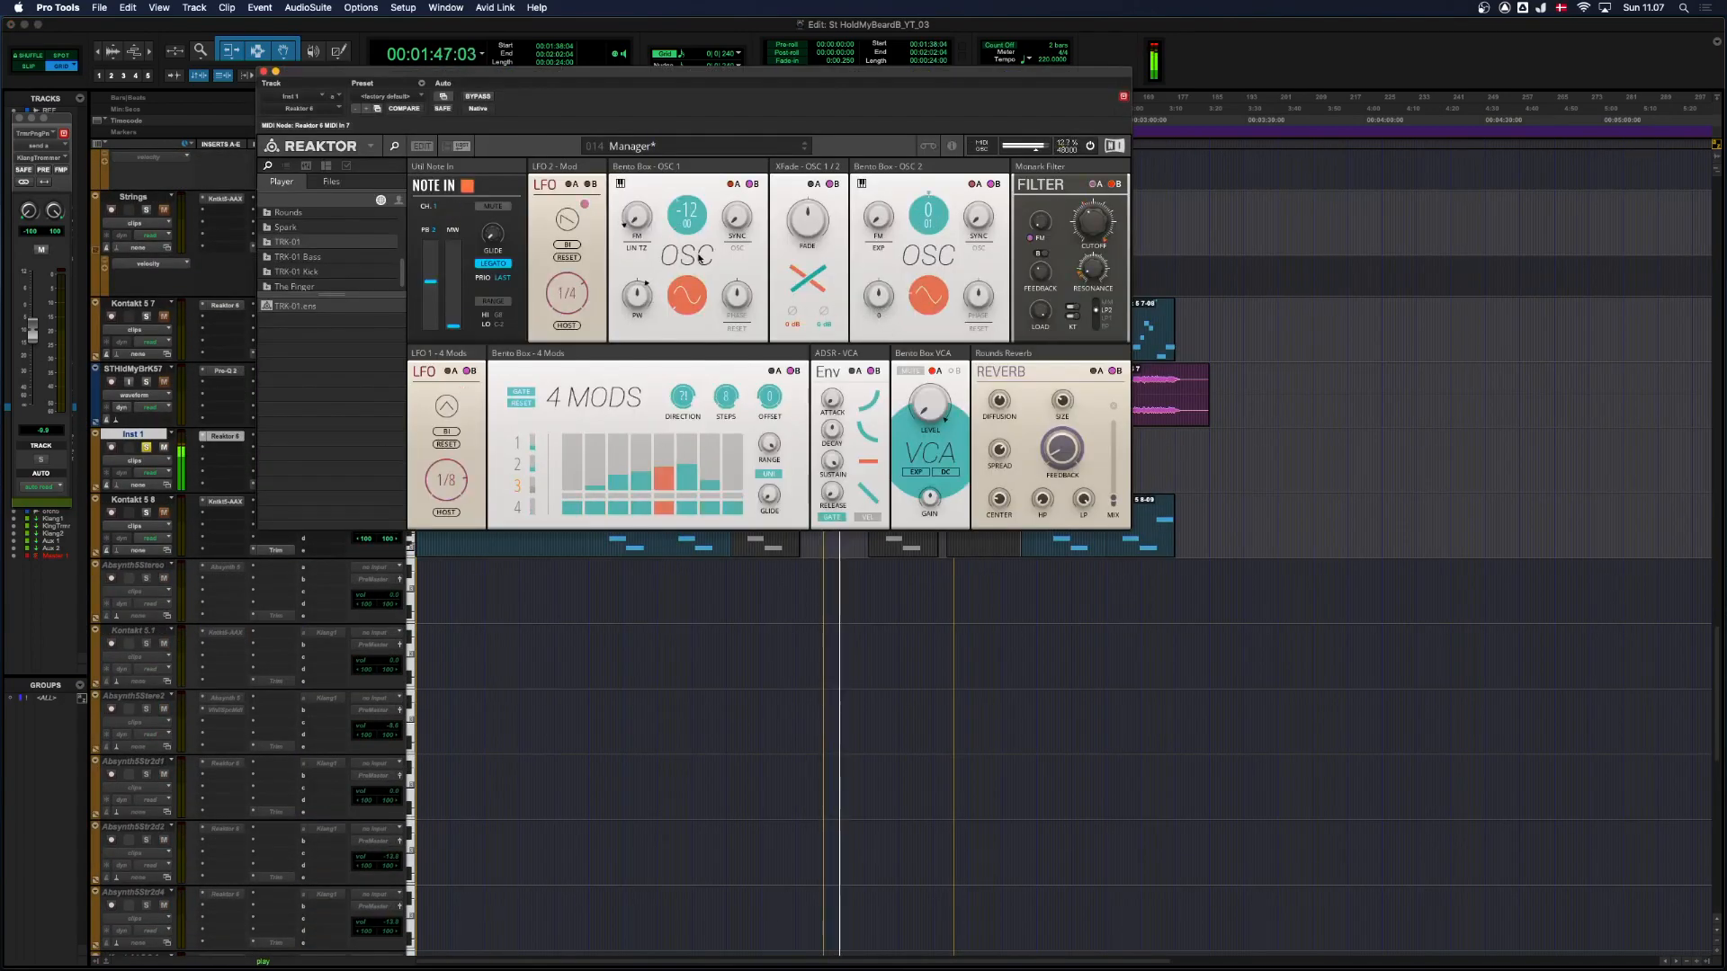
left_click(263, 74)
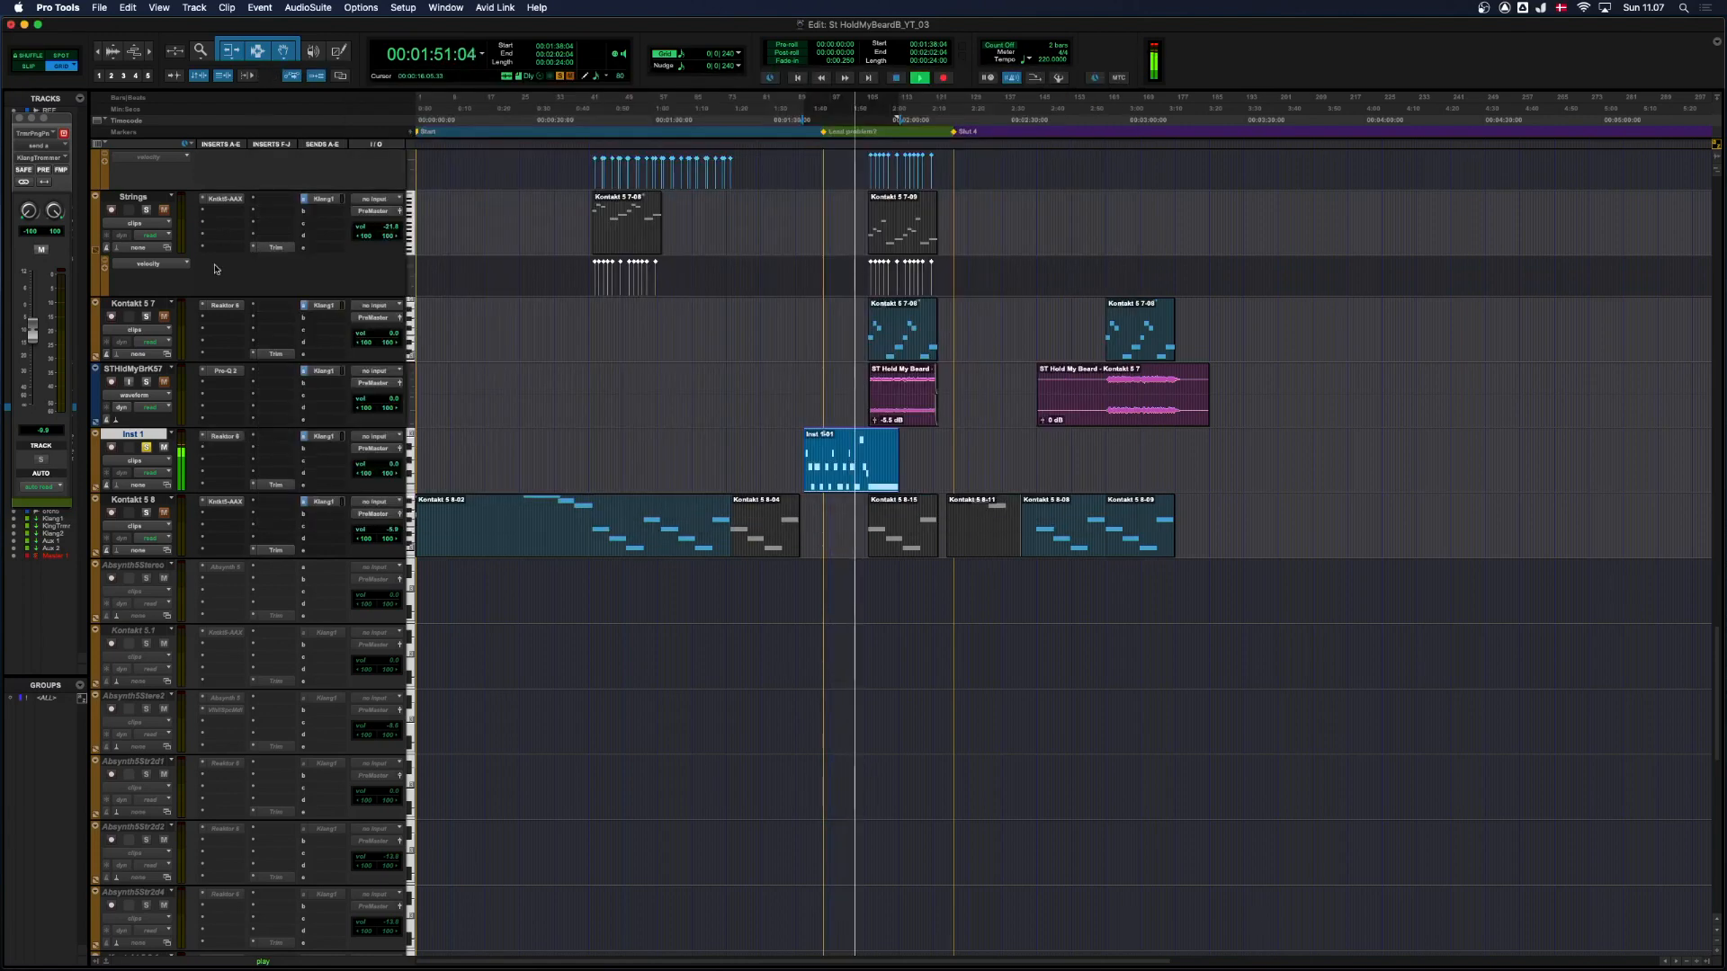
scroll(814, 441, "down", 2)
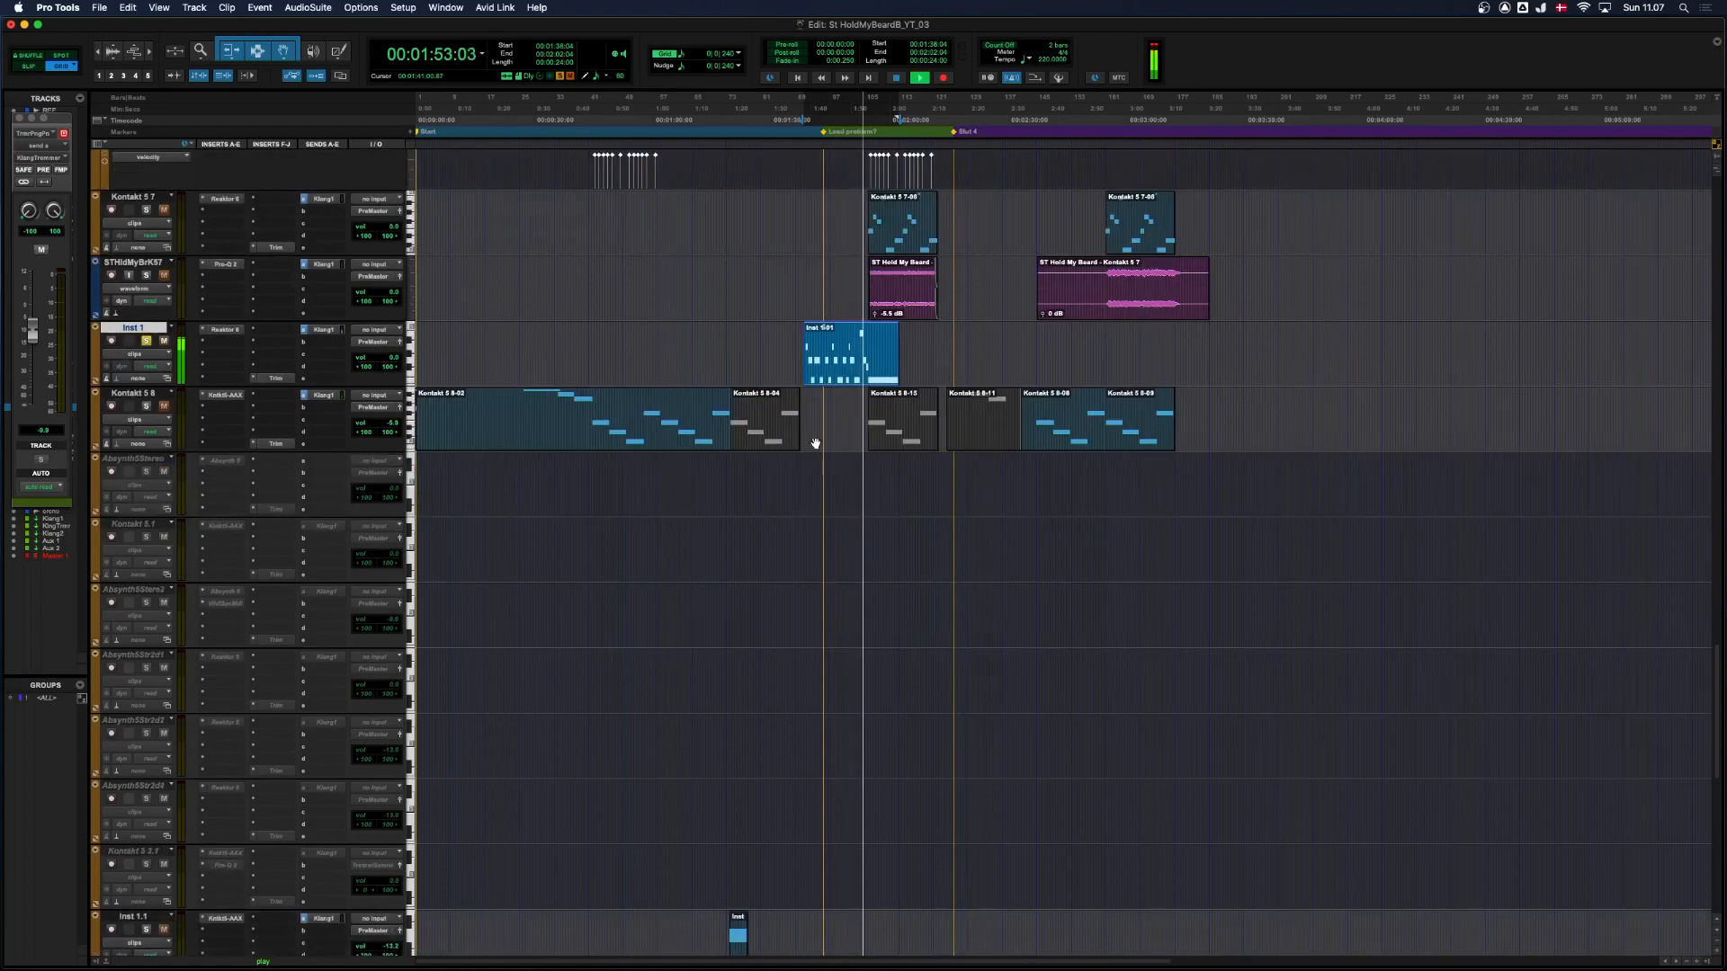
Stop playback and place the start point at the long first note of the Kontakt 5 8 track, at 00:00:27:01.
key("r")
key("t")
key("t")
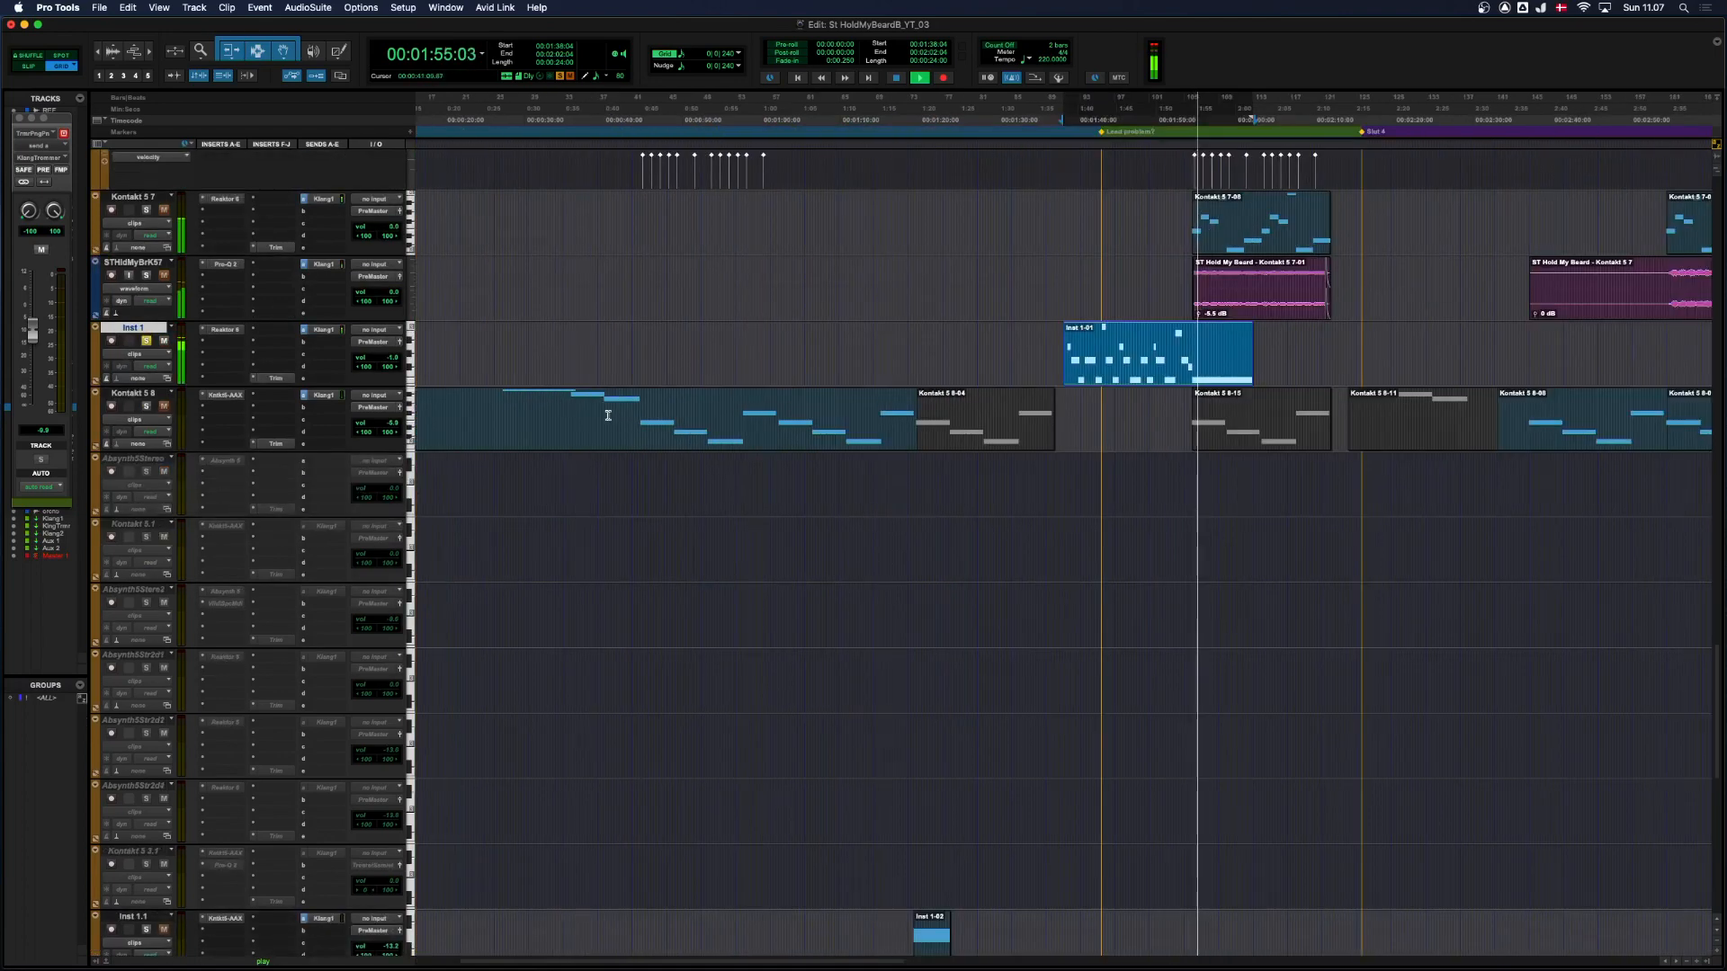
key("space")
left_click(501, 402)
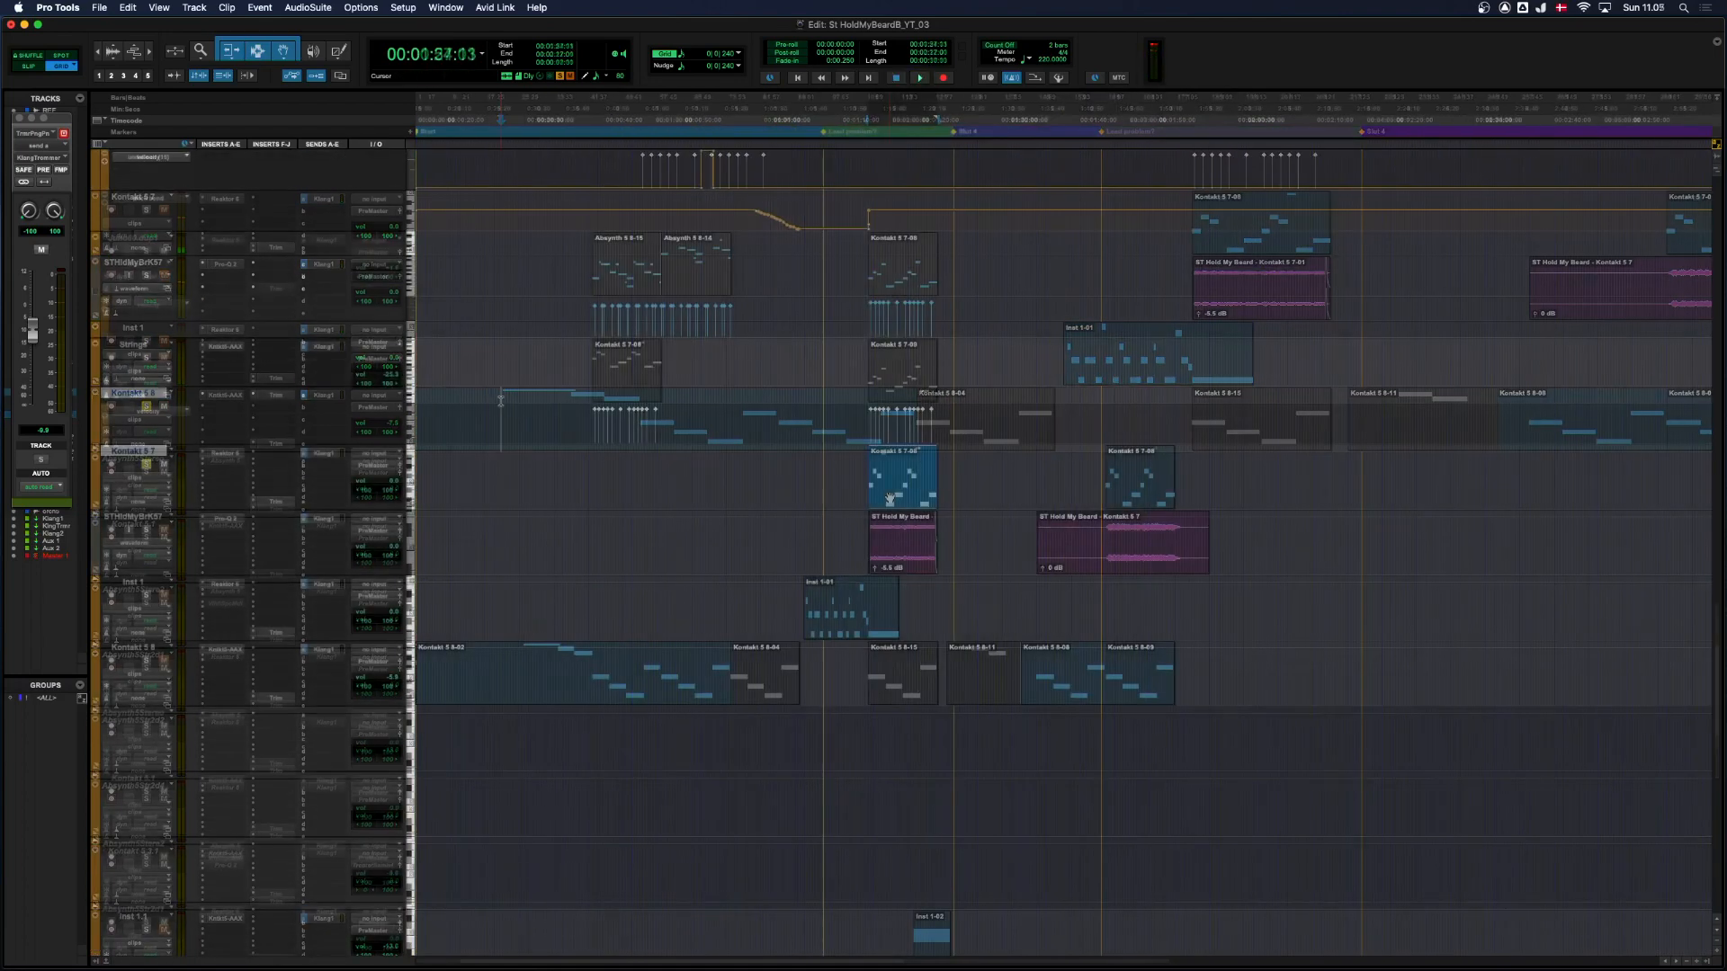
Audition the Kontakt 5 7 clip solo and in the mix while examining its Reaktor Solo instrument, and stop playback.
left_click(230, 454)
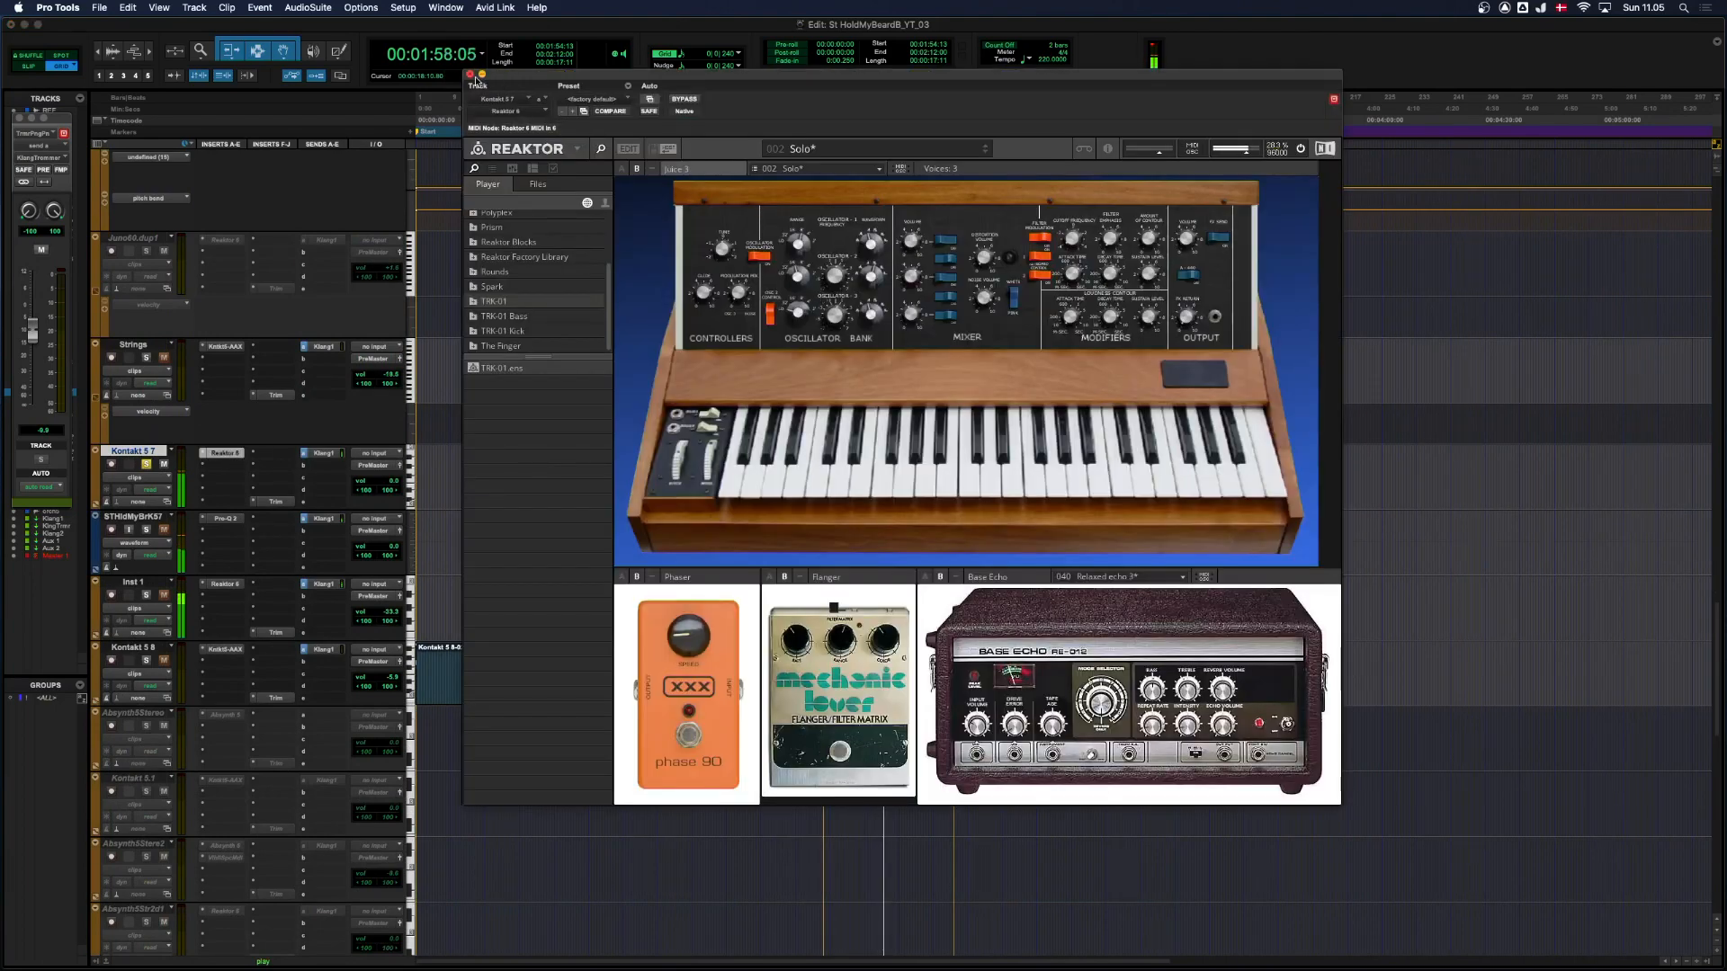
left_click(470, 76)
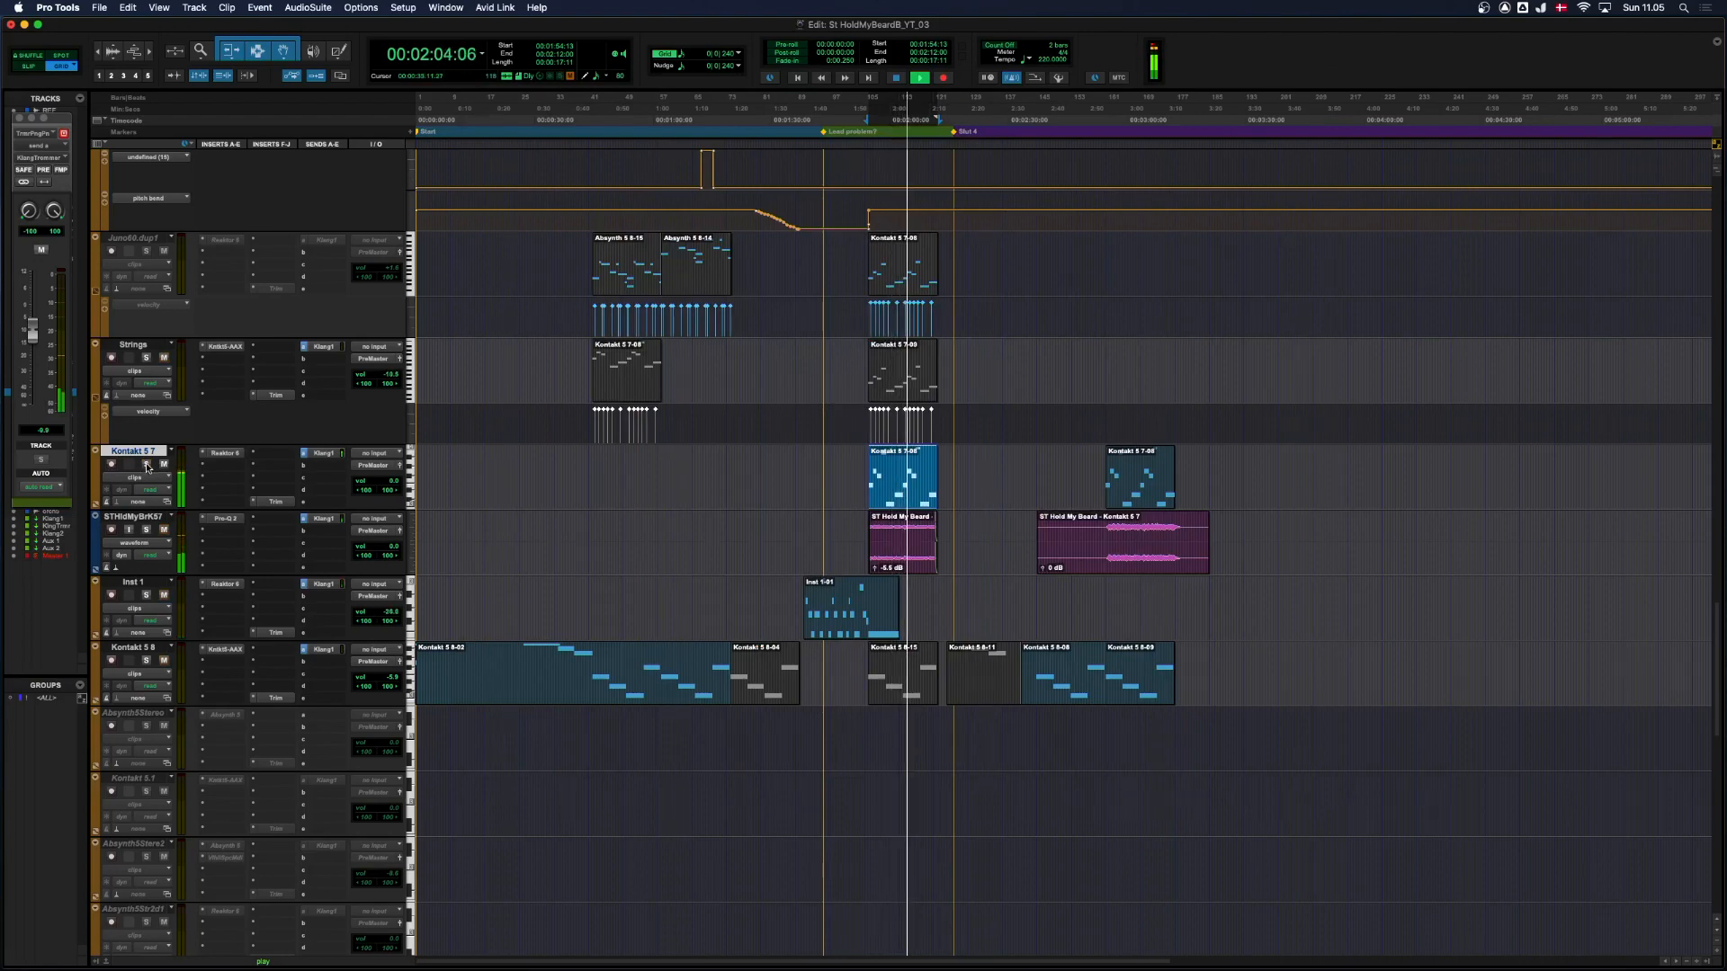
left_click(147, 464)
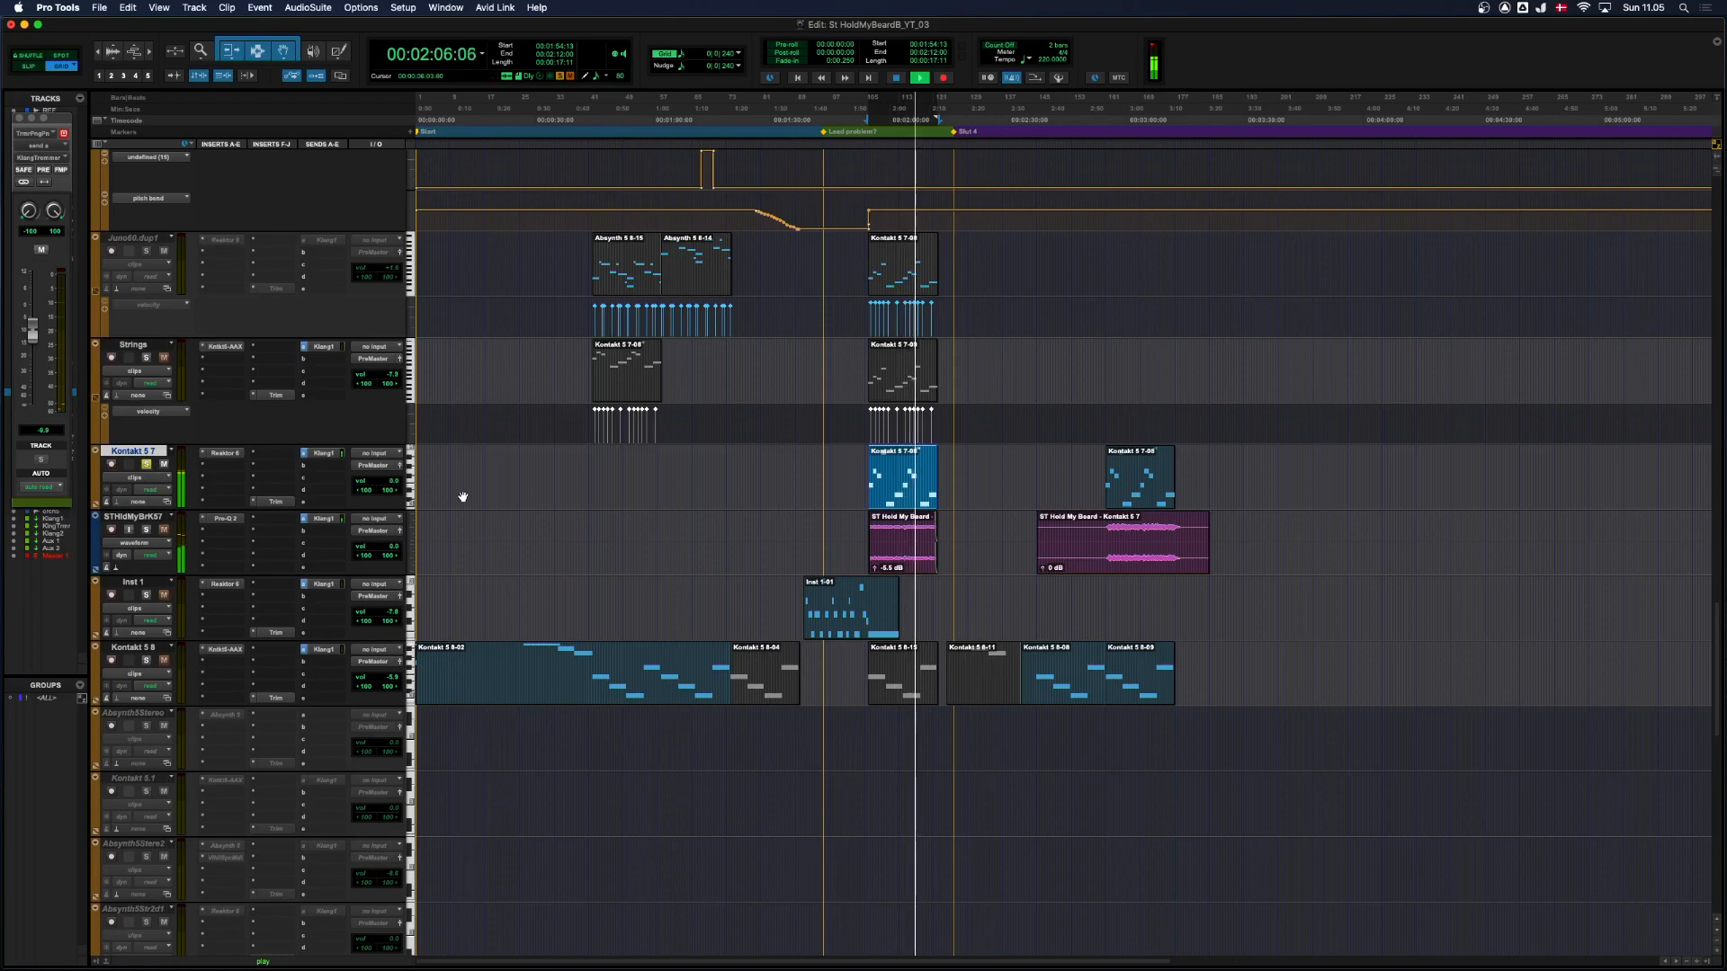
left_click(226, 454)
key("space")
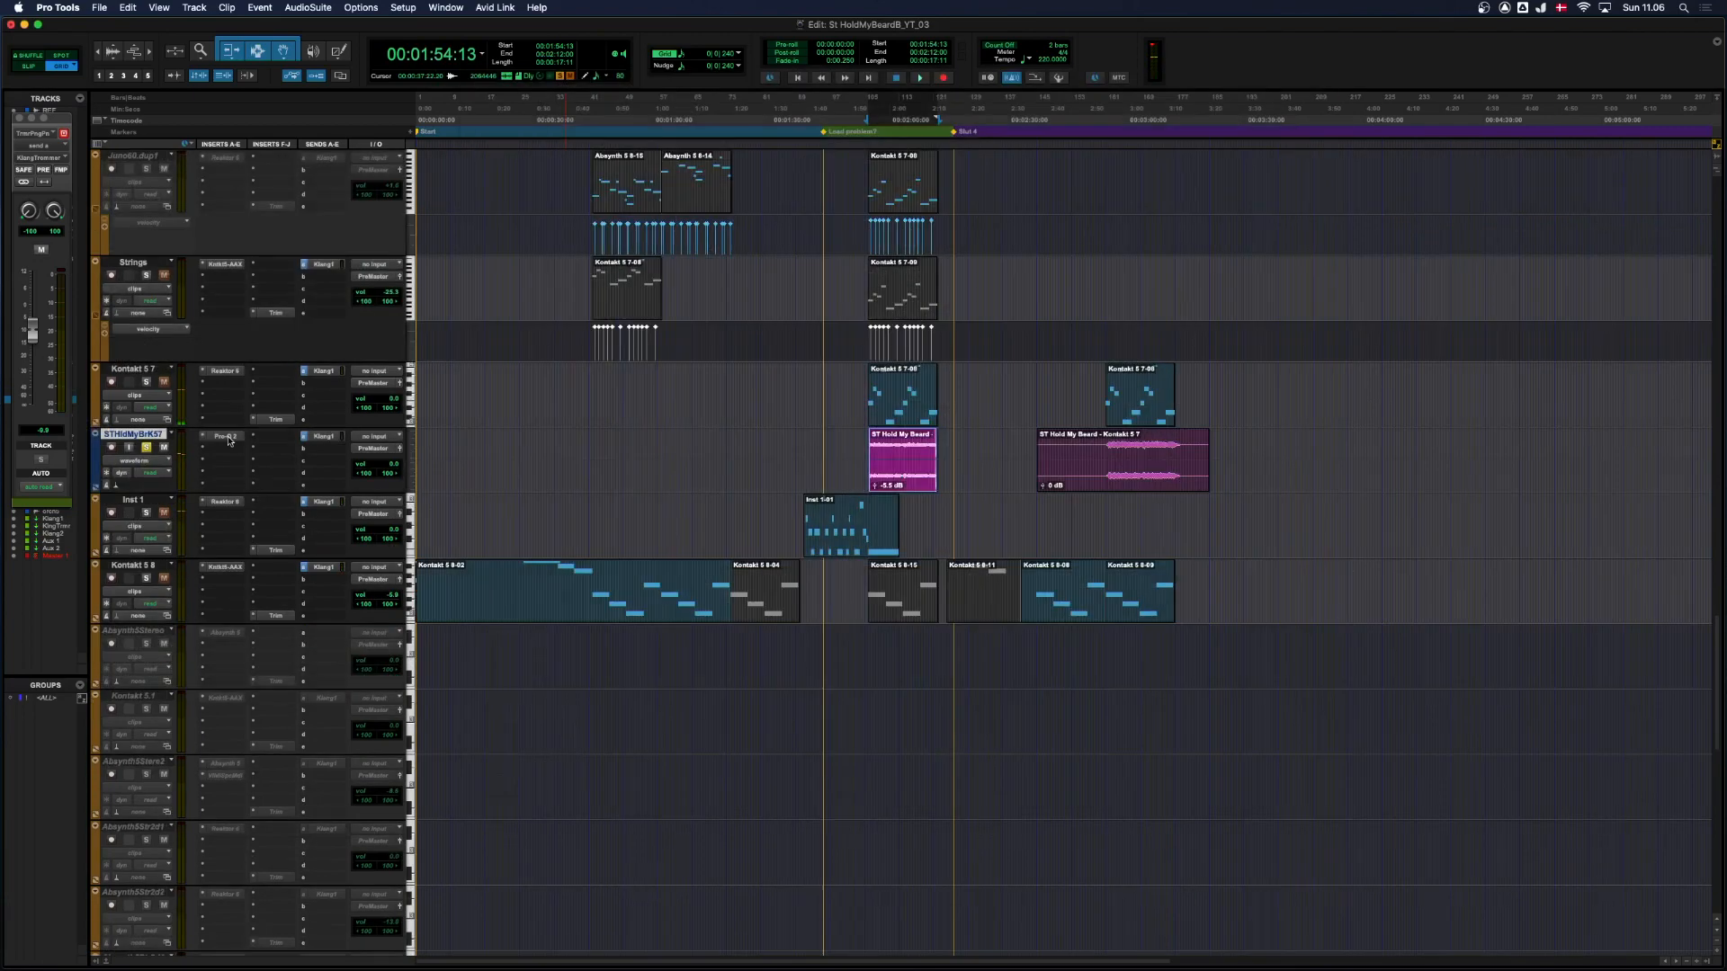
Play the soloed STHldMyBrKS7 audio clip with its Pro-Q 2 high-cut open, comparing the sound with the EQ bypassed and active.
left_click(228, 436)
key("space")
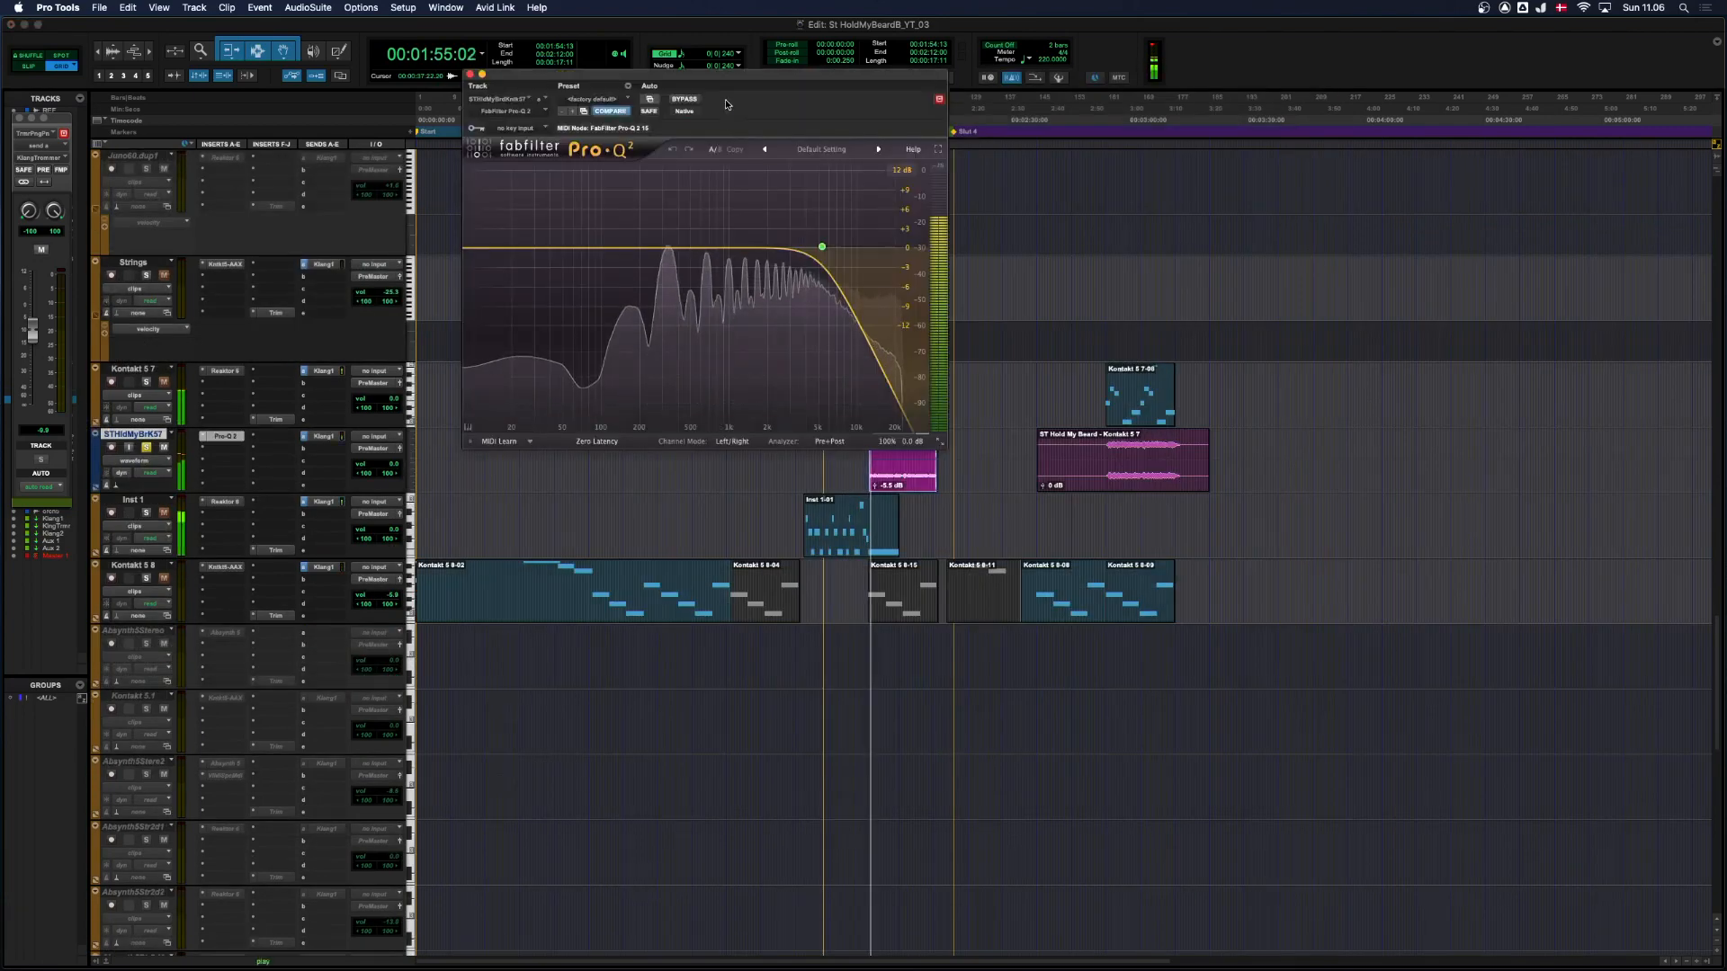
left_click_drag(727, 105, 520, 102)
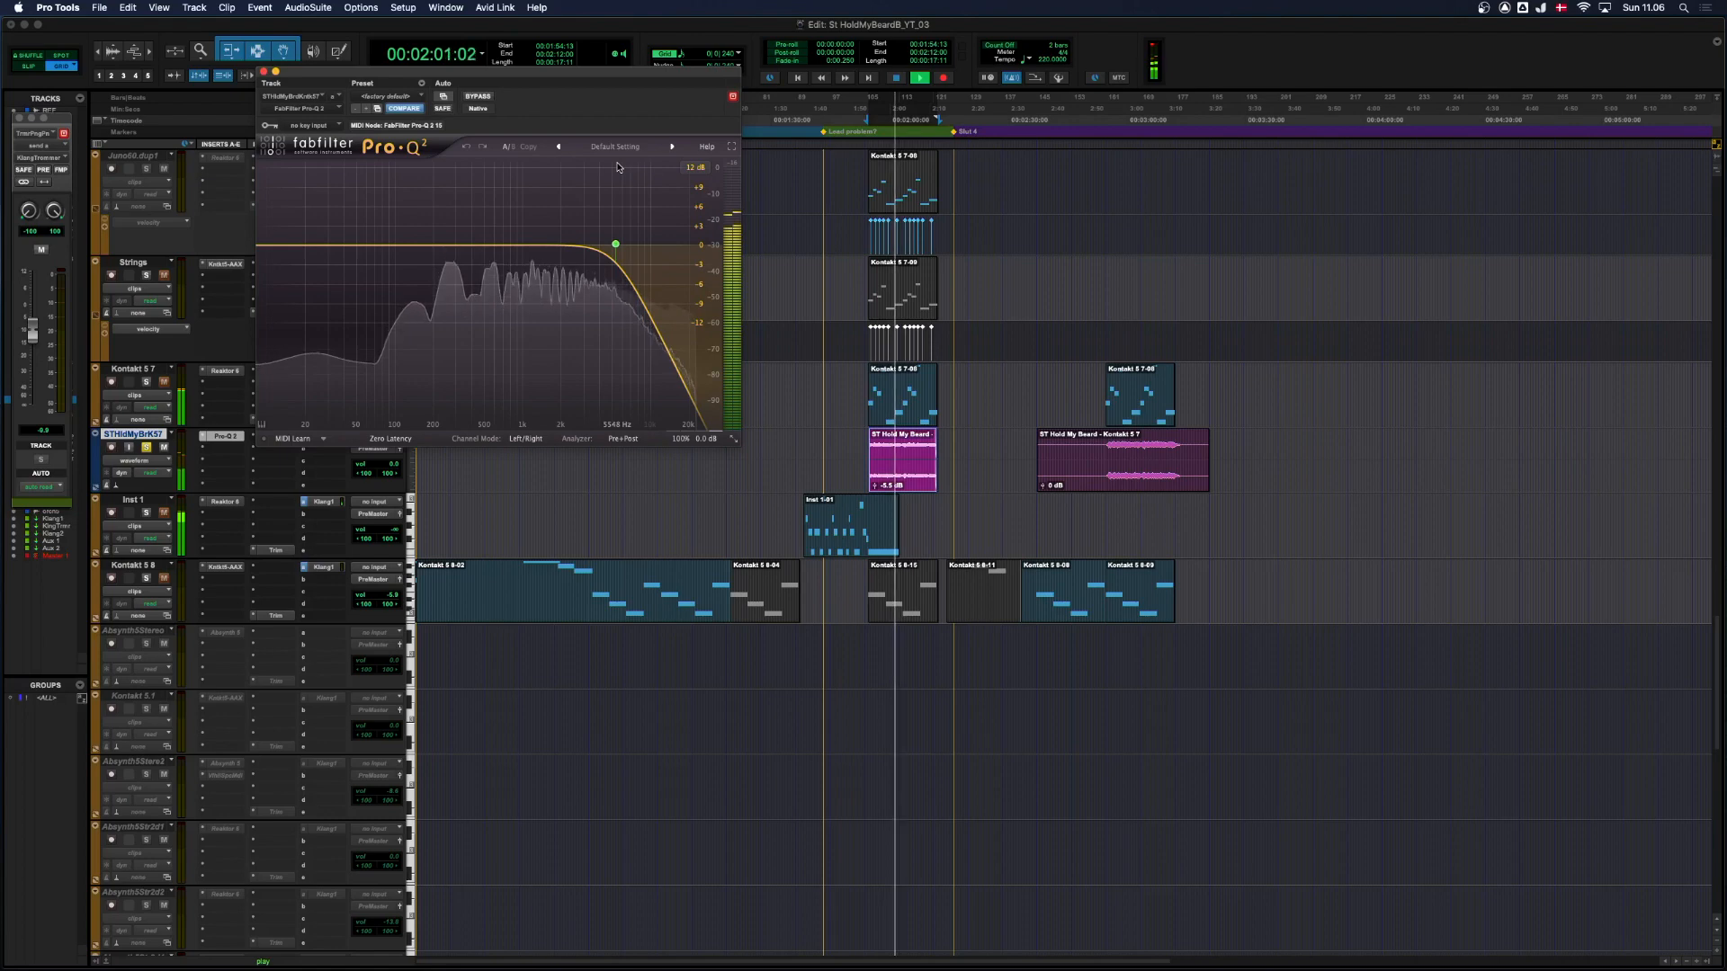
left_click(474, 97)
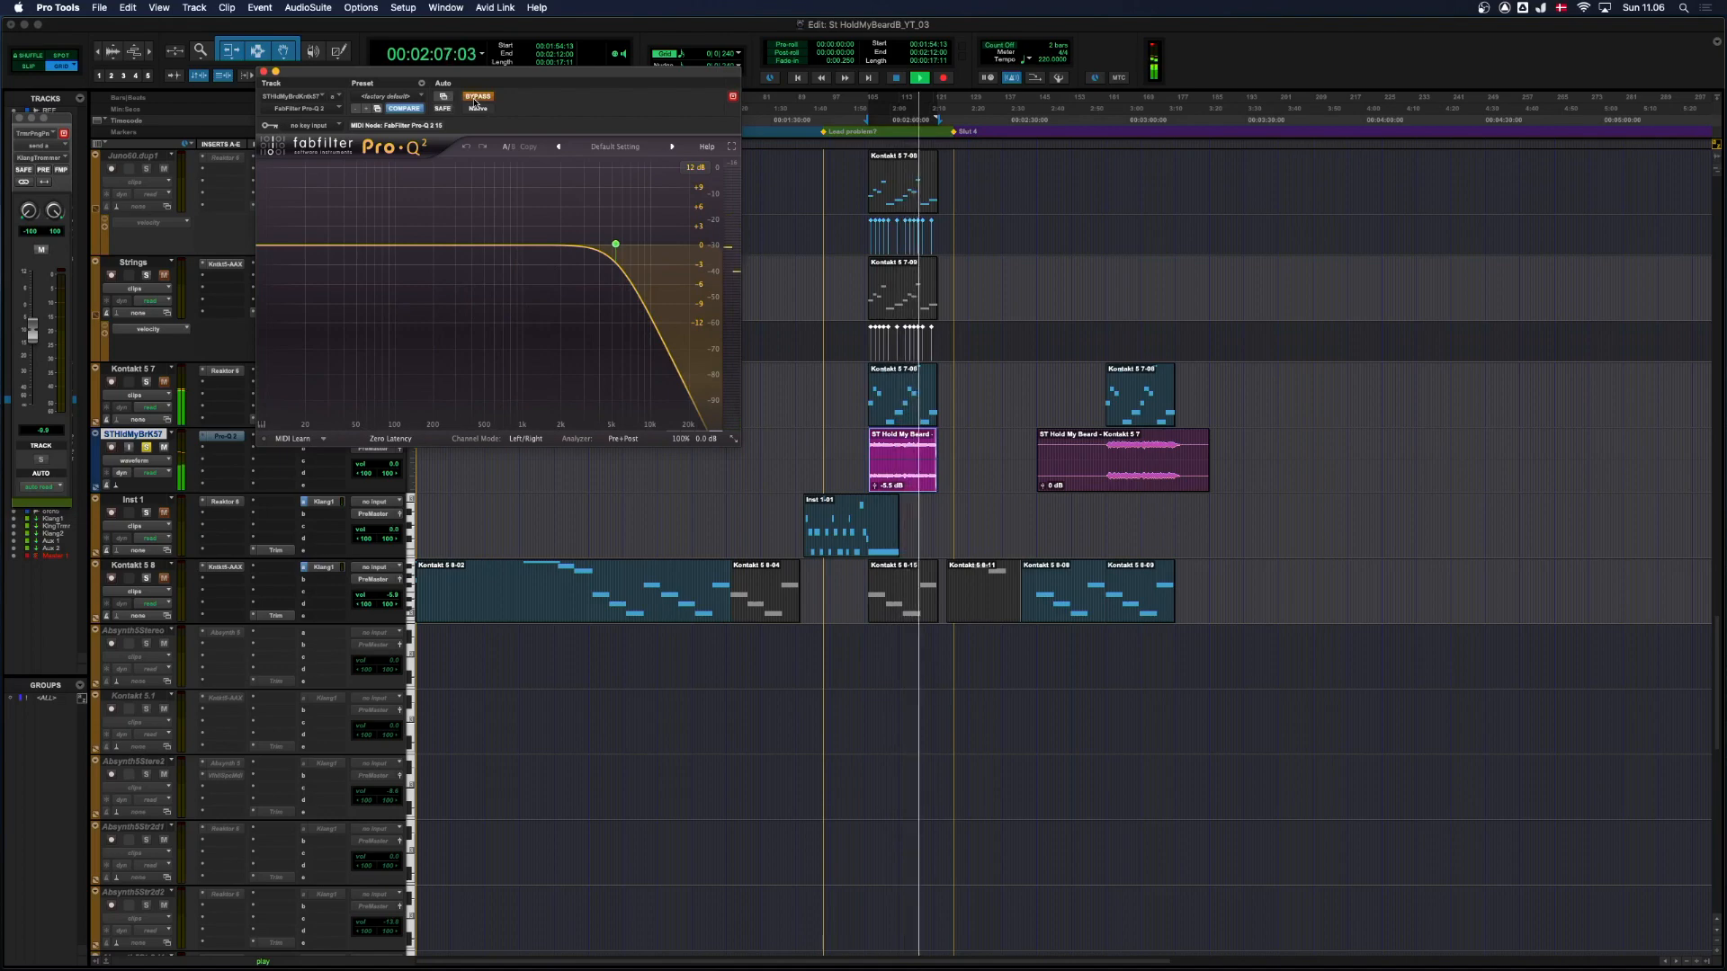
left_click(475, 99)
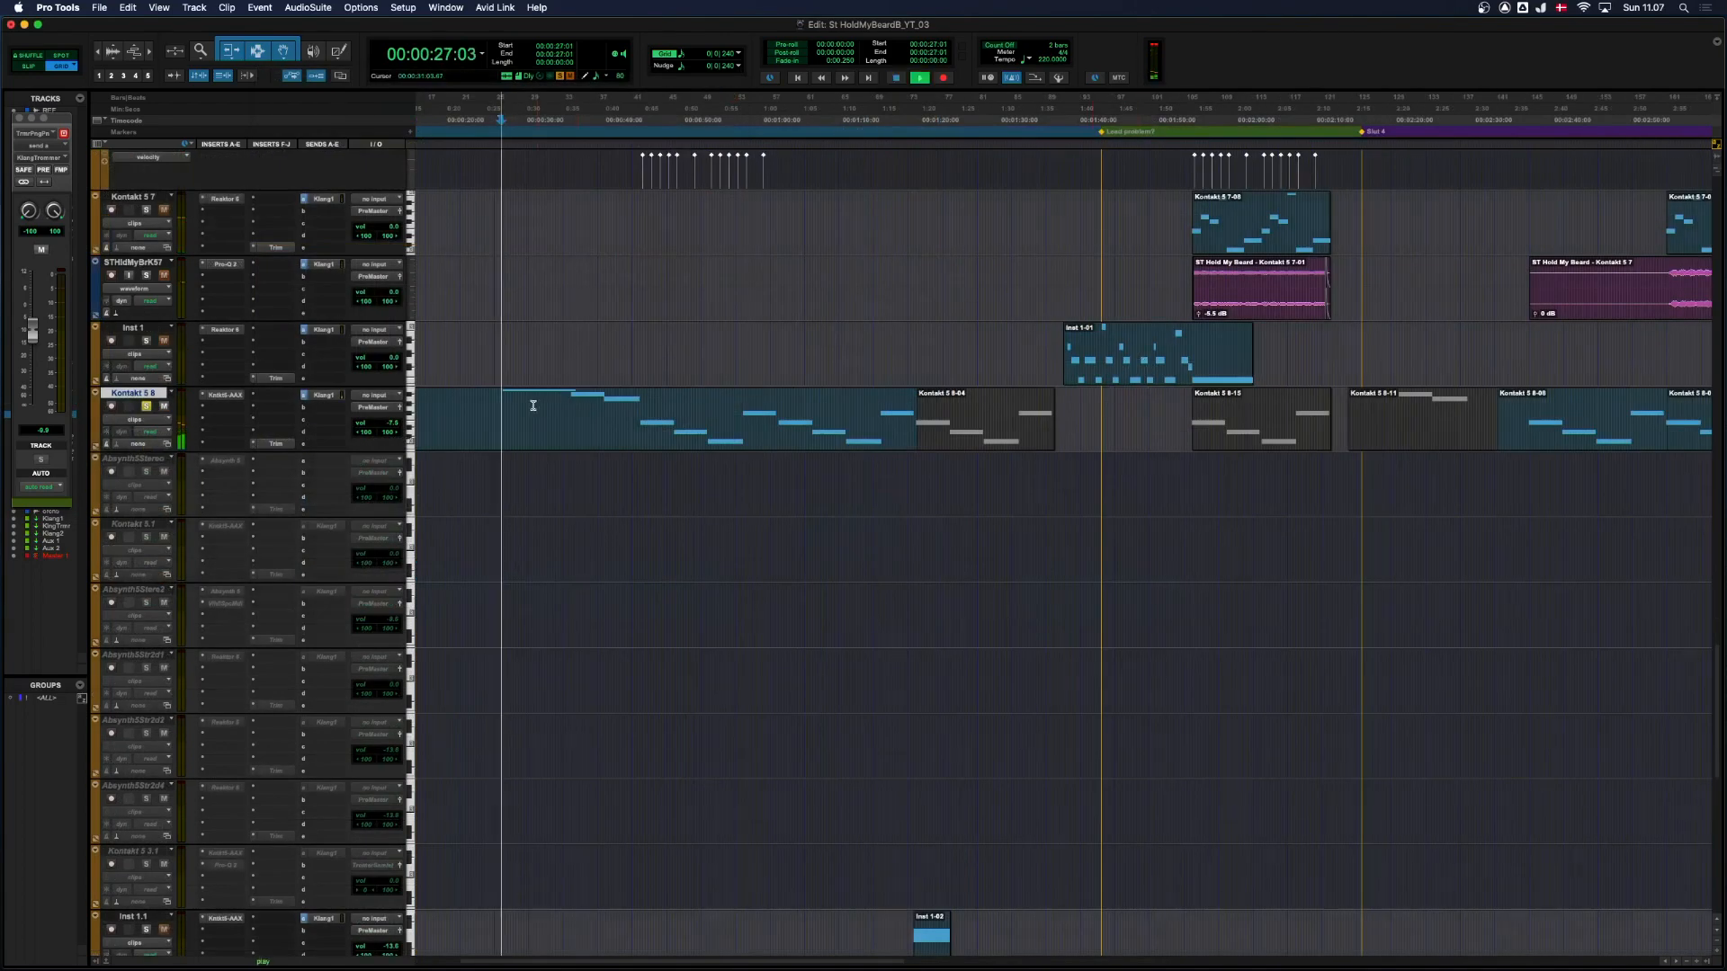
Audition the soloed Kontakt 5 8 track while examining its Kontakt Cold Cave patch, and close the instrument.
key("t")
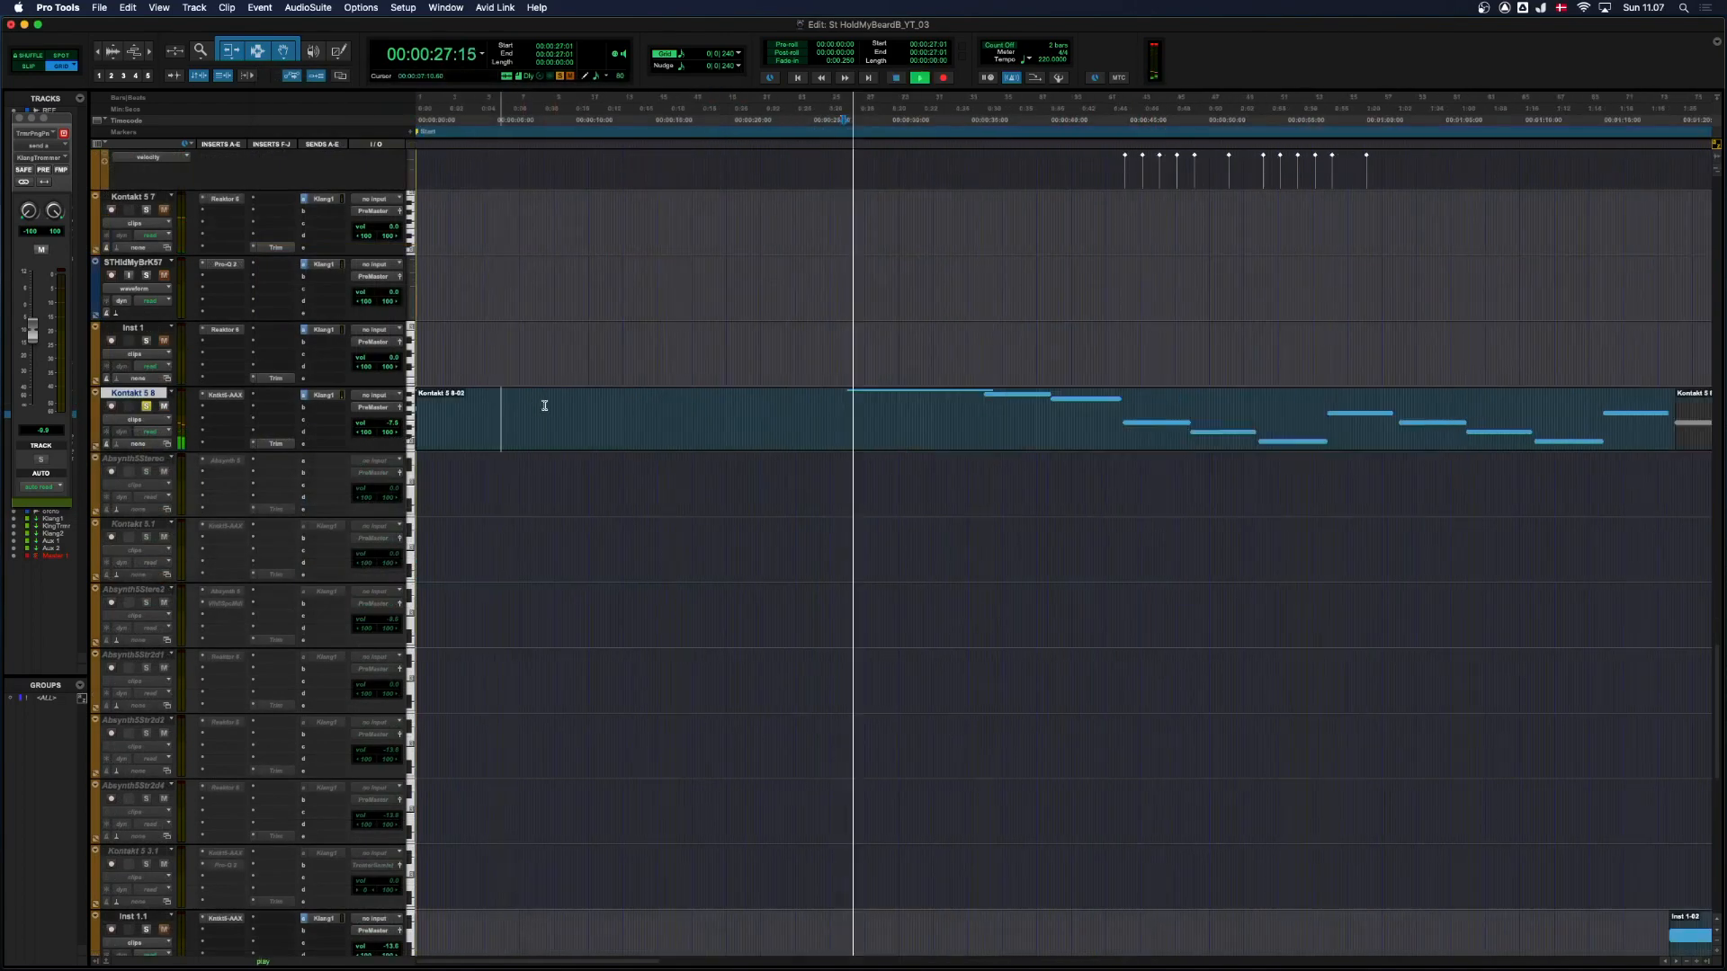
key("r")
left_click(224, 395)
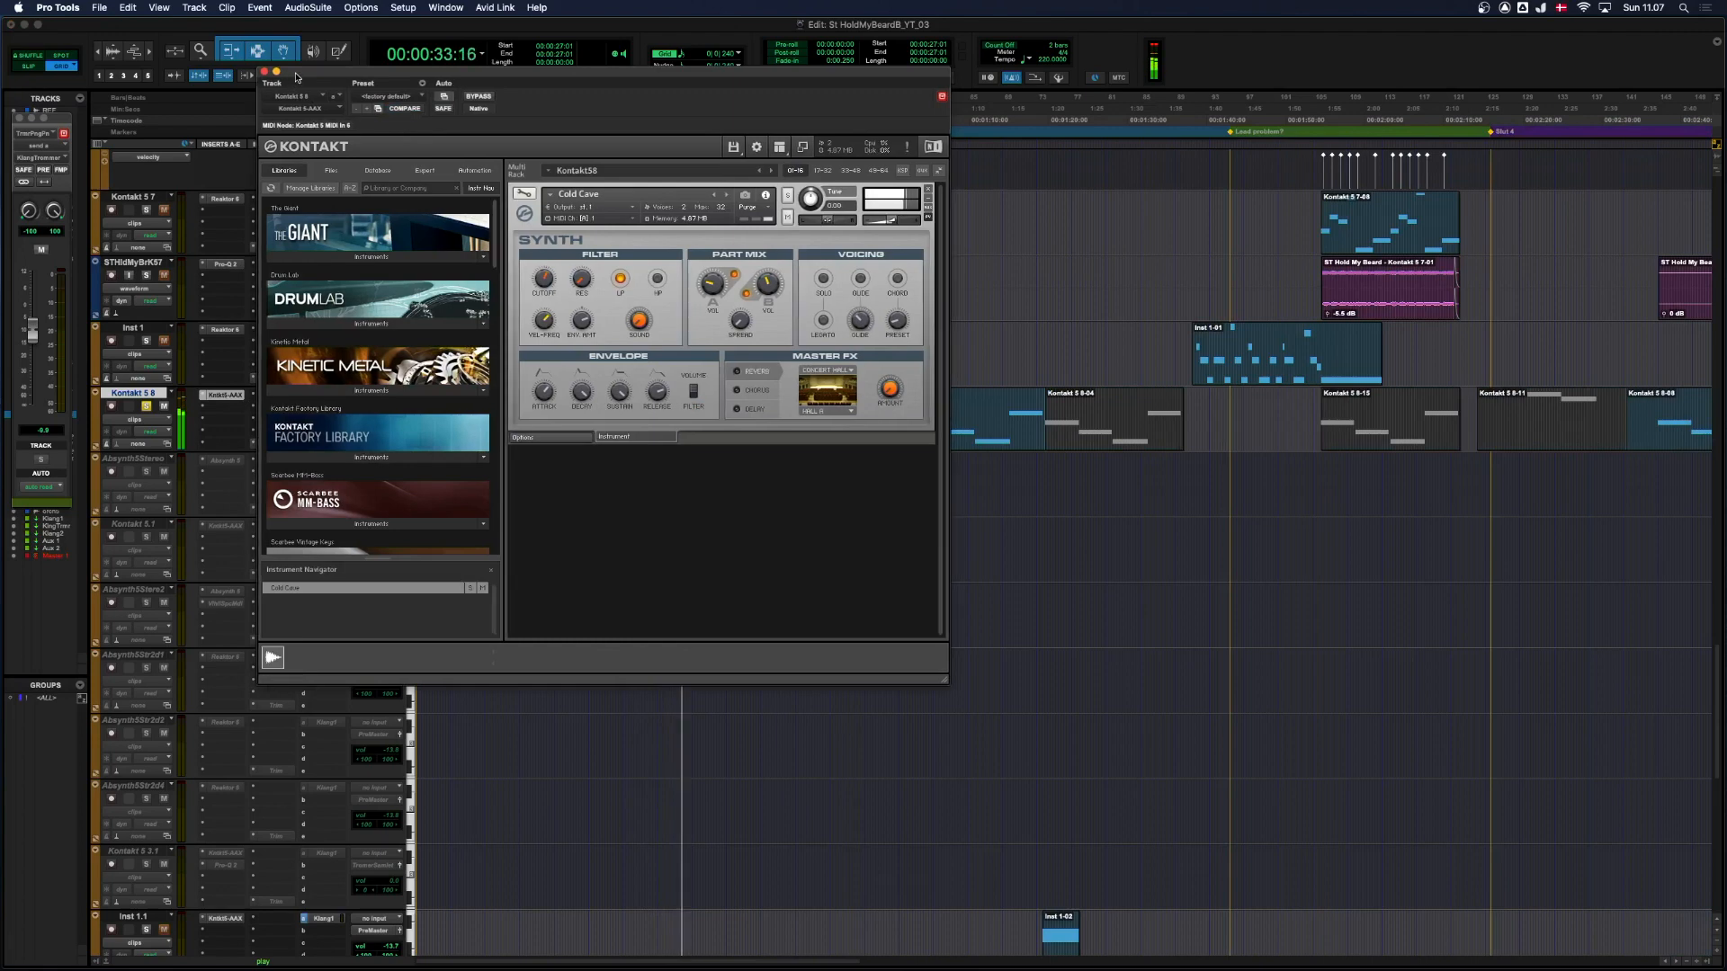
left_click_drag(275, 74, 380, 119)
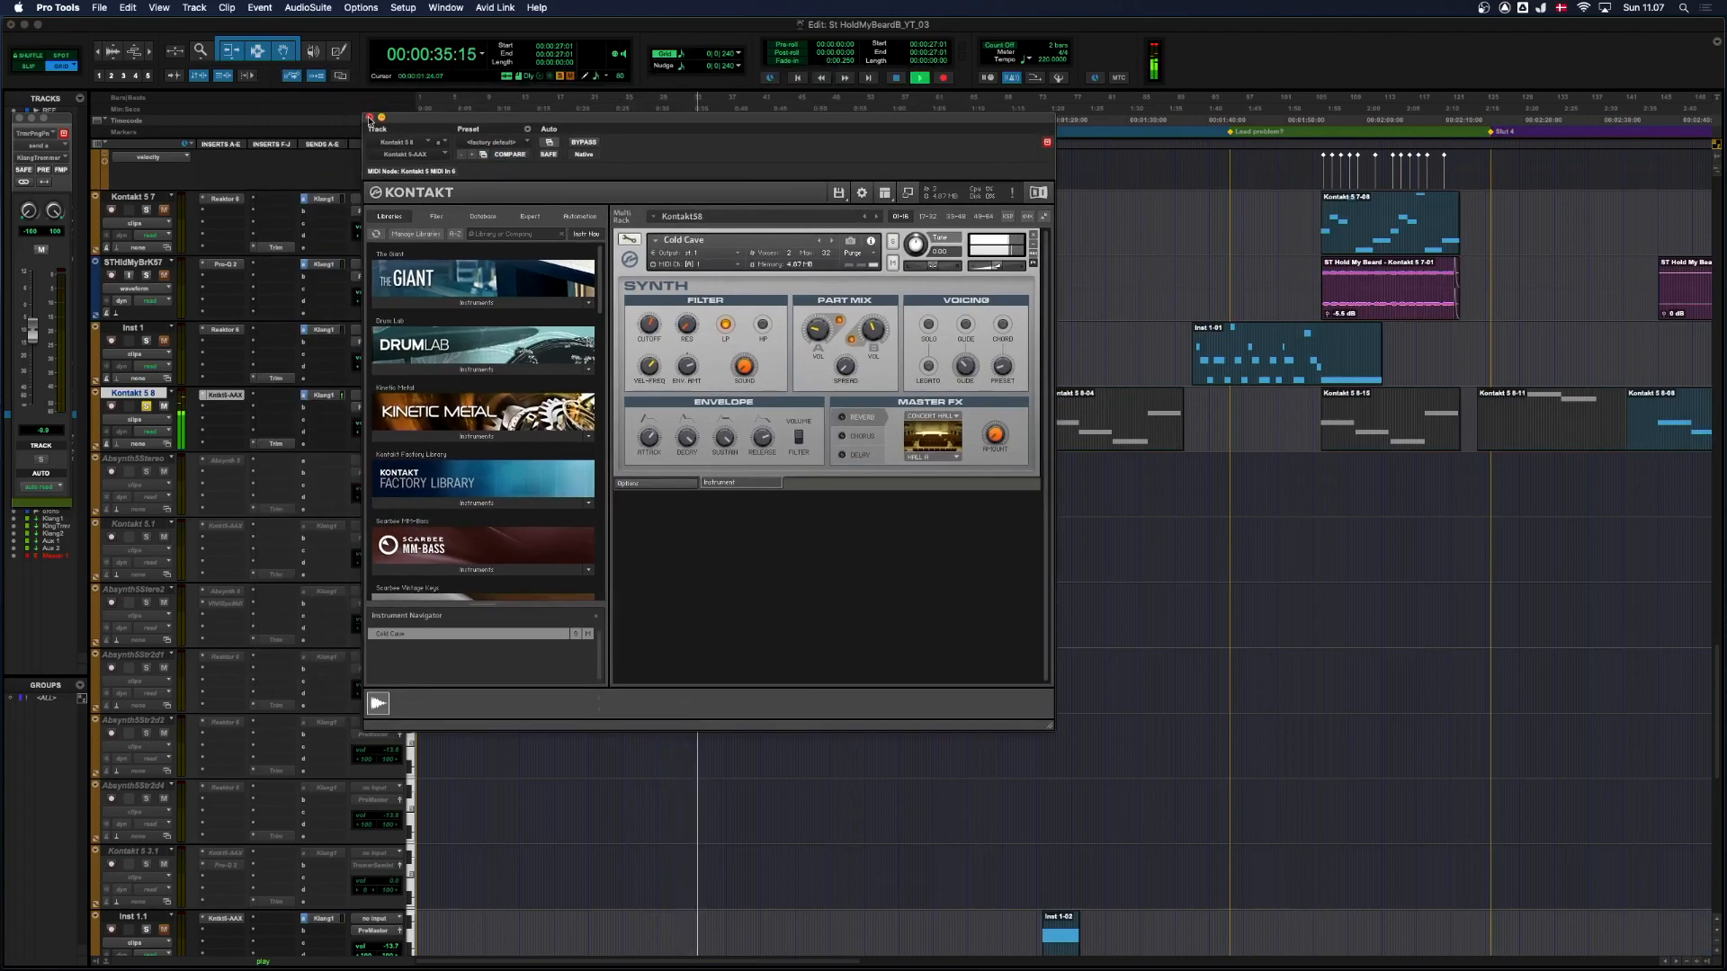
left_click(369, 118)
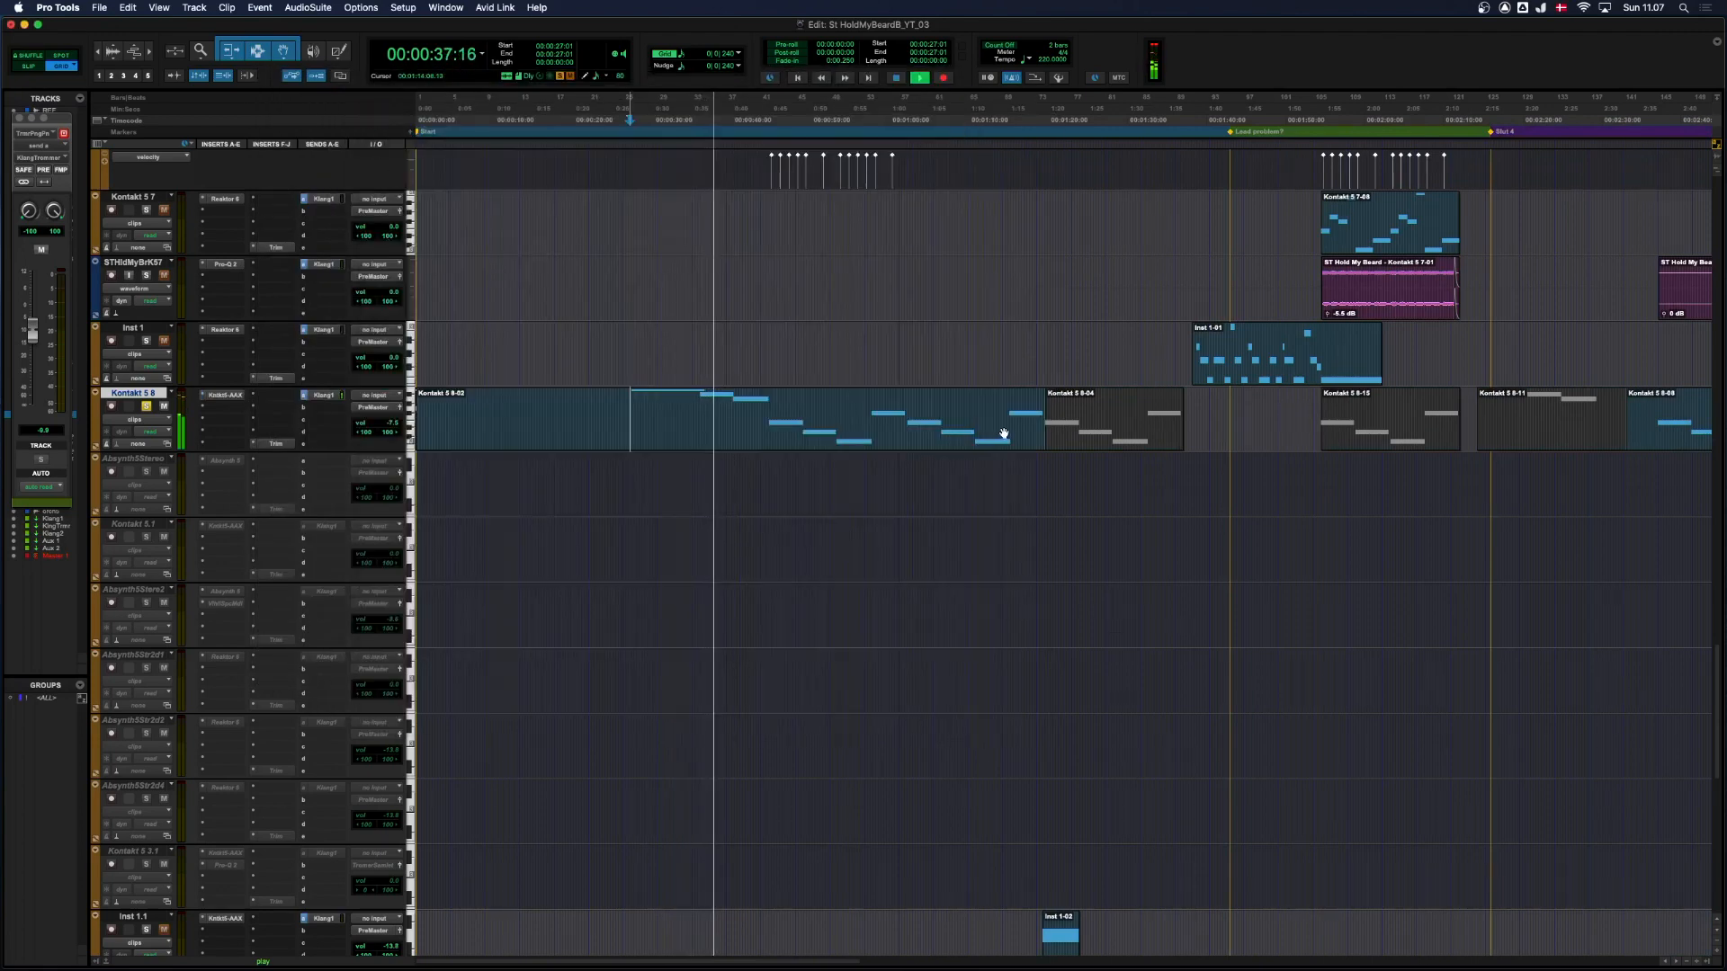
Audition the soloed Inst 1.1 track with its Kontakt All Percussion patch moved clear of the clips, and close the instrument.
key("r")
key("t")
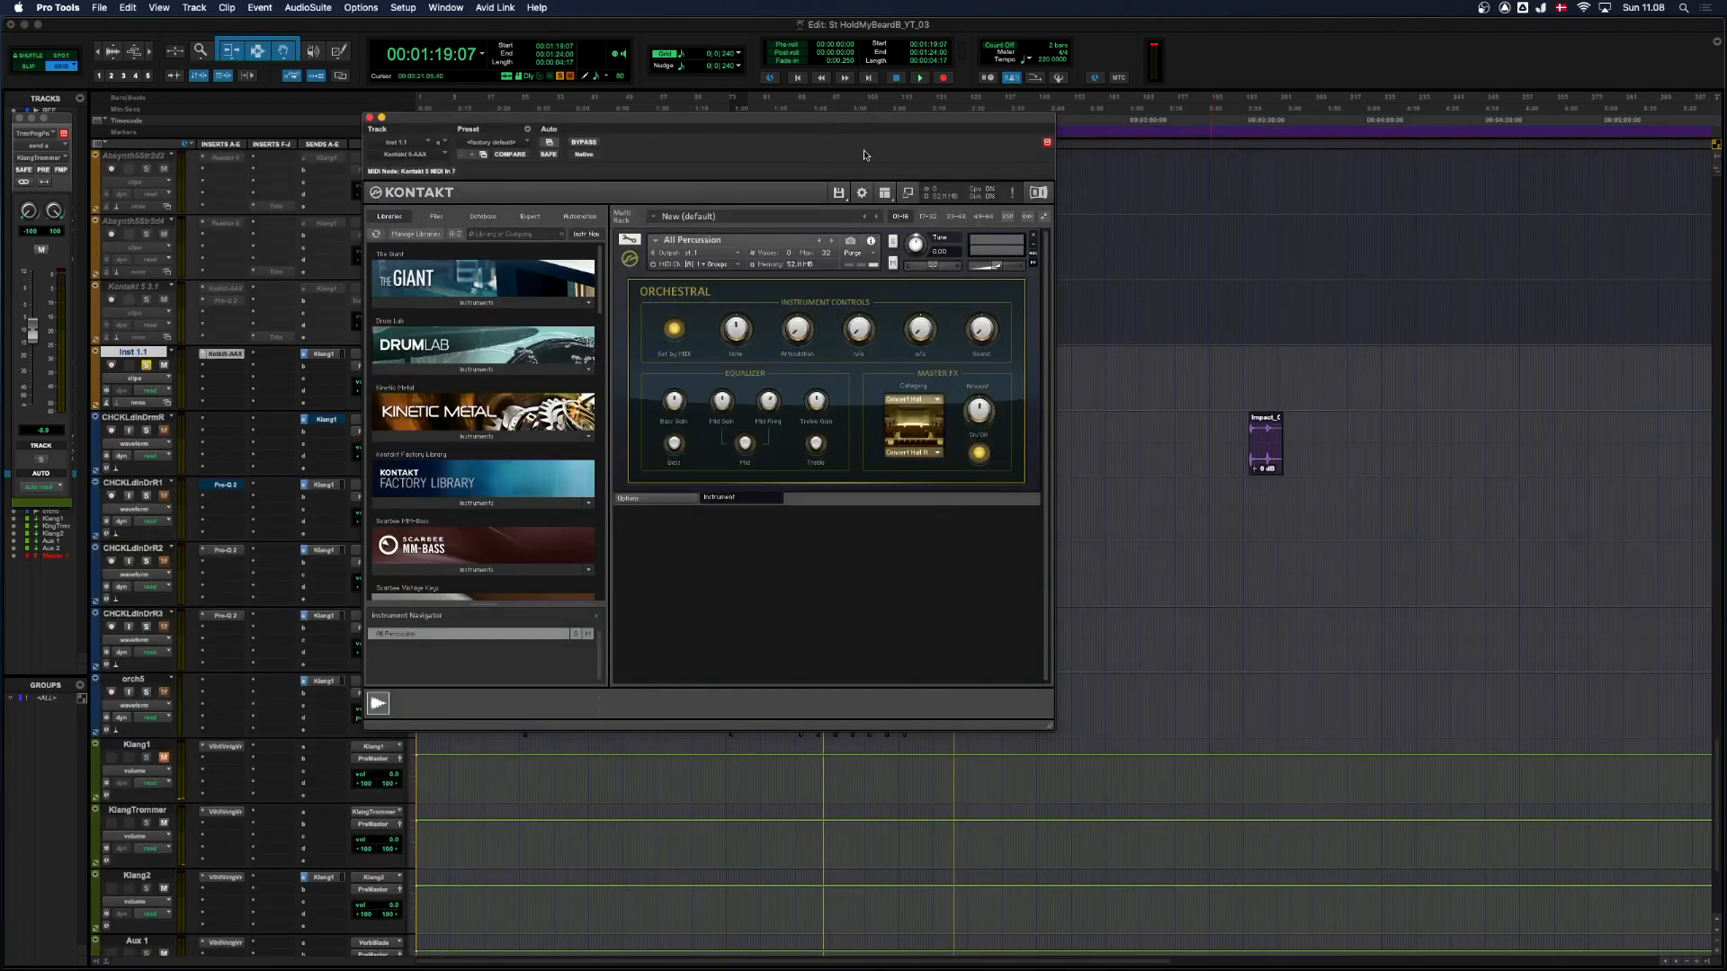
left_click_drag(860, 125, 1396, 133)
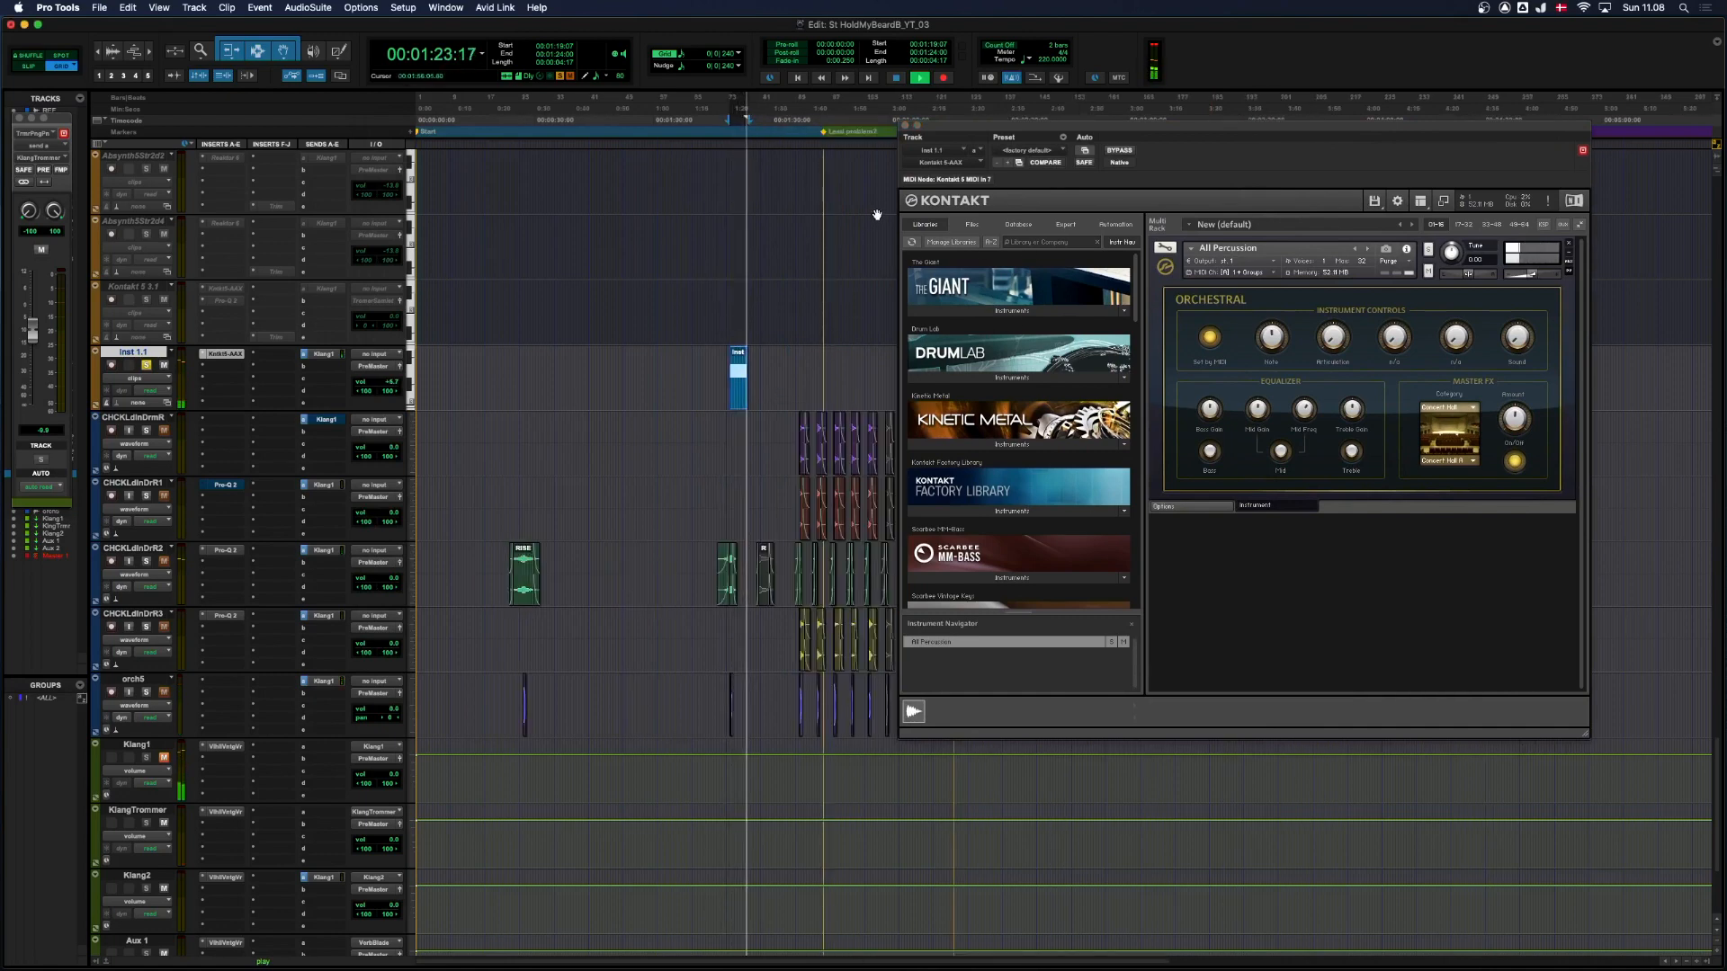
left_click(904, 126)
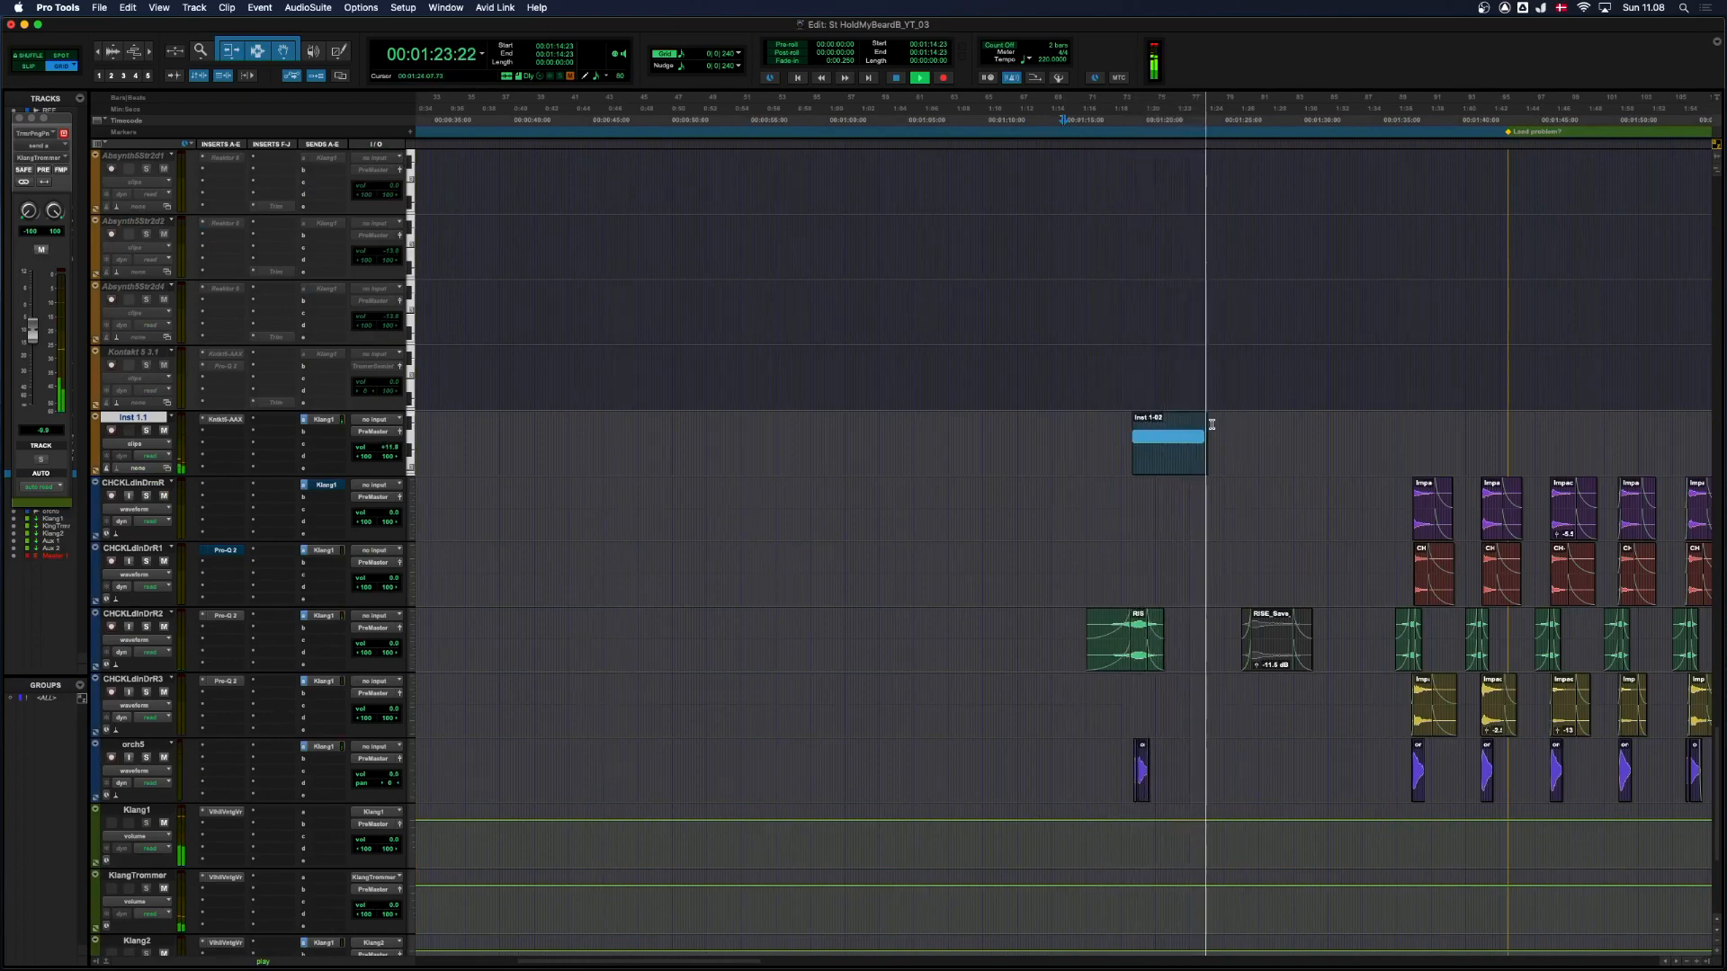
Select the Inst 1-02 clip at 01:19:07 and audition it within the full mix.
key("super+bracketleft")
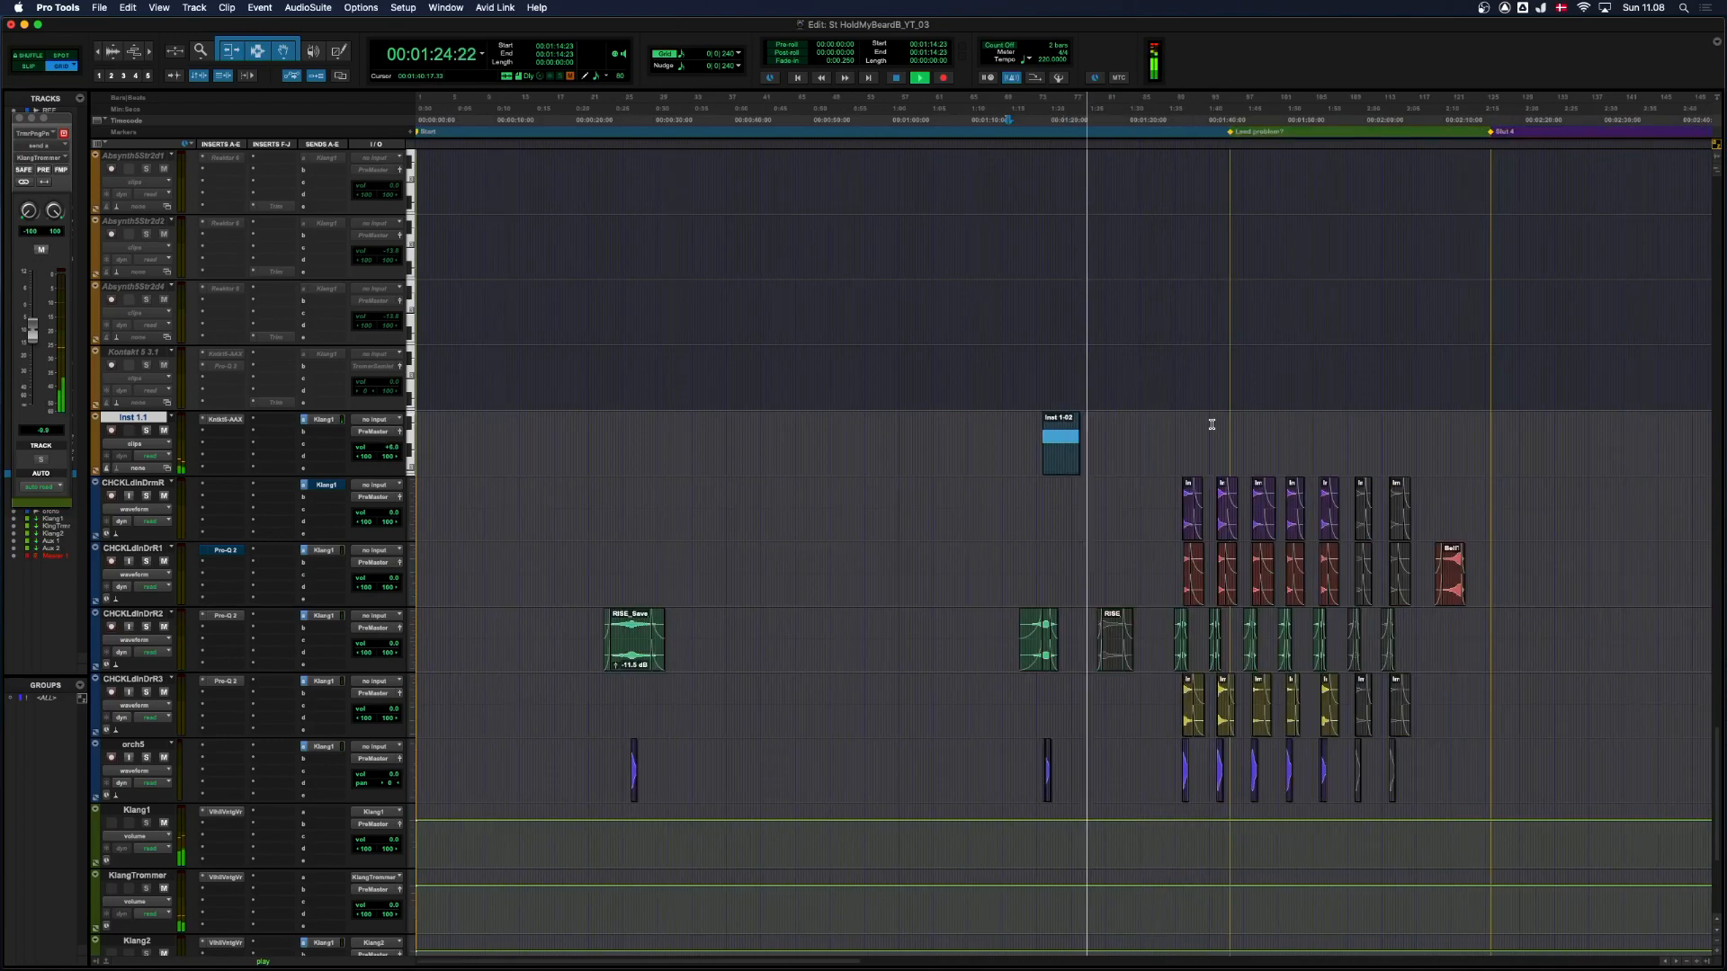
left_click(1060, 460)
key("space")
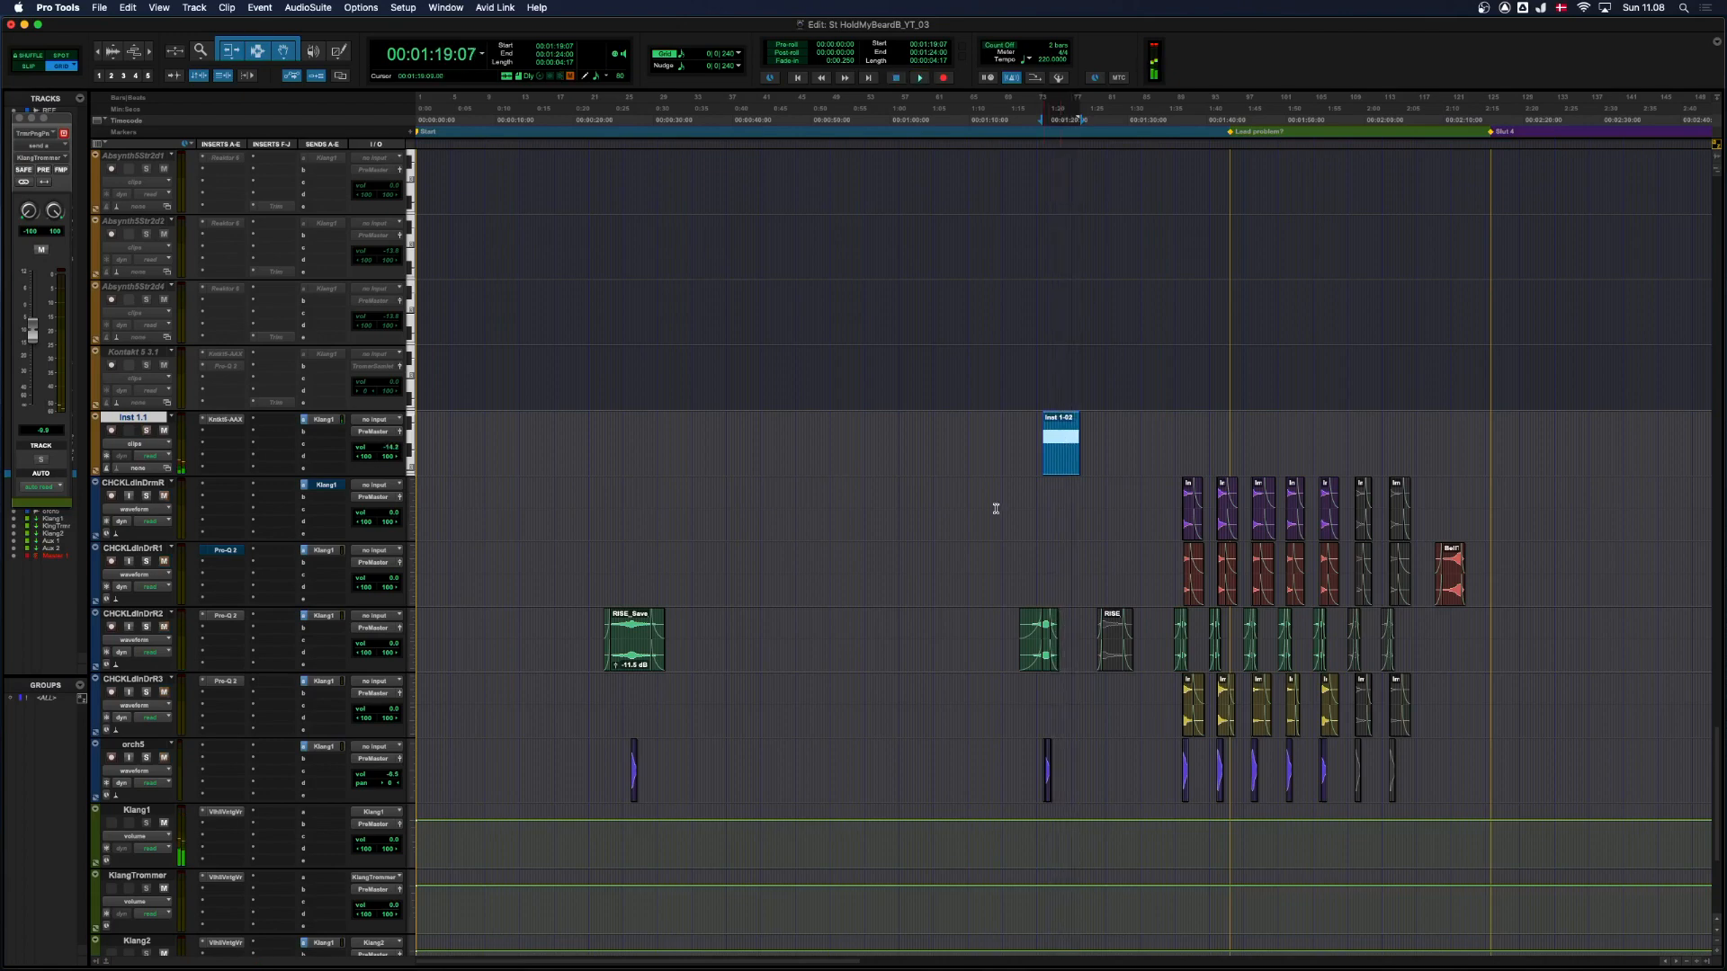
key("r")
key("t")
key("r")
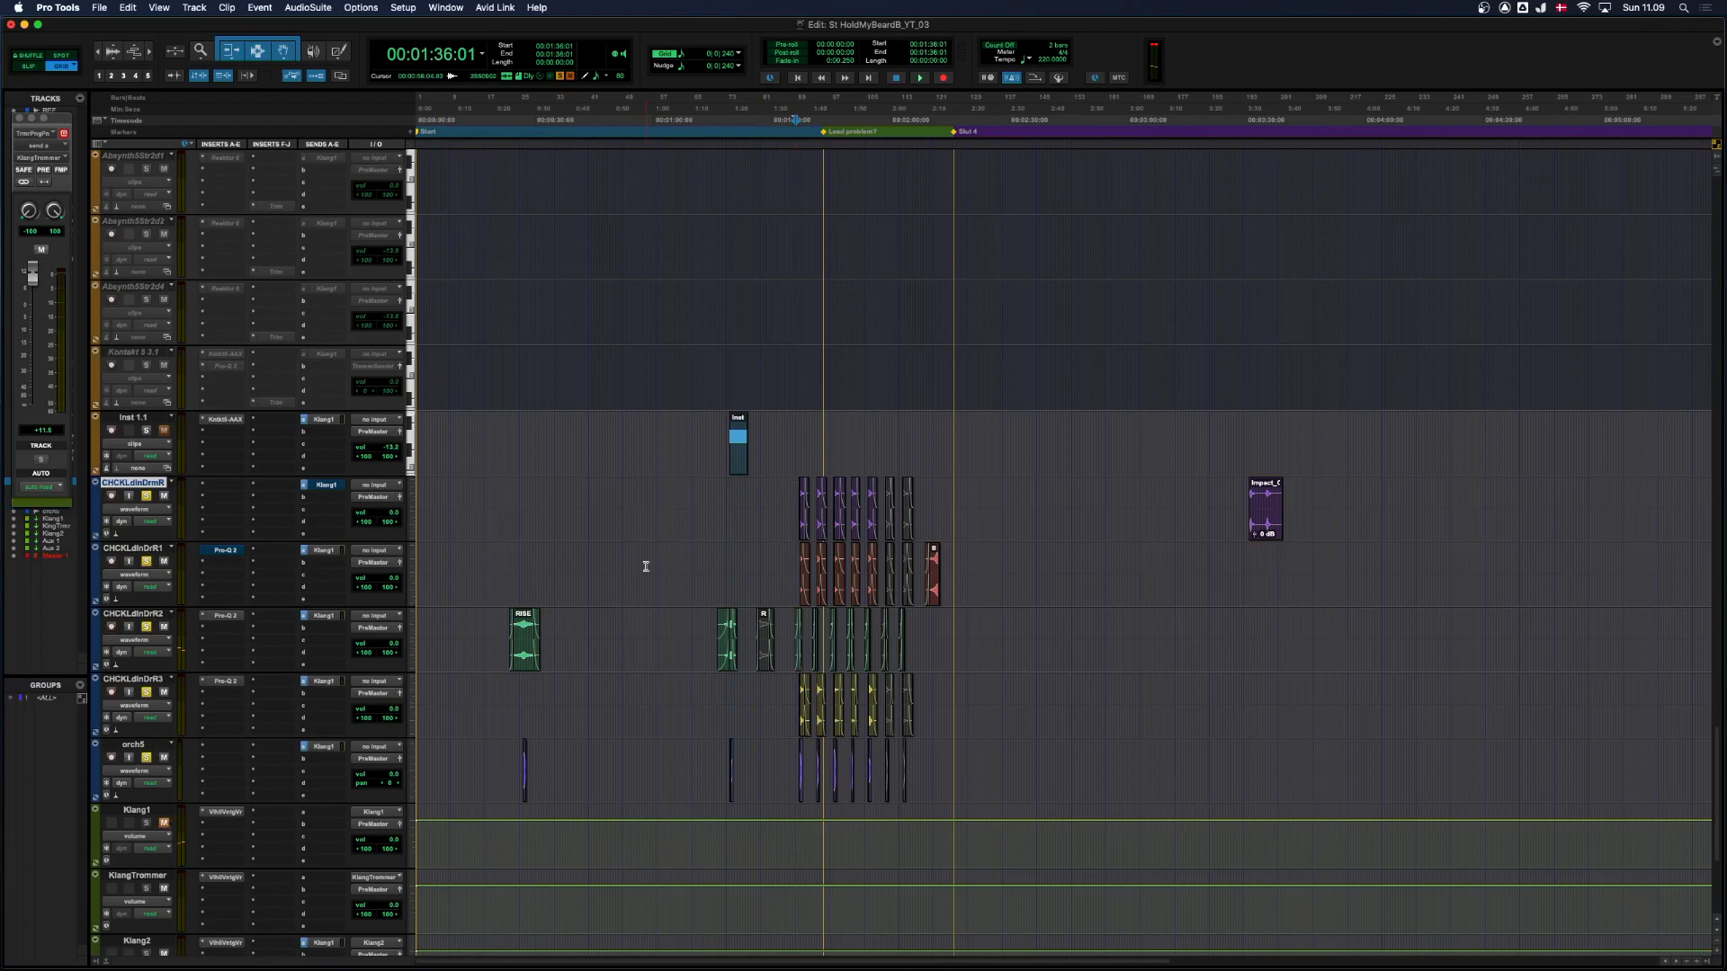
Audition the soloed CHCKLdInDr percussion tracks and orch5 together from 01:36:01, viewing their run of hits closer.
key("space")
key("t")
key("t")
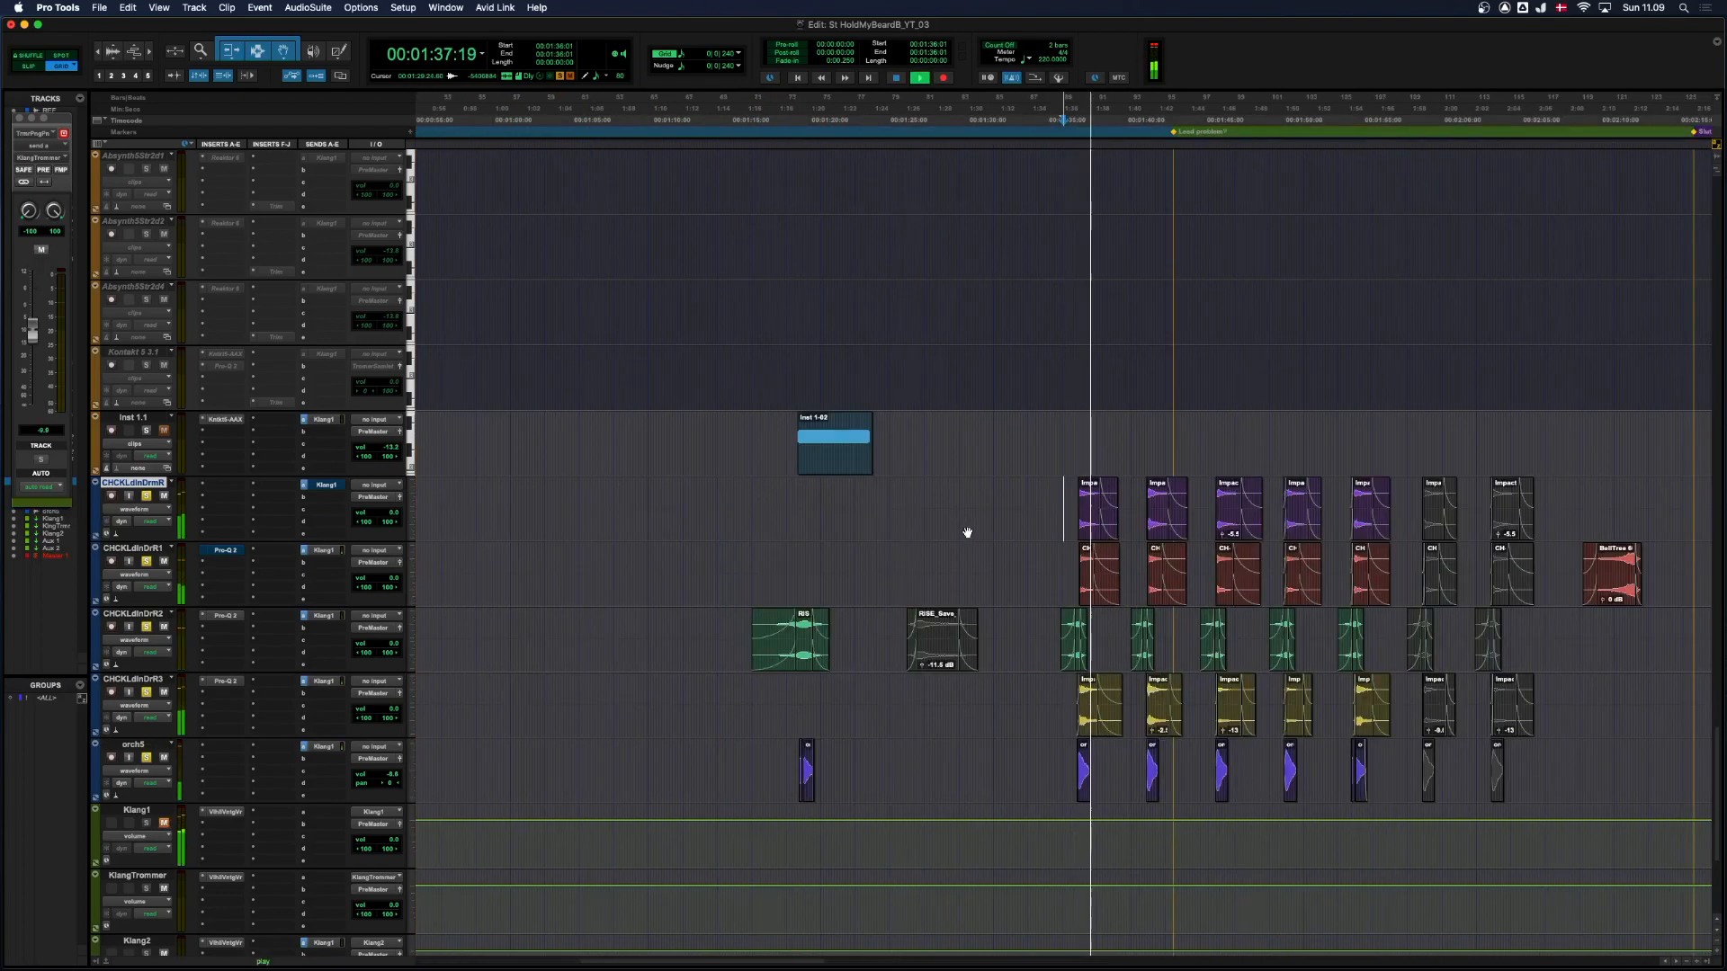
key("r")
key("t")
key("r")
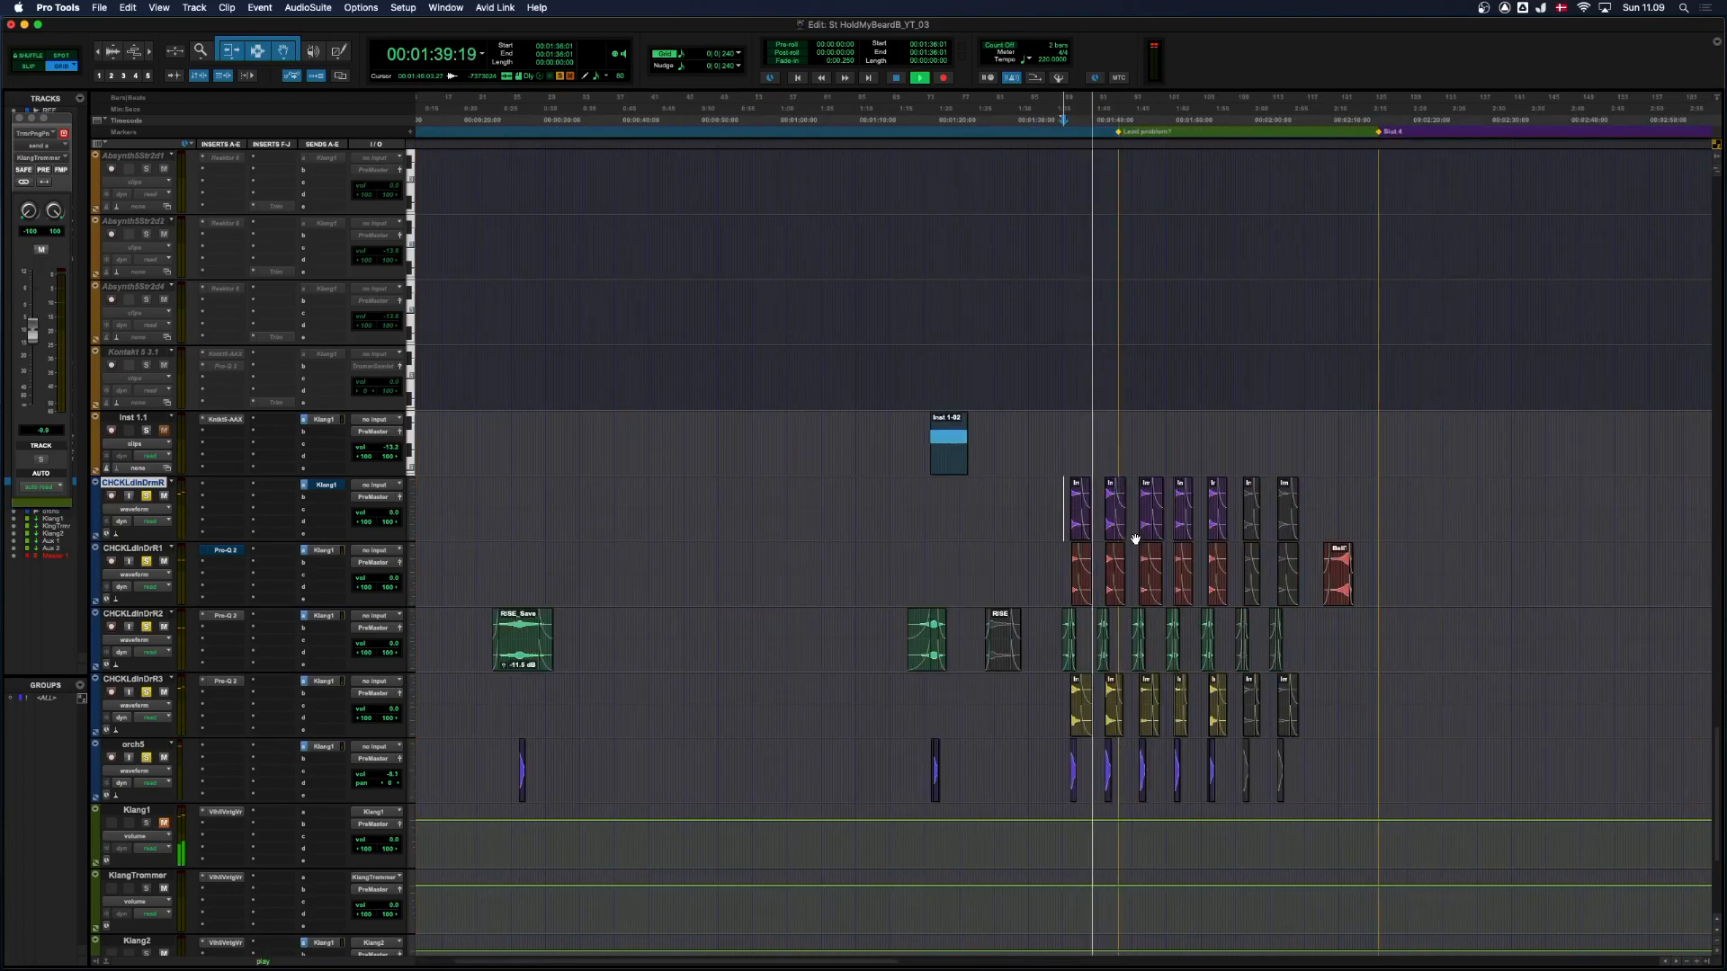
key("t")
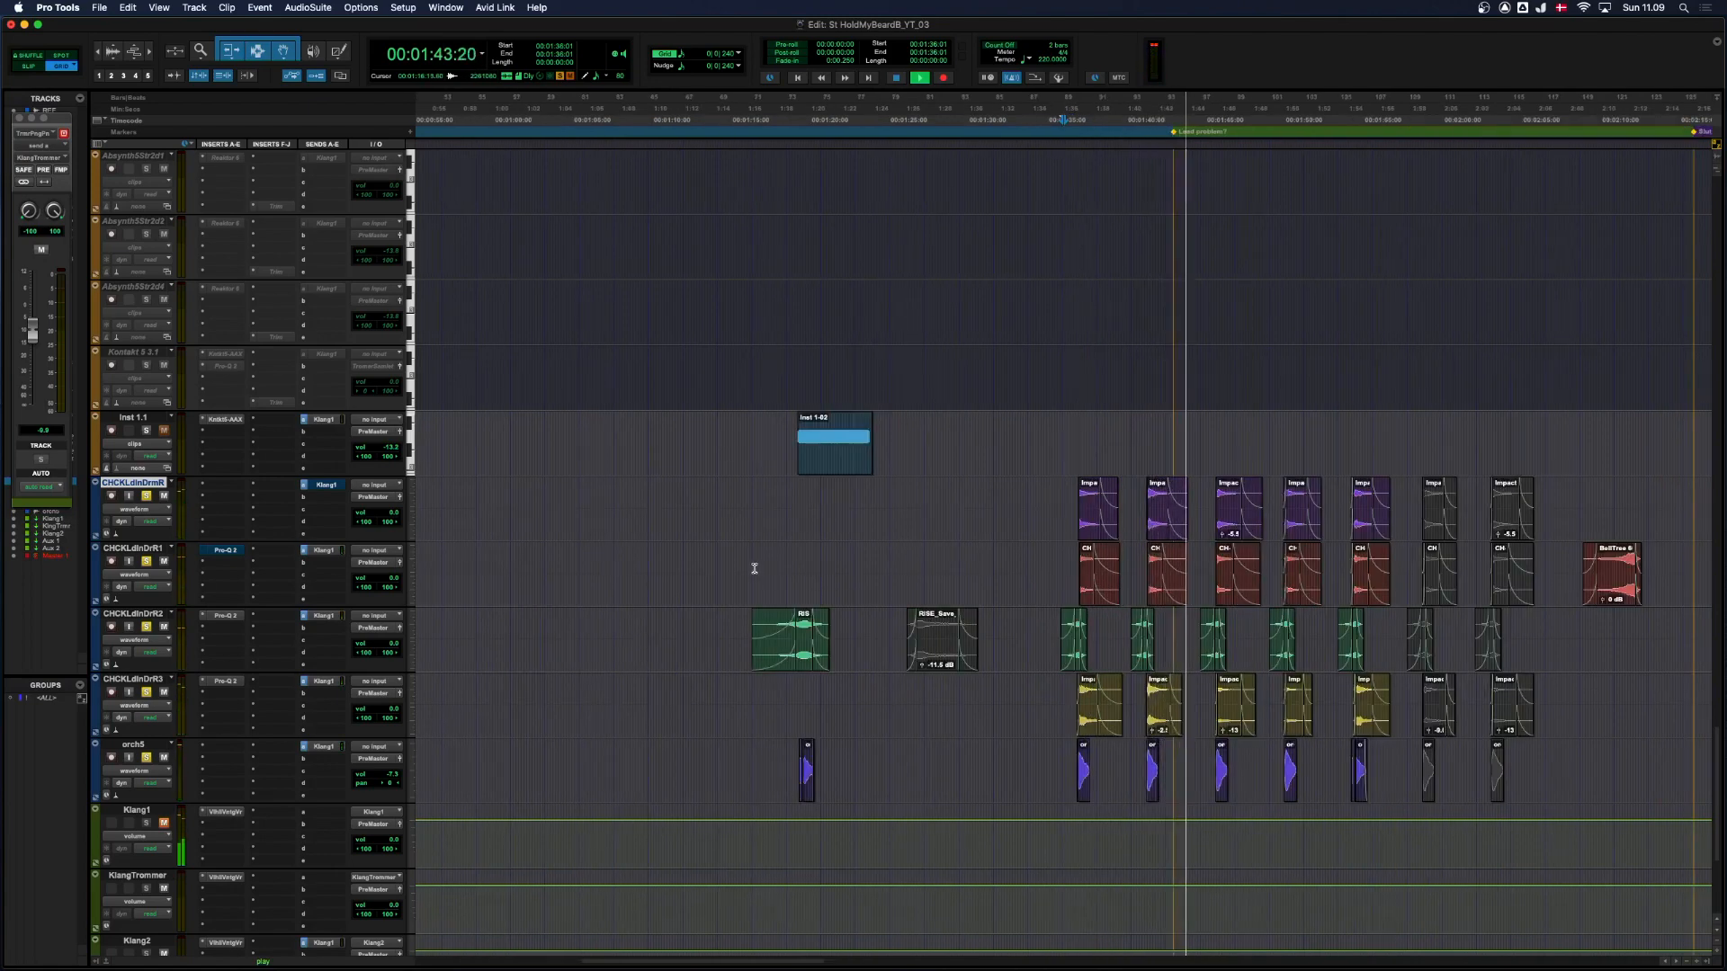
Replay the percussion hits in the full mix from 01:35:21 and unmute the Klang1 return during playback.
key("space")
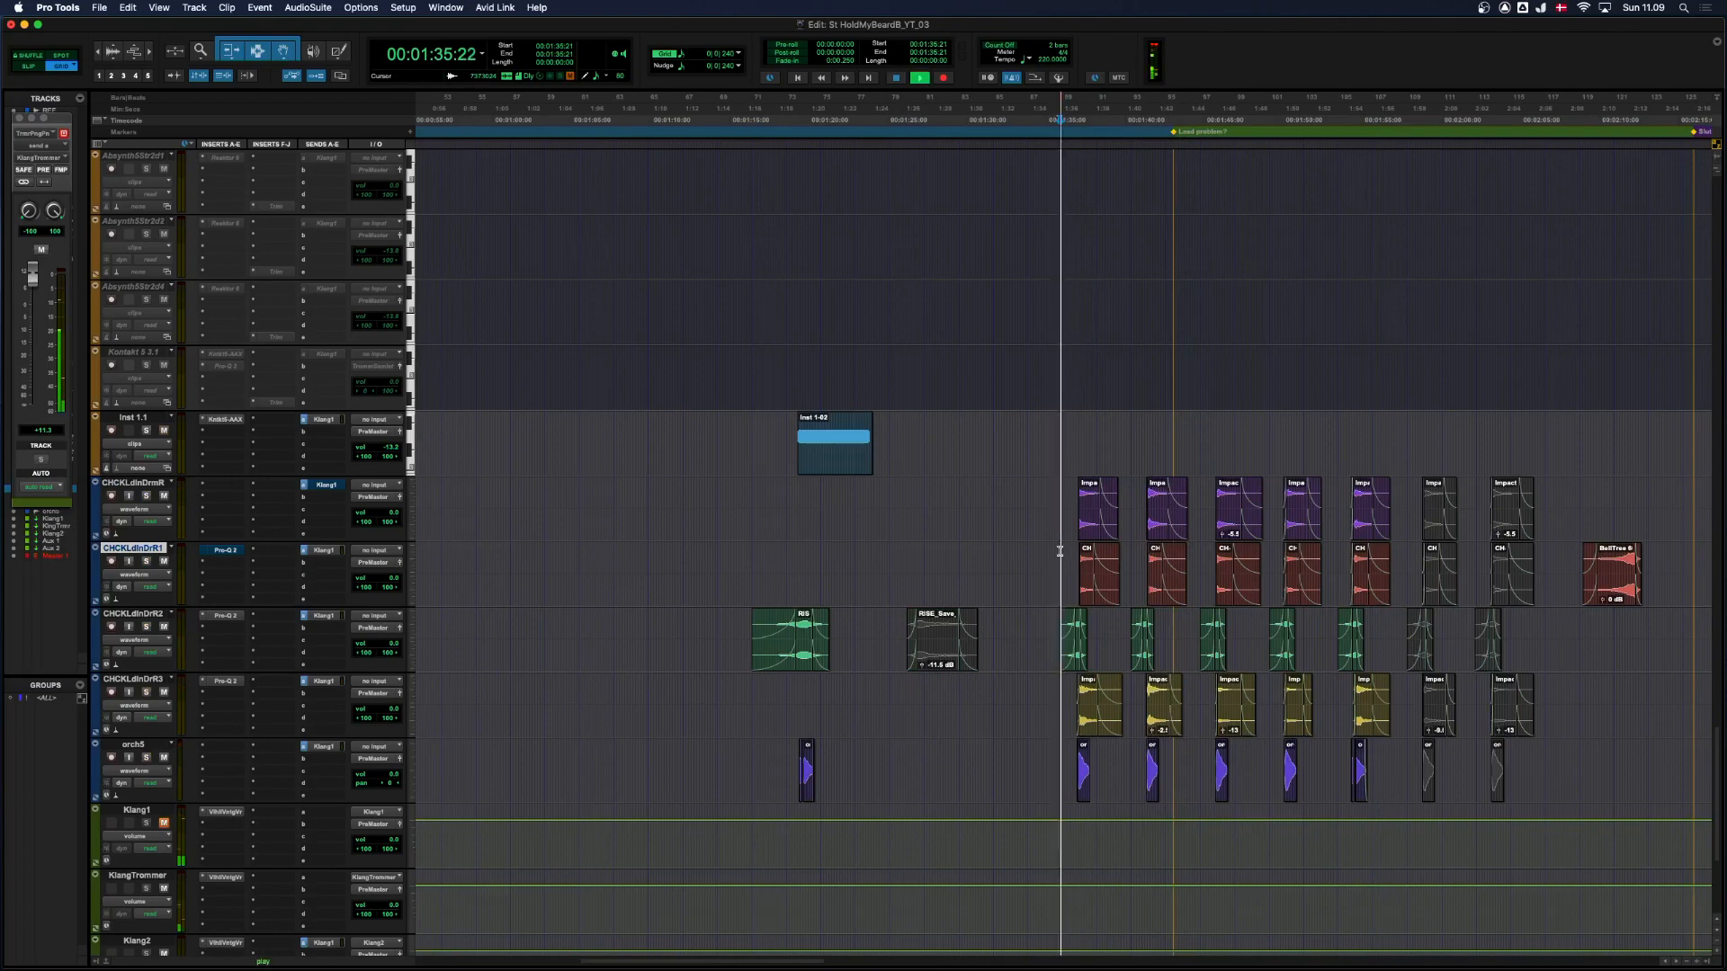
left_click(164, 824)
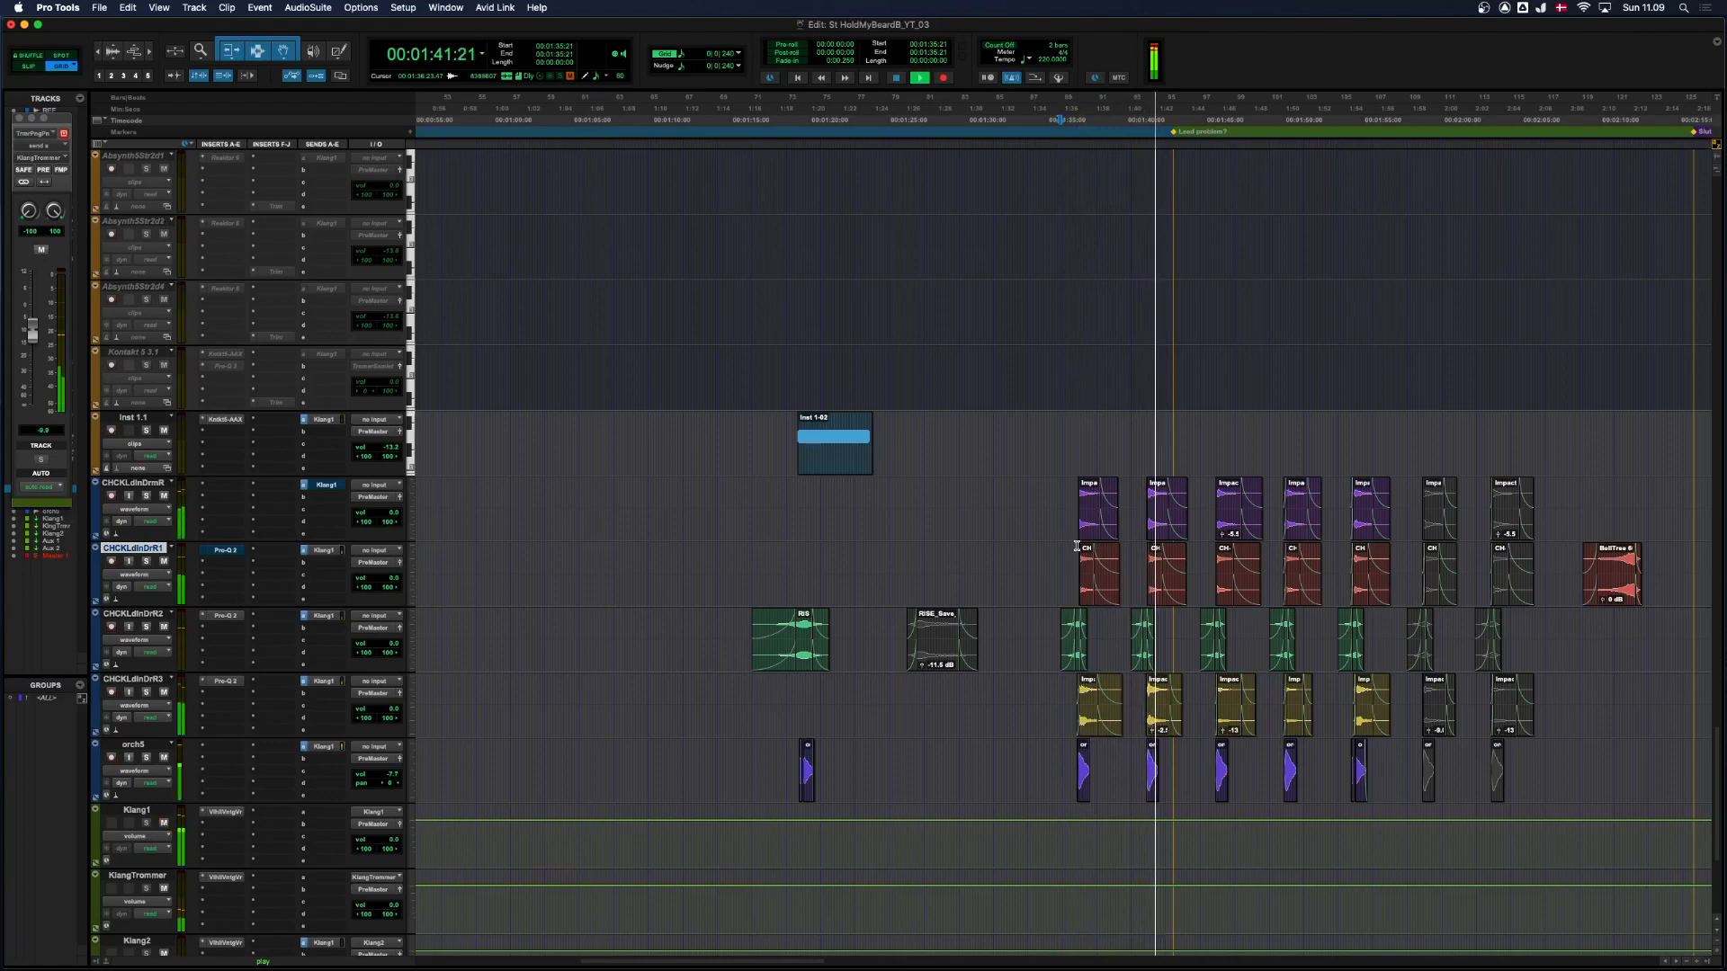
key("r")
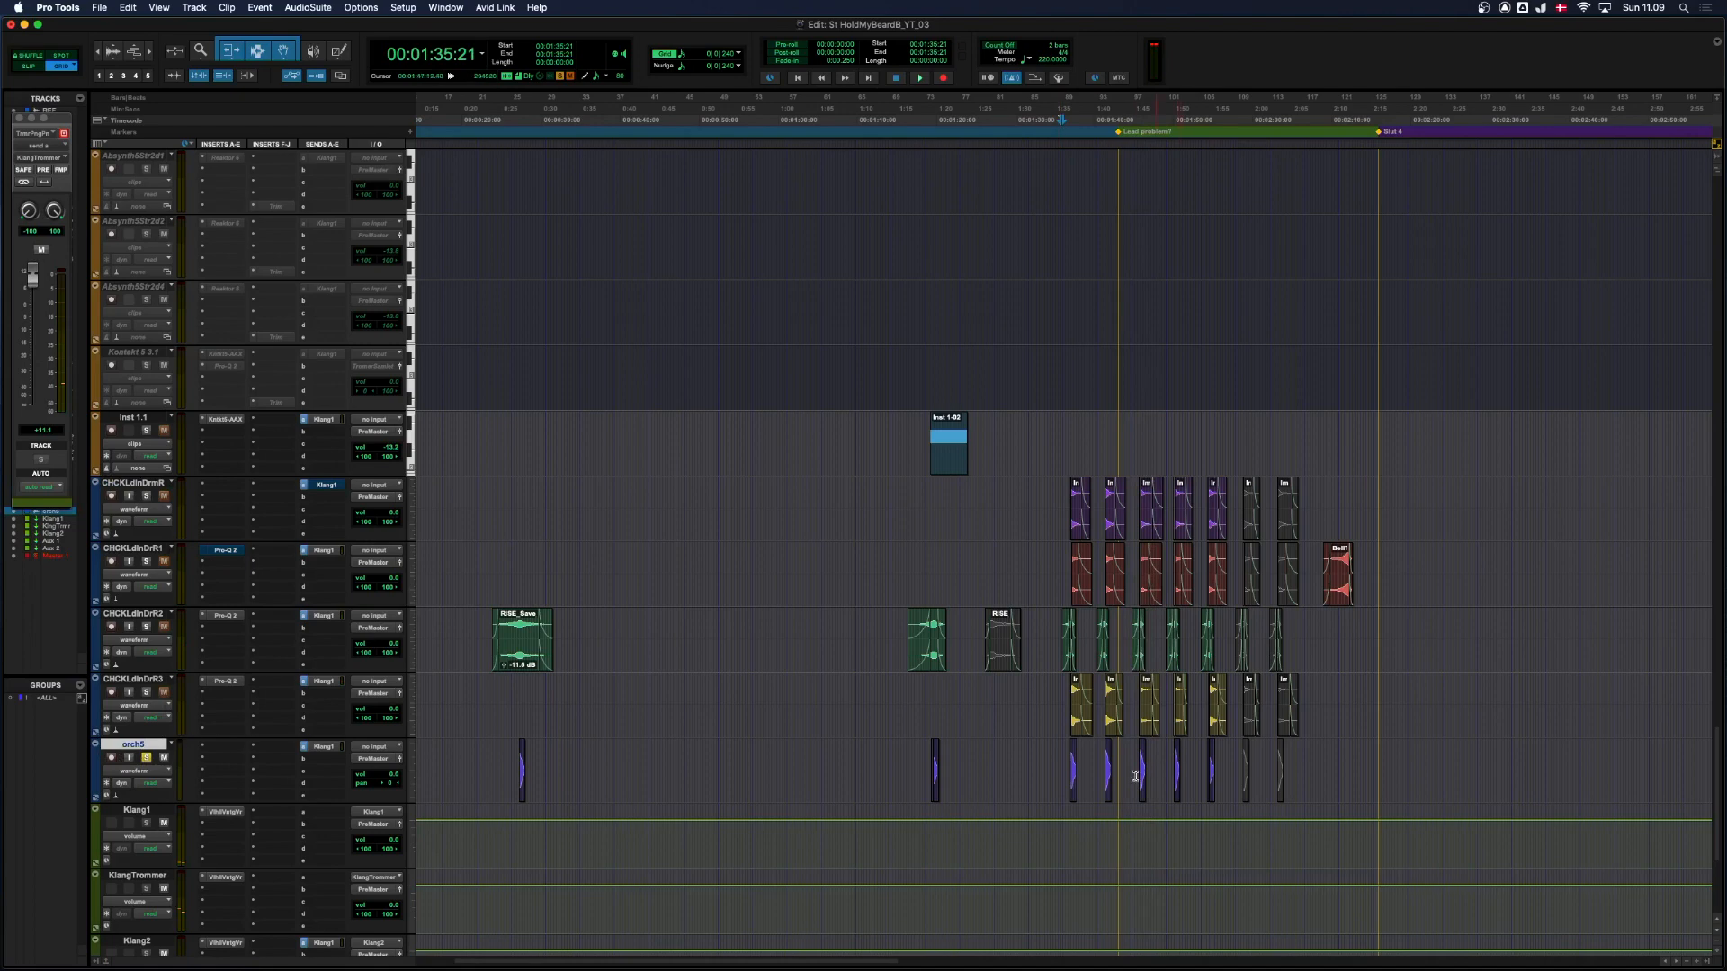
View the orch5-03 clip at 01:36:23 up close and play it on the soloed orch5 track.
left_click(1059, 762)
key("t")
key("t")
key("t")
key("t")
left_click(1247, 790)
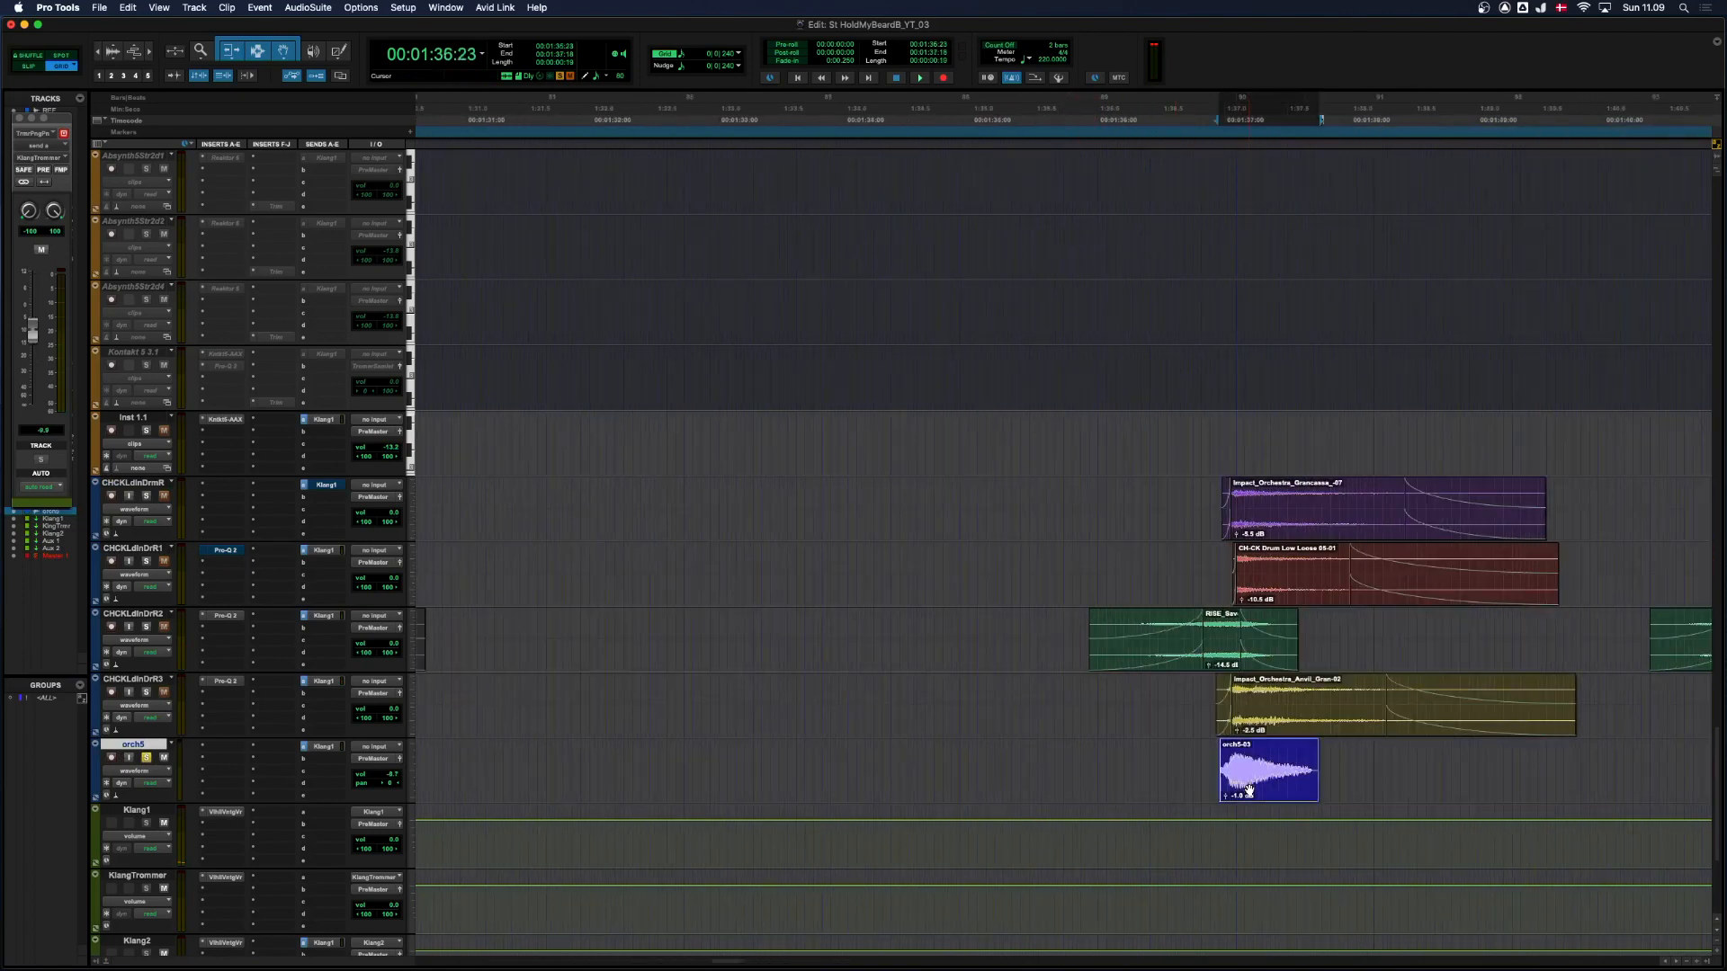
key("space")
key("r")
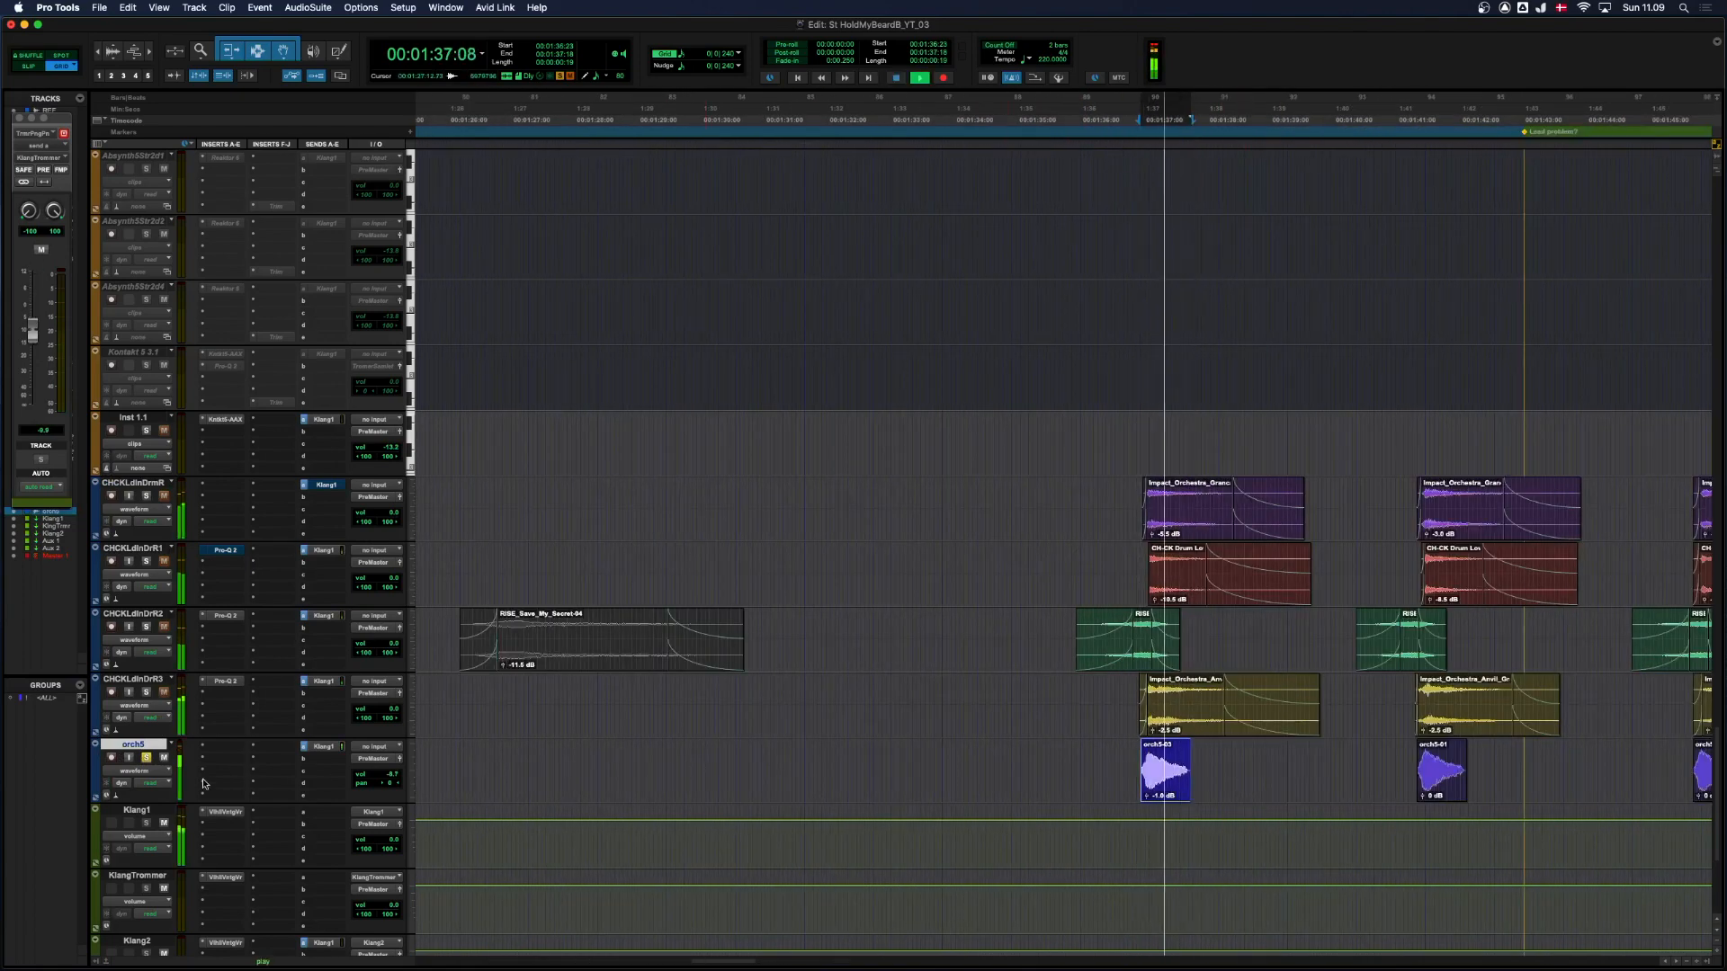
Audition the series of orch5 hits on the soloed track, starting just before the orch5-03 clip at about 01:36:13.
key("space")
left_click(1102, 782)
key("space")
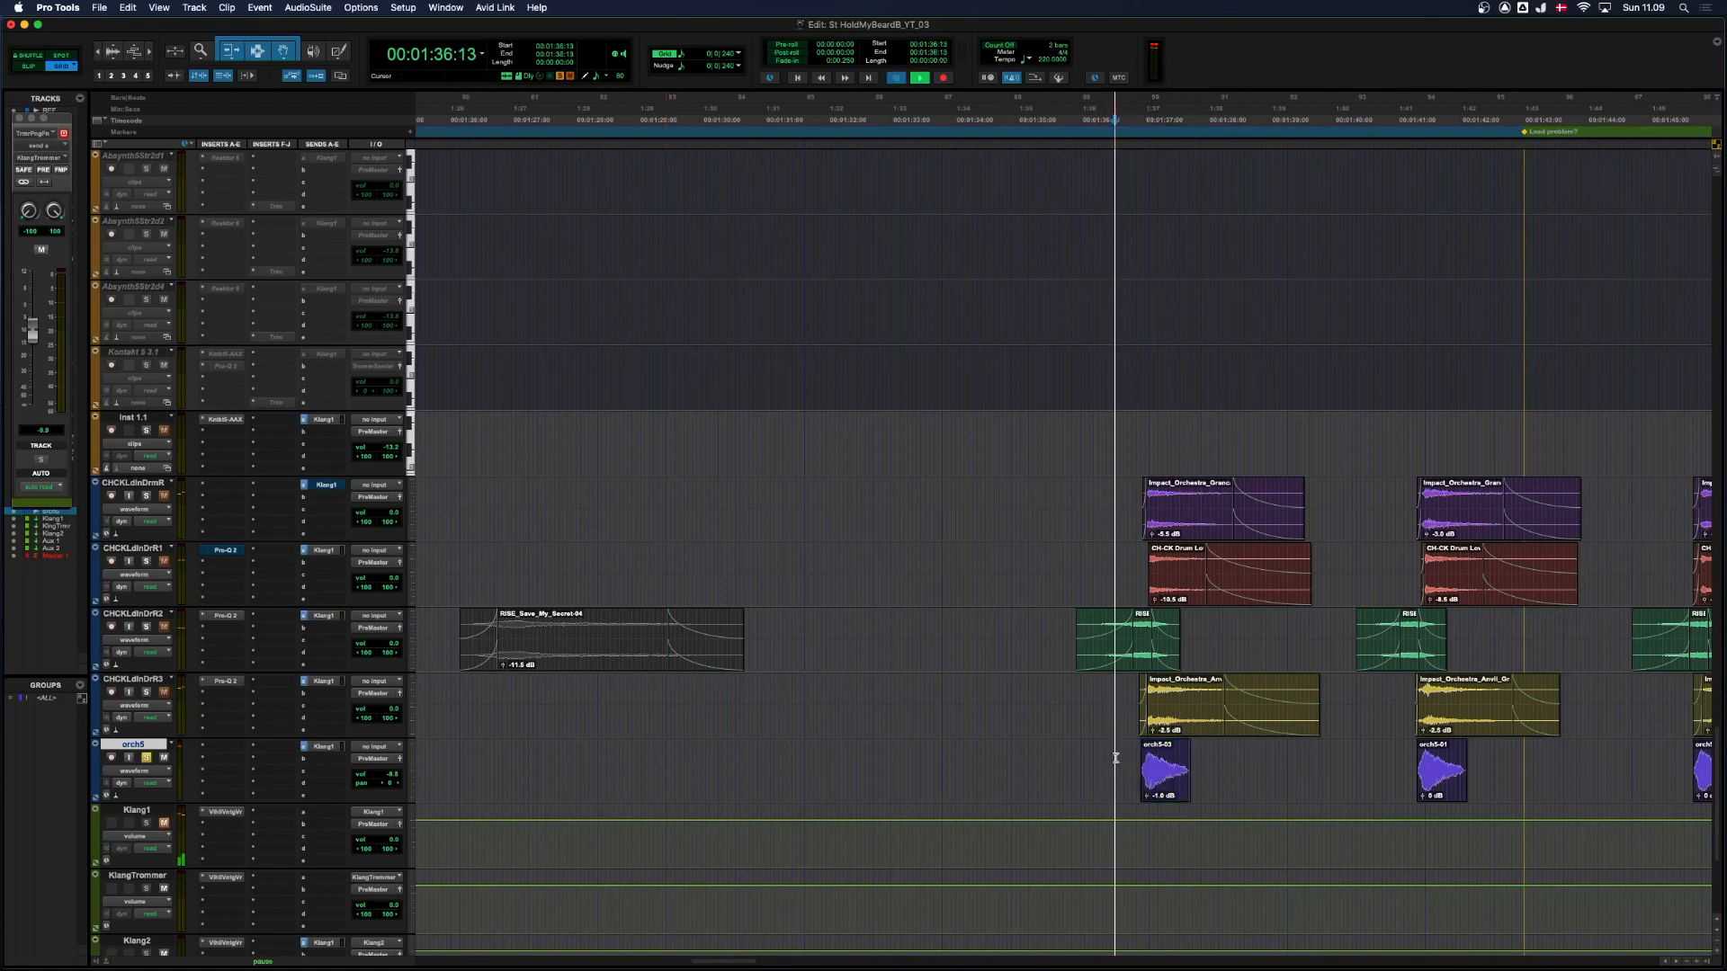
key("r")
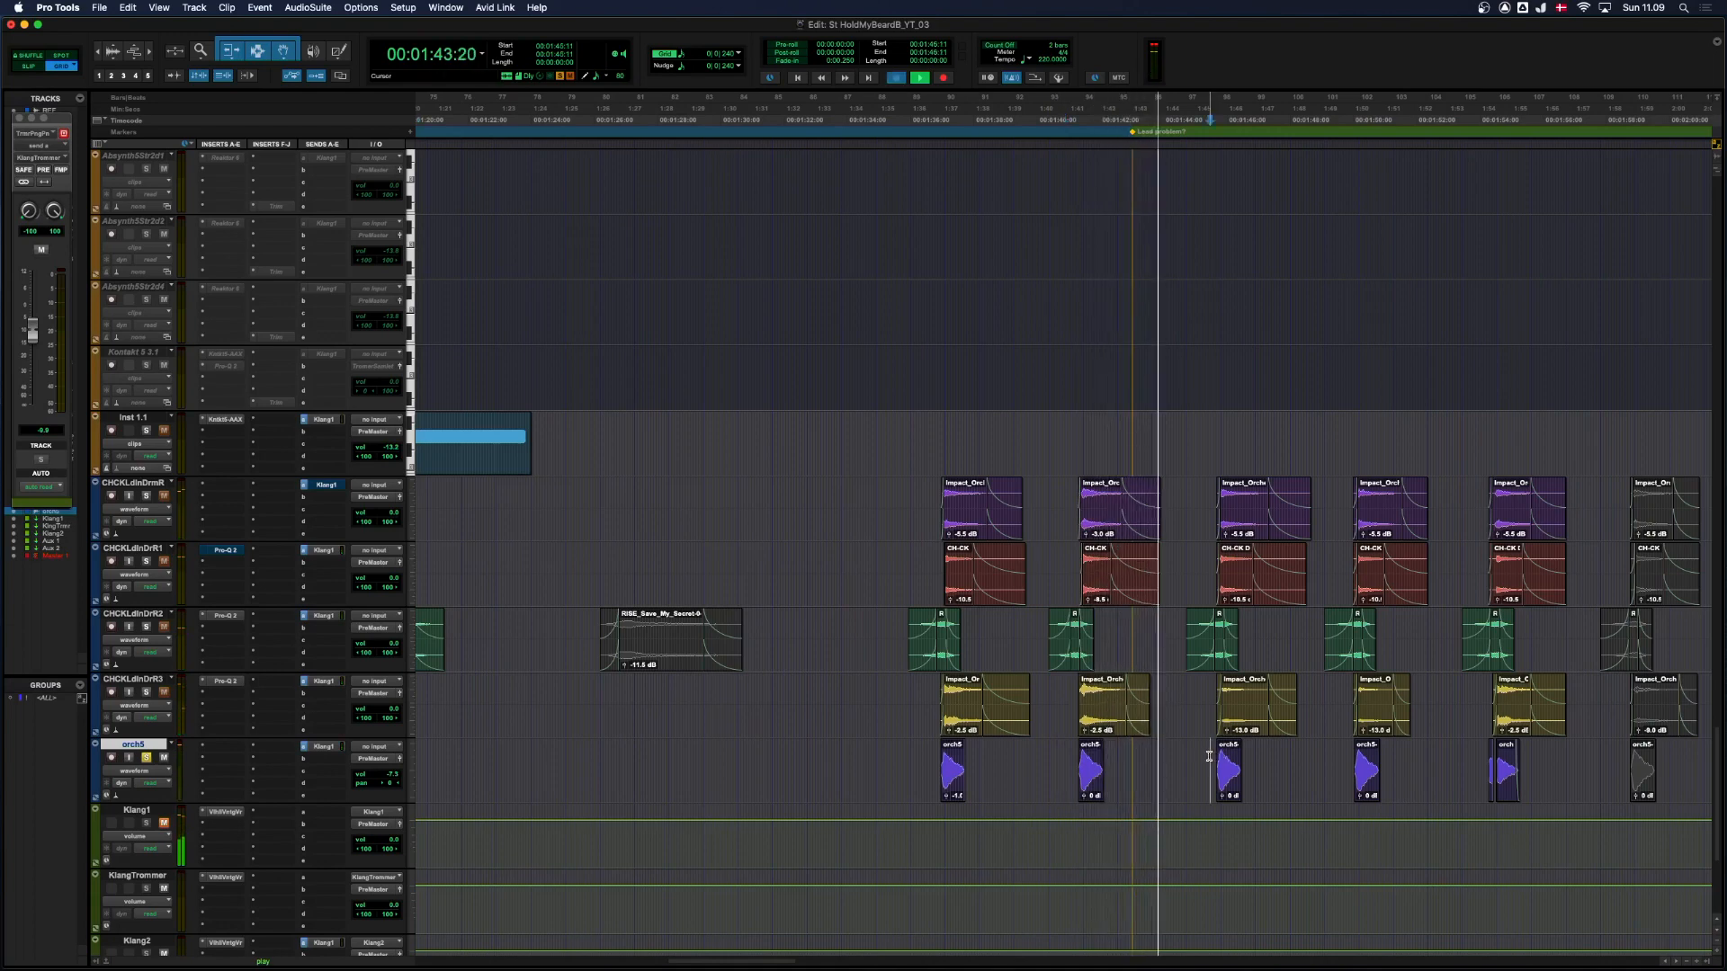
key("r")
key("r")
key("r")
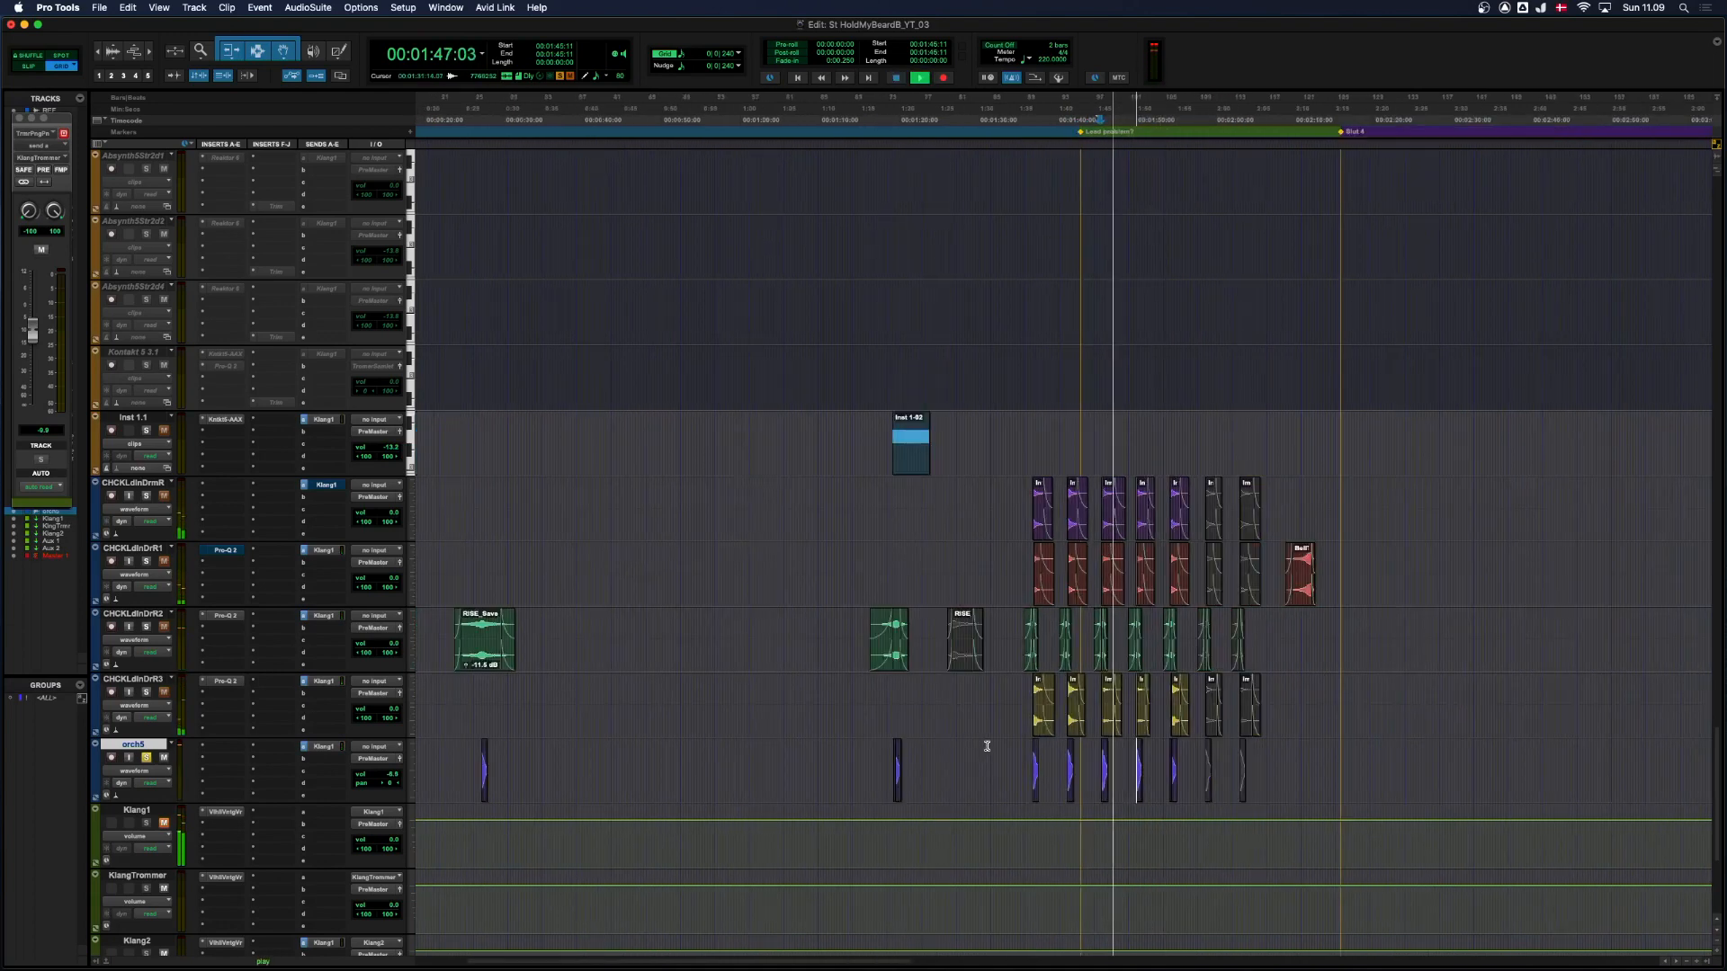
Audition the CHCKLdInDr percussion tracks and orch5 from 01:35:06, soloed together and in the full mix.
left_click(792, 624)
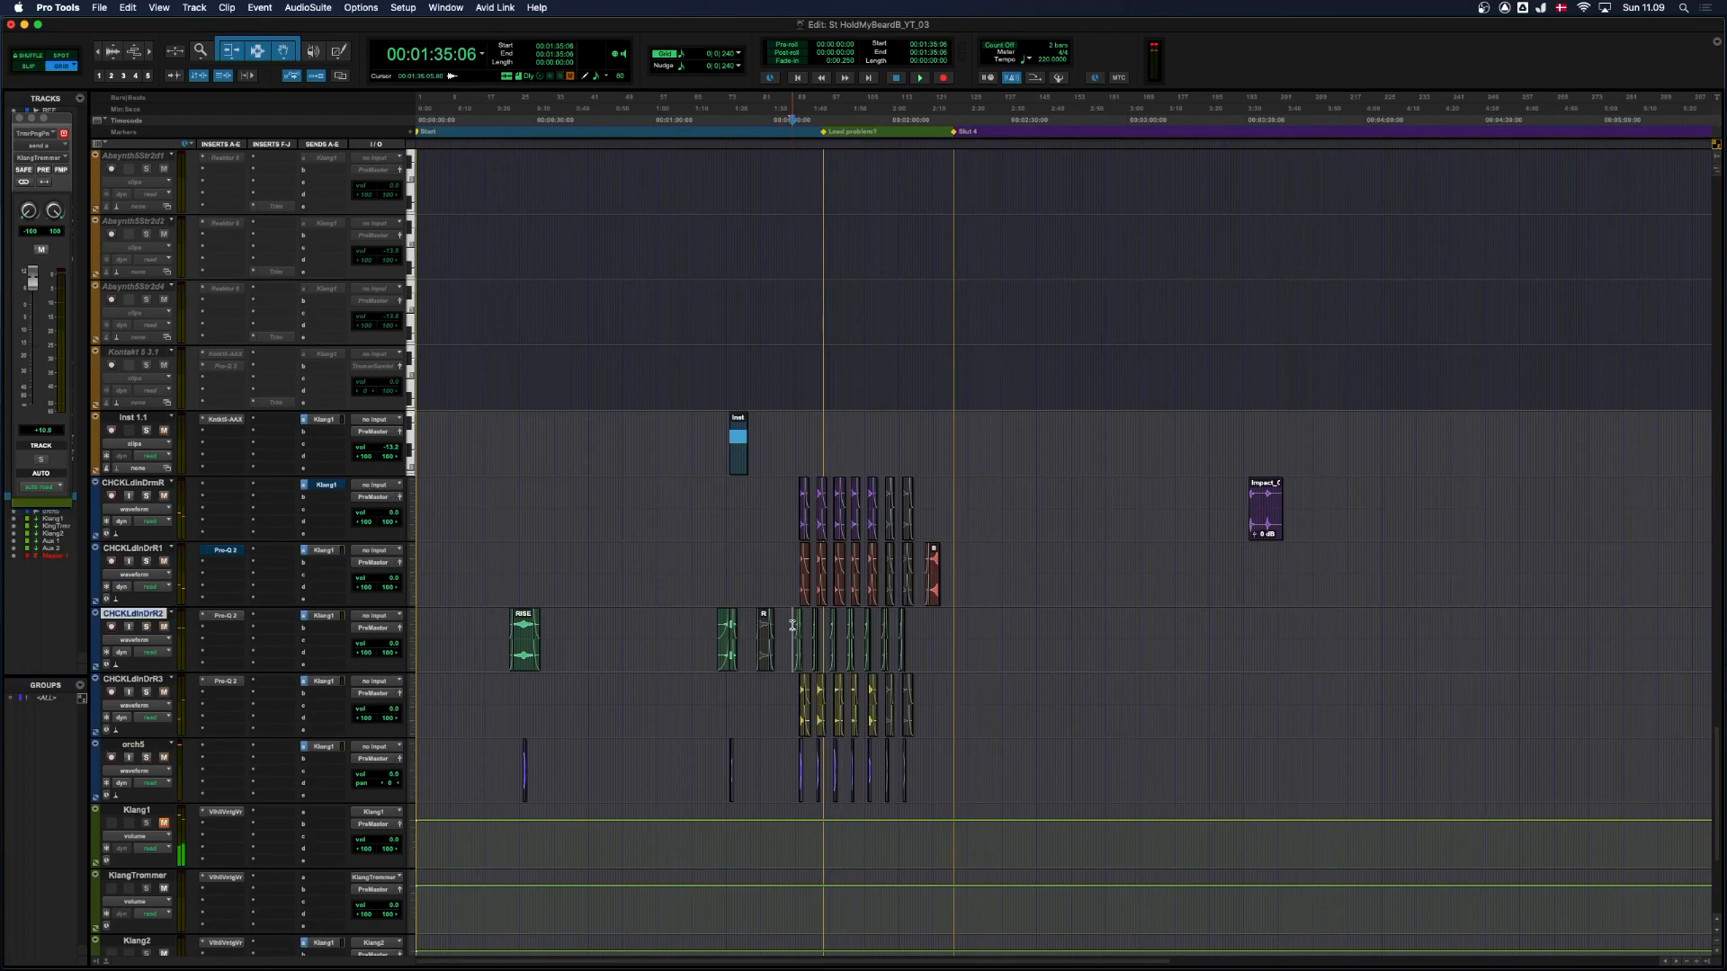
left_click(153, 745, "shift")
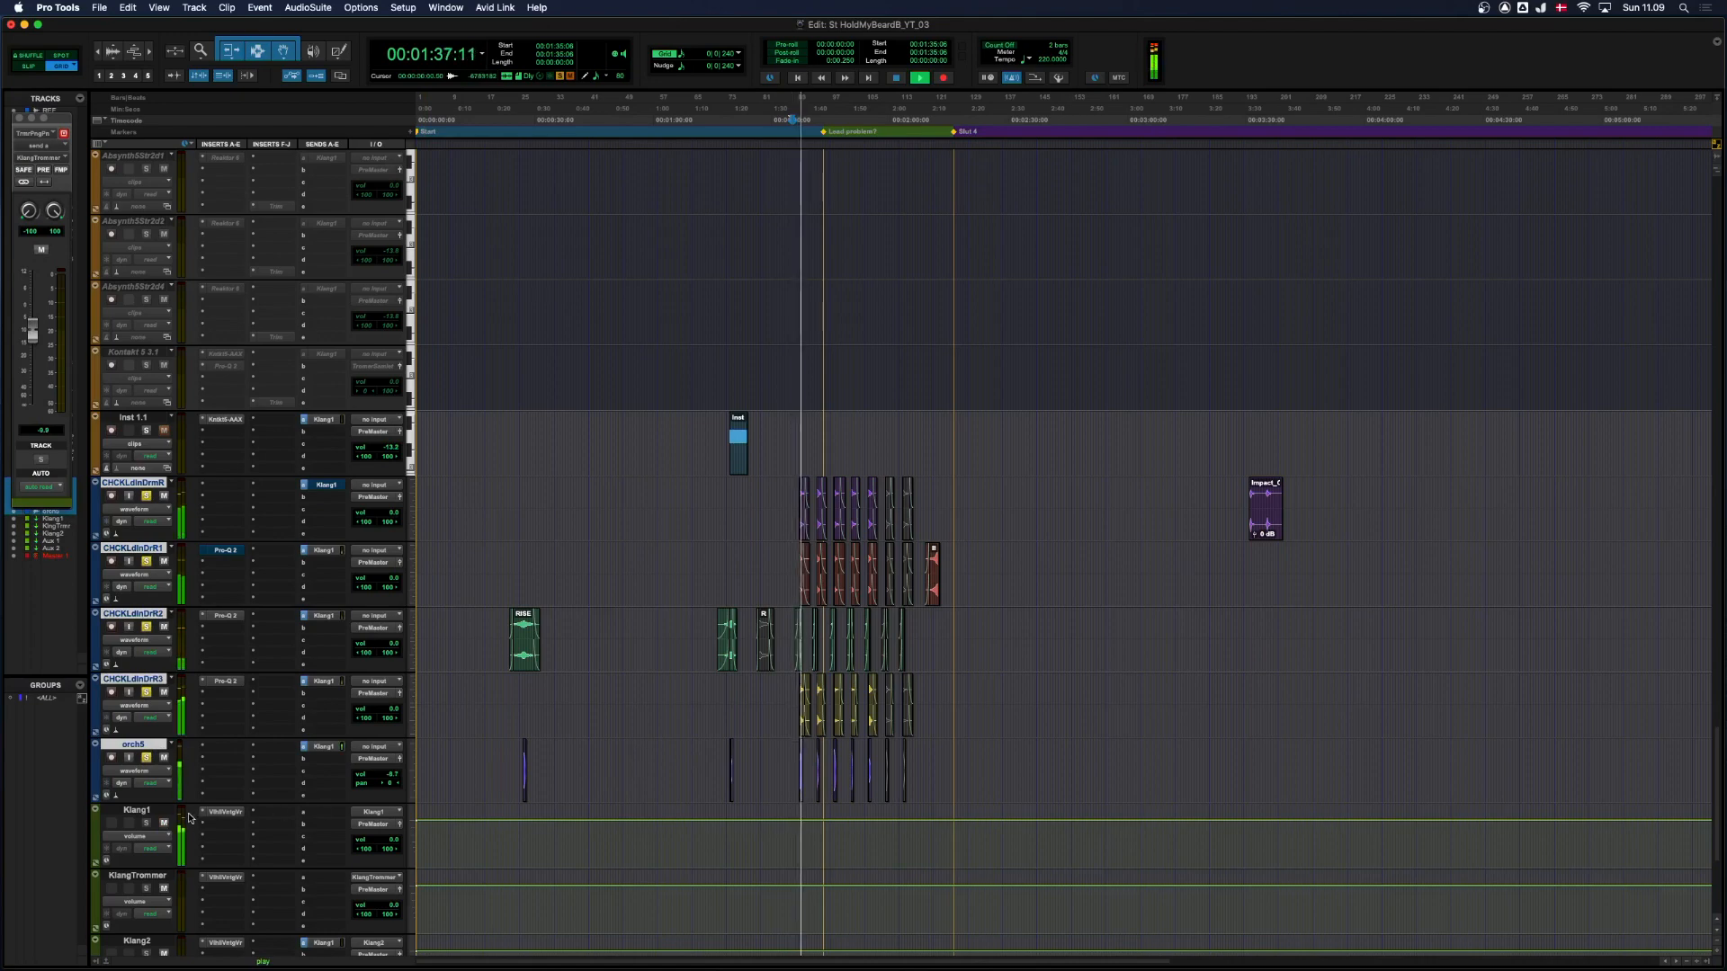
key("space")
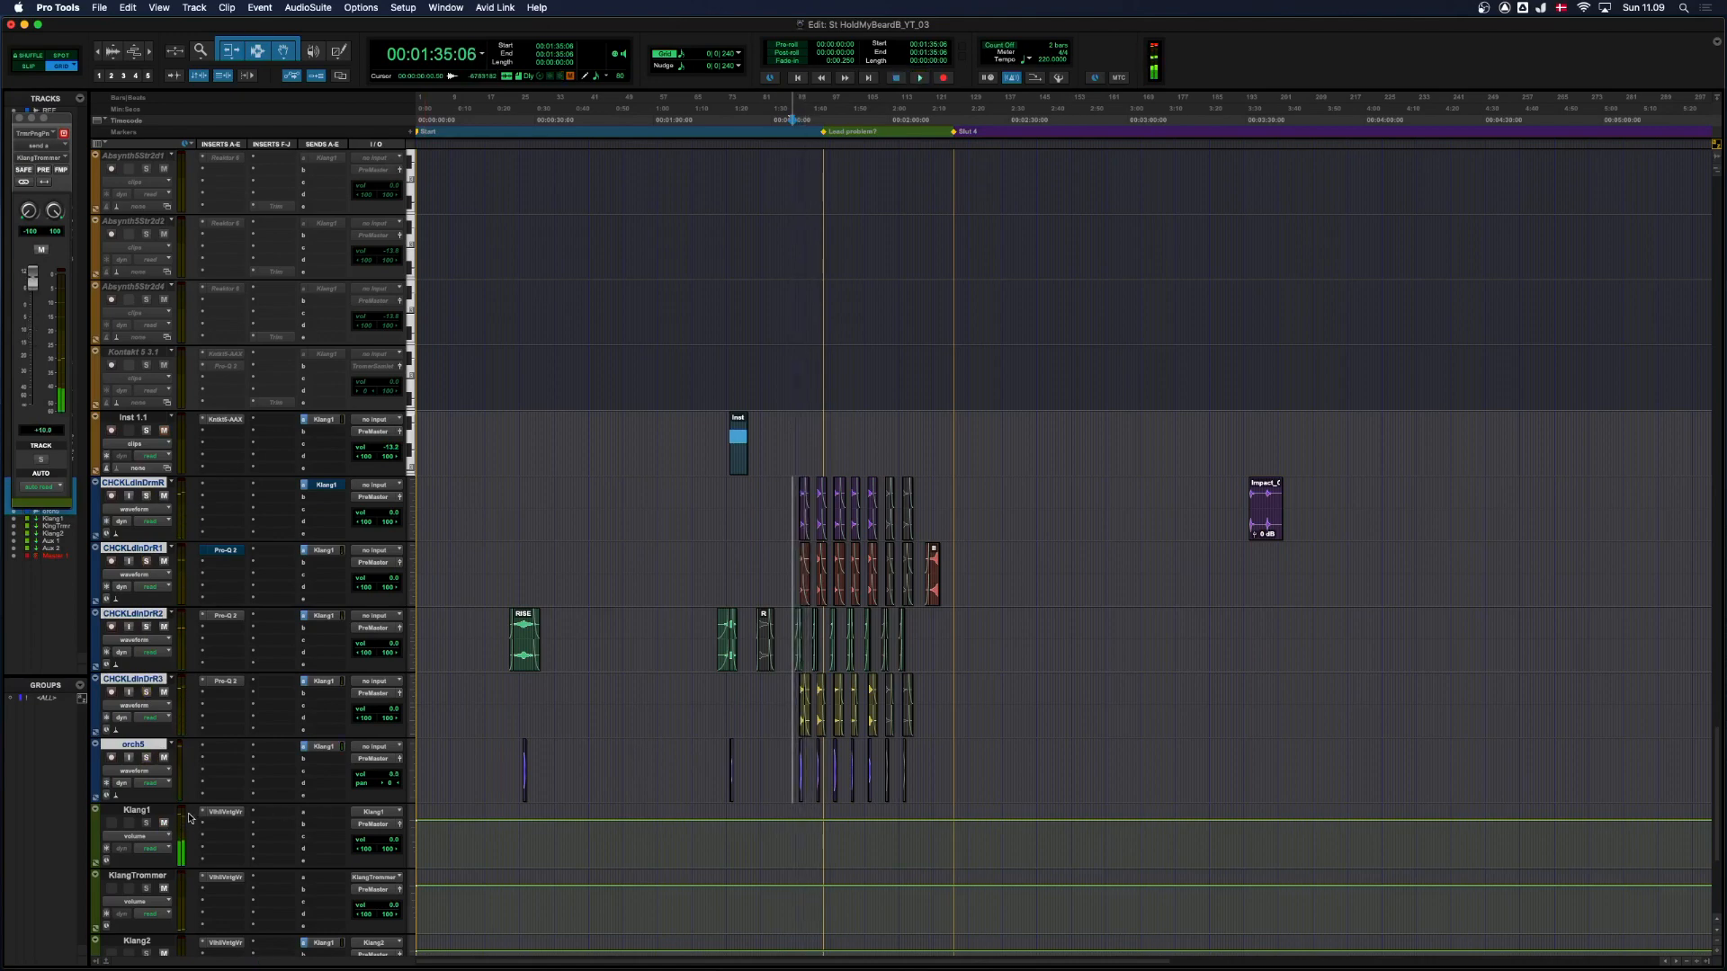
key("t")
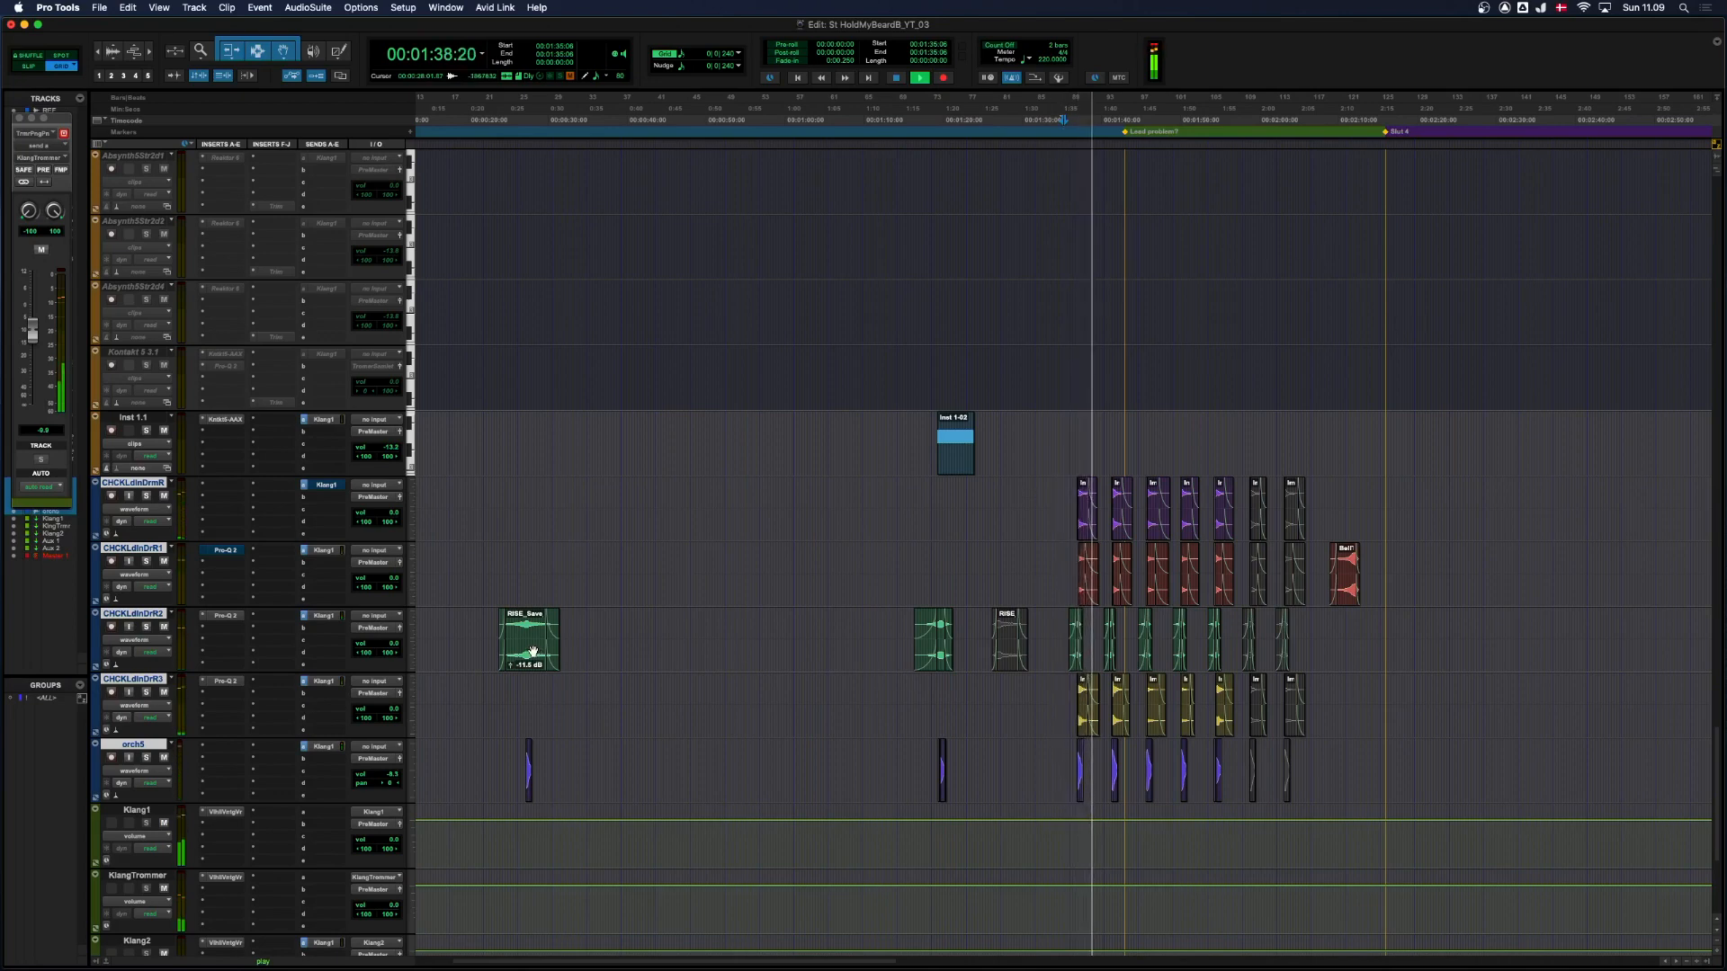
key("space")
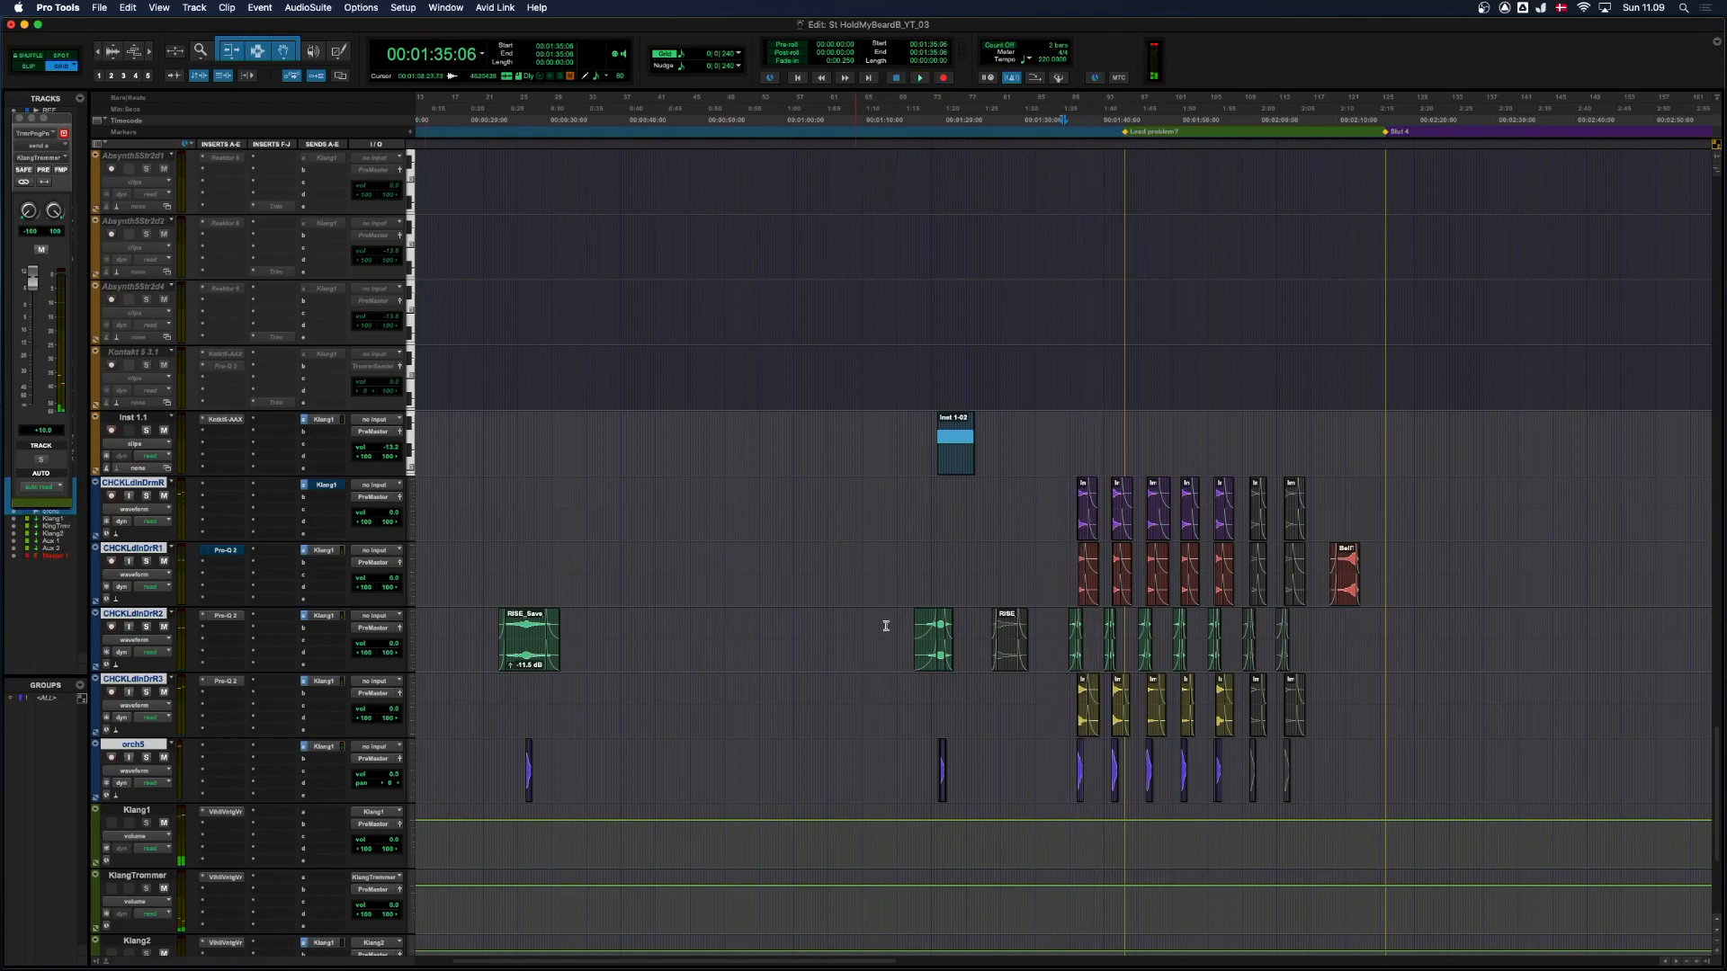
View the RISE_Save_My_Secret clip at 00:23:19 up close and play it with its track and orch5 soloed.
left_click(530, 640)
key("space")
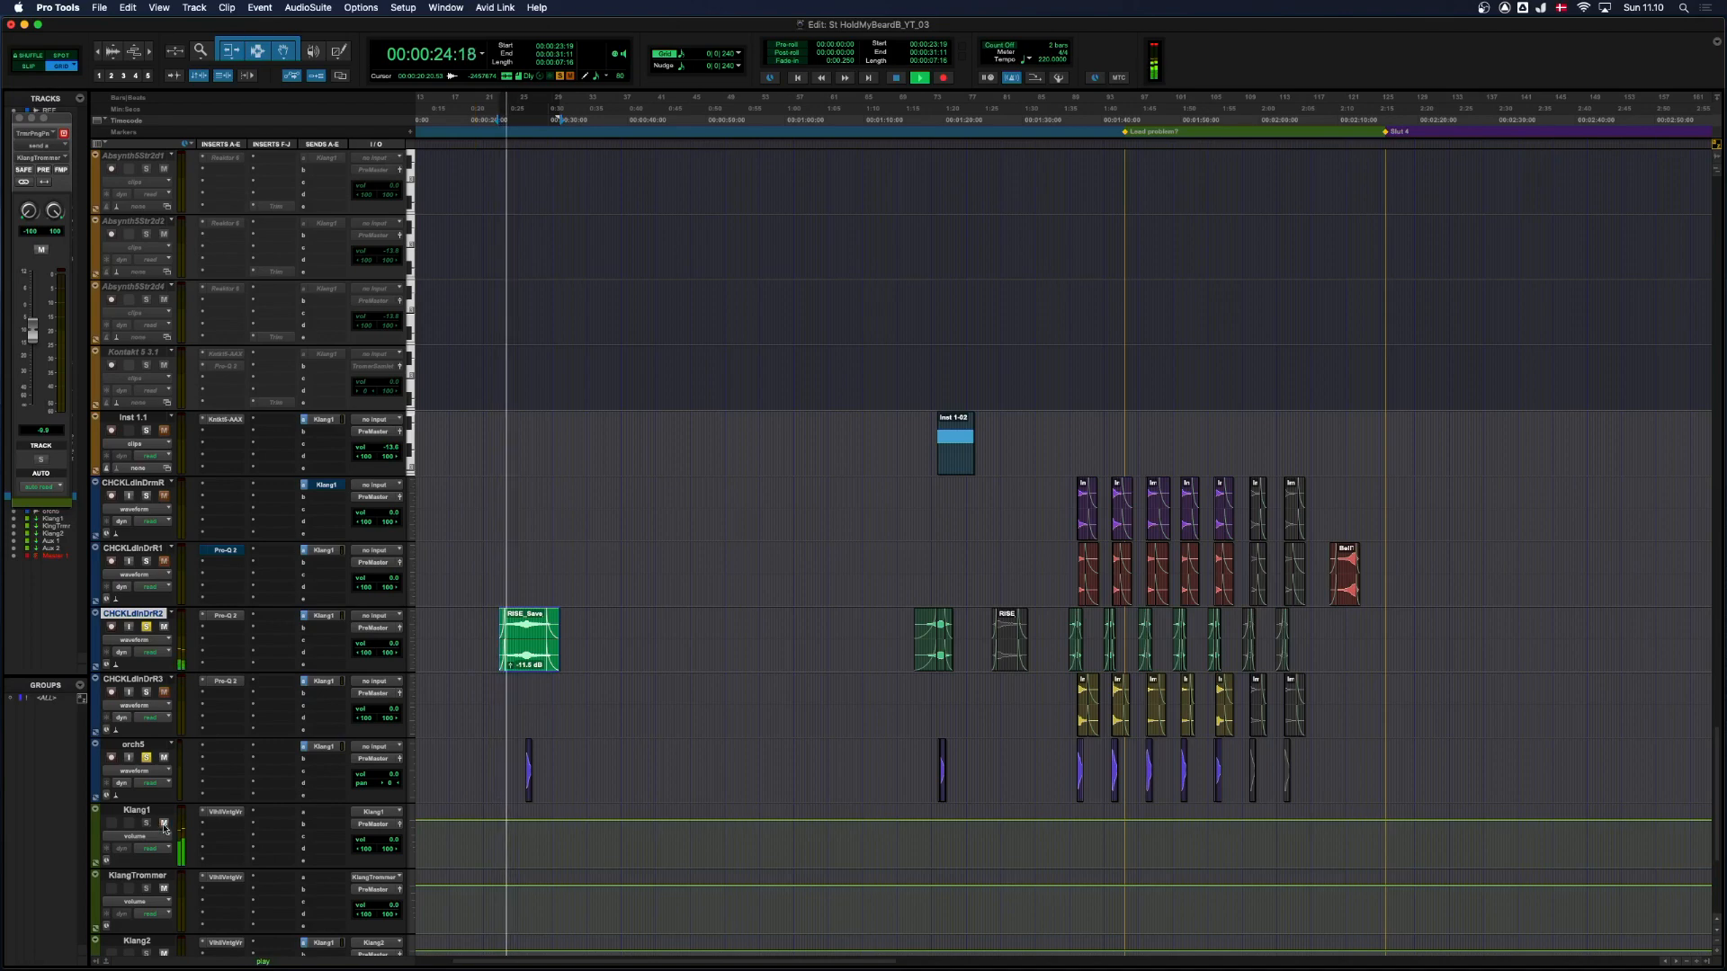
key("super+bracketright")
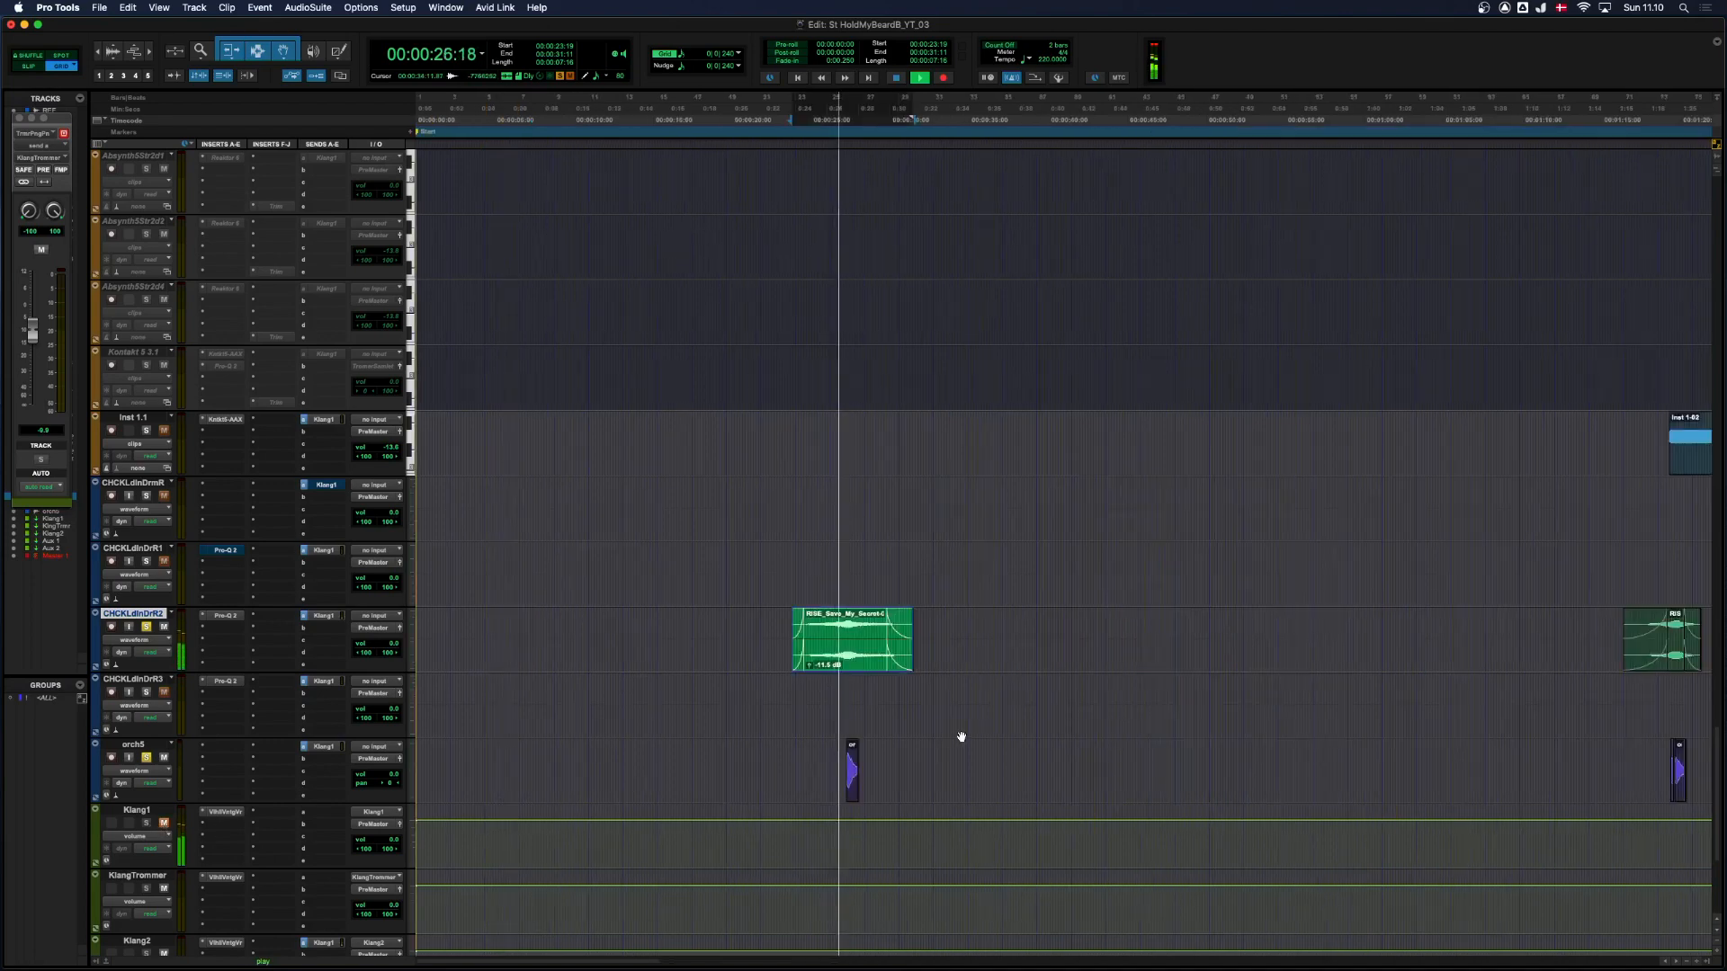
key("super+bracketright")
key("space")
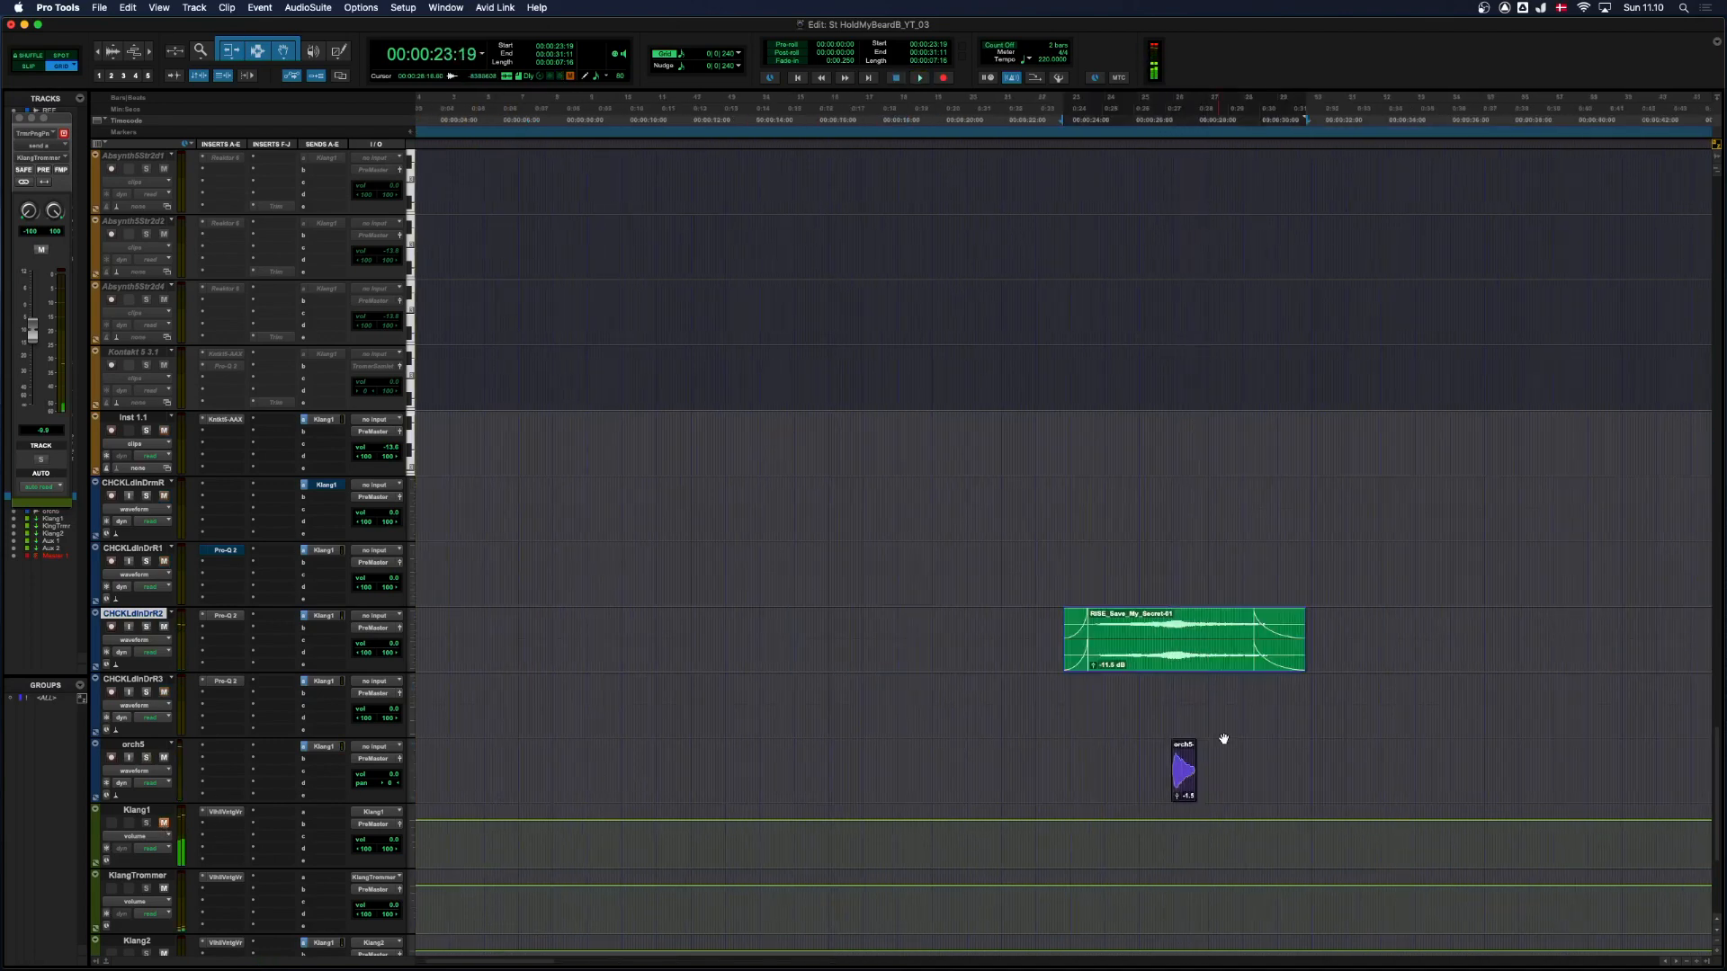
left_click(1113, 715)
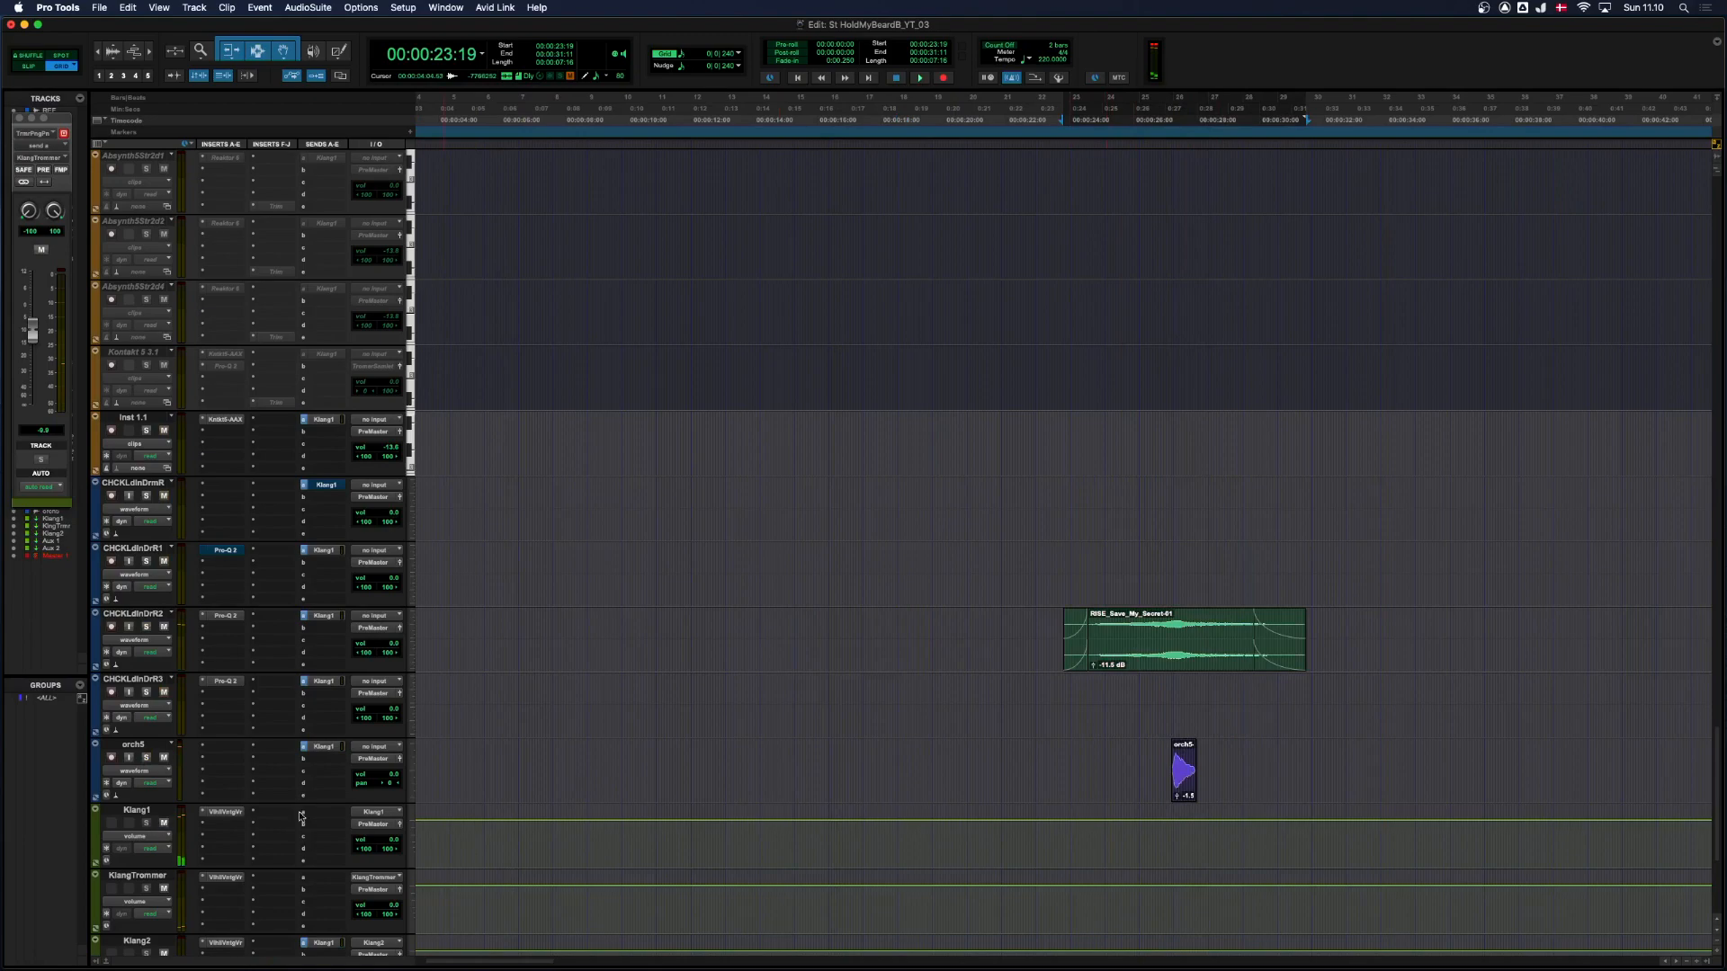